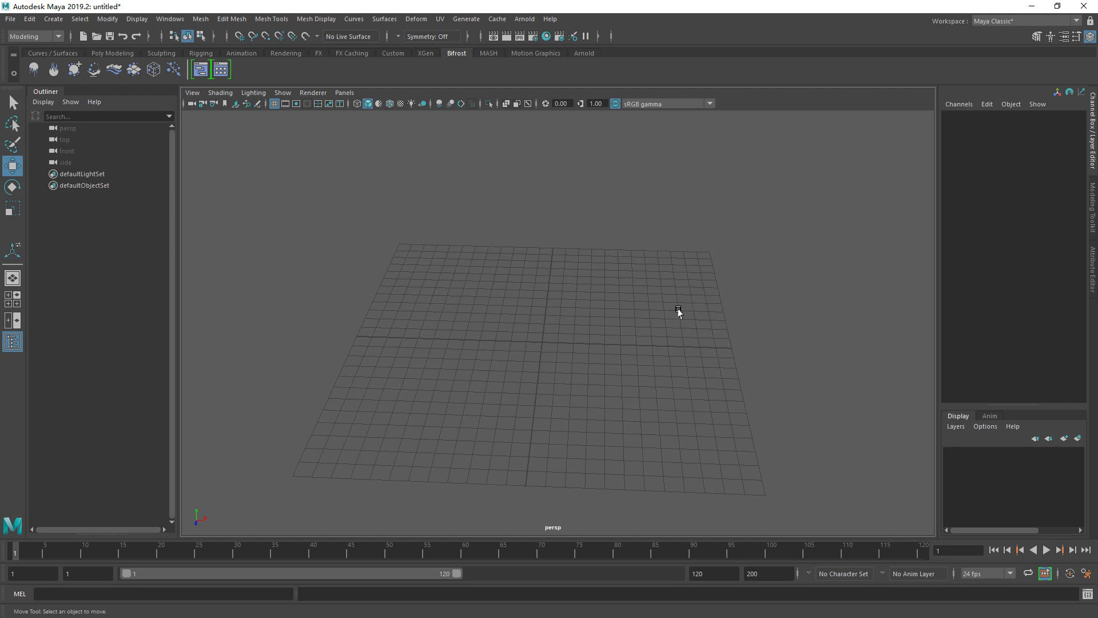
# Create a polygon plane, scale it up, and give it 300 by 300 subdivisions.
pyautogui.keyDown('shift'); pyautogui.moveTo(492, 278); pyautogui.dragTo(444, 242, button='right'); pyautogui.keyUp('shift')
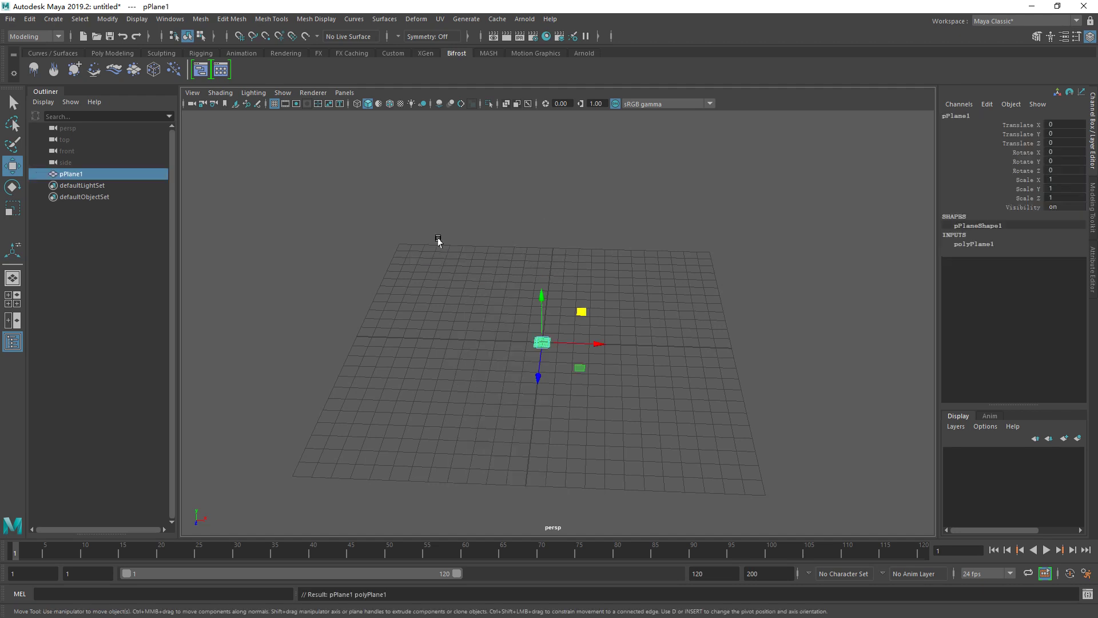
pyautogui.press('r')
pyautogui.moveTo(543, 343)
pyautogui.mouseDown()
pyautogui.moveTo(812, 343)
pyautogui.moveTo(608, 324)
pyautogui.moveTo(632, 304)
pyautogui.mouseUp()
pyautogui.press('t')
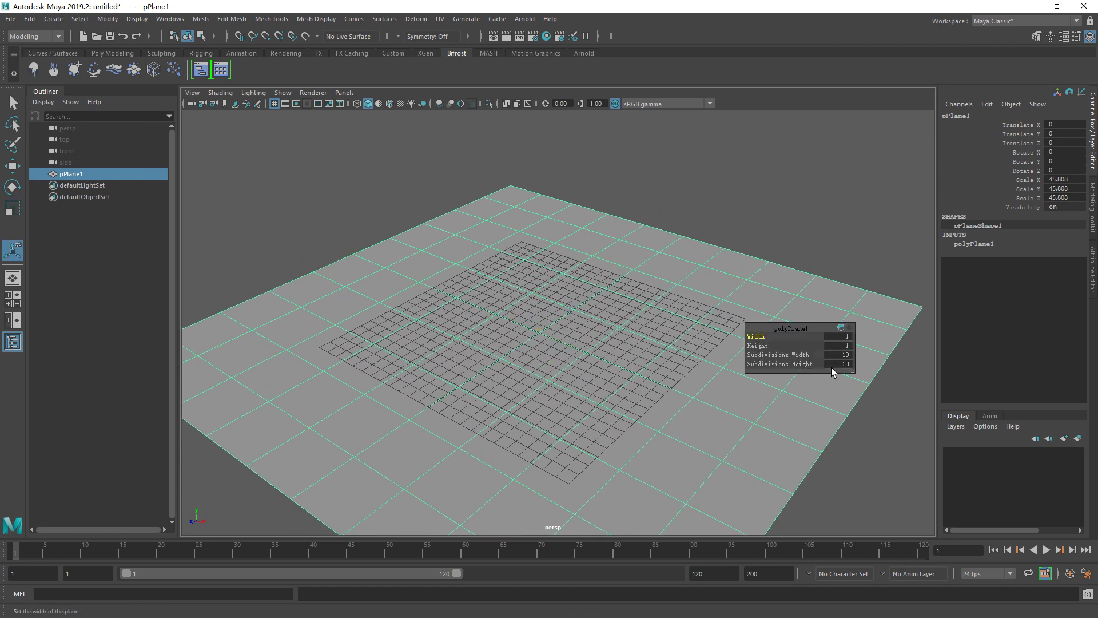
pyautogui.click(836, 355)
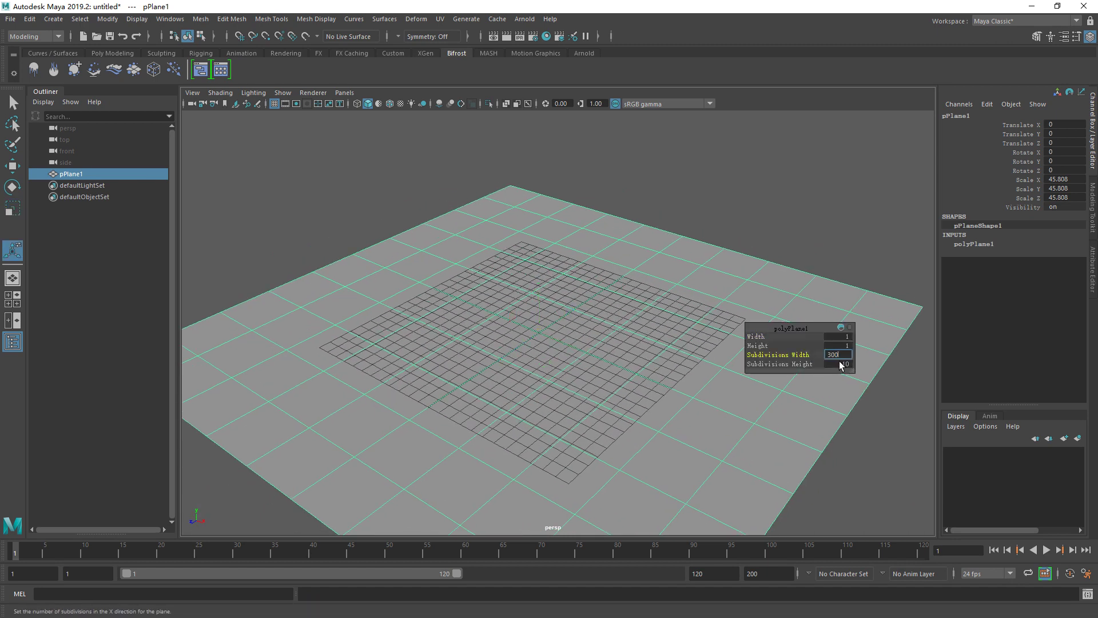
pyautogui.click(841, 365)
pyautogui.write('0')
pyautogui.press('Return')
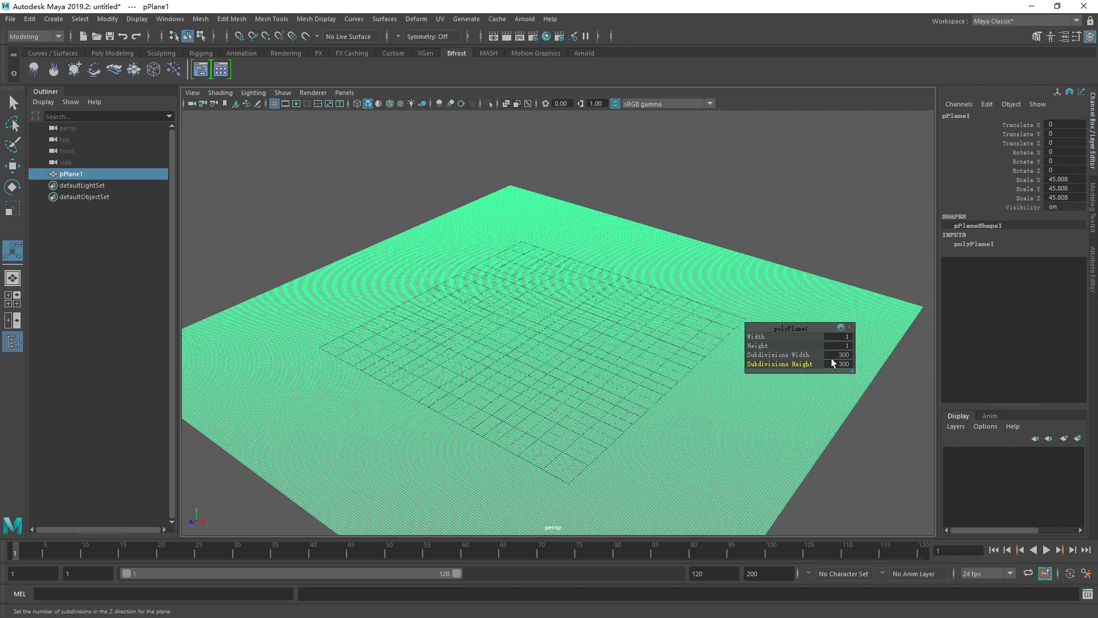
# Freeze the plane's transformations so its scale reads 1, and turn on viewport anti-aliasing.
pyautogui.press('w')
pyautogui.press('space')
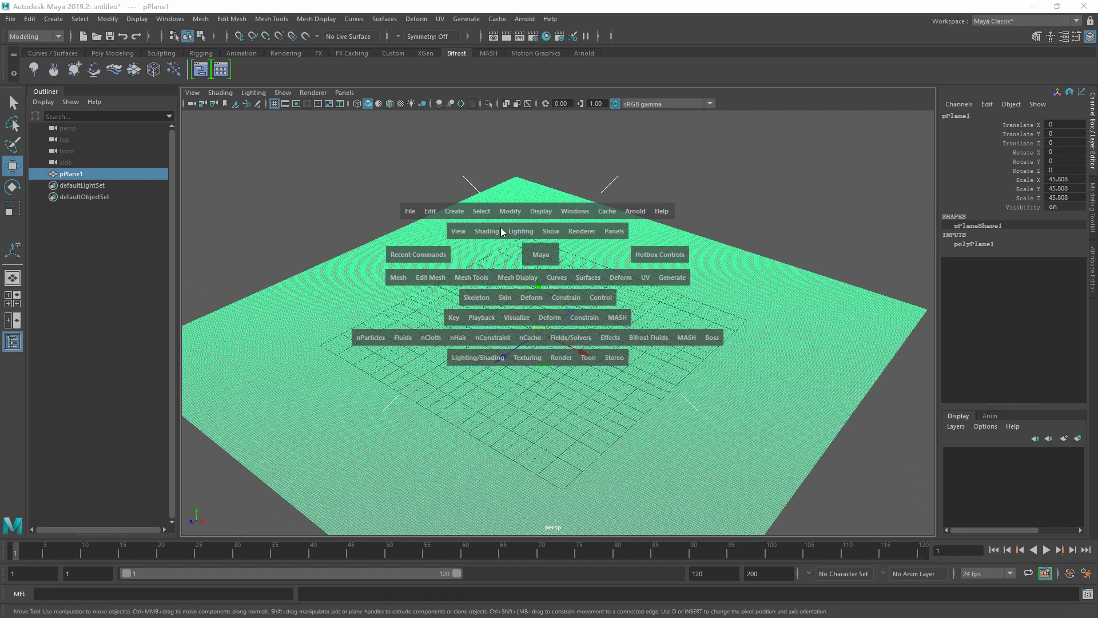
pyautogui.click(513, 214)
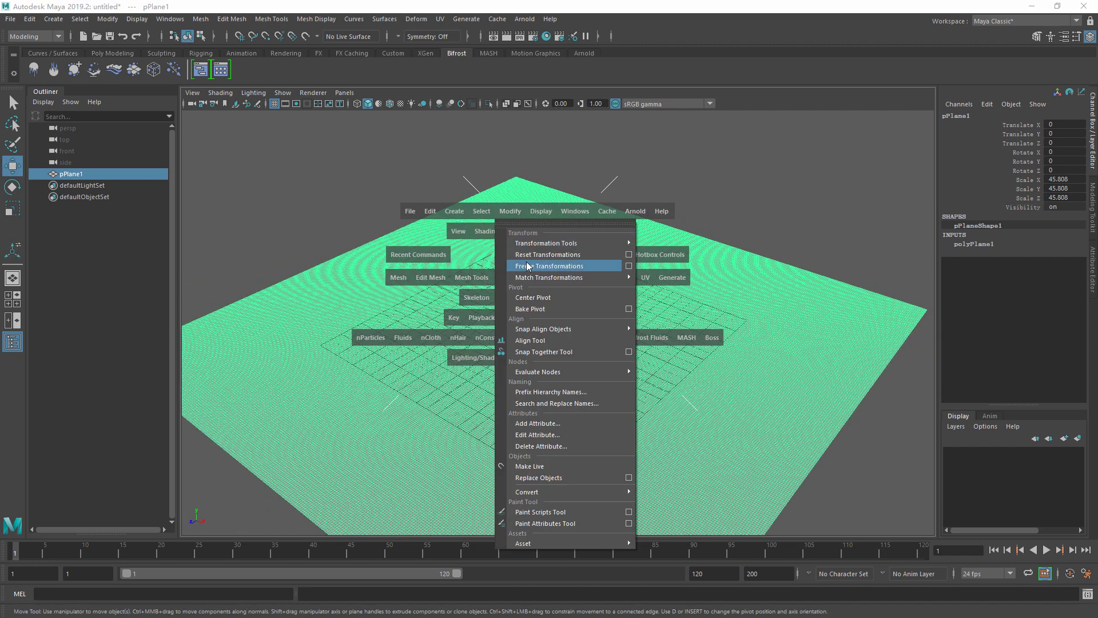
pyautogui.click(561, 266)
pyautogui.moveTo(1033, 197); pyautogui.dragTo(1039, 135)
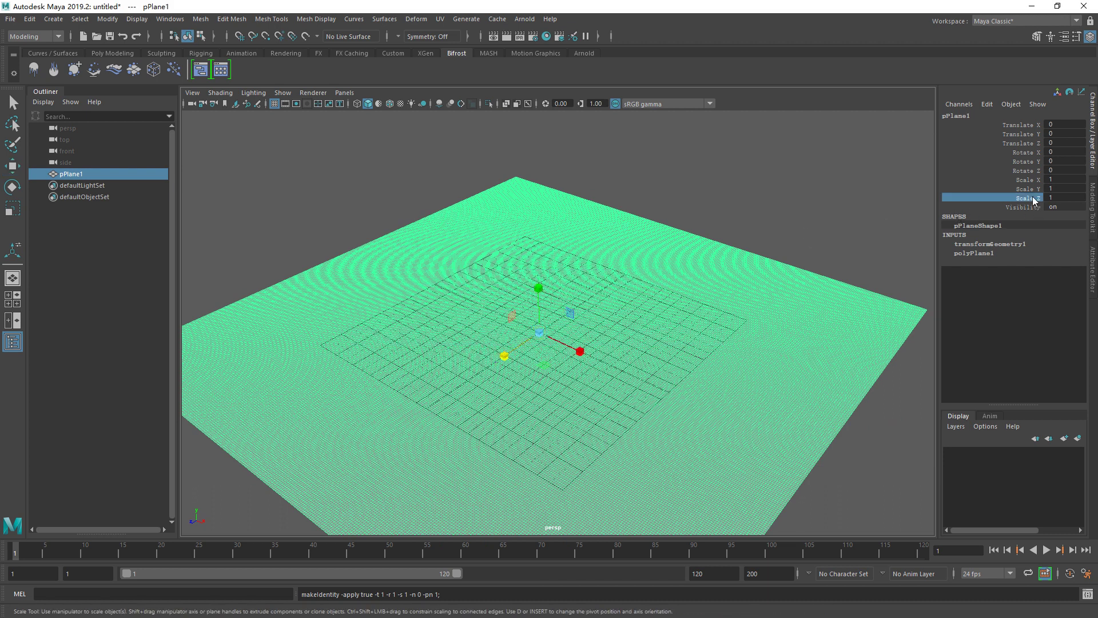
pyautogui.keyDown('alt'); pyautogui.moveTo(561, 343); pyautogui.dragTo(595, 311); pyautogui.keyUp('alt')
pyautogui.click(763, 229)
pyautogui.moveTo(763, 229)
pyautogui.keyDown('alt'); pyautogui.mouseDown()
pyautogui.moveTo(637, 309)
pyautogui.moveTo(523, 286)
pyautogui.mouseUp(); pyautogui.keyUp('alt')
pyautogui.click(462, 104)
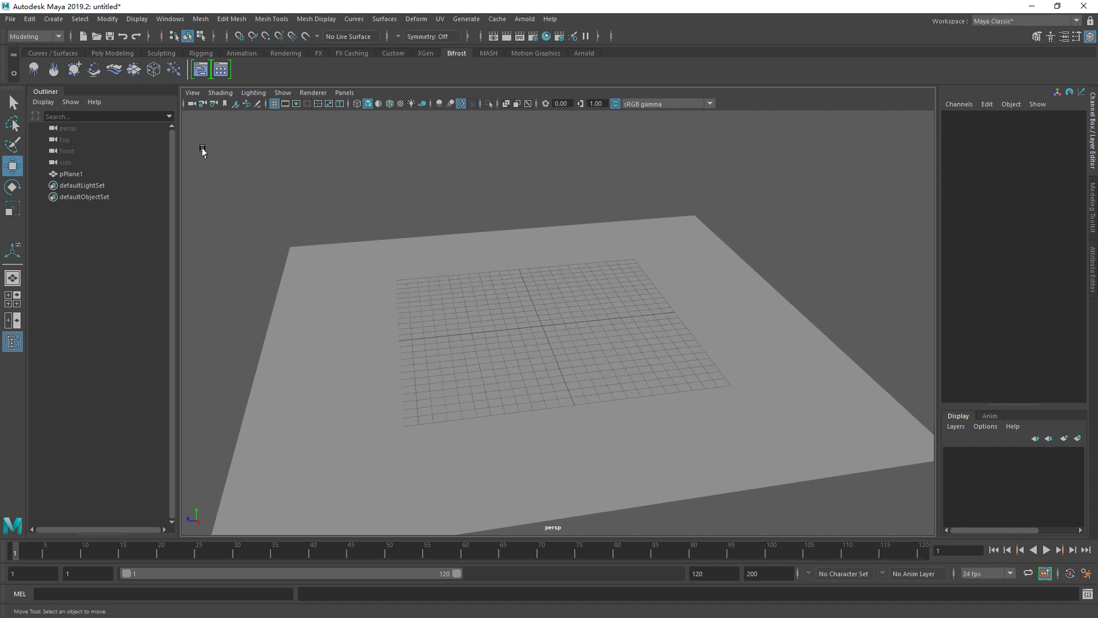
# Add a Boss Spectral Wave solver to the plane and open its BossSpectralWave1 attributes.
pyautogui.press('space')
pyautogui.click(548, 291)
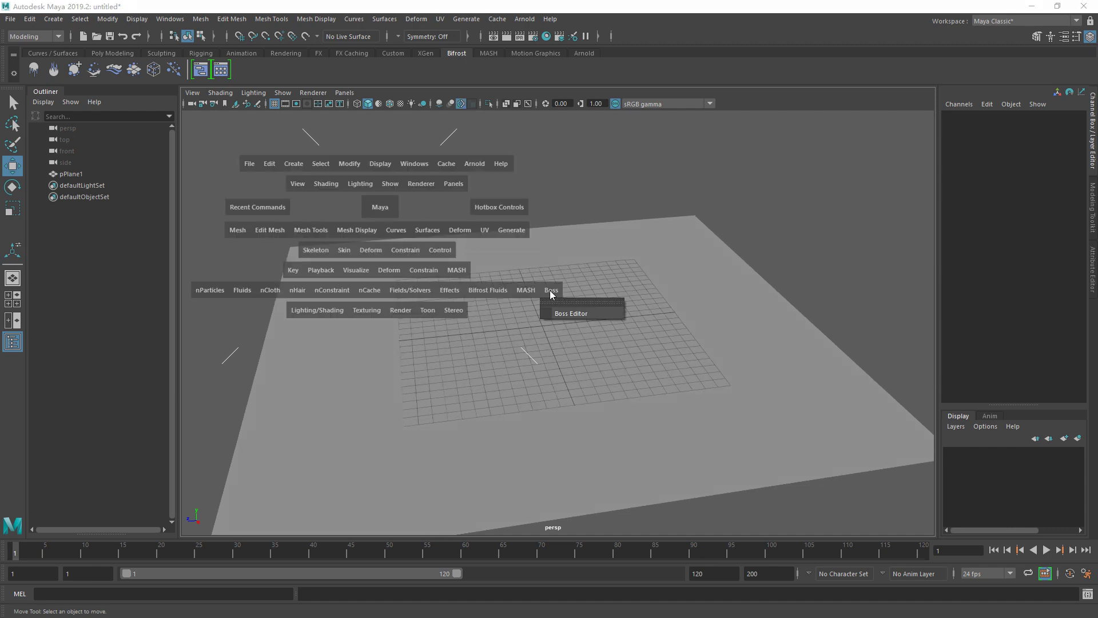
pyautogui.click(564, 316)
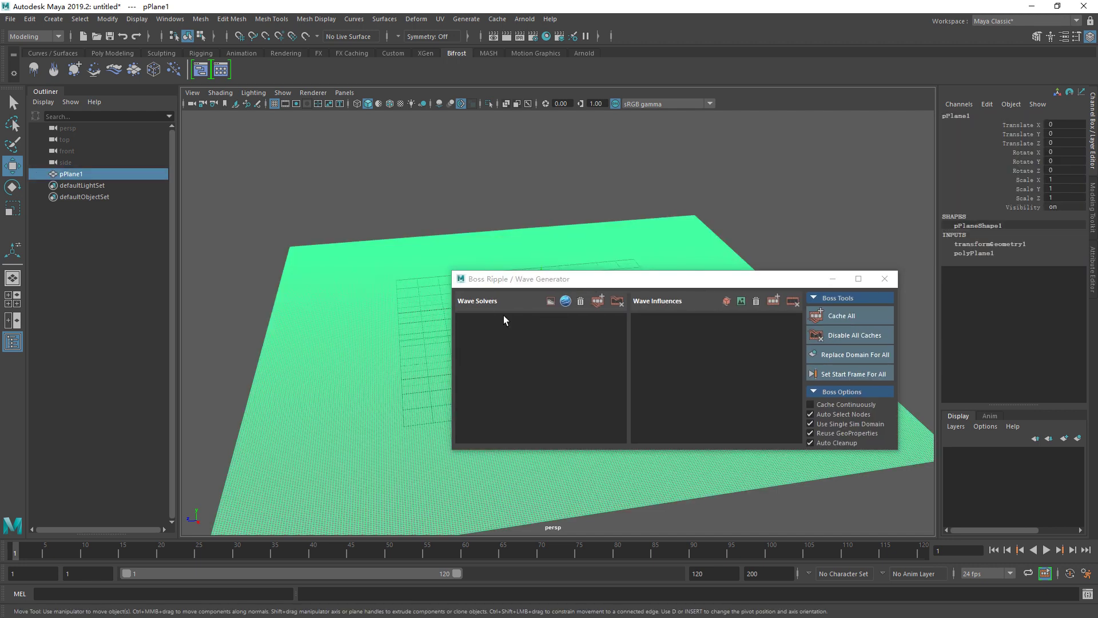
pyautogui.click(565, 301)
pyautogui.doubleClick(531, 321)
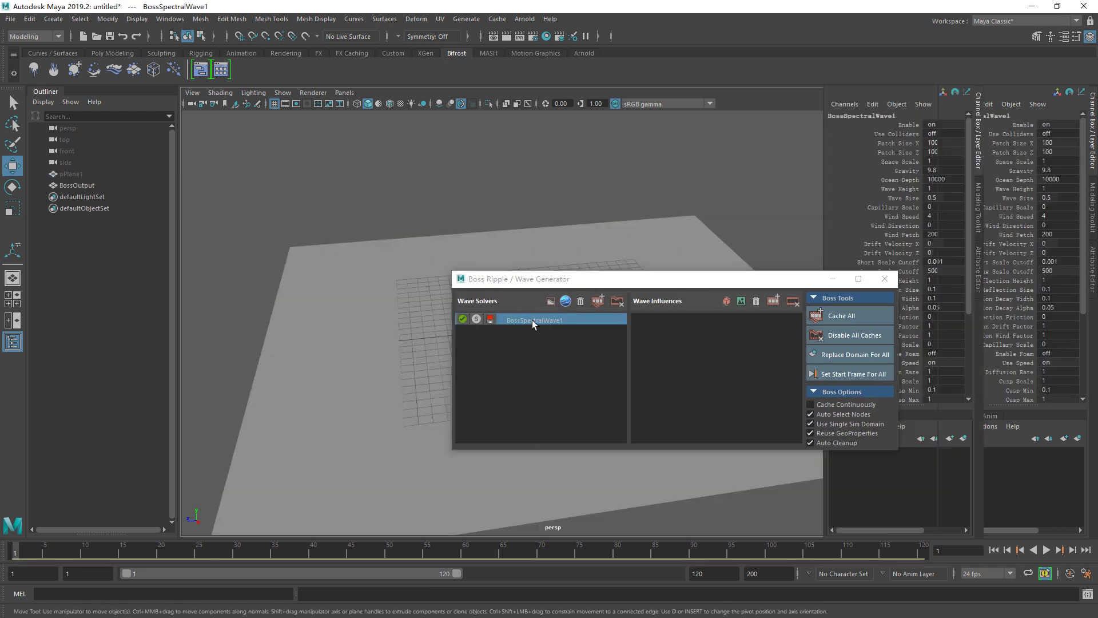
# Set the start frame to 1 for all solvers and Space Scale to 0.5, then preview the waves.
pyautogui.click(842, 375)
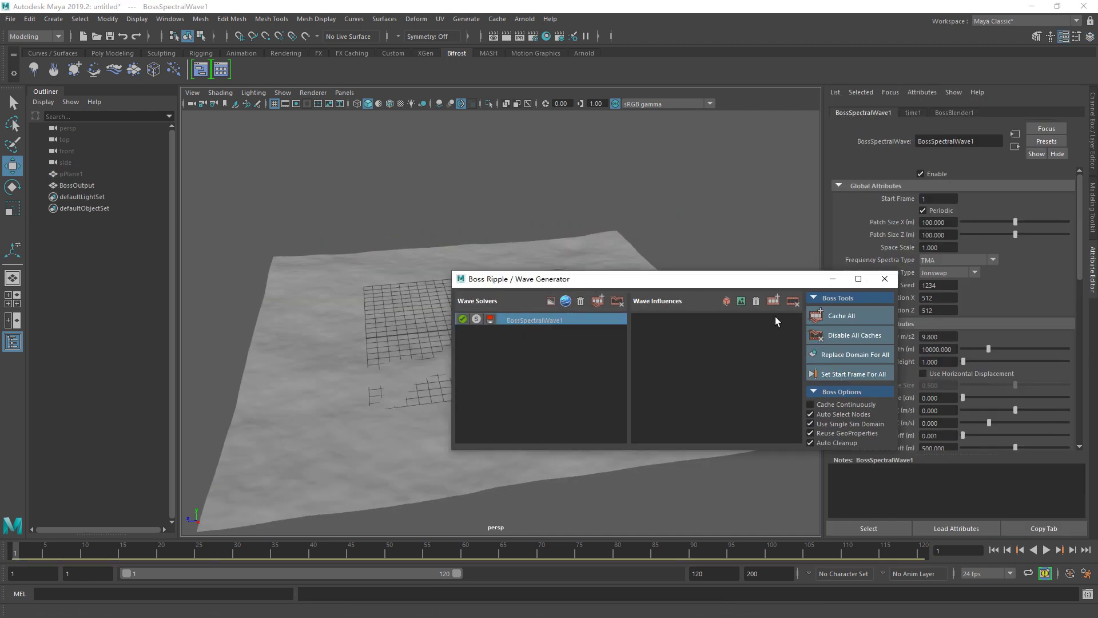
pyautogui.moveTo(785, 285); pyautogui.dragTo(640, 381)
pyautogui.click(734, 375)
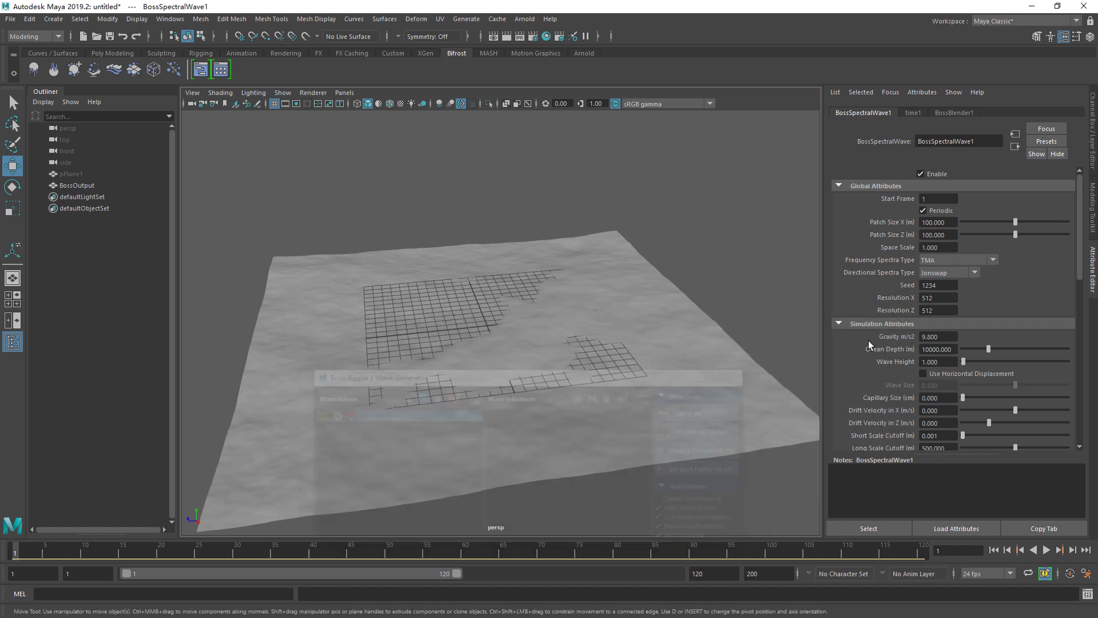
pyautogui.click(938, 247)
pyautogui.write('5')
pyautogui.write('0.500')
pyautogui.press('Return')
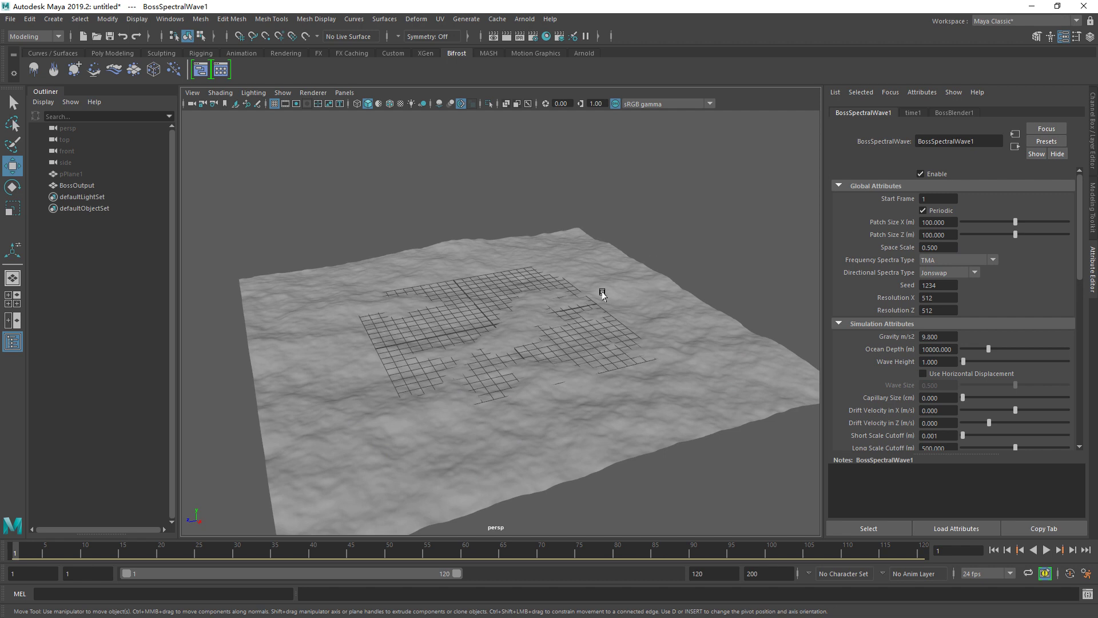
pyautogui.hotkey('alt', 'v')
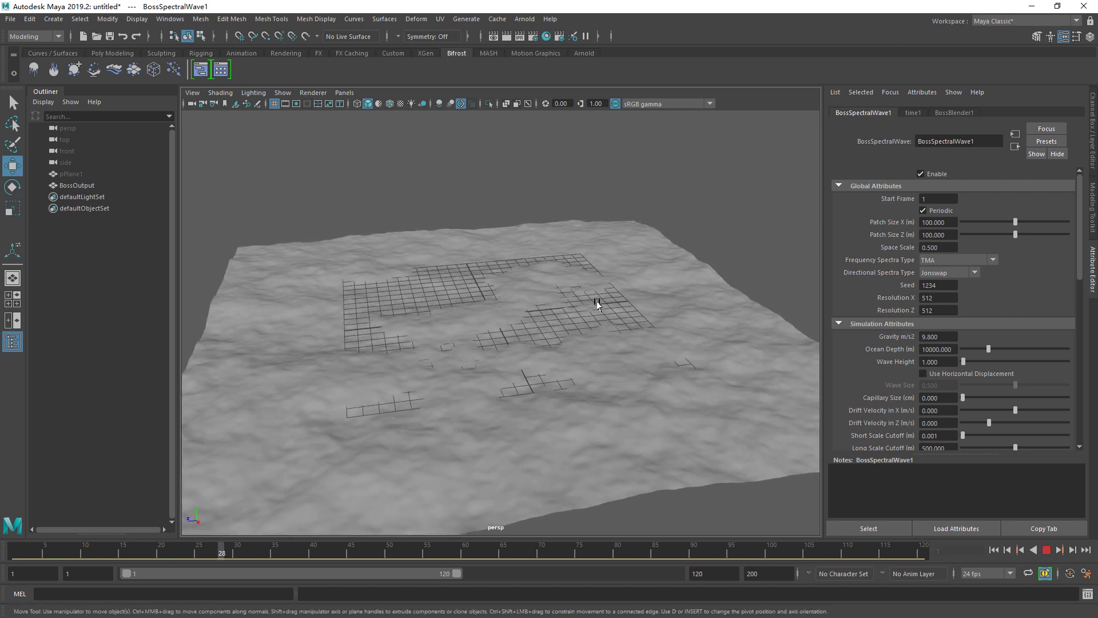
pyautogui.hotkey('alt', 'v')
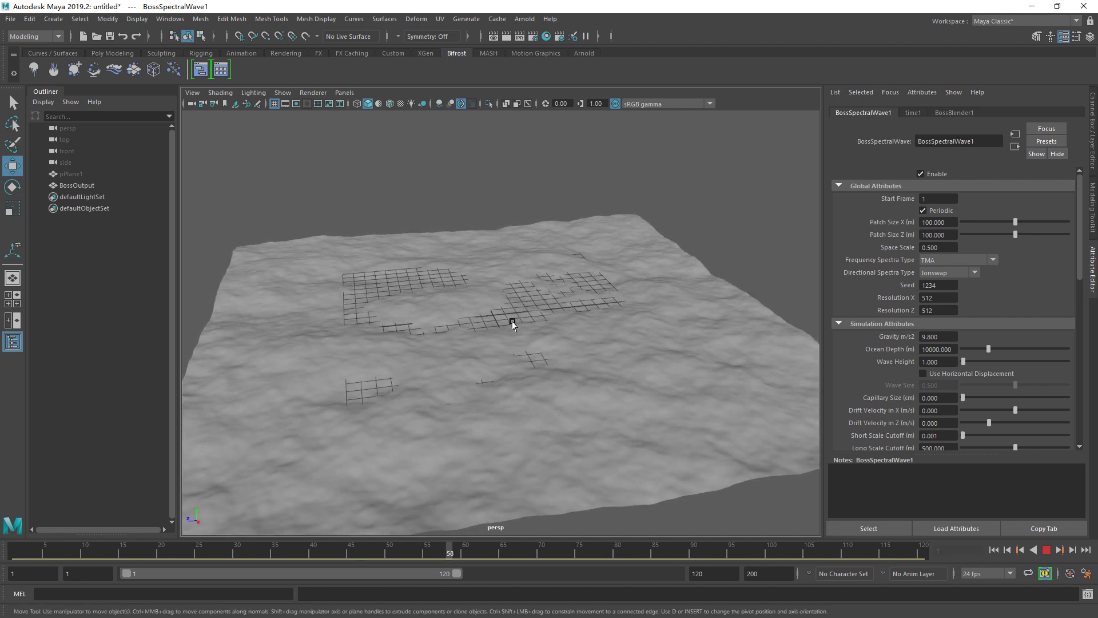
pyautogui.moveTo(512, 318)
pyautogui.keyDown('alt'); pyautogui.mouseDown()
pyautogui.moveTo(672, 314)
pyautogui.moveTo(438, 196)
pyautogui.mouseUp(); pyautogui.keyUp('alt')
pyautogui.click(438, 196)
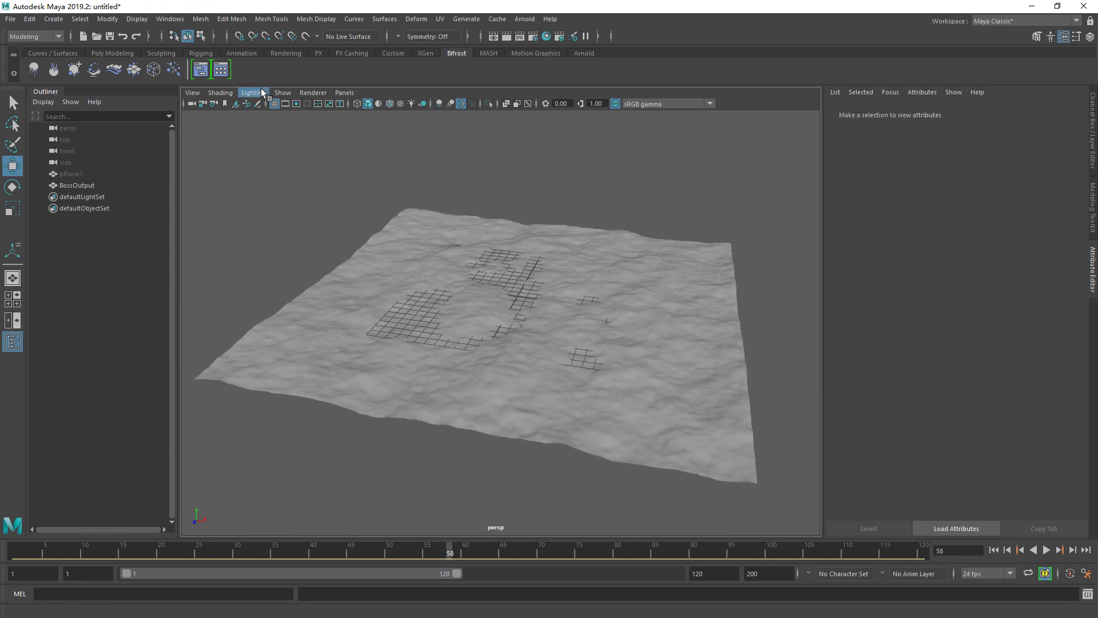
# Create a new Bifrost graph and bring BossOutputShape into it as a node.
pyautogui.click(200, 69)
pyautogui.moveTo(336, 144); pyautogui.dragTo(536, 131)
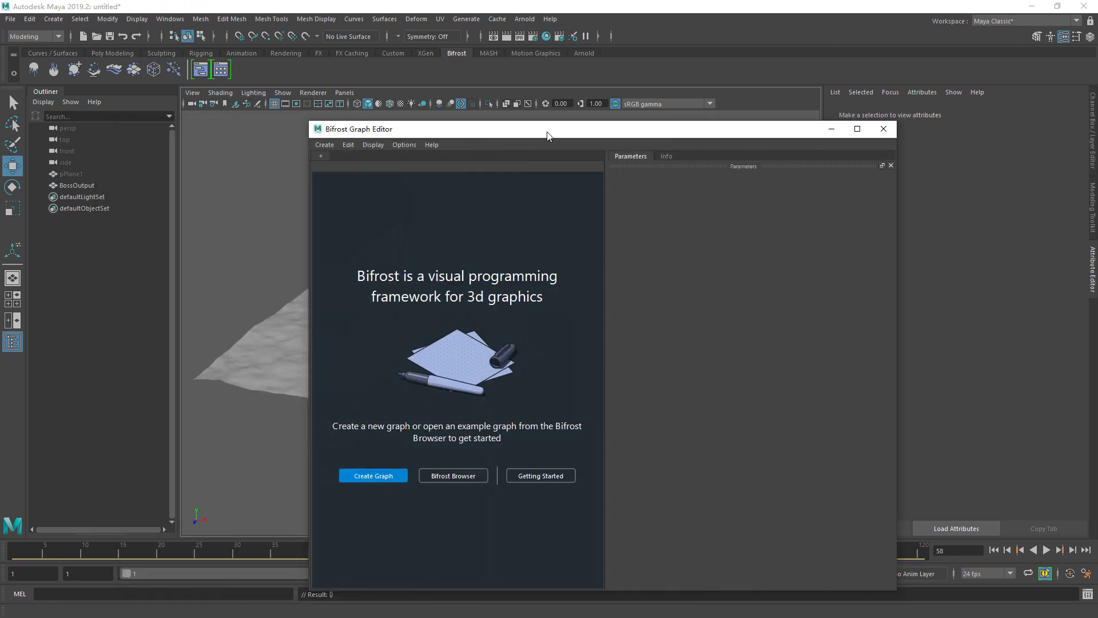
pyautogui.doubleClick(536, 131)
pyautogui.click(319, 409)
pyautogui.click(266, 352)
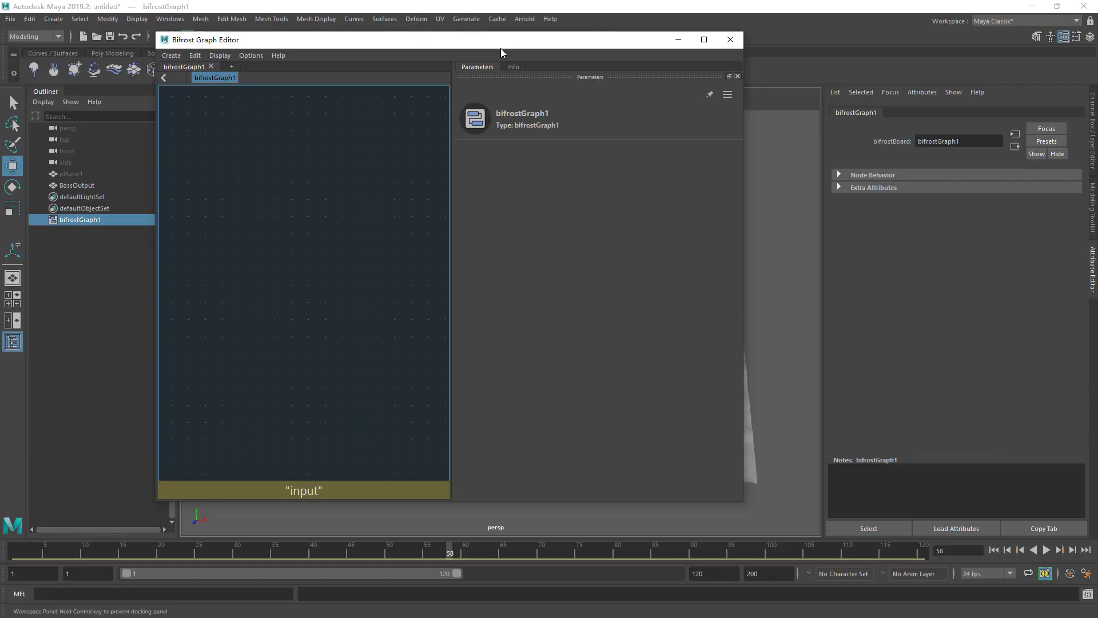
pyautogui.moveTo(401, 5); pyautogui.dragTo(498, 59)
pyautogui.click(77, 185)
pyautogui.moveTo(463, 323); pyautogui.dragTo(334, 315)
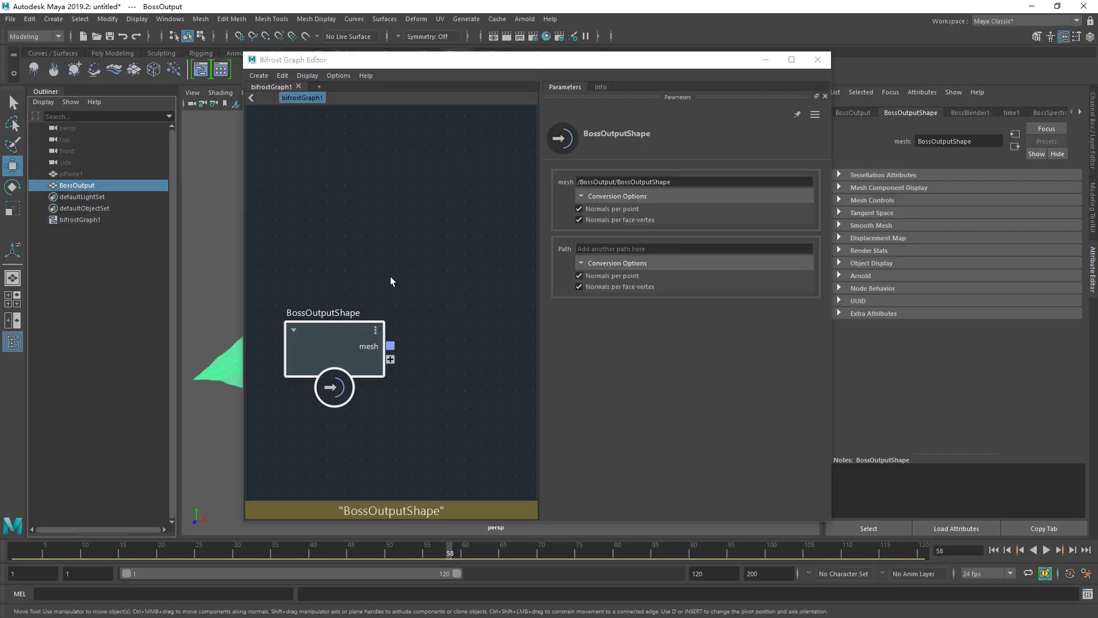
pyautogui.doubleClick(506, 61)
pyautogui.press('f')
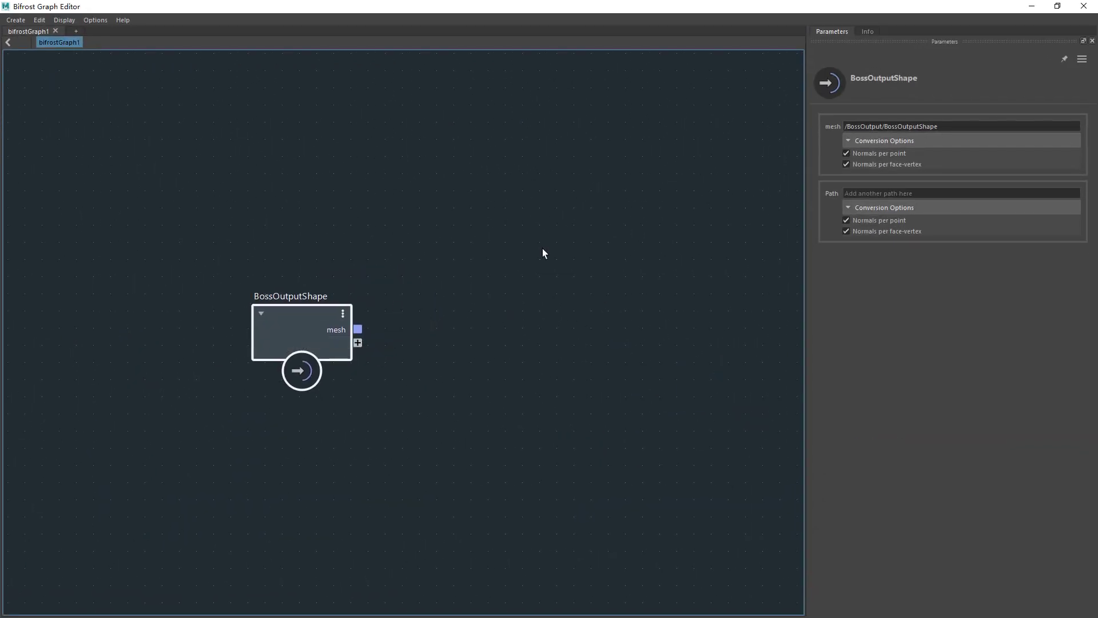
pyautogui.click(542, 248)
pyautogui.press('a')
# Add a basic_ocean_graph node and explode it into its component nodes.
pyautogui.press('Tab')
pyautogui.moveTo(369, 270)
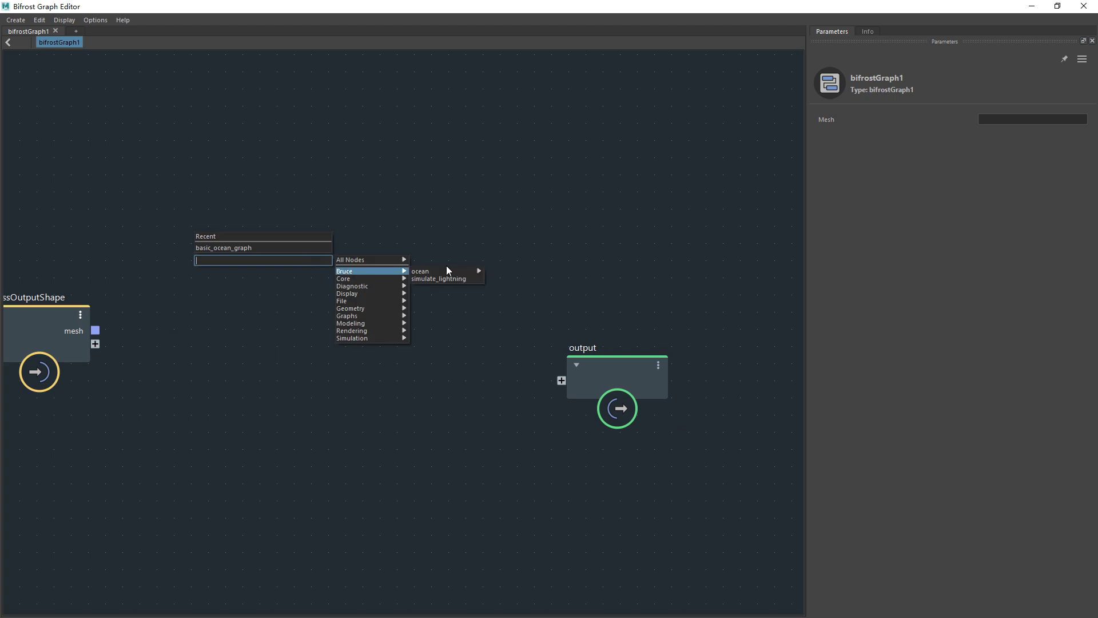
pyautogui.click(508, 271)
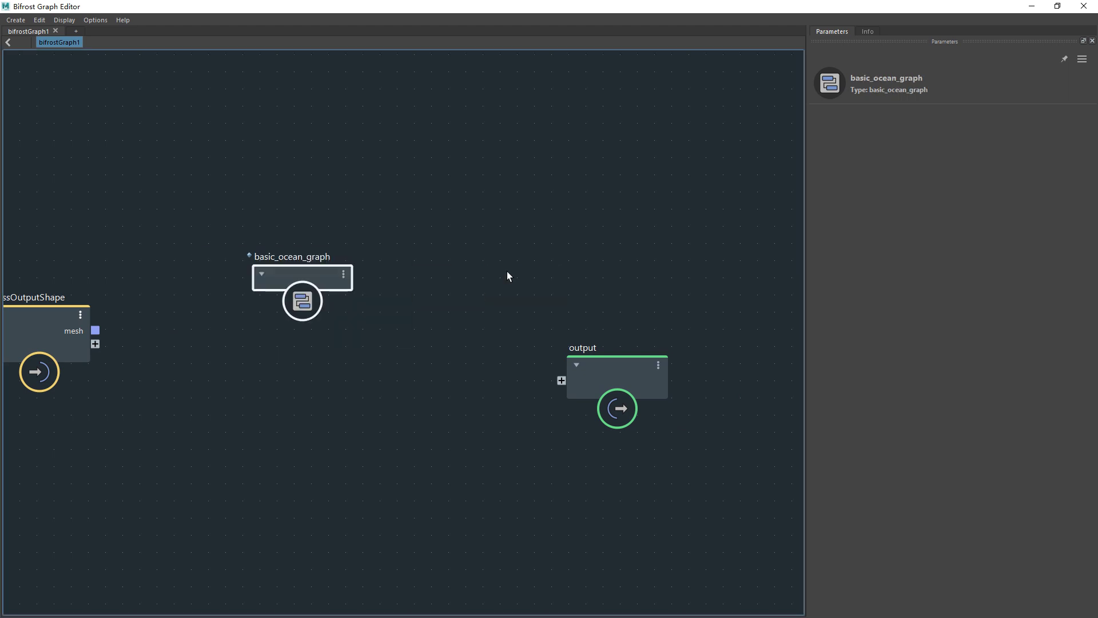
pyautogui.moveTo(507, 274); pyautogui.dragTo(708, 312, button='middle')
pyautogui.press('a')
pyautogui.rightClick(397, 246)
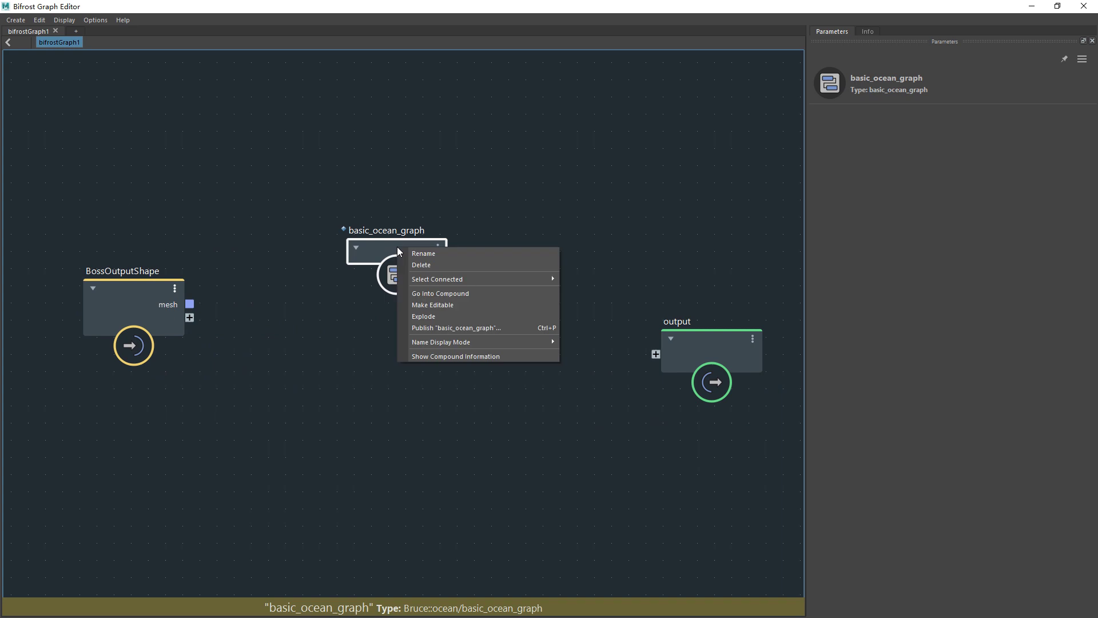
pyautogui.click(435, 314)
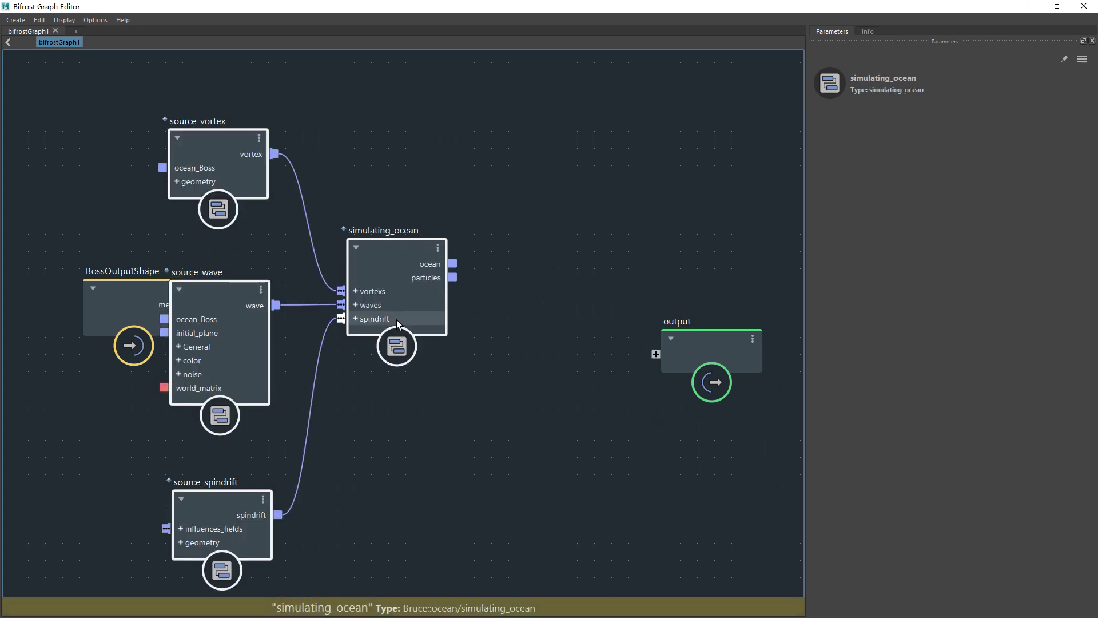
pyautogui.click(409, 245)
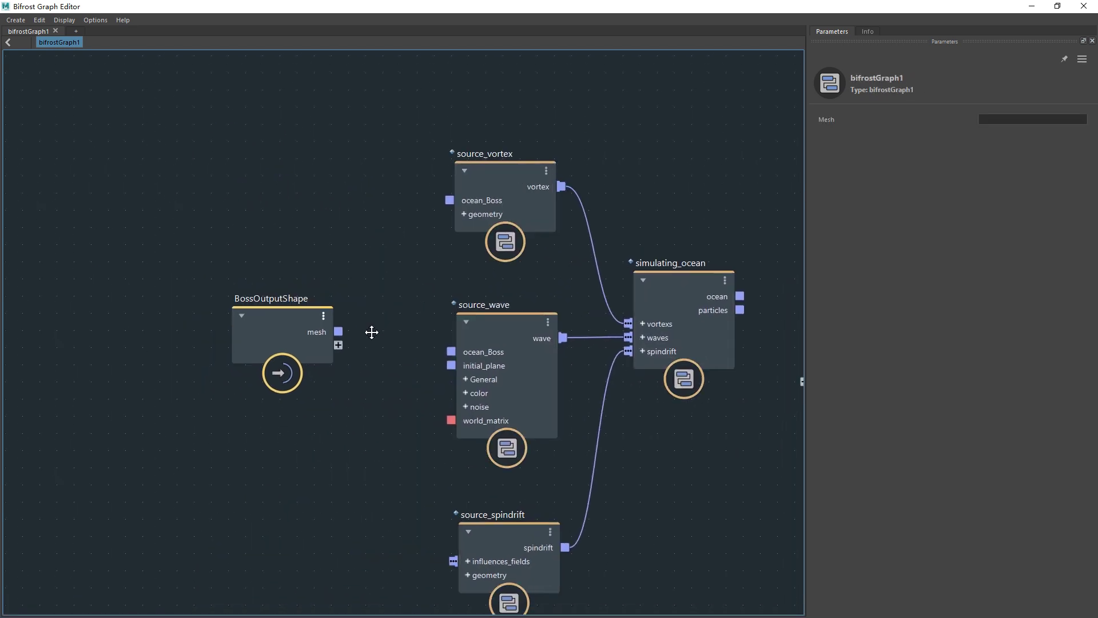
pyautogui.moveTo(310, 346); pyautogui.dragTo(279, 302)
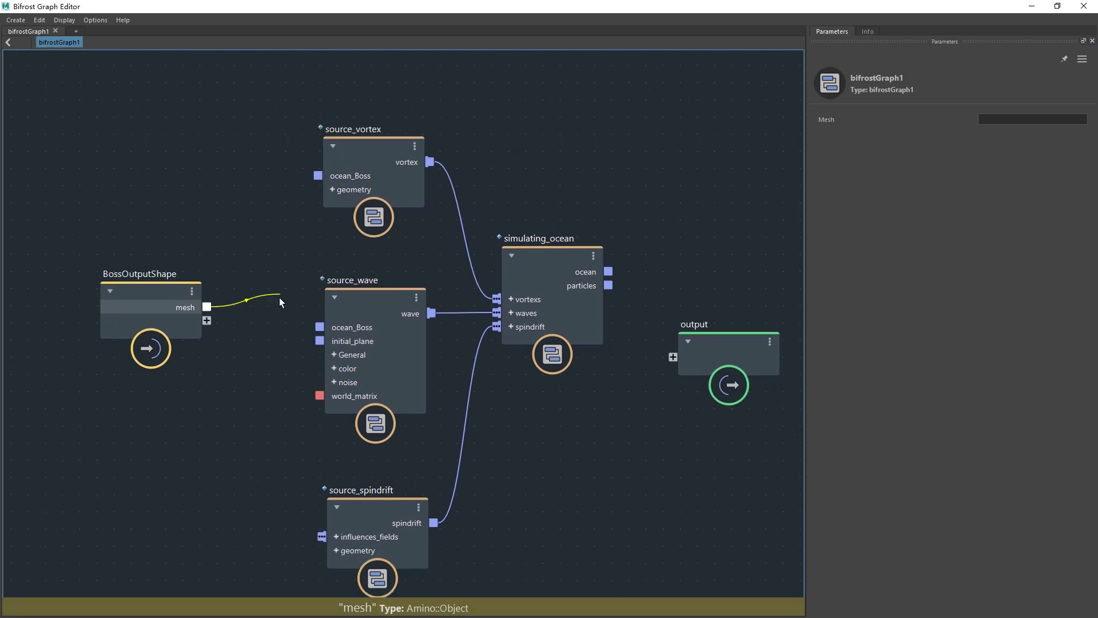
# Connect BossOutputShape's mesh and world matrix into source_wave, then minimize the graph editor.
pyautogui.moveTo(330, 324); pyautogui.dragTo(330, 326)
pyautogui.click(342, 355)
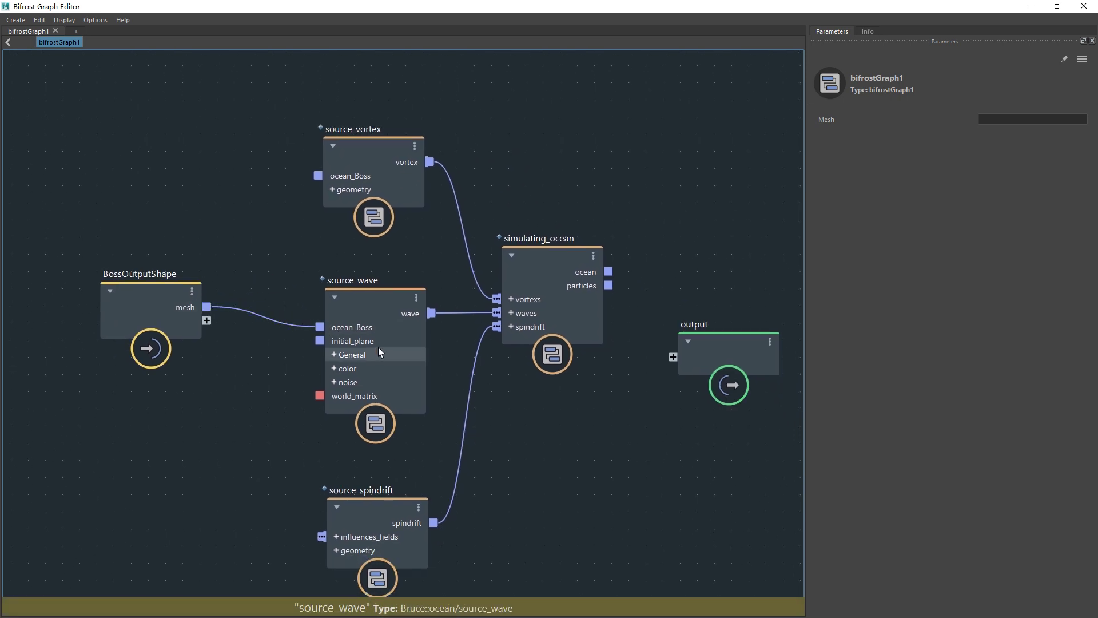
pyautogui.moveTo(517, 382); pyautogui.dragTo(487, 414, button='middle')
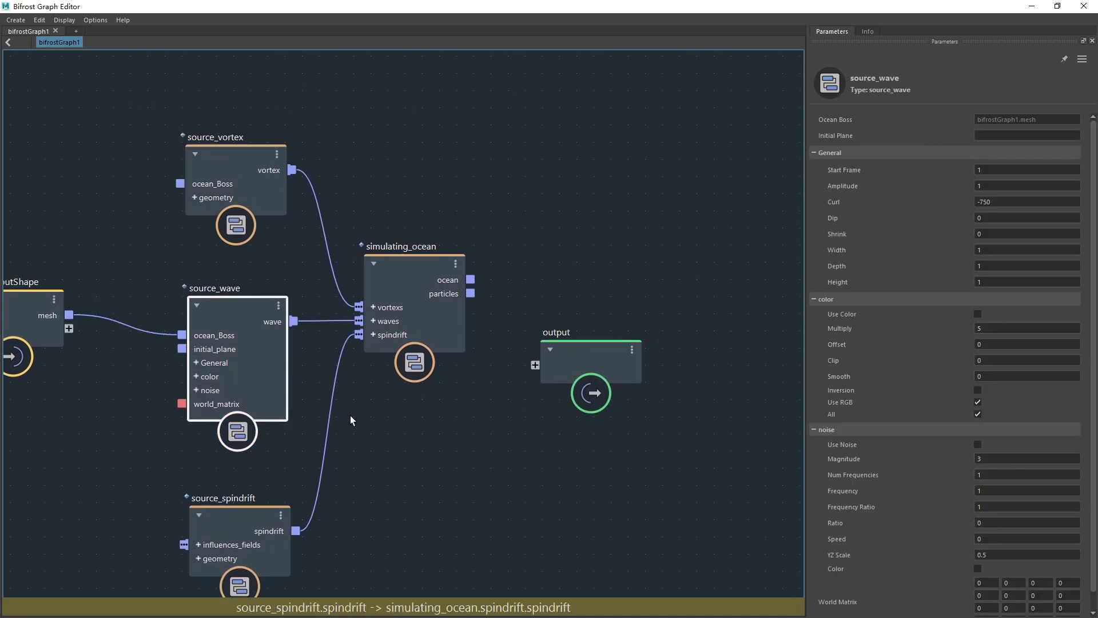
pyautogui.moveTo(157, 420); pyautogui.dragTo(348, 412, button='middle')
pyautogui.moveTo(347, 406); pyautogui.dragTo(228, 334)
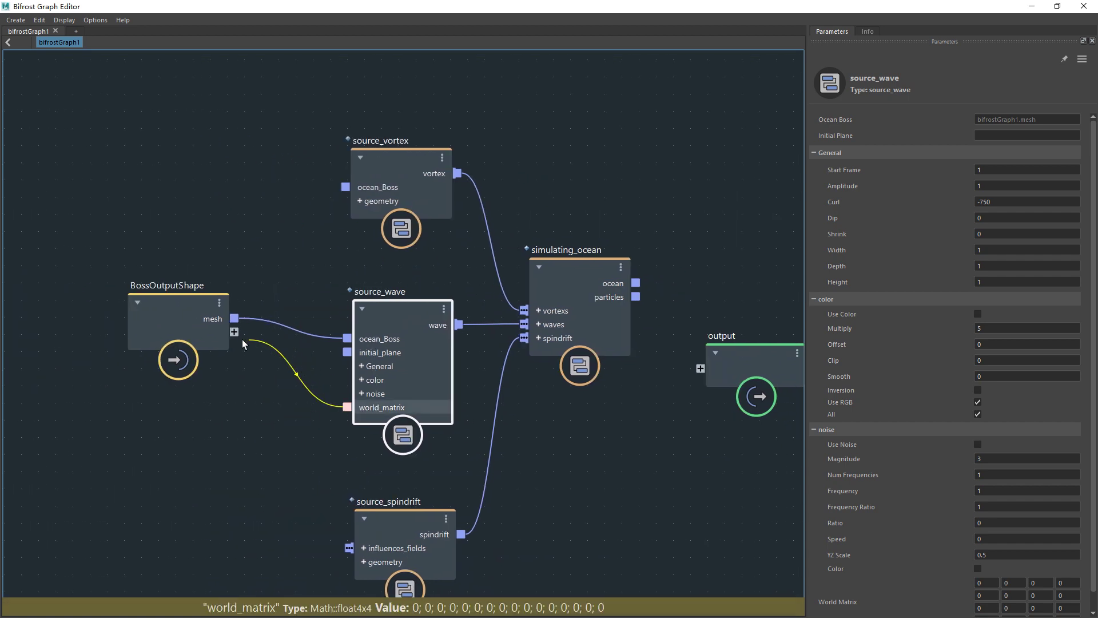
pyautogui.moveTo(272, 403); pyautogui.dragTo(335, 393, button='middle')
pyautogui.click(305, 368)
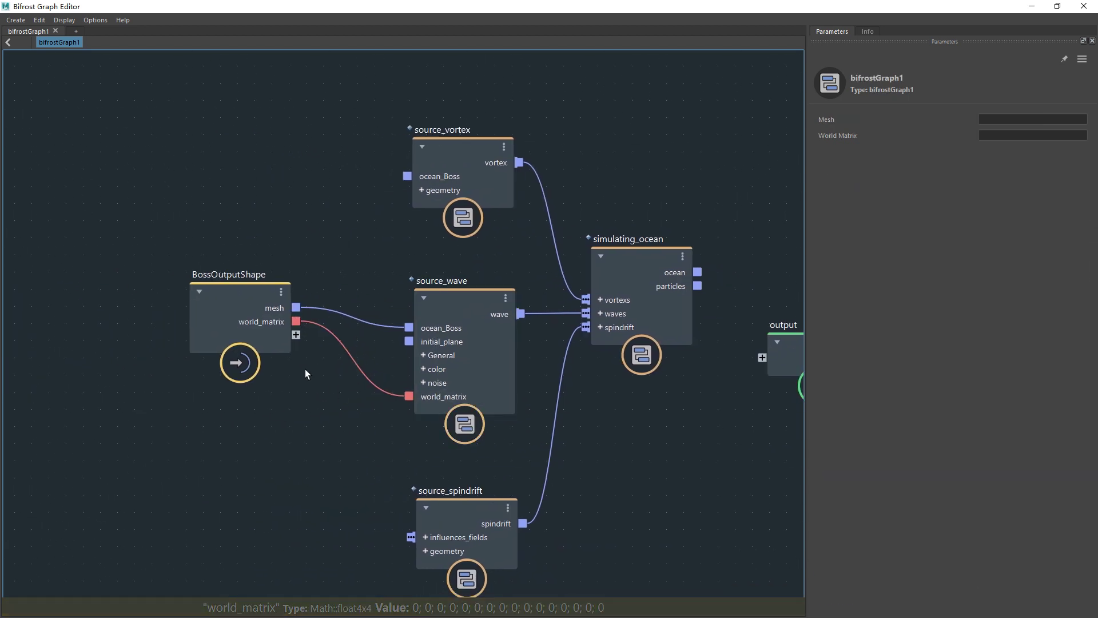
pyautogui.click(215, 335)
pyautogui.click(283, 401)
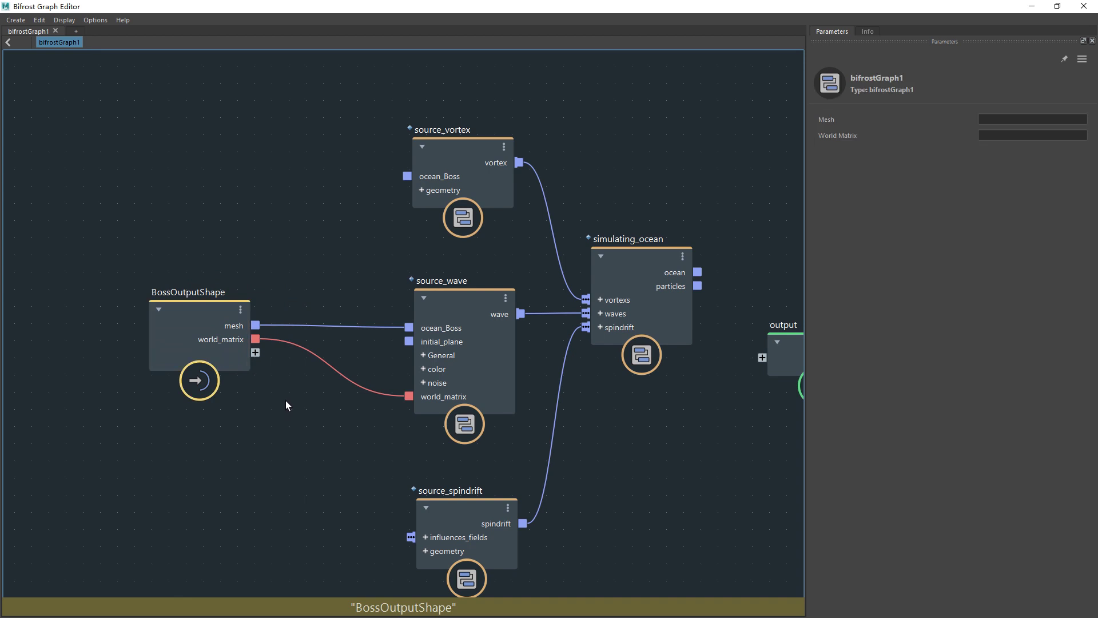
pyautogui.click(1034, 7)
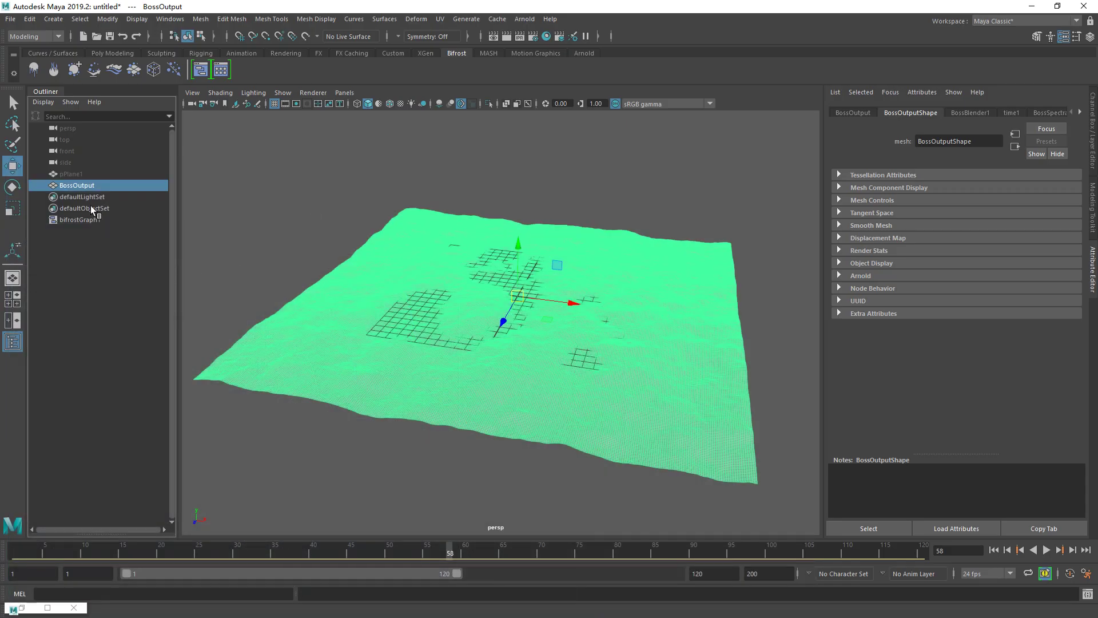
# Create a polygon pyramid, pPyramid1, at the origin.
pyautogui.click(339, 210)
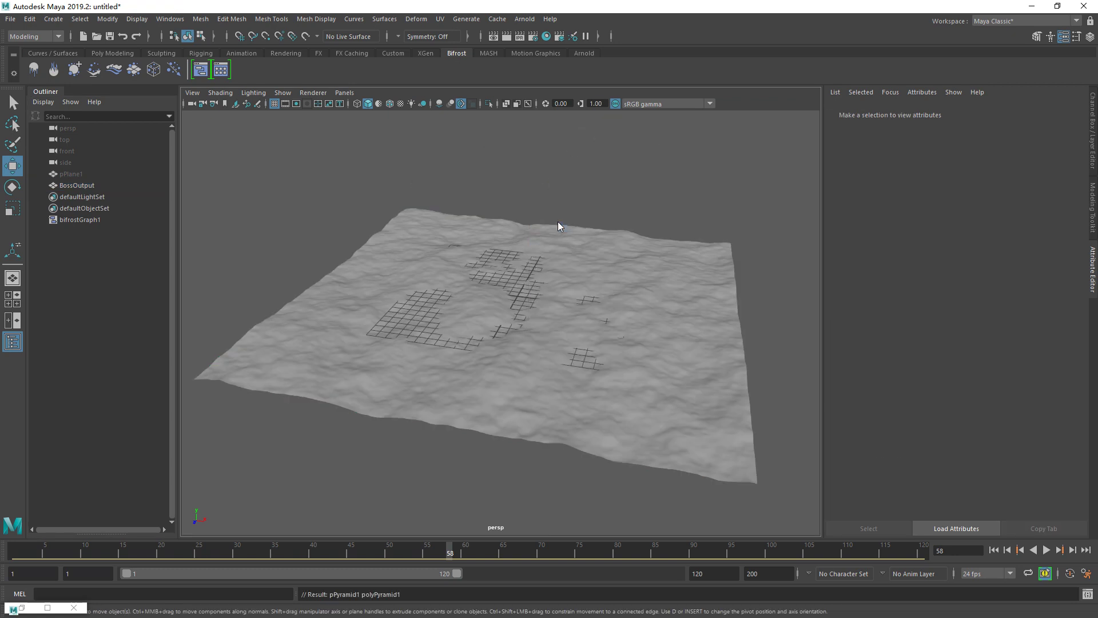
pyautogui.keyDown('shift'); pyautogui.moveTo(559, 224); pyautogui.dragTo(556, 223, button='right'); pyautogui.keyUp('shift')
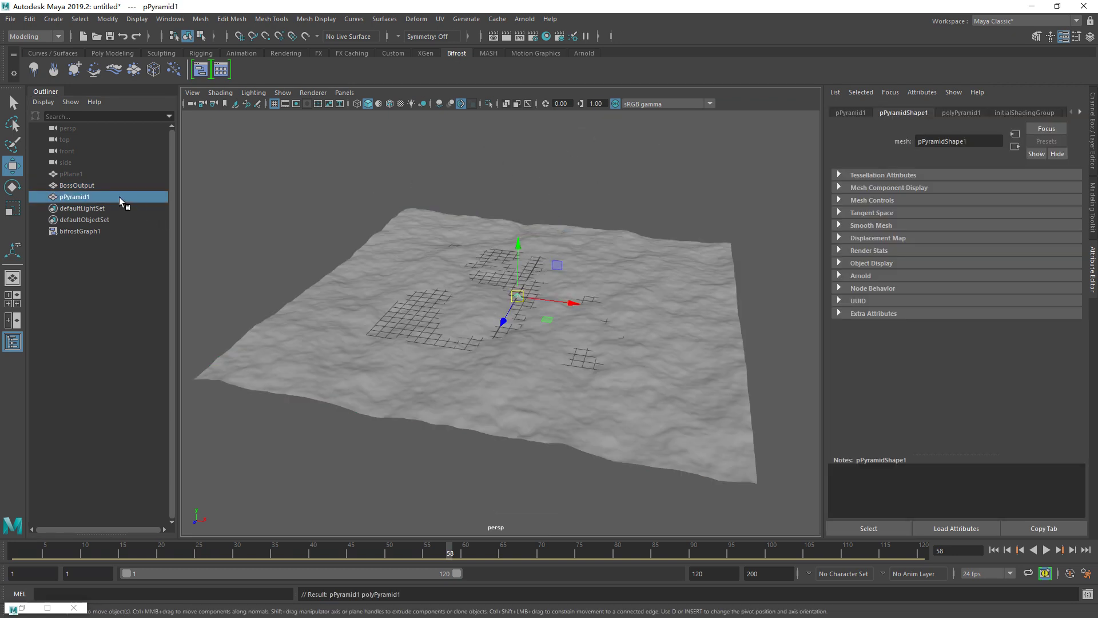
pyautogui.press('Delete')
pyautogui.keyDown('shift'); pyautogui.moveTo(538, 167); pyautogui.dragTo(538, 182, button='right'); pyautogui.keyUp('shift')
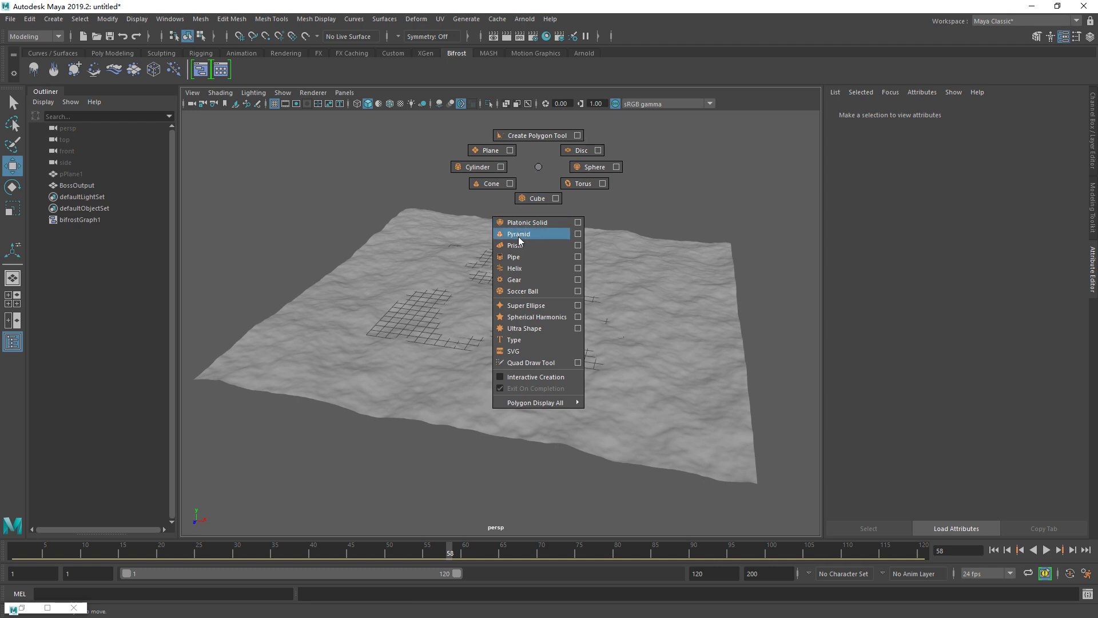
pyautogui.keyDown('shift'); pyautogui.moveTo(519, 240); pyautogui.dragTo(519, 236, button='right'); pyautogui.keyUp('shift')
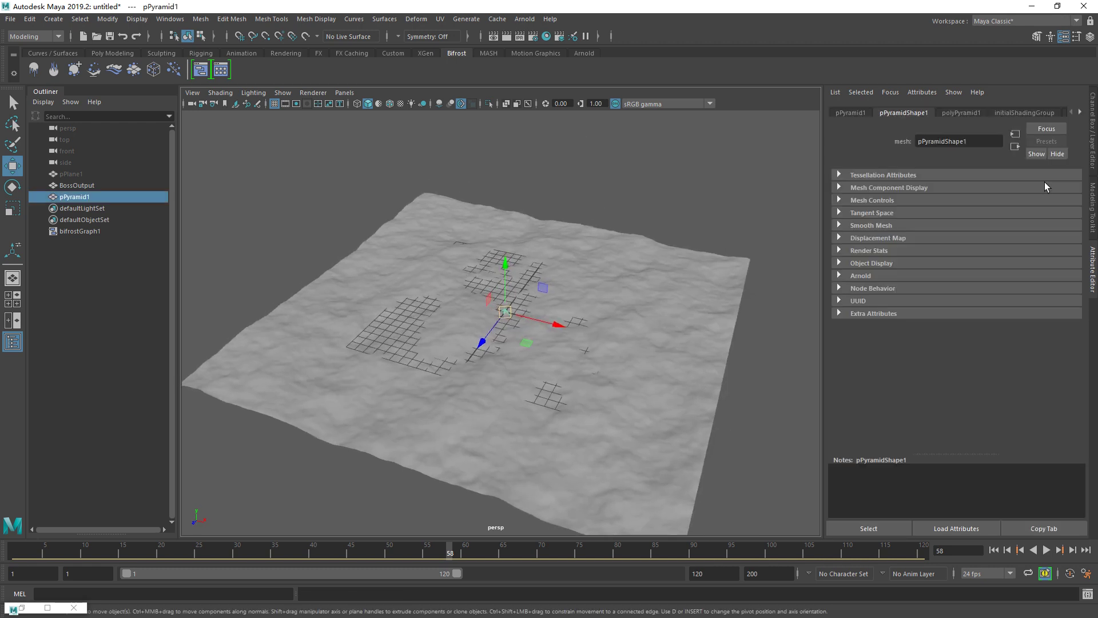
# Put pPyramid1 on a new display layer, layer1, and set that layer to template.
pyautogui.click(1090, 166)
pyautogui.click(1078, 438)
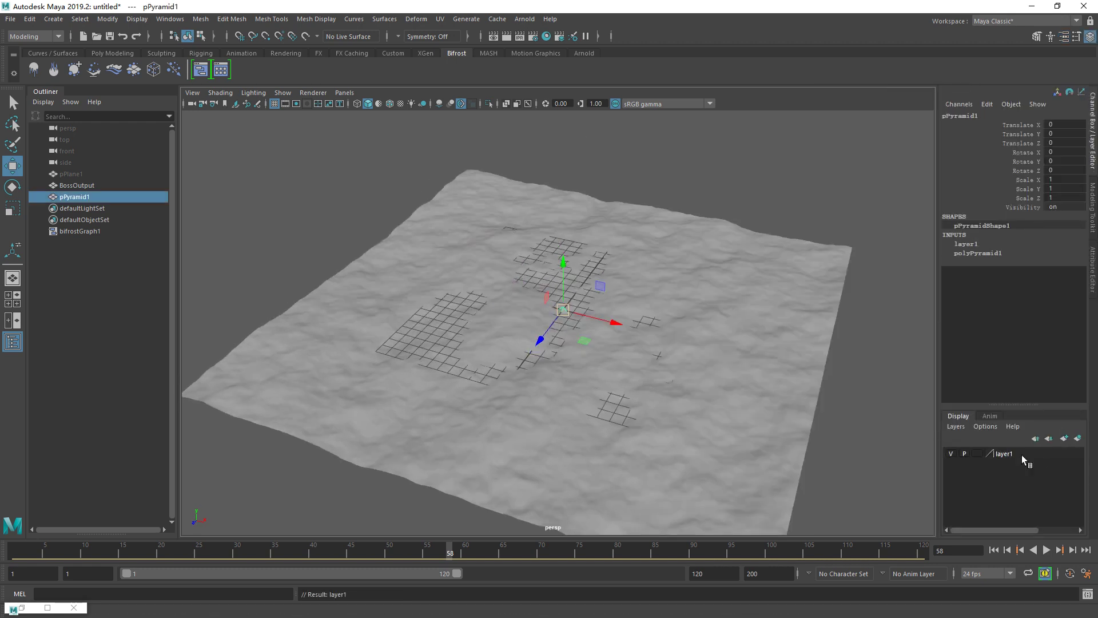
pyautogui.click(979, 455)
pyautogui.press('r')
pyautogui.moveTo(561, 311); pyautogui.dragTo(563, 300)
pyautogui.hotkey('ctrl', 'z')
pyautogui.moveTo(767, 270)
pyautogui.keyDown('alt'); pyautogui.mouseDown()
pyautogui.moveTo(608, 269)
pyautogui.moveTo(615, 255)
pyautogui.moveTo(630, 368)
pyautogui.moveTo(541, 368)
pyautogui.mouseUp(); pyautogui.keyUp('alt')
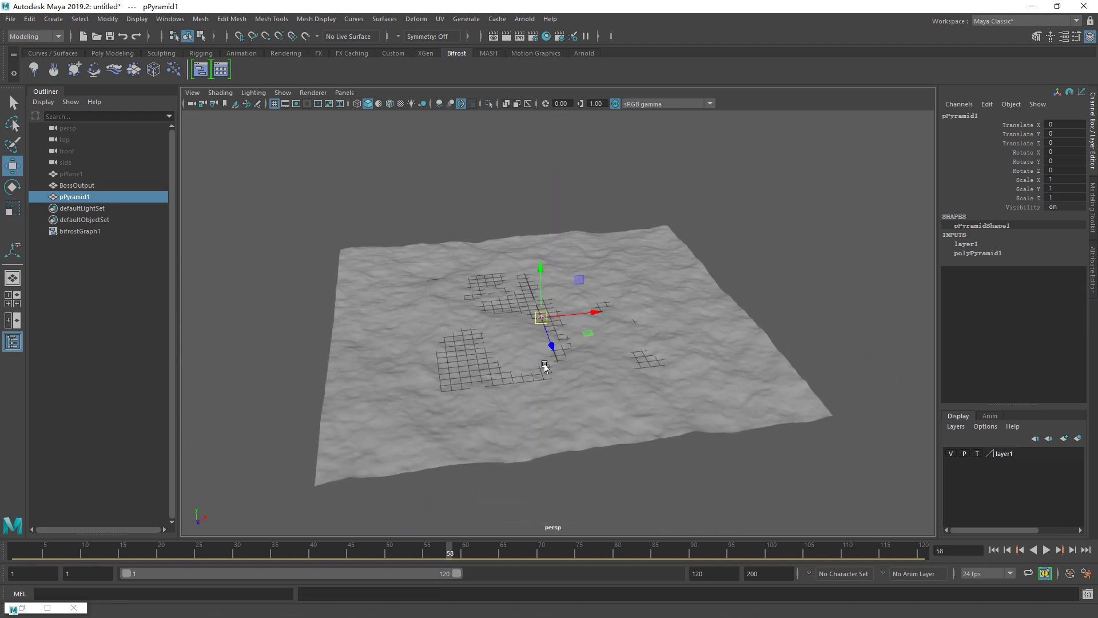
pyautogui.click(145, 236)
pyautogui.press('w')
pyautogui.press('space')
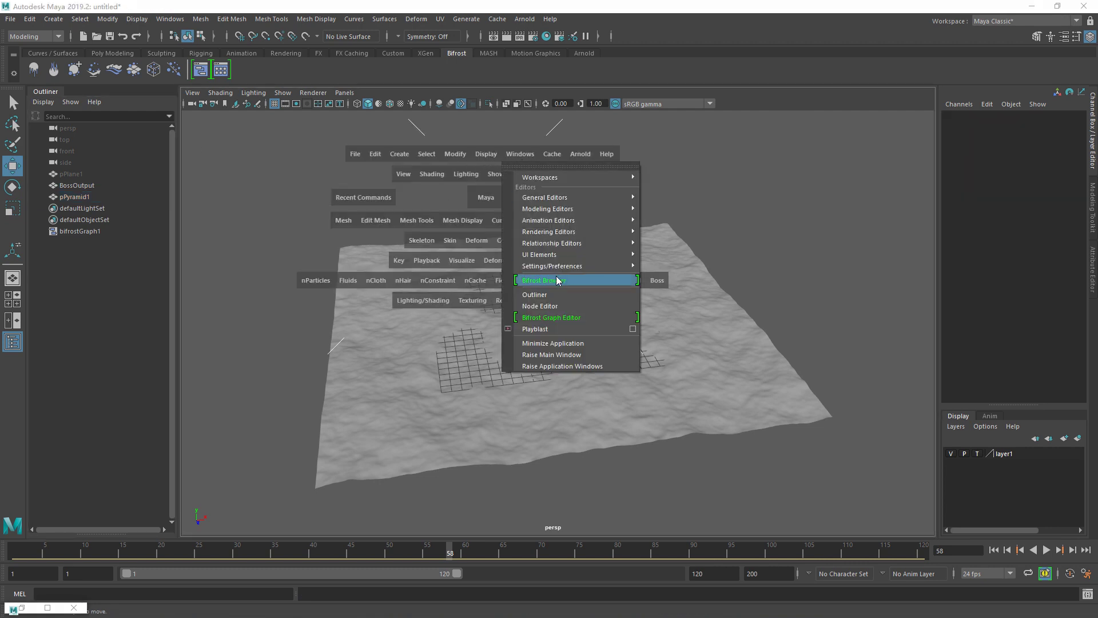
# Load bifrostGraph1 and pPyramid1 into the Node Editor and arrange their nodes.
pyautogui.moveTo(517, 159); pyautogui.dragTo(550, 304)
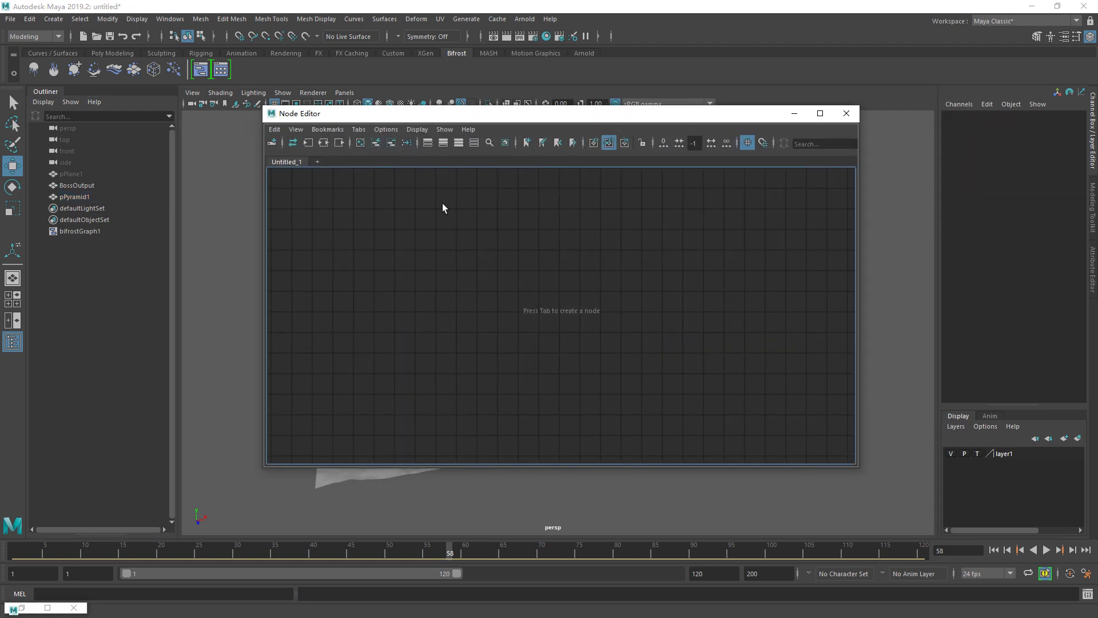
pyautogui.click(83, 230)
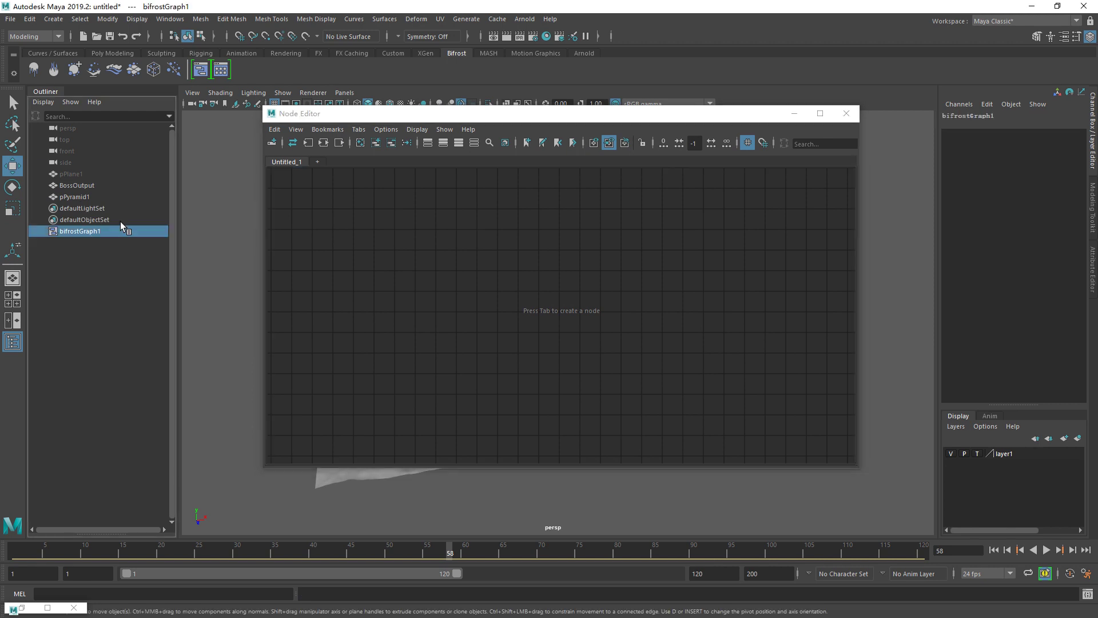
pyautogui.click(375, 143)
pyautogui.click(81, 196)
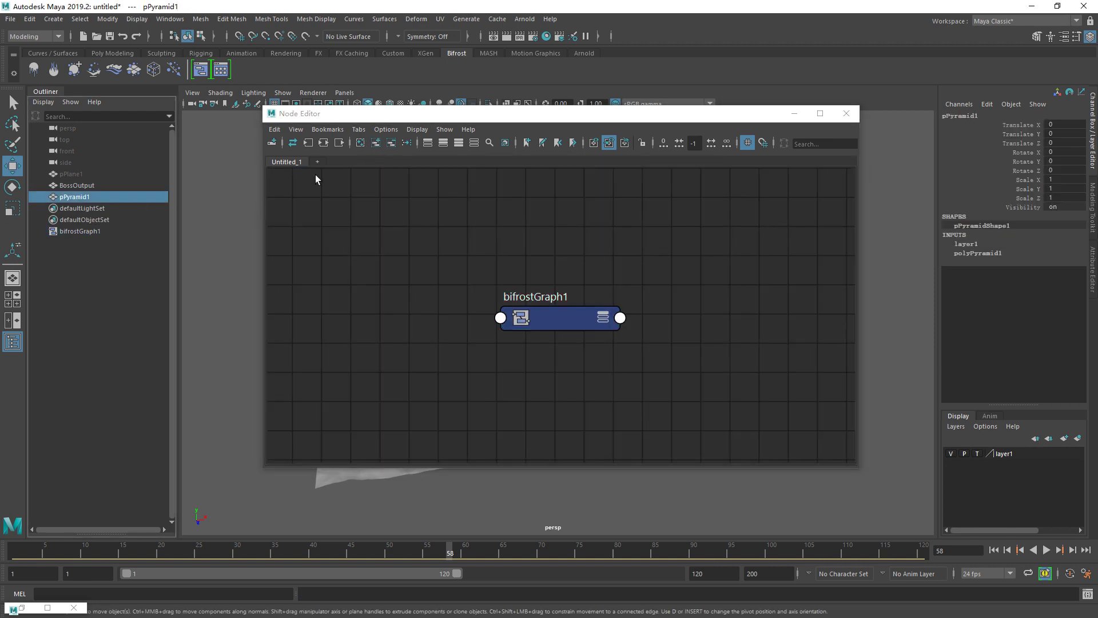
pyautogui.moveTo(111, 197); pyautogui.dragTo(403, 264, button='middle')
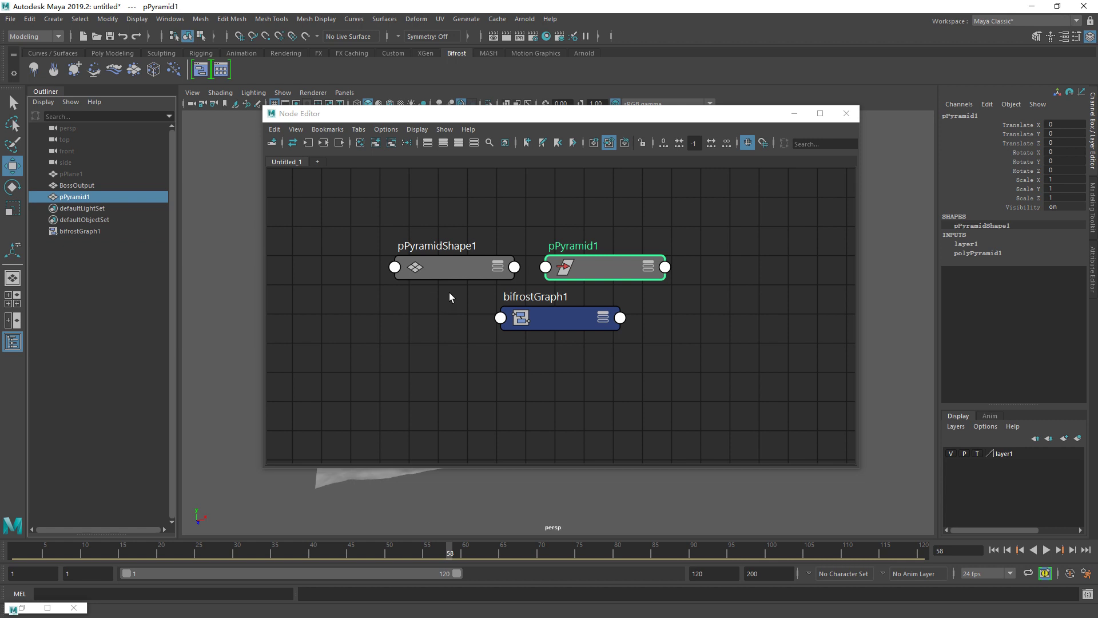
pyautogui.click(434, 297)
pyautogui.moveTo(433, 295); pyautogui.dragTo(320, 334)
pyautogui.moveTo(601, 266); pyautogui.dragTo(408, 378)
pyautogui.click(454, 376)
pyautogui.moveTo(502, 374); pyautogui.dragTo(483, 287, button='middle')
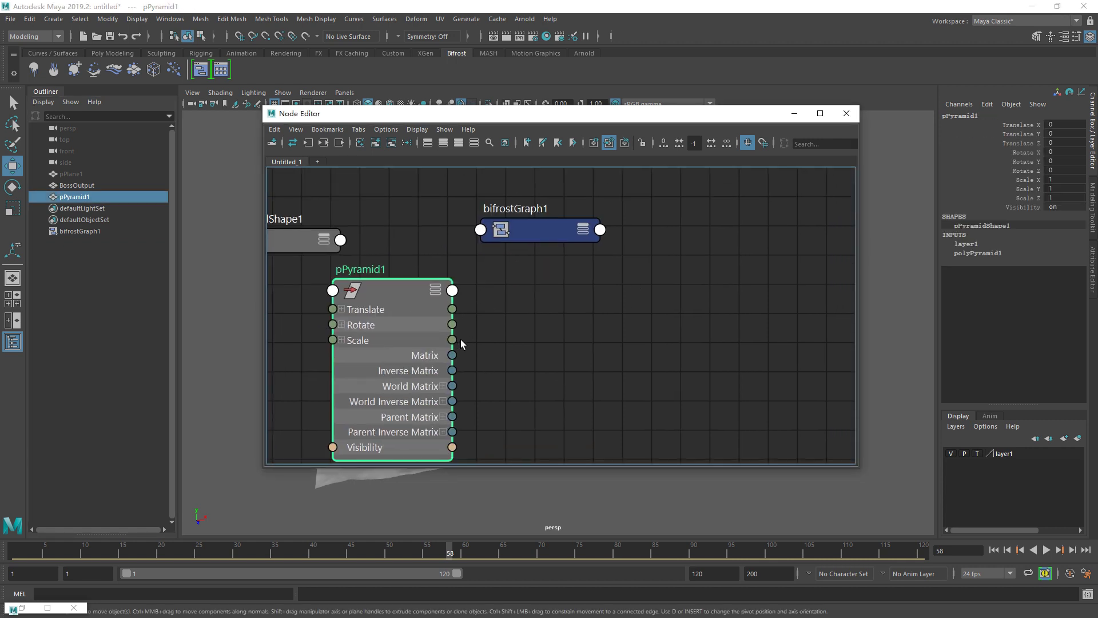
# Connect pPyramid1's World Matrix[0] to bifrostGraph1's World Matrix input.
pyautogui.click(586, 228)
pyautogui.click(582, 228)
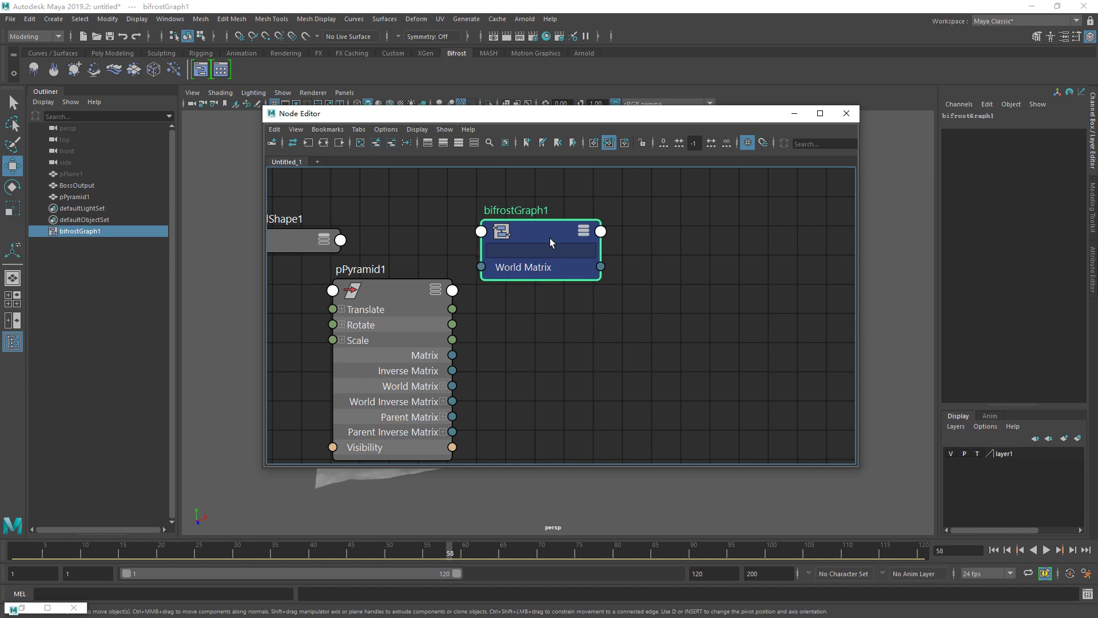
pyautogui.moveTo(551, 243); pyautogui.dragTo(608, 263)
pyautogui.moveTo(547, 400); pyautogui.dragTo(544, 378, button='middle')
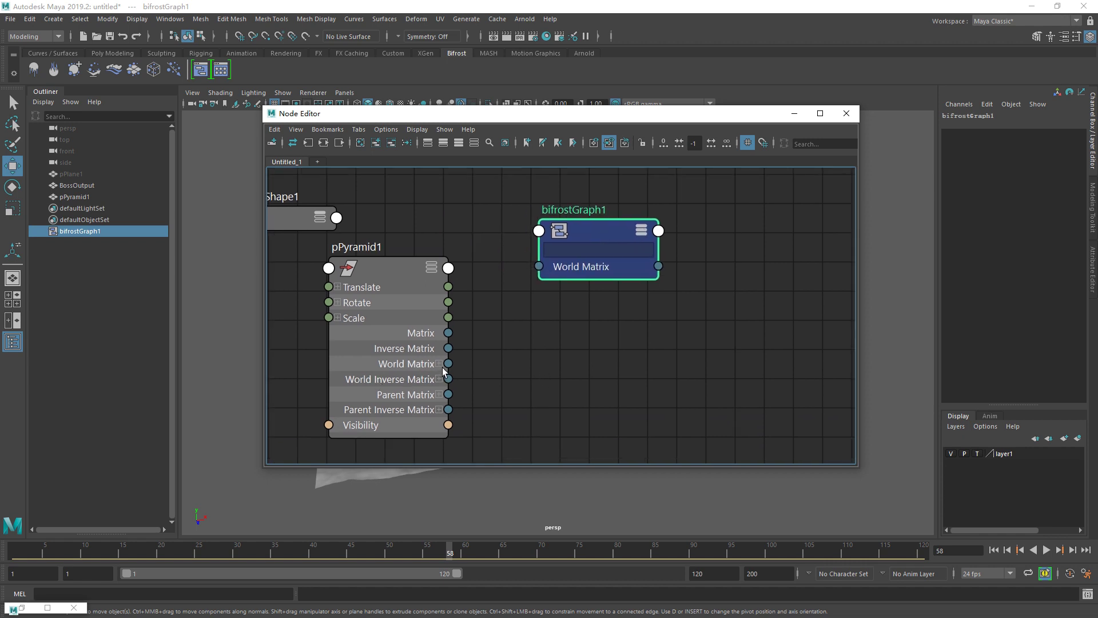
pyautogui.click(439, 364)
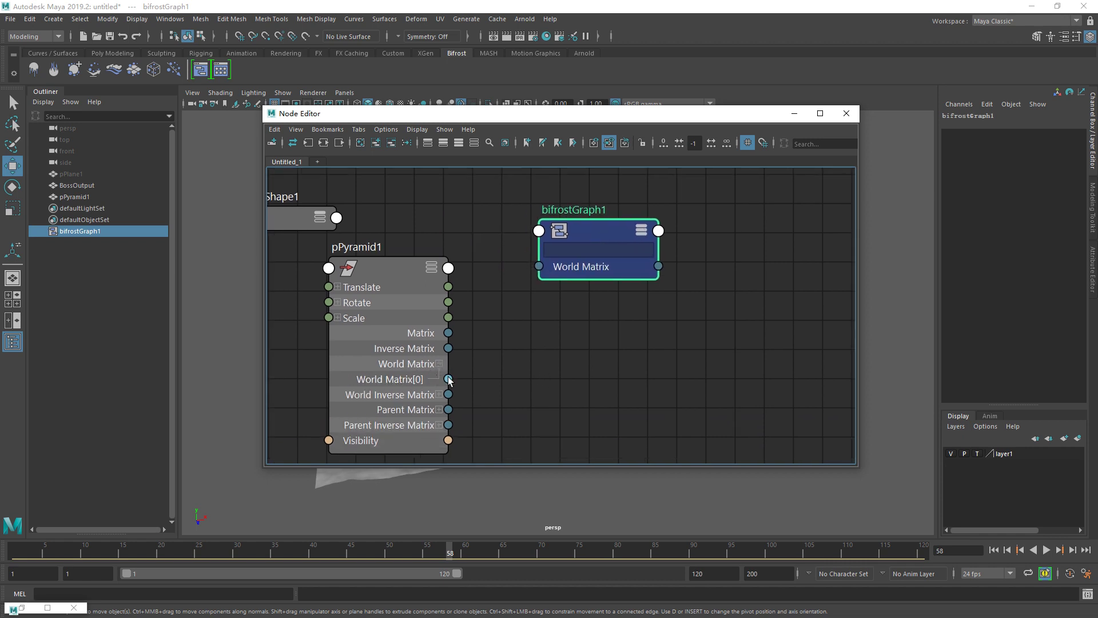
pyautogui.moveTo(530, 283); pyautogui.dragTo(538, 266)
pyautogui.moveTo(437, 271); pyautogui.dragTo(428, 273)
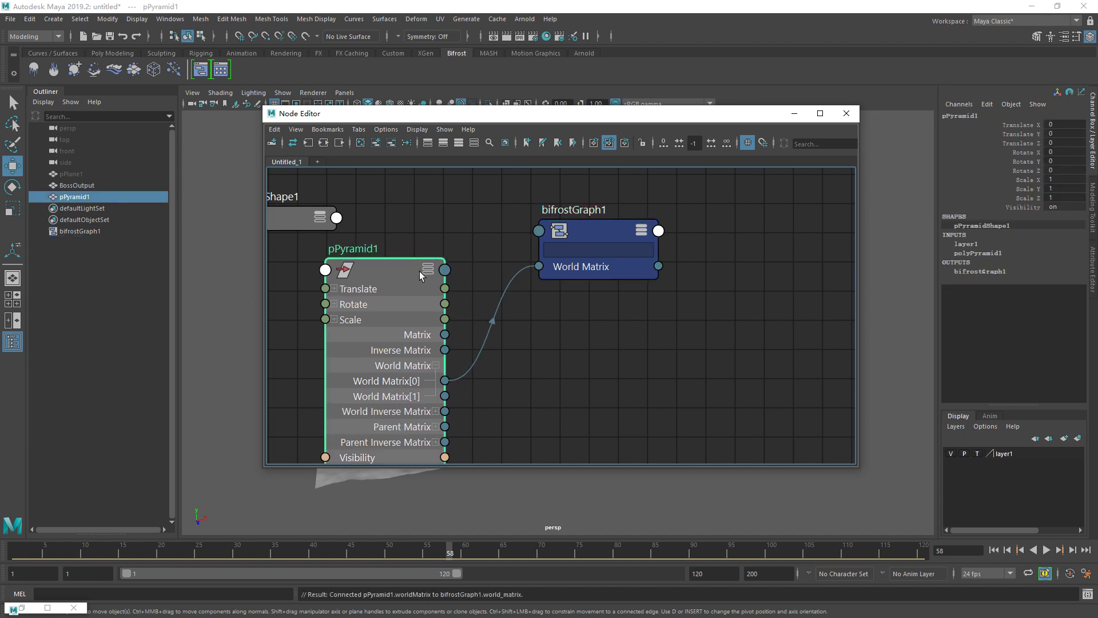
pyautogui.click(427, 271)
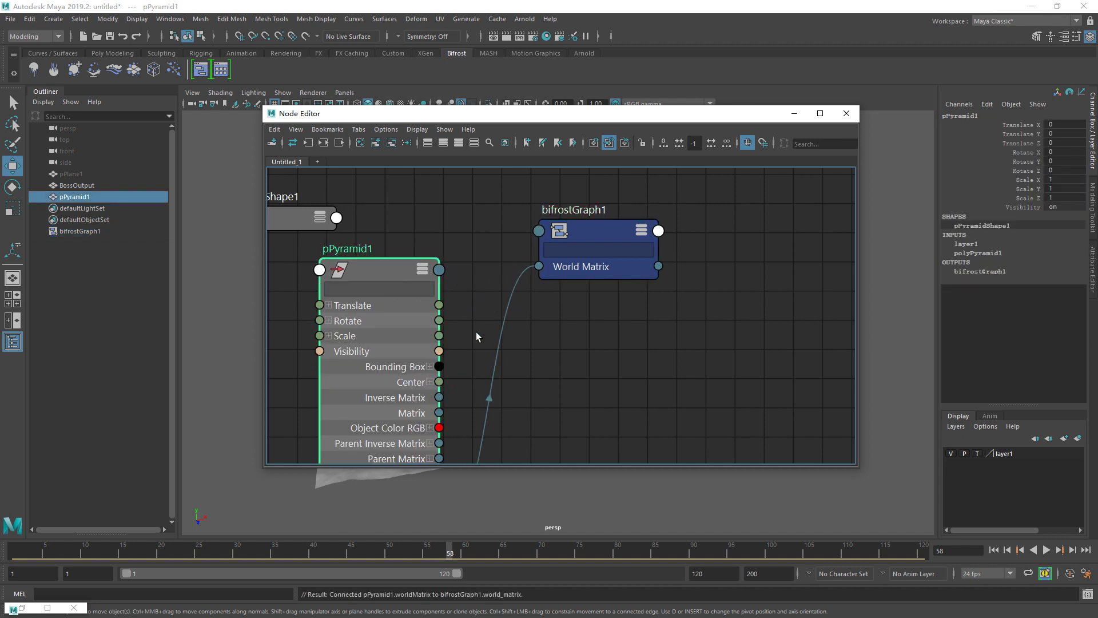
pyautogui.scroll(-2, 476, 337)
pyautogui.scroll(-3, 464, 369)
pyautogui.scroll(1, 512, 346)
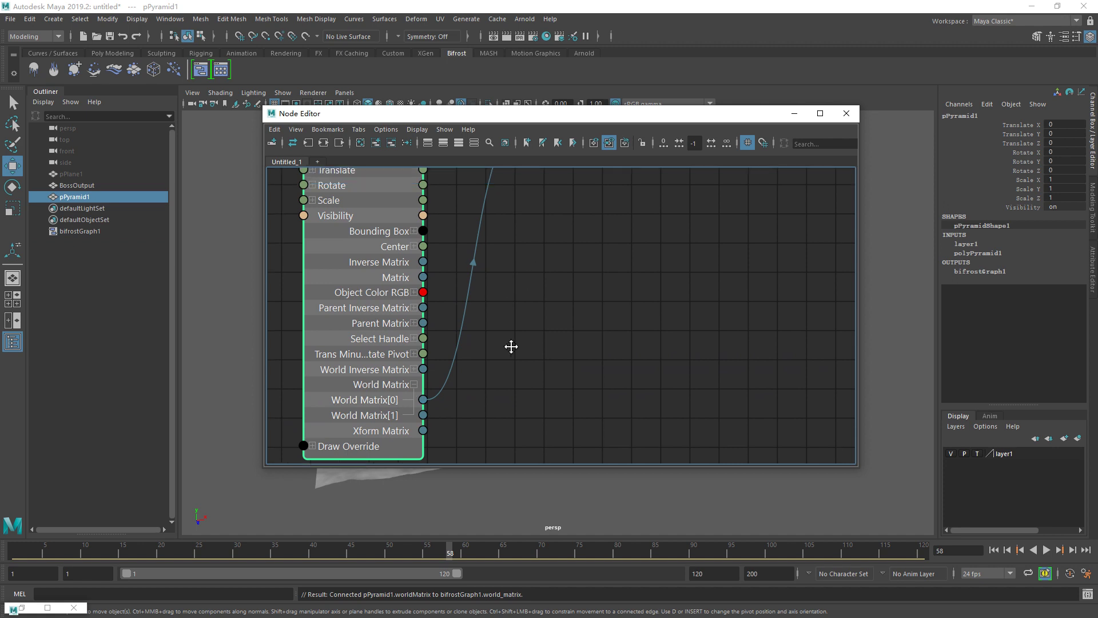
pyautogui.scroll(3, 540, 235)
pyautogui.moveTo(539, 235); pyautogui.dragTo(569, 419)
pyautogui.scroll(-4, 511, 331)
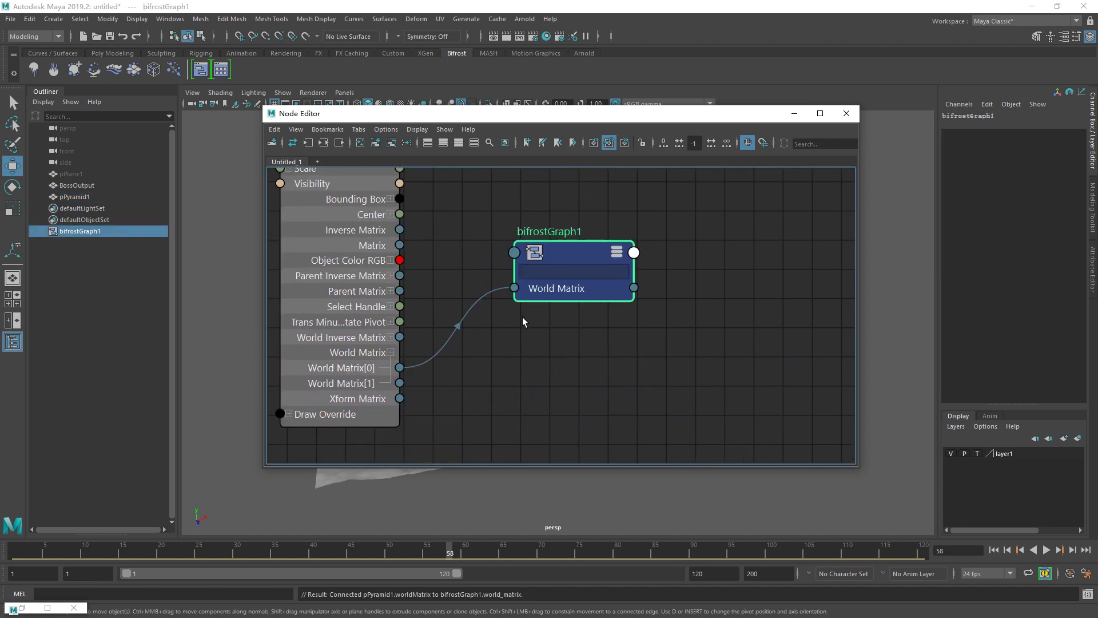
# Back in the Bifrost graph, wire simulating_ocean's ocean output into a new output node port.
pyautogui.click(847, 114)
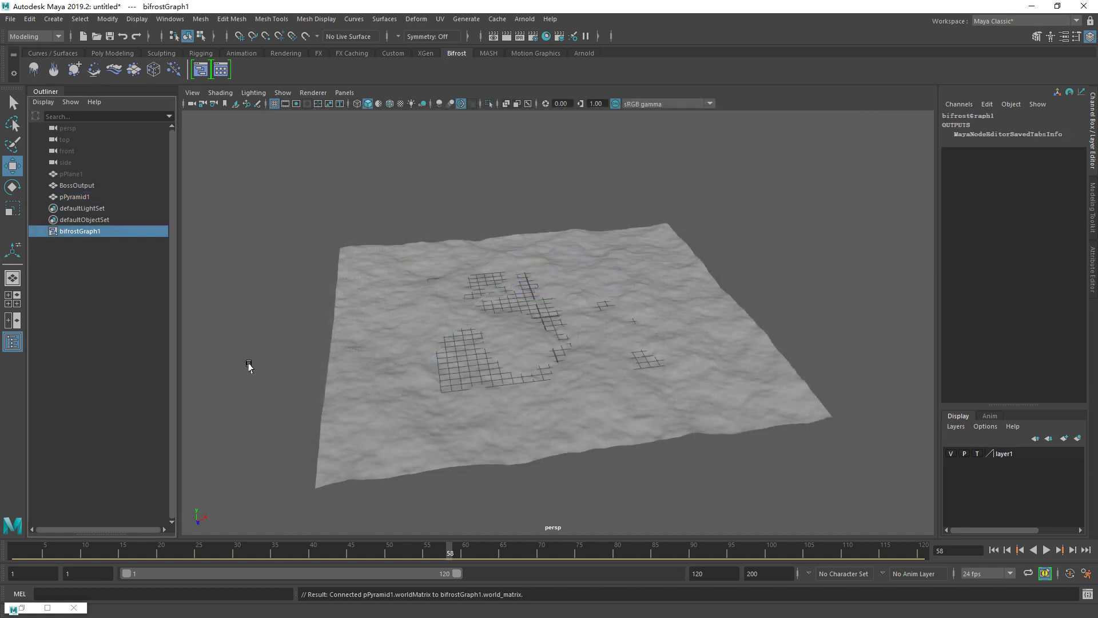
pyautogui.click(90, 198)
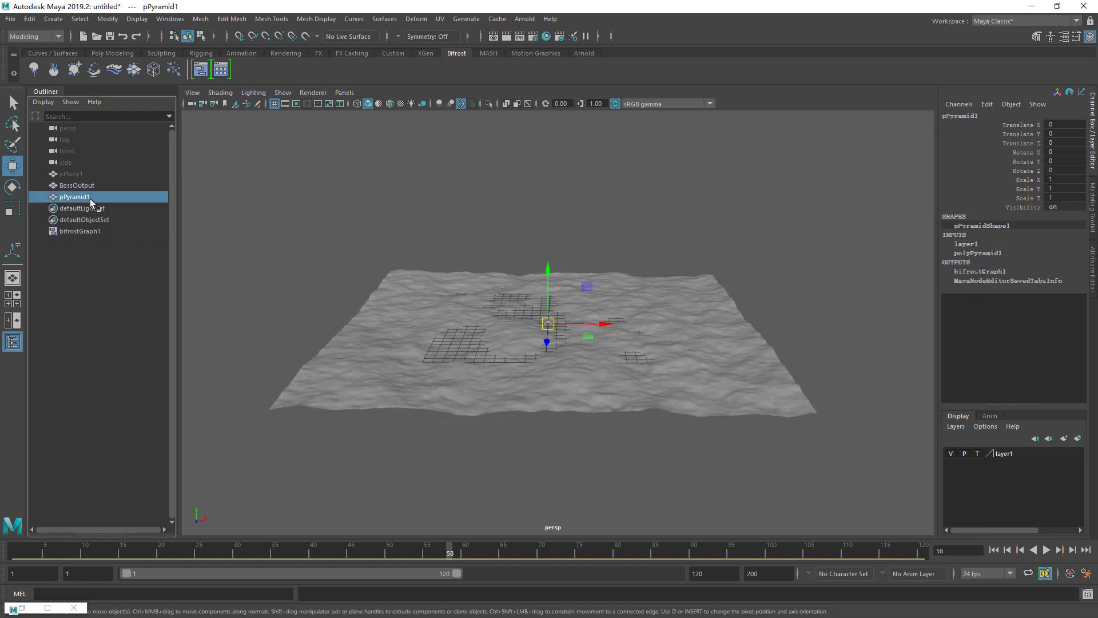
pyautogui.click(48, 608)
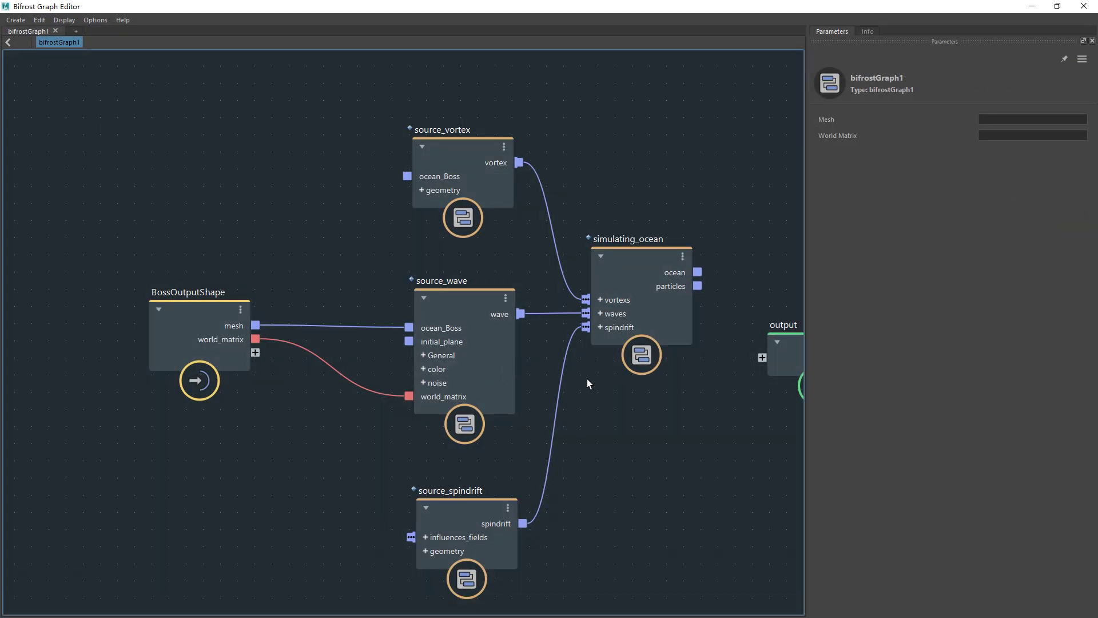
pyautogui.moveTo(611, 373); pyautogui.dragTo(363, 382, button='middle')
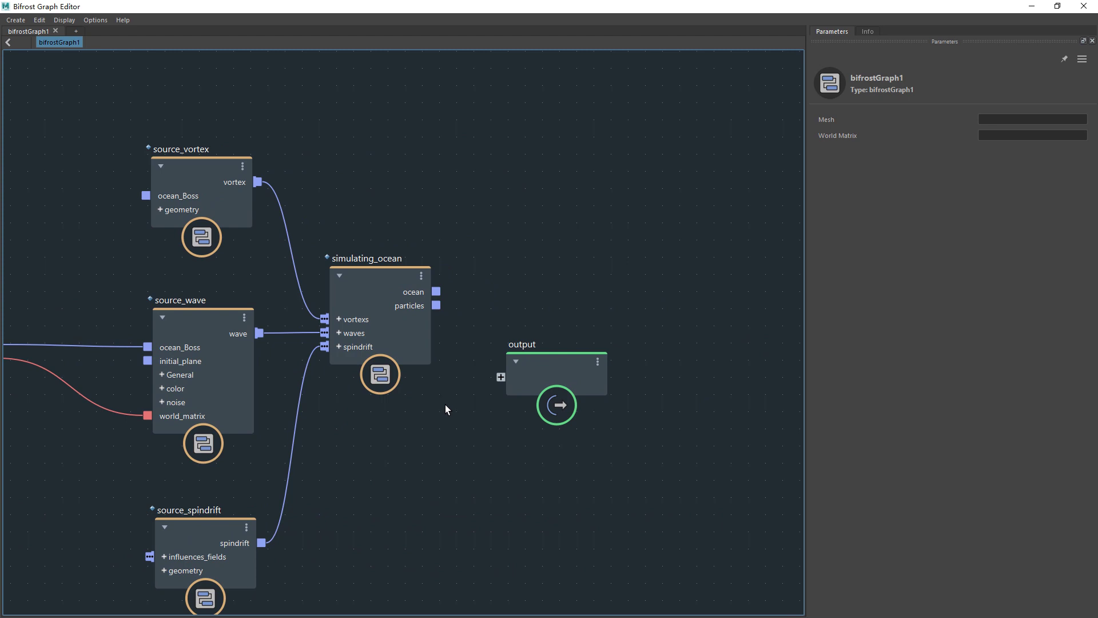
pyautogui.moveTo(445, 404); pyautogui.dragTo(482, 339, button='middle')
pyautogui.click(464, 314)
pyautogui.moveTo(491, 276)
pyautogui.mouseDown()
pyautogui.moveTo(565, 365)
pyautogui.moveTo(730, 284)
pyautogui.moveTo(771, 285)
pyautogui.mouseUp()
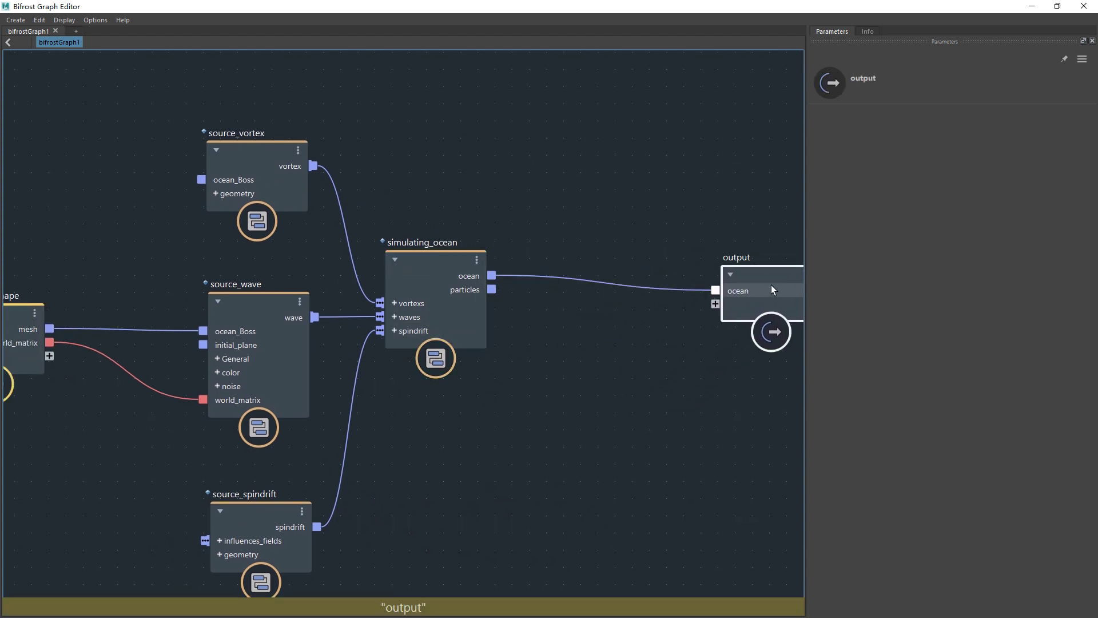
pyautogui.moveTo(631, 349); pyautogui.dragTo(597, 369, button='middle')
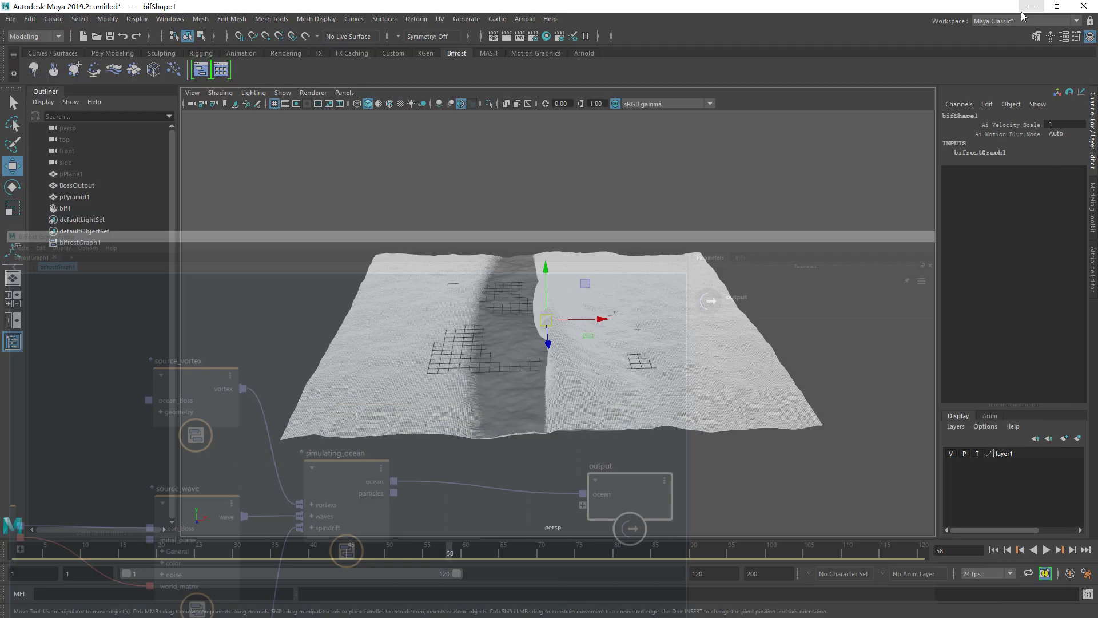
# Slide pPyramid1 along X and raise it to reshape the wave ridge.
pyautogui.click(97, 187)
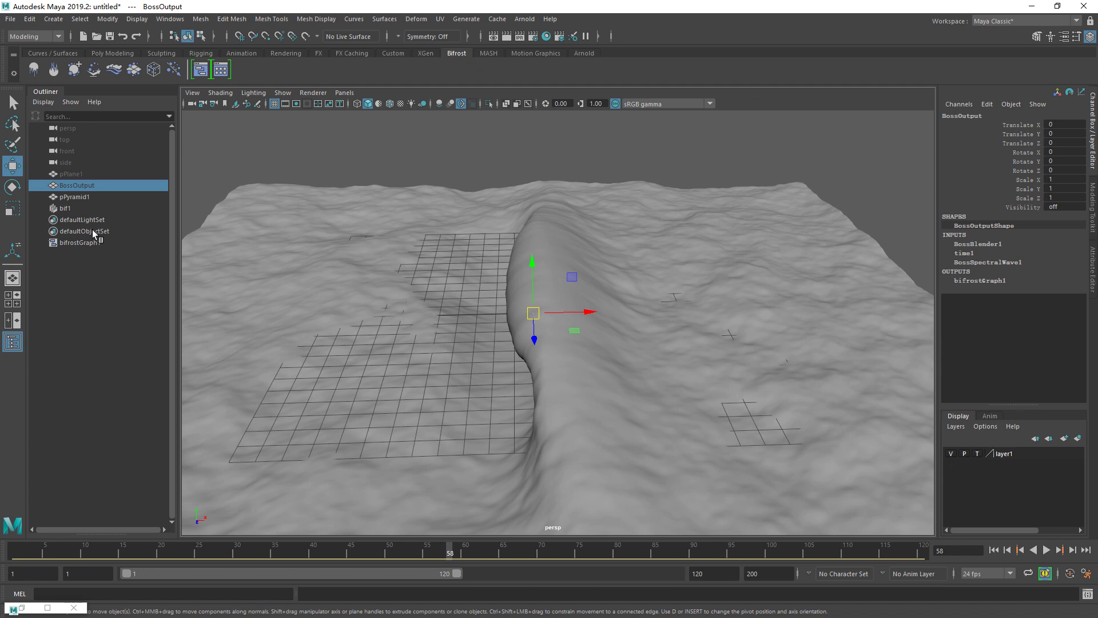
pyautogui.click(65, 209)
pyautogui.moveTo(491, 262)
pyautogui.keyDown('alt'); pyautogui.mouseDown()
pyautogui.moveTo(615, 274)
pyautogui.moveTo(620, 284)
pyautogui.moveTo(510, 321)
pyautogui.moveTo(583, 316)
pyautogui.moveTo(553, 294)
pyautogui.moveTo(583, 313)
pyautogui.mouseUp(); pyautogui.keyUp('alt')
pyautogui.moveTo(583, 314)
pyautogui.mouseDown(button='middle')
pyautogui.moveTo(763, 306)
pyautogui.moveTo(564, 319)
pyautogui.moveTo(679, 307)
pyautogui.moveTo(426, 311)
pyautogui.moveTo(593, 306)
pyautogui.moveTo(556, 319)
pyautogui.moveTo(608, 318)
pyautogui.moveTo(511, 335)
pyautogui.mouseUp(button='middle')
pyautogui.press('e')
pyautogui.hotkey('ctrl', 'z')
pyautogui.press('w')
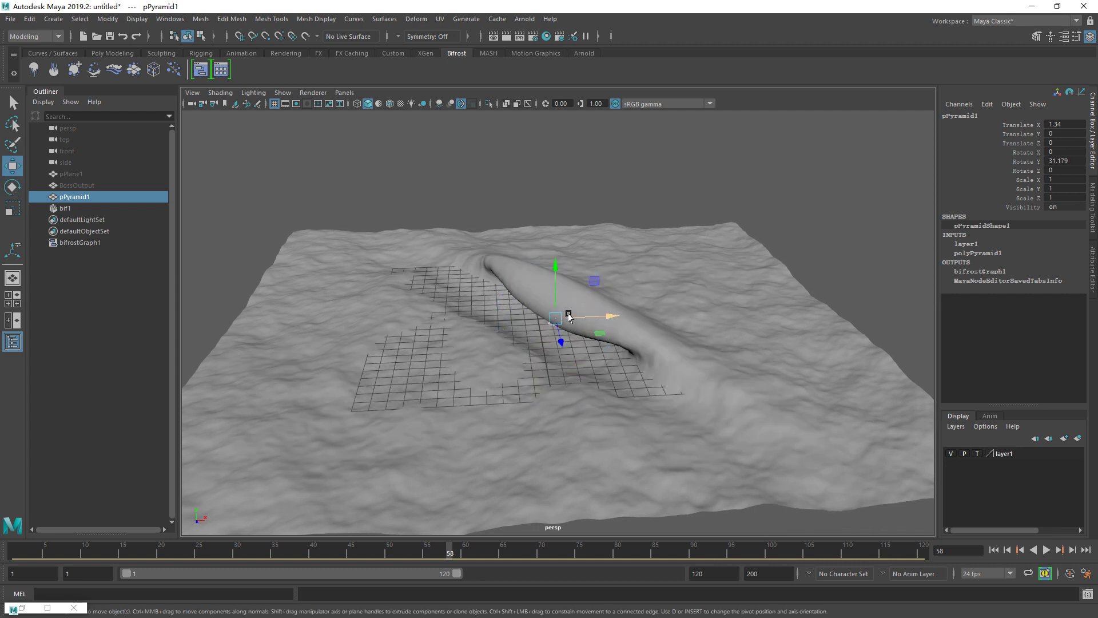
pyautogui.moveTo(564, 297); pyautogui.dragTo(567, 222, button='middle')
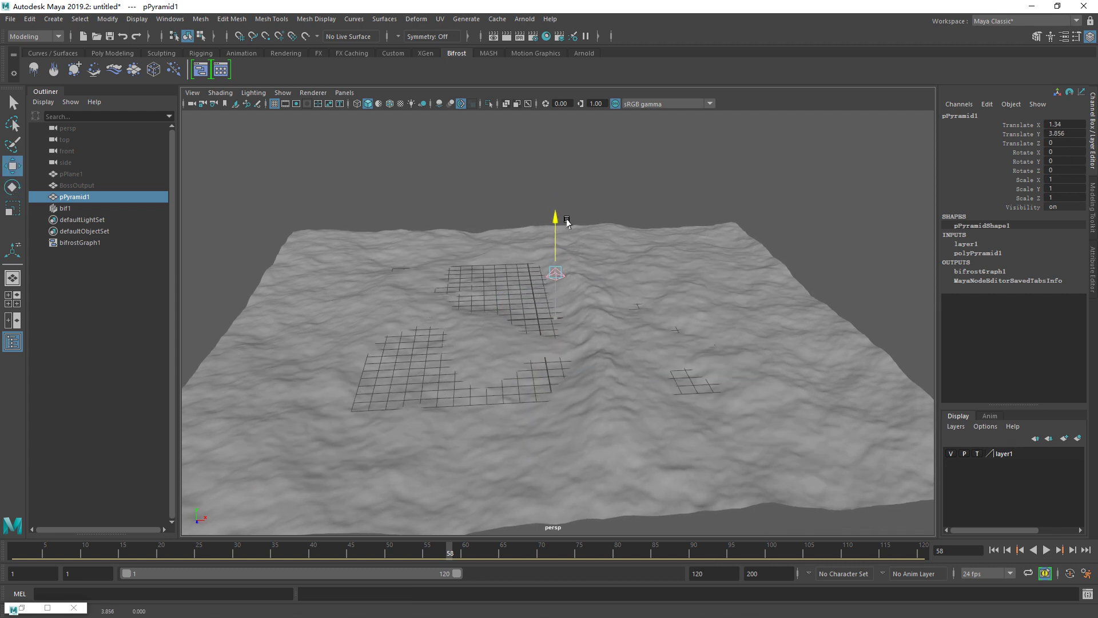
# Play the simulation, set pPyramid1's Rotate Y to 0, nudge it up, then open bifrostGraph1.
pyautogui.hotkey('alt', 'v')
pyautogui.moveTo(650, 307)
pyautogui.keyDown('alt'); pyautogui.mouseDown()
pyautogui.moveTo(661, 307)
pyautogui.moveTo(571, 317)
pyautogui.moveTo(790, 297)
pyautogui.moveTo(520, 312)
pyautogui.moveTo(559, 323)
pyautogui.moveTo(630, 311)
pyautogui.moveTo(596, 319)
pyautogui.mouseUp(); pyautogui.keyUp('alt')
pyautogui.press('Escape')
pyautogui.press('e')
pyautogui.hotkey('alt', 'v')
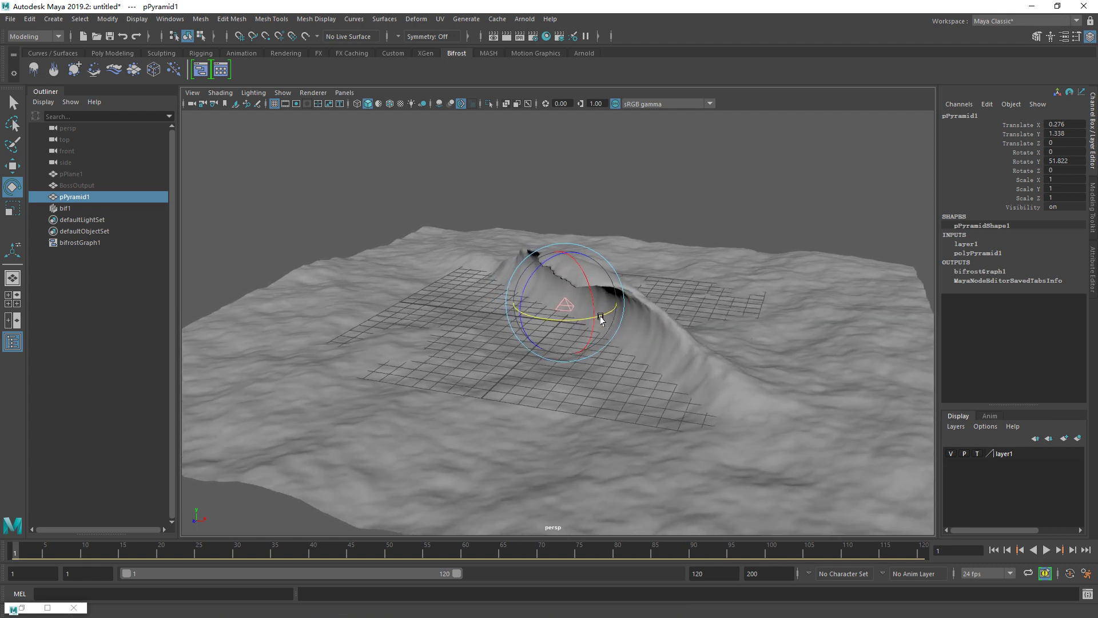
pyautogui.doubleClick(1060, 163)
pyautogui.write('0')
pyautogui.press('Return')
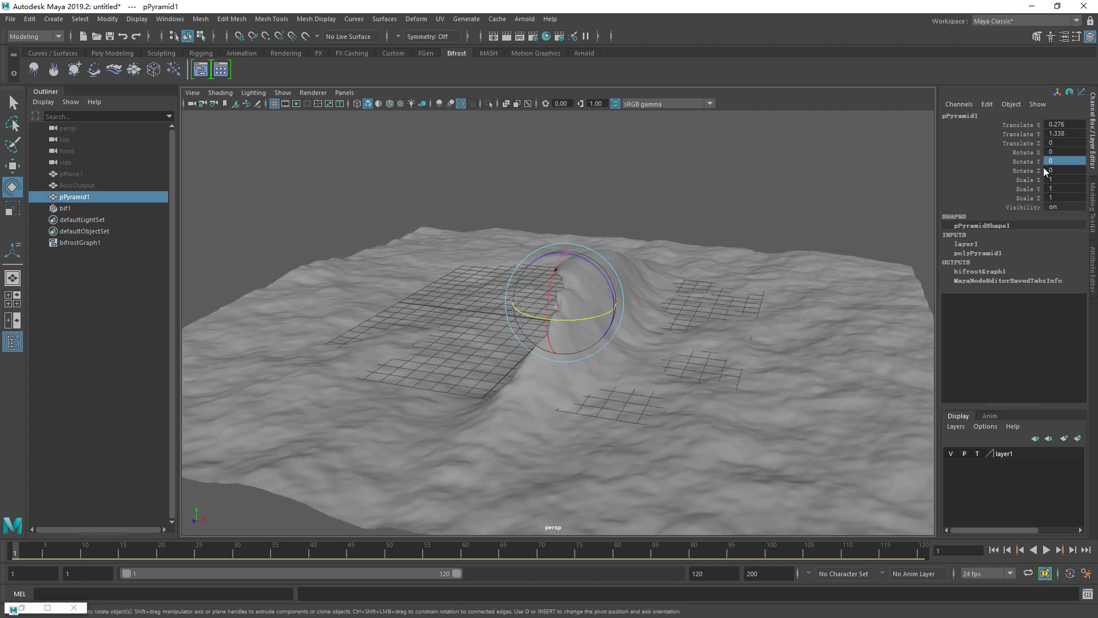
pyautogui.press('w')
pyautogui.moveTo(534, 254)
pyautogui.mouseDown()
pyautogui.moveTo(534, 318)
pyautogui.moveTo(559, 318)
pyautogui.moveTo(577, 252)
pyautogui.moveTo(778, 171)
pyautogui.moveTo(666, 218)
pyautogui.moveTo(434, 255)
pyautogui.moveTo(374, 280)
pyautogui.moveTo(349, 317)
pyautogui.moveTo(721, 373)
pyautogui.moveTo(801, 243)
pyautogui.moveTo(620, 283)
pyautogui.moveTo(577, 315)
pyautogui.moveTo(531, 375)
pyautogui.moveTo(603, 260)
pyautogui.moveTo(586, 262)
pyautogui.moveTo(600, 282)
pyautogui.moveTo(590, 286)
pyautogui.mouseUp()
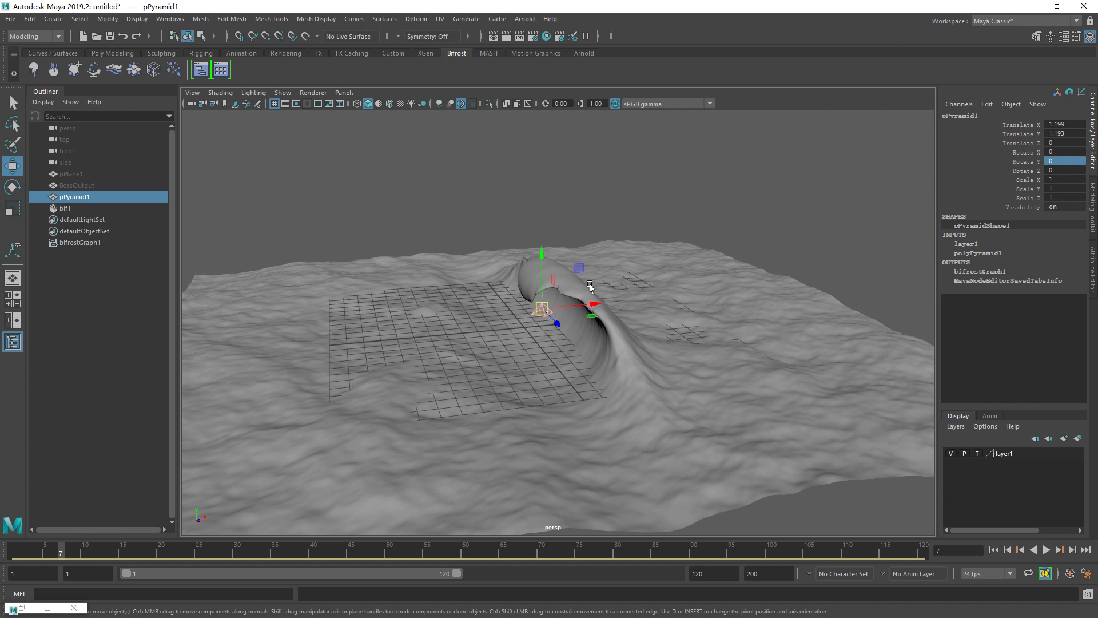
pyautogui.click(80, 243)
pyautogui.click(198, 70)
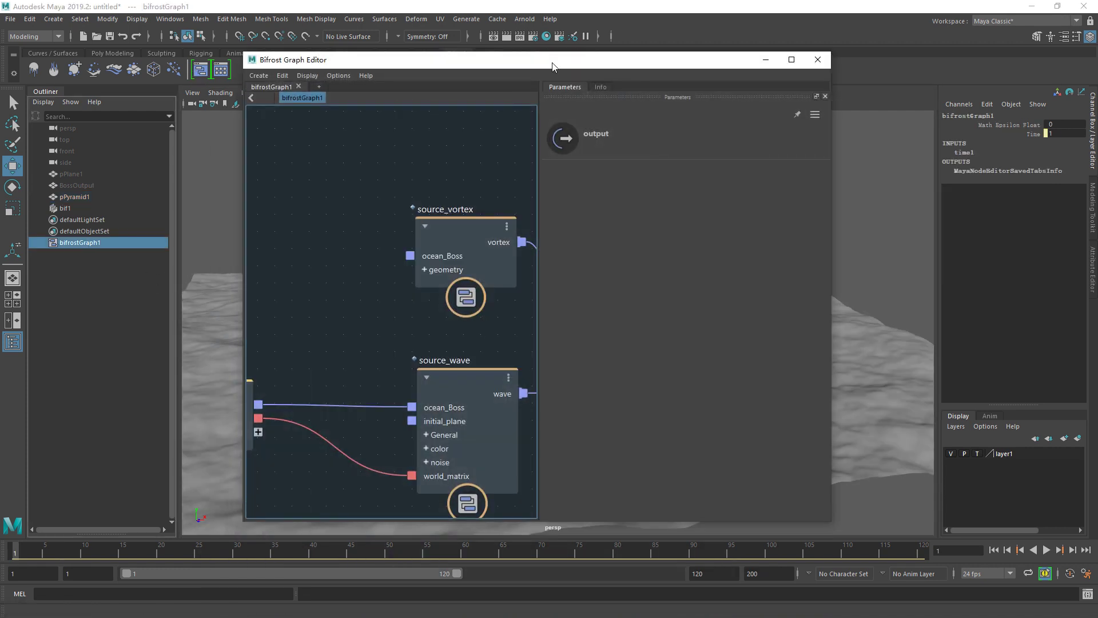
# Show source_wave's parameters and frame the whole graph beside the wave viewport.
pyautogui.scroll(-2, 361, 425)
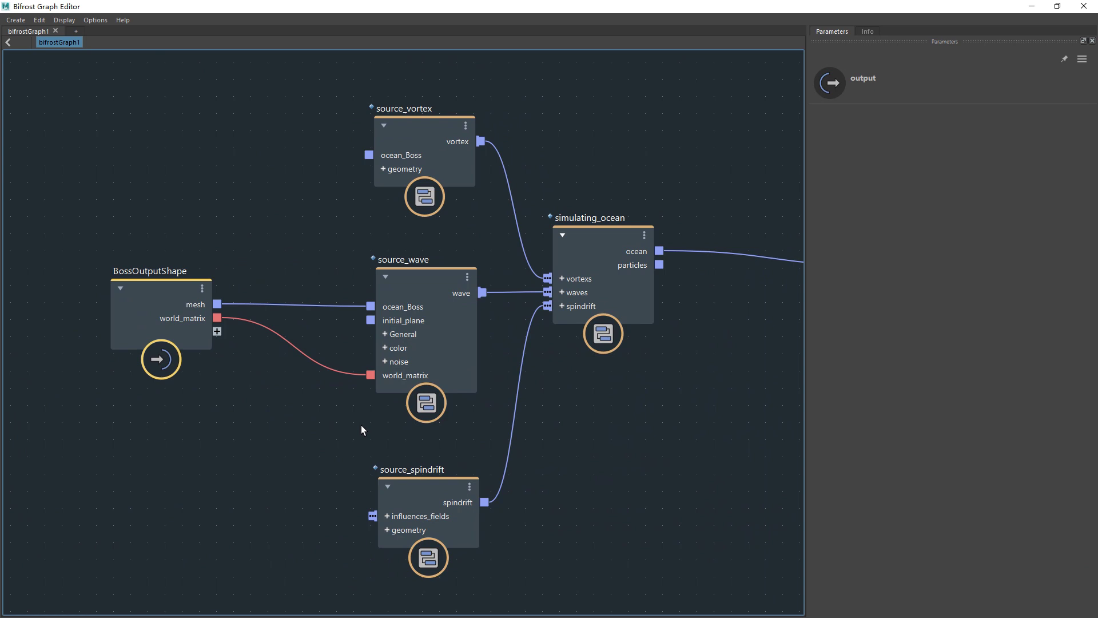
pyautogui.click(448, 343)
pyautogui.press('a')
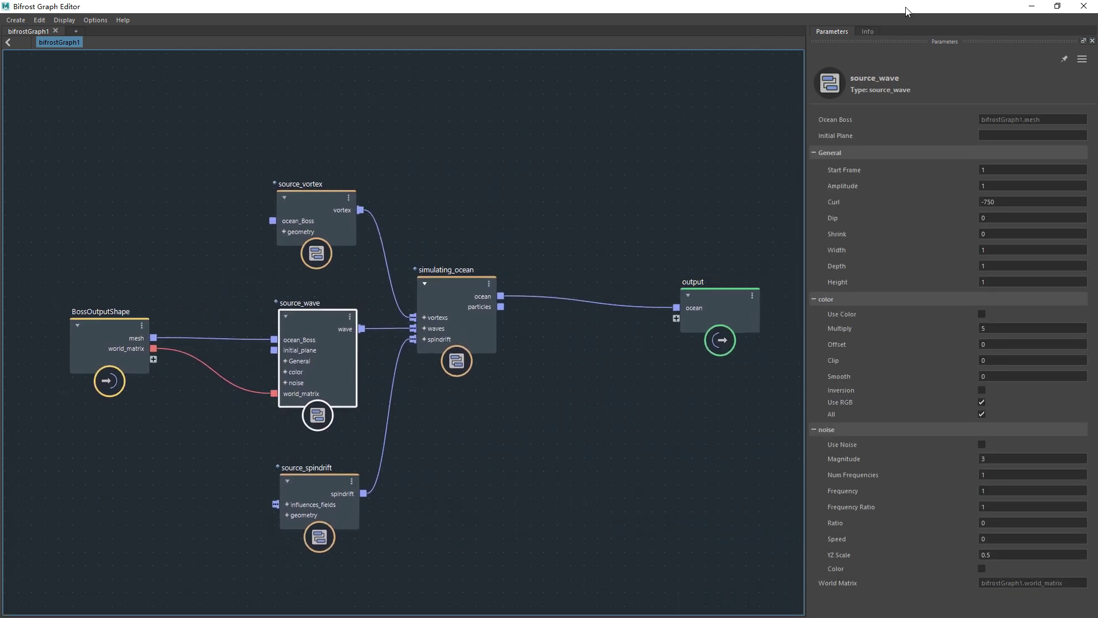
pyautogui.moveTo(907, 12); pyautogui.dragTo(200, 71)
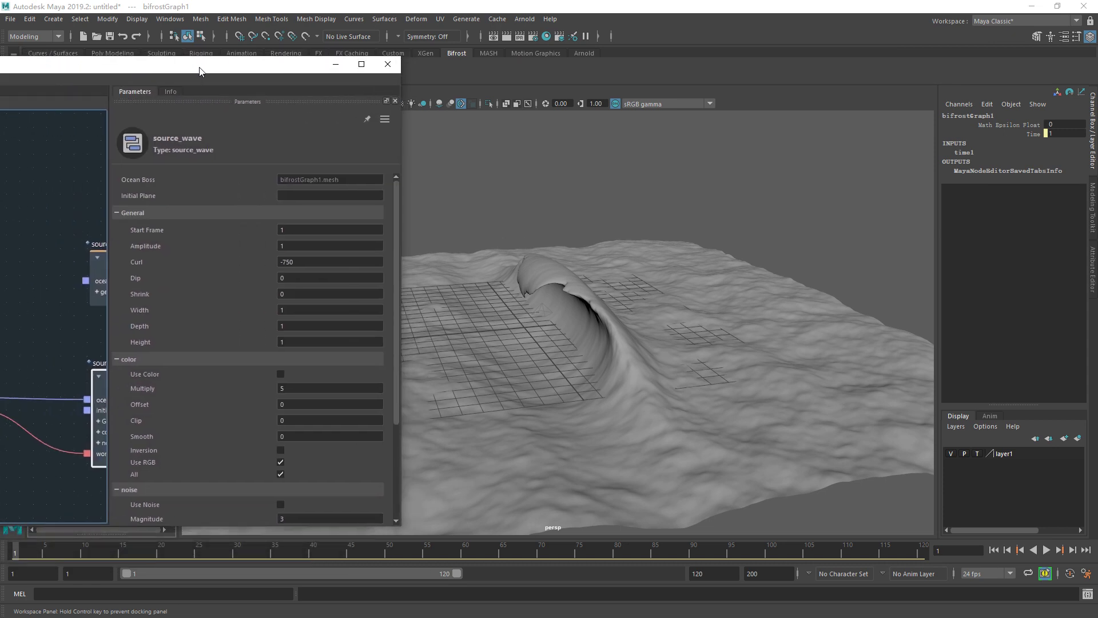
pyautogui.moveTo(502, 312)
pyautogui.keyDown('alt'); pyautogui.mouseDown()
pyautogui.moveTo(608, 335)
pyautogui.moveTo(555, 314)
pyautogui.mouseUp(); pyautogui.keyUp('alt')
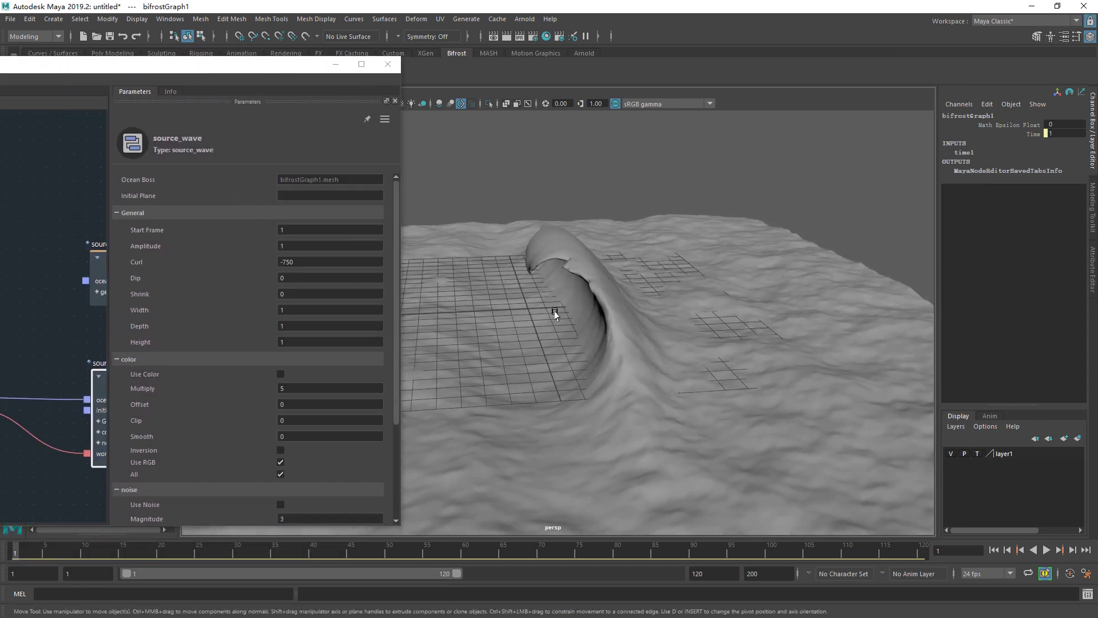
# Try source_wave Amplitude values 2, 3, 0.5 and 0.1, then settle on 1.
pyautogui.click(310, 231)
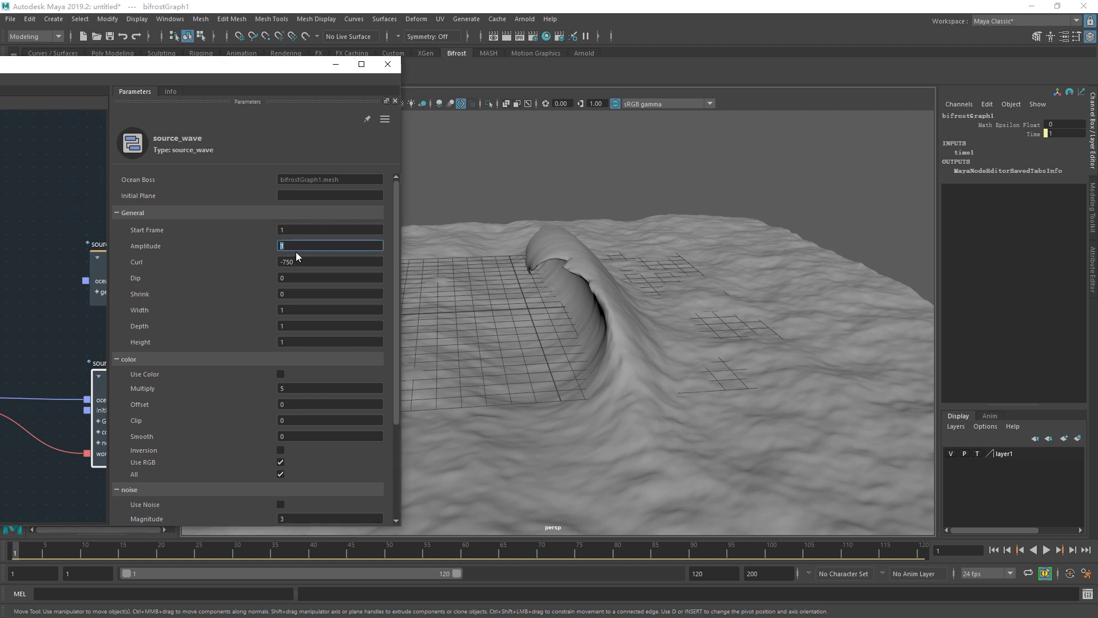
pyautogui.write('2')
pyautogui.press('Return')
pyautogui.press('Return')
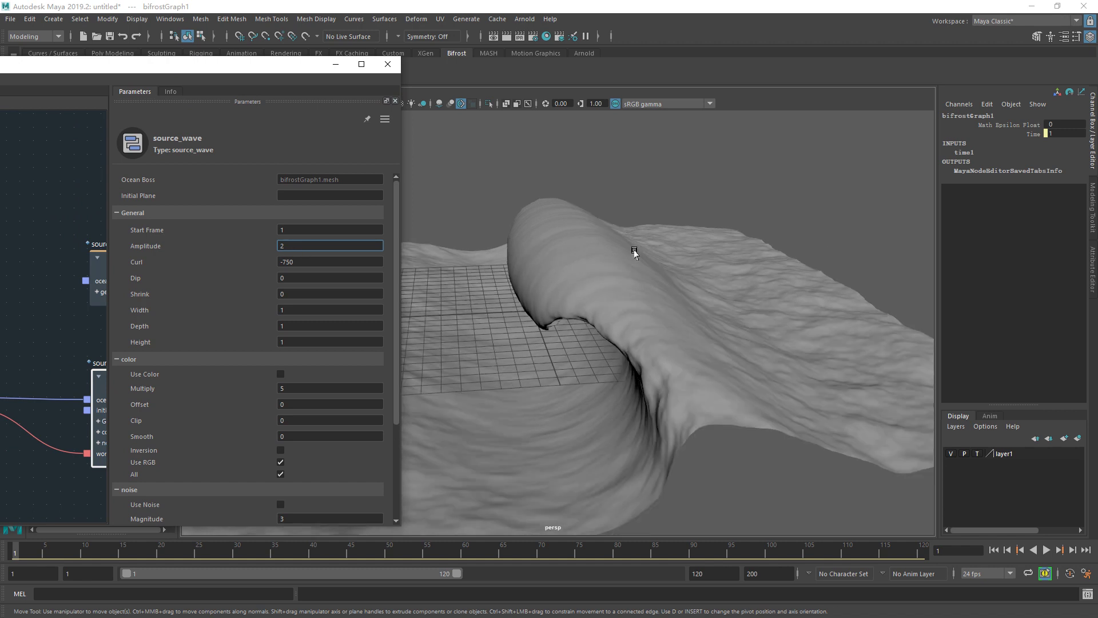
pyautogui.hotkey('alt', 'v')
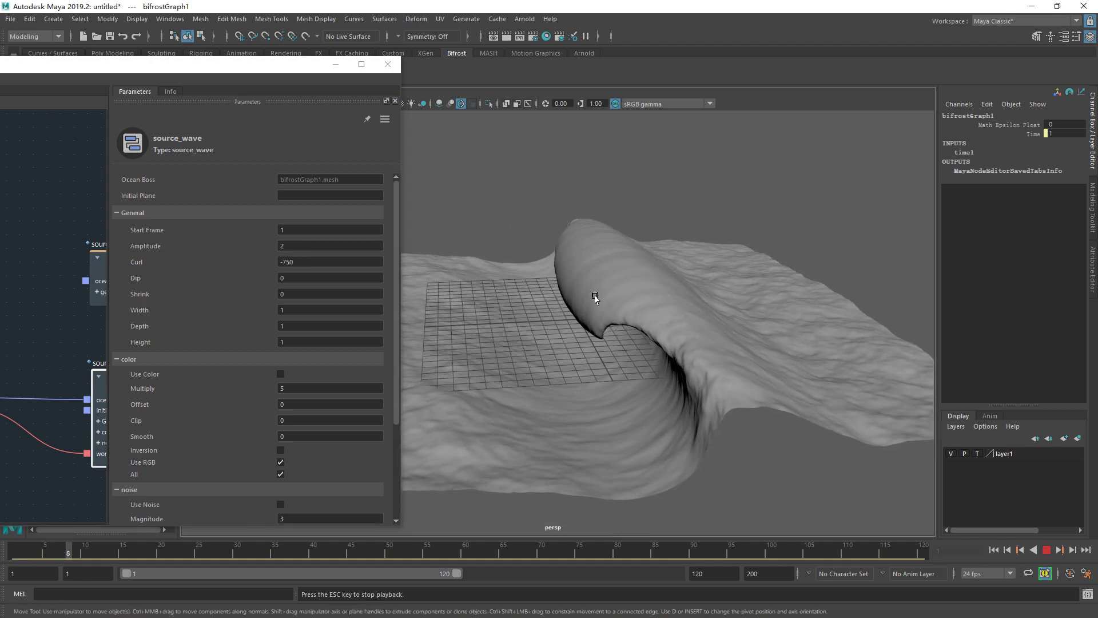
pyautogui.press('Escape')
pyautogui.click(308, 246)
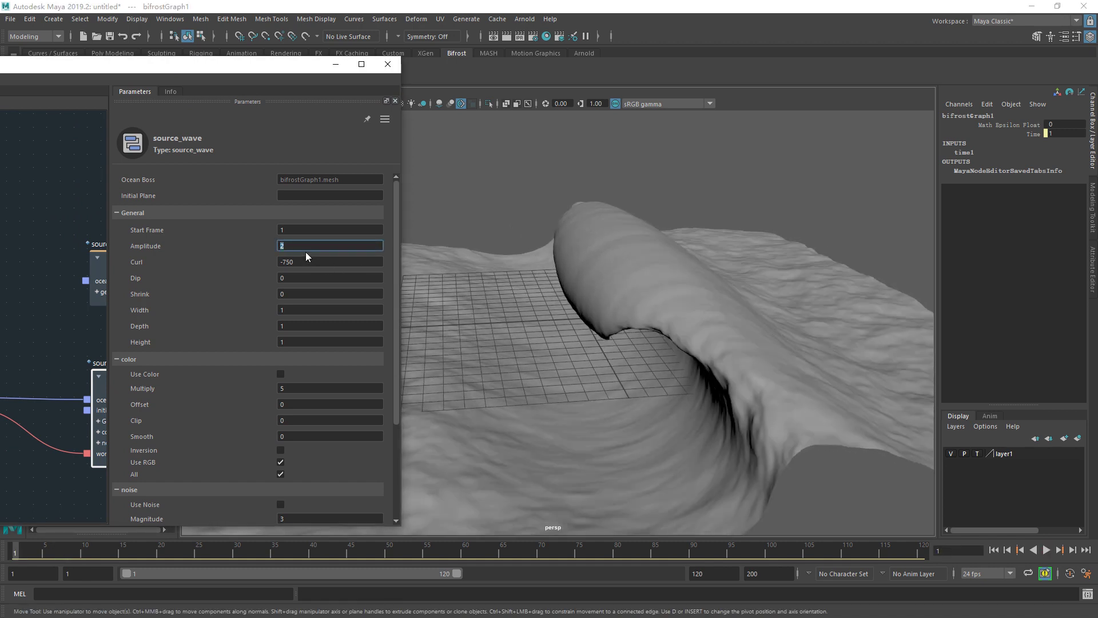
pyautogui.write('3')
pyautogui.press('Return')
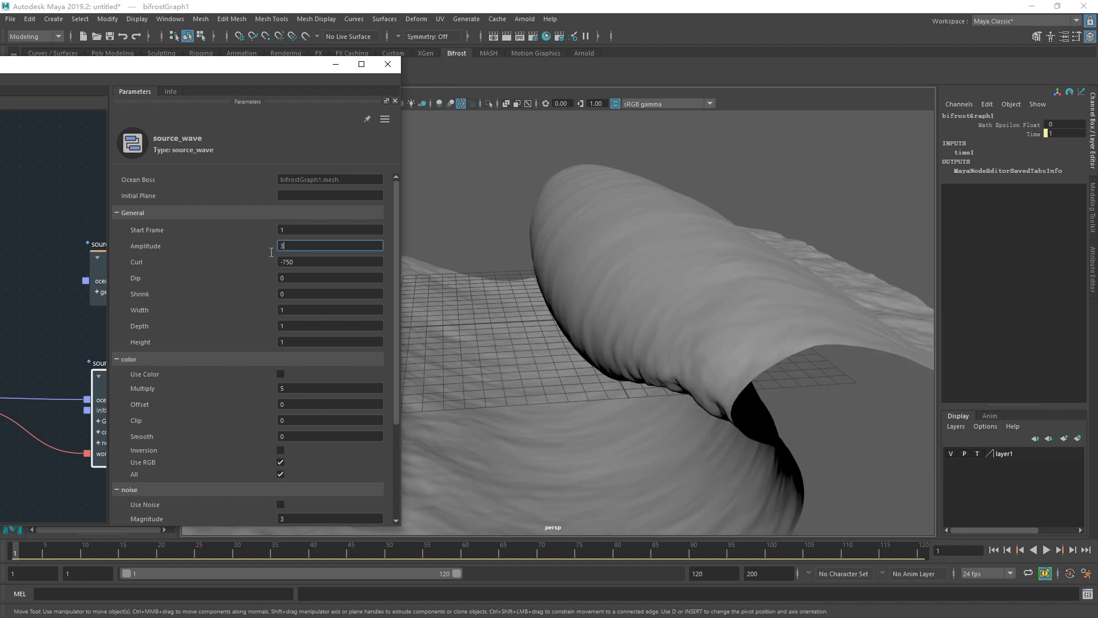
pyautogui.write('.5')
pyautogui.press('Return')
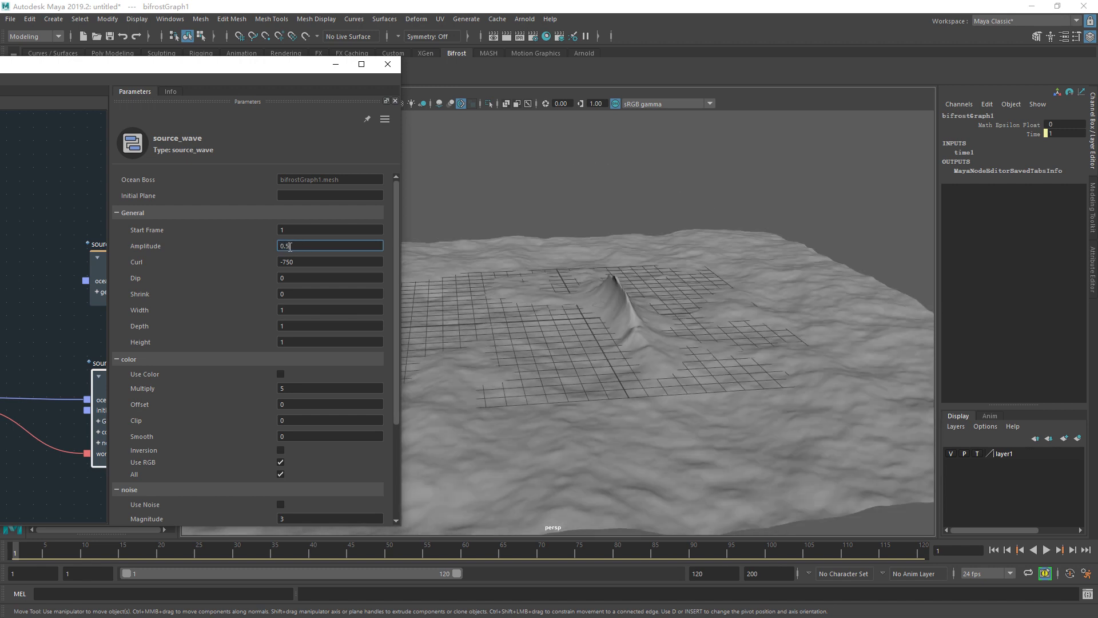
pyautogui.press('Return')
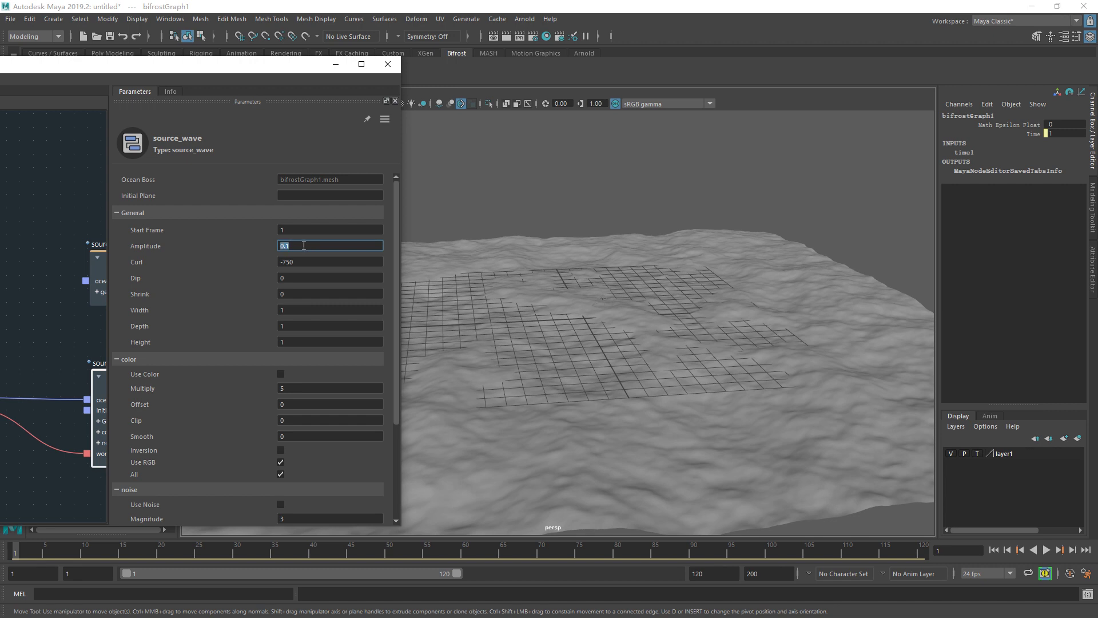
pyautogui.press('Return')
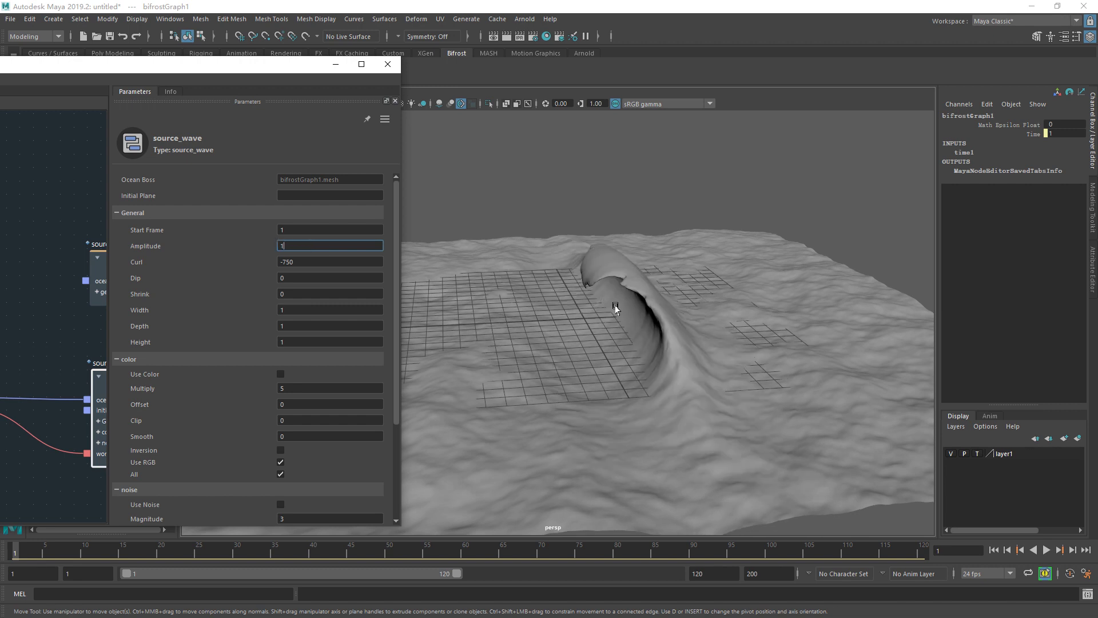
pyautogui.hotkey('alt', 'v')
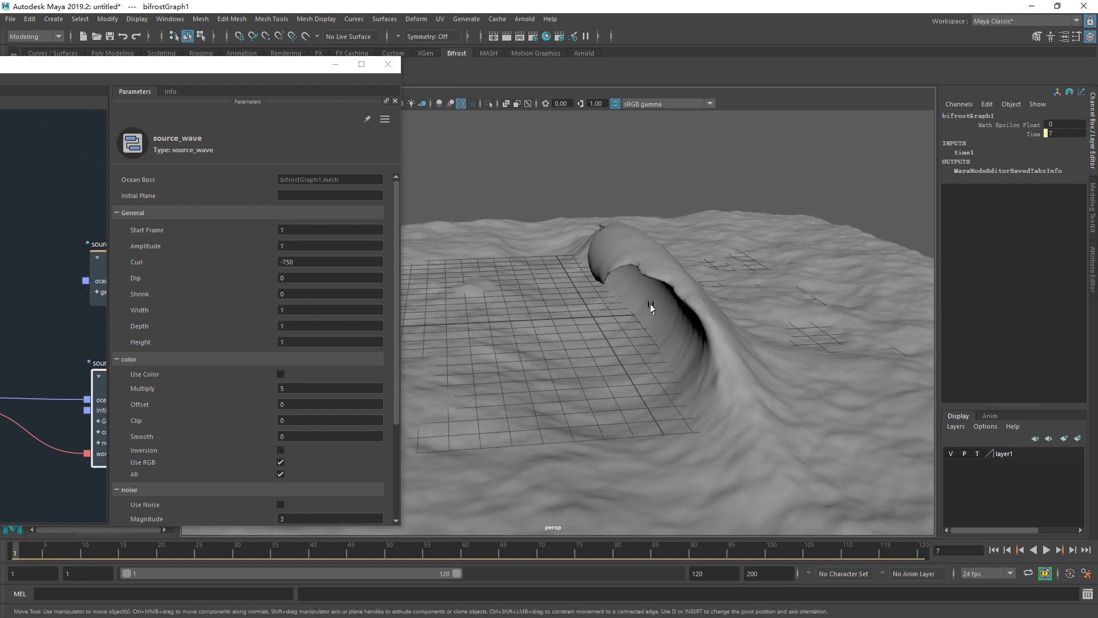
pyautogui.hotkey('alt', 'shift', 'v')
# Raise the Curl through -150 and -1000 to -1500, viewing the wave's tube.
pyautogui.moveTo(310, 267); pyautogui.dragTo(237, 267)
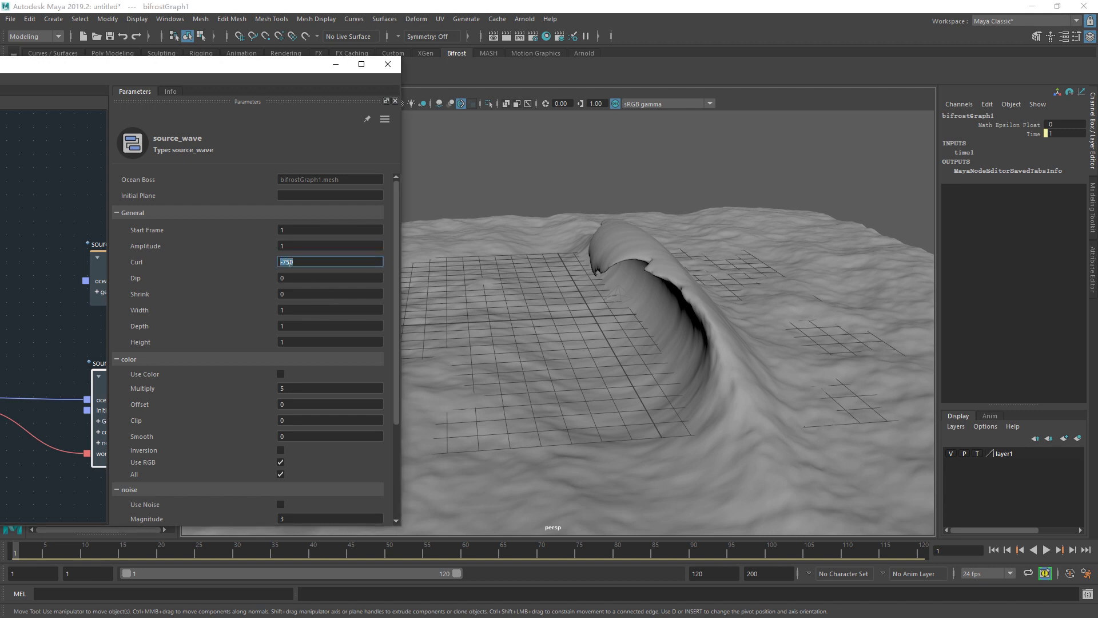
pyautogui.write('-150')
pyautogui.write('-1000')
pyautogui.press('Return')
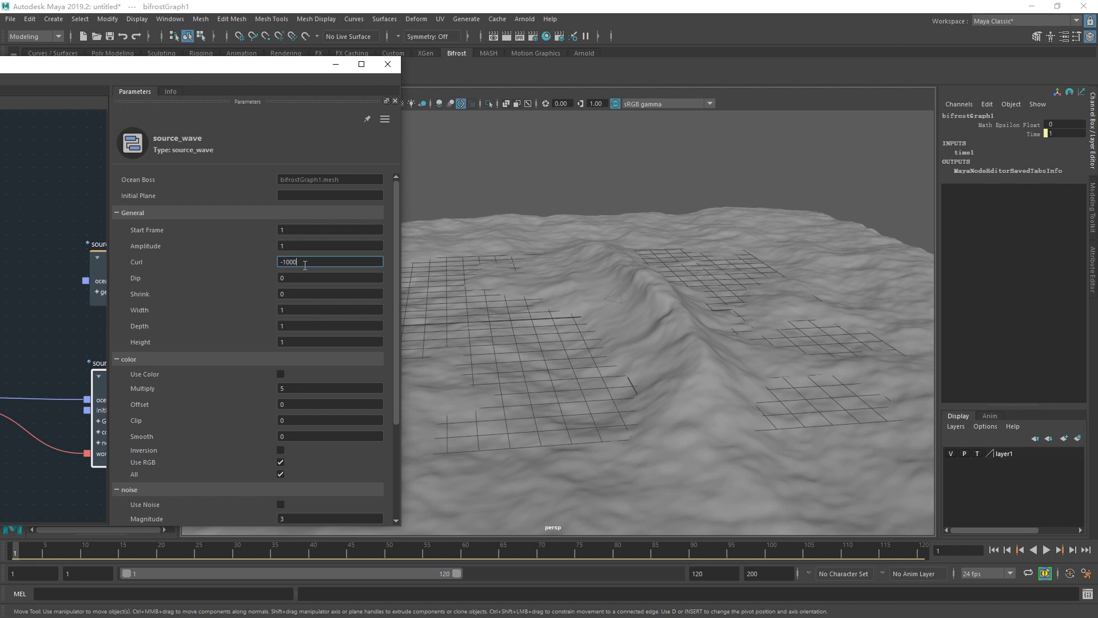
pyautogui.press('Return')
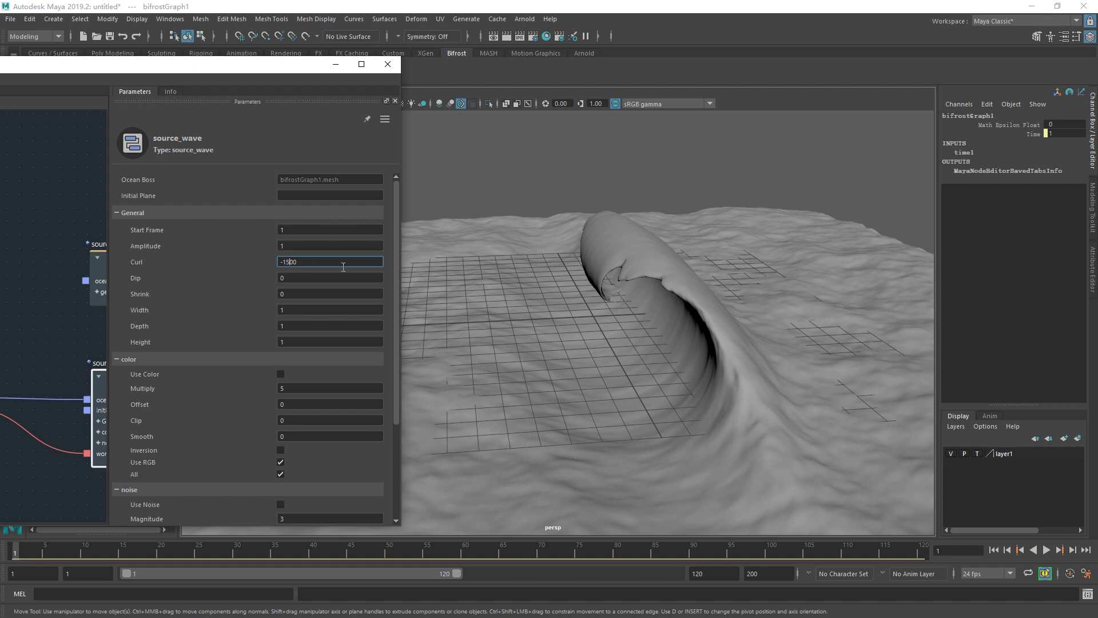
pyautogui.press('Return')
pyautogui.moveTo(641, 287)
pyautogui.keyDown('alt'); pyautogui.mouseDown()
pyautogui.moveTo(635, 275)
pyautogui.moveTo(615, 290)
pyautogui.mouseUp(); pyautogui.keyUp('alt')
pyautogui.moveTo(616, 290)
pyautogui.keyDown('alt'); pyautogui.mouseDown(button='right')
pyautogui.moveTo(706, 314)
pyautogui.moveTo(662, 319)
pyautogui.moveTo(853, 326)
pyautogui.moveTo(676, 357)
pyautogui.moveTo(367, 380)
pyautogui.moveTo(600, 344)
pyautogui.moveTo(560, 321)
pyautogui.mouseUp(button='right'); pyautogui.keyUp('alt')
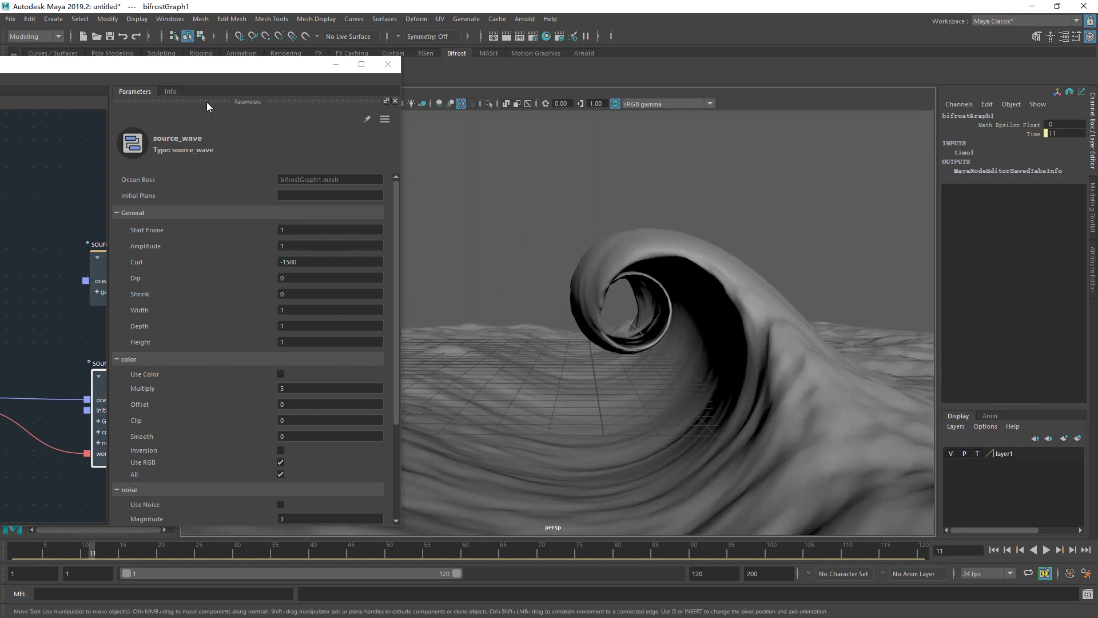
pyautogui.moveTo(230, 67)
pyautogui.mouseDown()
pyautogui.moveTo(231, 150)
pyautogui.moveTo(149, 239)
pyautogui.mouseUp()
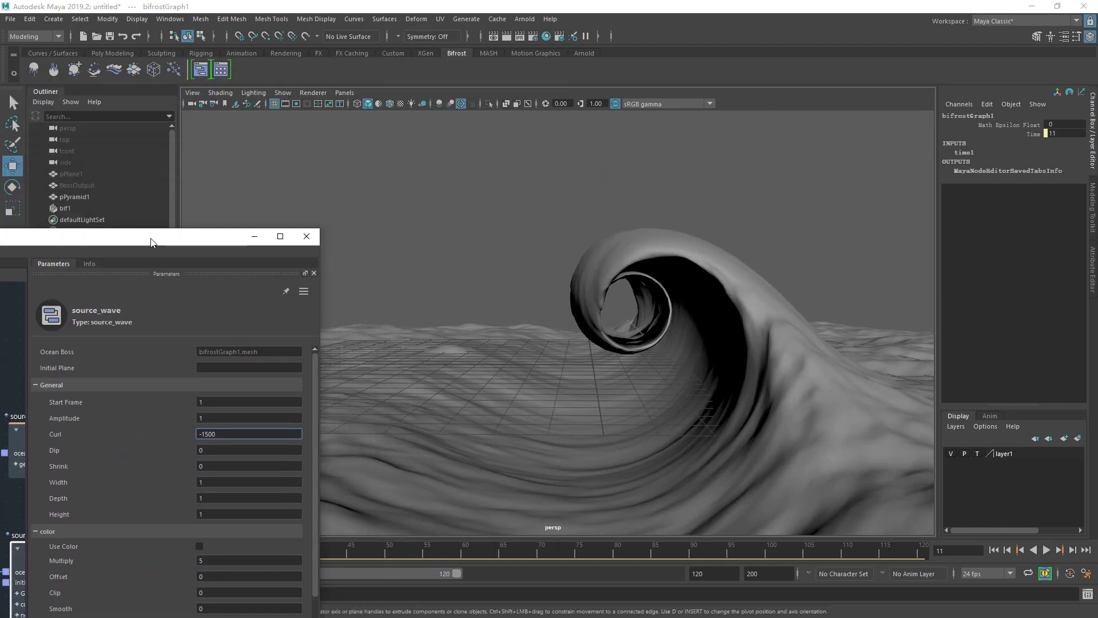
# Select pPyramid1, raise it to about 2.57 in Y and play the simulation.
pyautogui.click(90, 197)
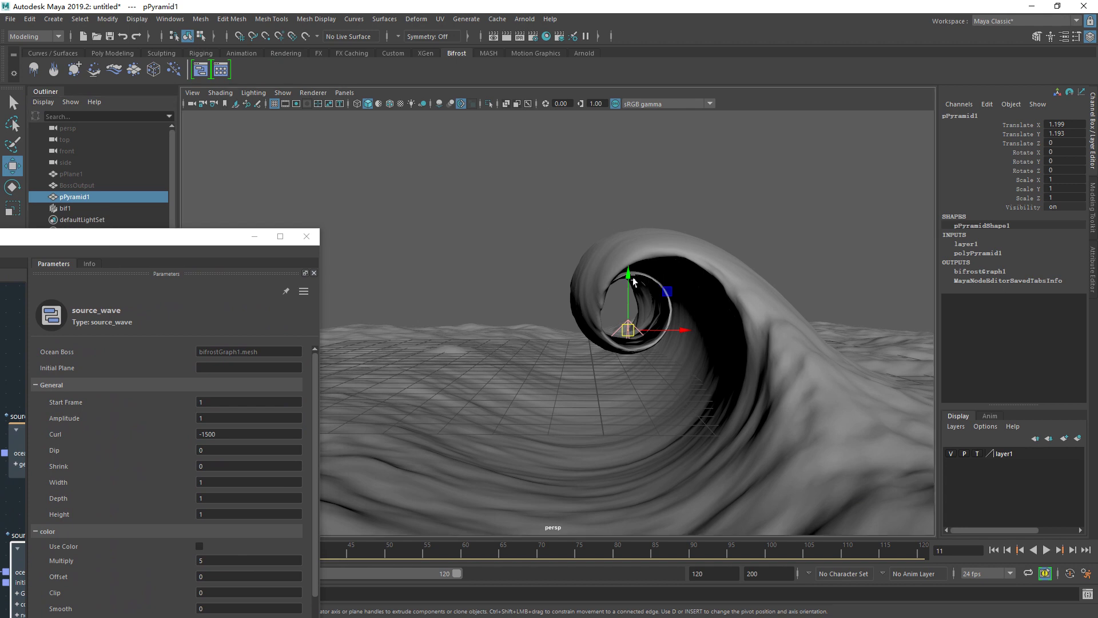
pyautogui.moveTo(633, 281); pyautogui.dragTo(629, 240)
pyautogui.hotkey('alt', 'v')
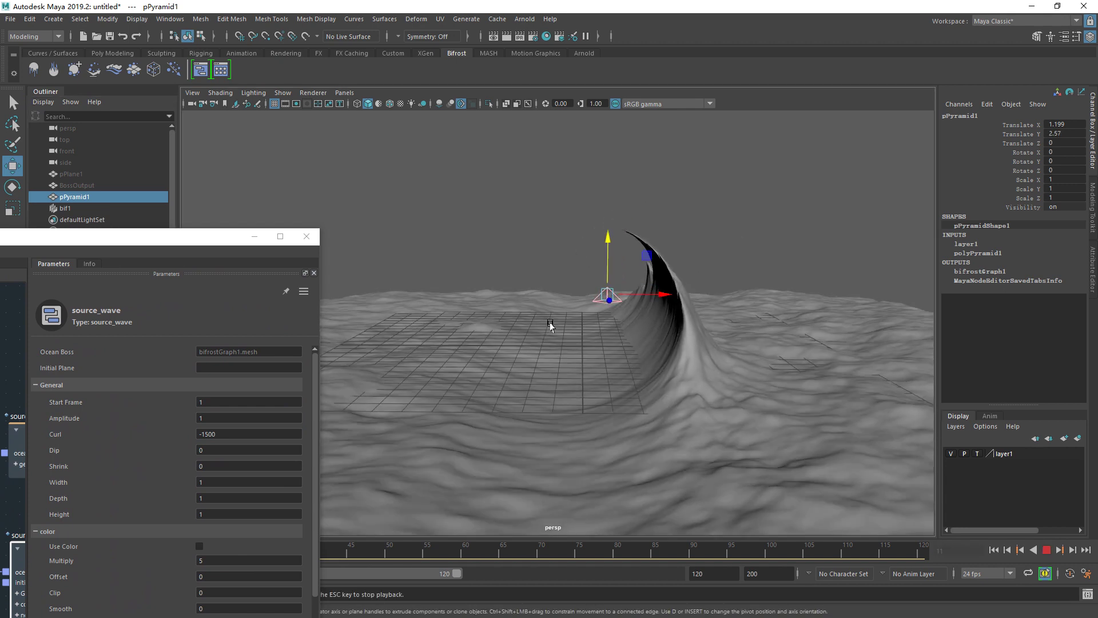
pyautogui.moveTo(649, 257)
pyautogui.mouseDown()
pyautogui.moveTo(709, 232)
pyautogui.moveTo(708, 285)
pyautogui.moveTo(642, 296)
pyautogui.moveTo(584, 333)
pyautogui.moveTo(601, 433)
pyautogui.moveTo(598, 314)
pyautogui.mouseUp()
# Tilt pPyramid1 to angle the wave, replay it, then select its Rotate X/Y/Z channels.
pyautogui.press('e')
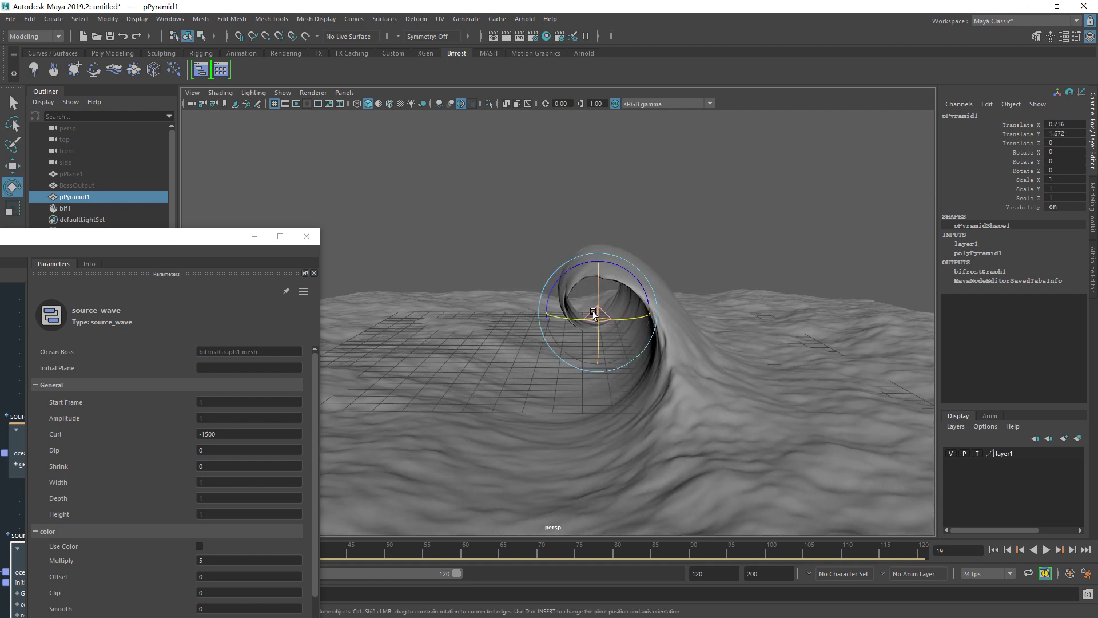
pyautogui.moveTo(593, 313)
pyautogui.mouseDown()
pyautogui.moveTo(628, 316)
pyautogui.moveTo(625, 338)
pyautogui.moveTo(595, 294)
pyautogui.moveTo(609, 304)
pyautogui.mouseUp()
pyautogui.hotkey('alt', 'v')
pyautogui.press('Escape')
pyautogui.moveTo(609, 303)
pyautogui.keyDown('alt'); pyautogui.mouseDown(button='right')
pyautogui.moveTo(955, 355)
pyautogui.moveTo(755, 324)
pyautogui.moveTo(669, 360)
pyautogui.moveTo(582, 345)
pyautogui.mouseUp(button='right'); pyautogui.keyUp('alt')
pyautogui.moveTo(583, 345)
pyautogui.keyDown('alt'); pyautogui.mouseDown()
pyautogui.moveTo(641, 343)
pyautogui.moveTo(572, 343)
pyautogui.moveTo(571, 320)
pyautogui.moveTo(564, 326)
pyautogui.mouseUp(); pyautogui.keyUp('alt')
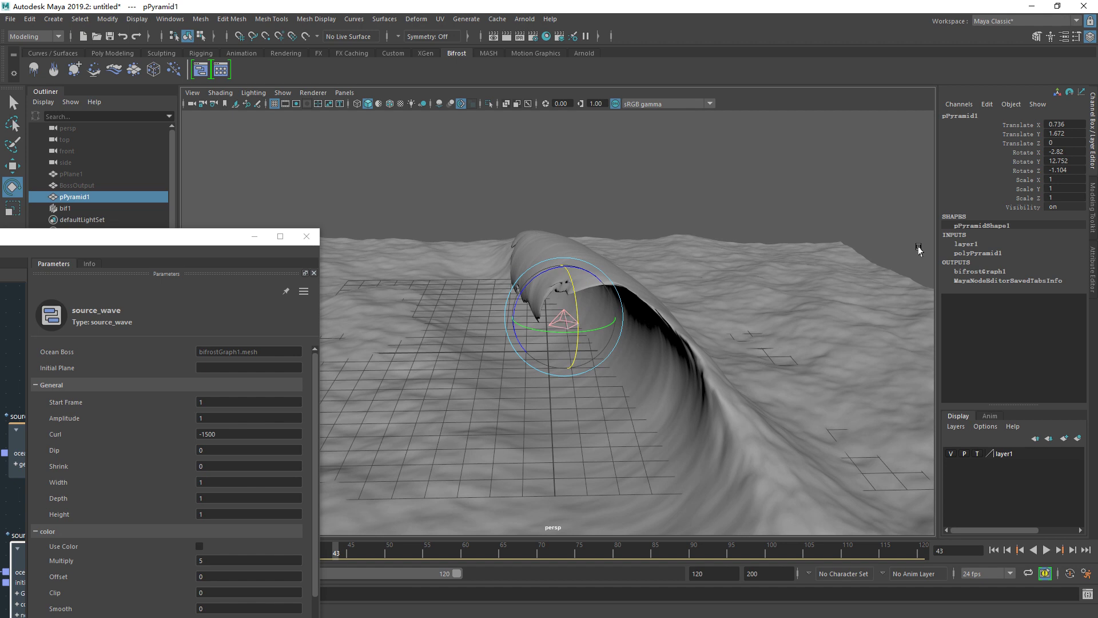
pyautogui.moveTo(1057, 159); pyautogui.dragTo(1056, 170)
# Zero pPyramid1's rotation on all three axes.
pyautogui.write('0')
pyautogui.press('Return')
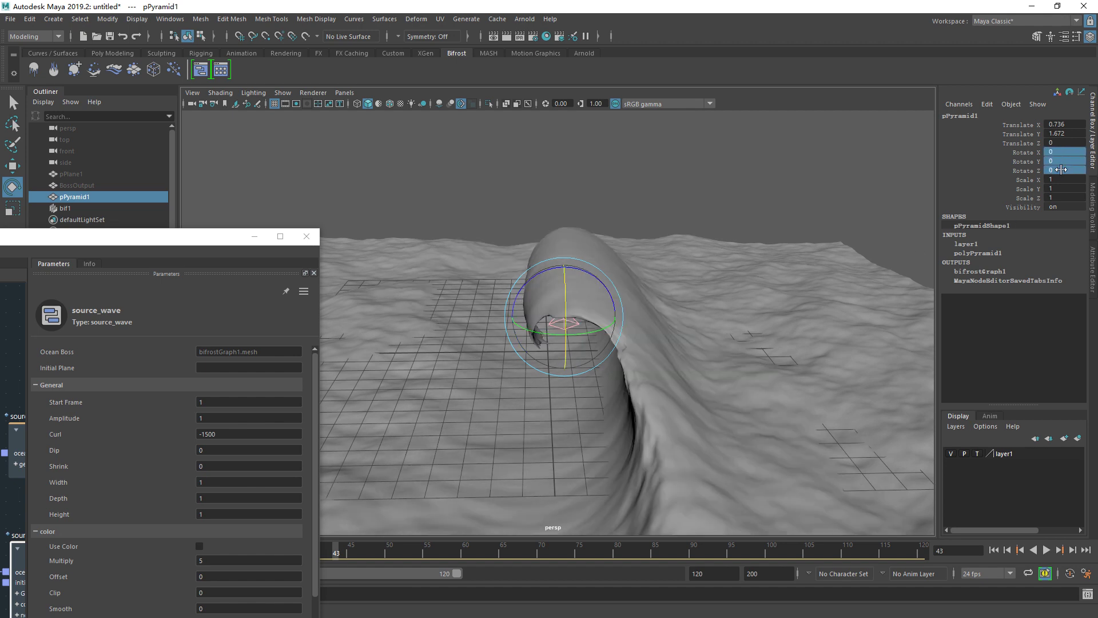
pyautogui.moveTo(558, 281)
pyautogui.keyDown('alt'); pyautogui.mouseDown()
pyautogui.moveTo(618, 253)
pyautogui.moveTo(601, 260)
pyautogui.mouseUp(); pyautogui.keyUp('alt')
pyautogui.press('w')
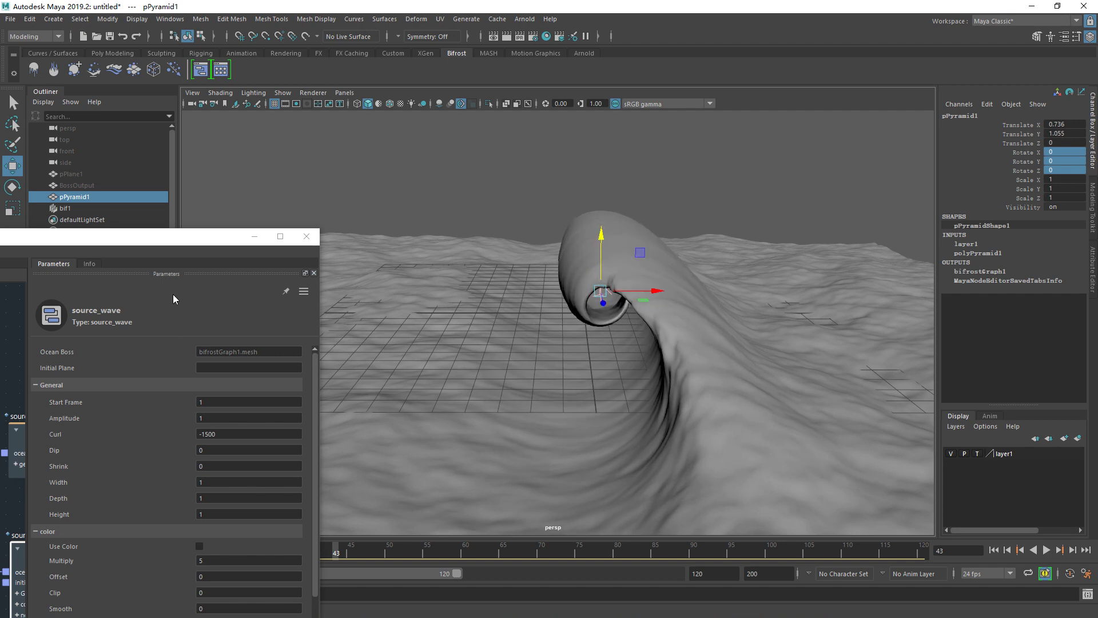
# Set source_wave Curl to -750 and begin editing the Dip value.
pyautogui.moveTo(228, 247); pyautogui.dragTo(342, 143)
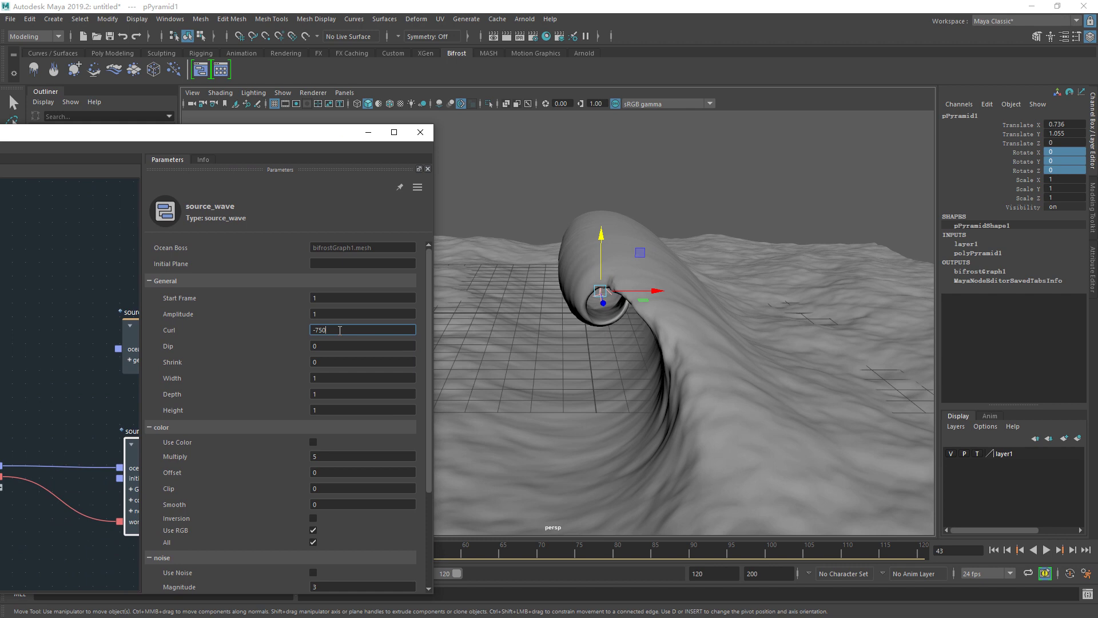
pyautogui.press('Return')
pyautogui.keyDown('alt'); pyautogui.moveTo(600, 320); pyautogui.dragTo(611, 353); pyautogui.keyUp('alt')
pyautogui.click(348, 349)
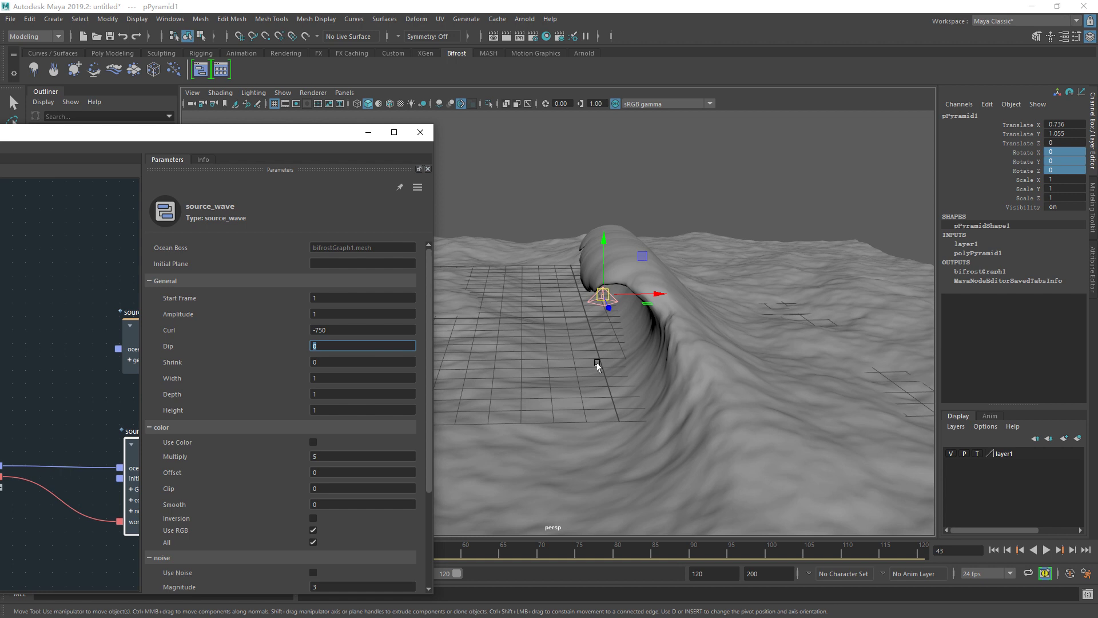
# Hide the viewport grid and frame the wave with the horizon visible.
pyautogui.moveTo(612, 355)
pyautogui.keyDown('alt'); pyautogui.mouseDown()
pyautogui.moveTo(716, 372)
pyautogui.moveTo(620, 363)
pyautogui.moveTo(713, 390)
pyautogui.moveTo(642, 363)
pyautogui.moveTo(732, 315)
pyautogui.mouseUp(); pyautogui.keyUp('alt')
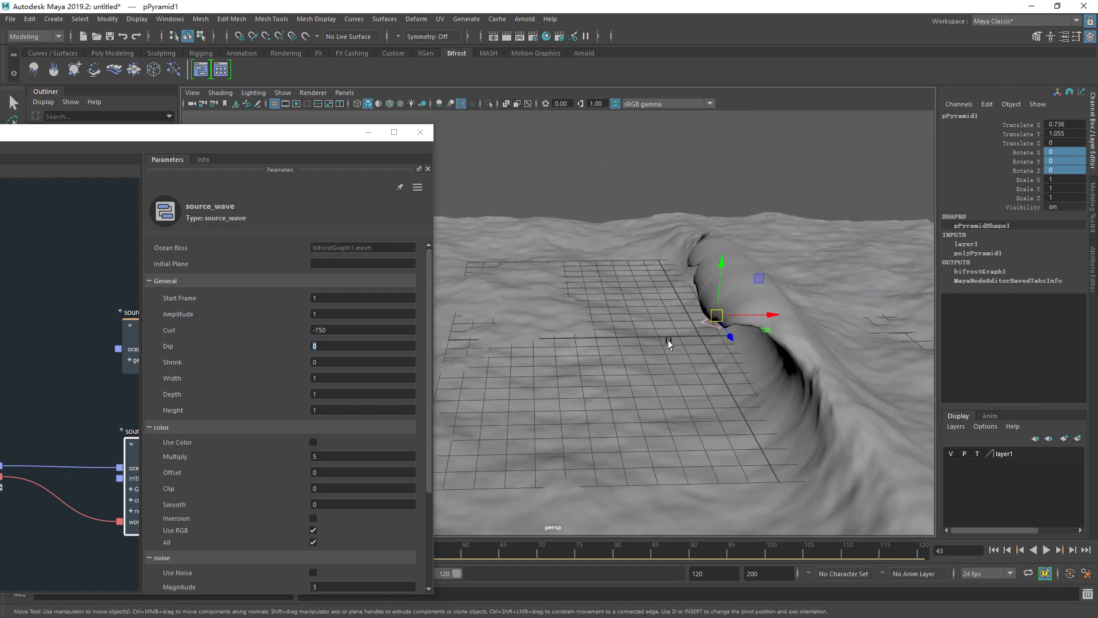
pyautogui.click(274, 104)
pyautogui.keyDown('alt'); pyautogui.moveTo(675, 389); pyautogui.dragTo(578, 343, button='middle'); pyautogui.keyUp('alt')
pyautogui.moveTo(577, 343)
pyautogui.keyDown('alt'); pyautogui.mouseDown()
pyautogui.moveTo(605, 370)
pyautogui.moveTo(664, 341)
pyautogui.moveTo(593, 303)
pyautogui.mouseUp(); pyautogui.keyUp('alt')
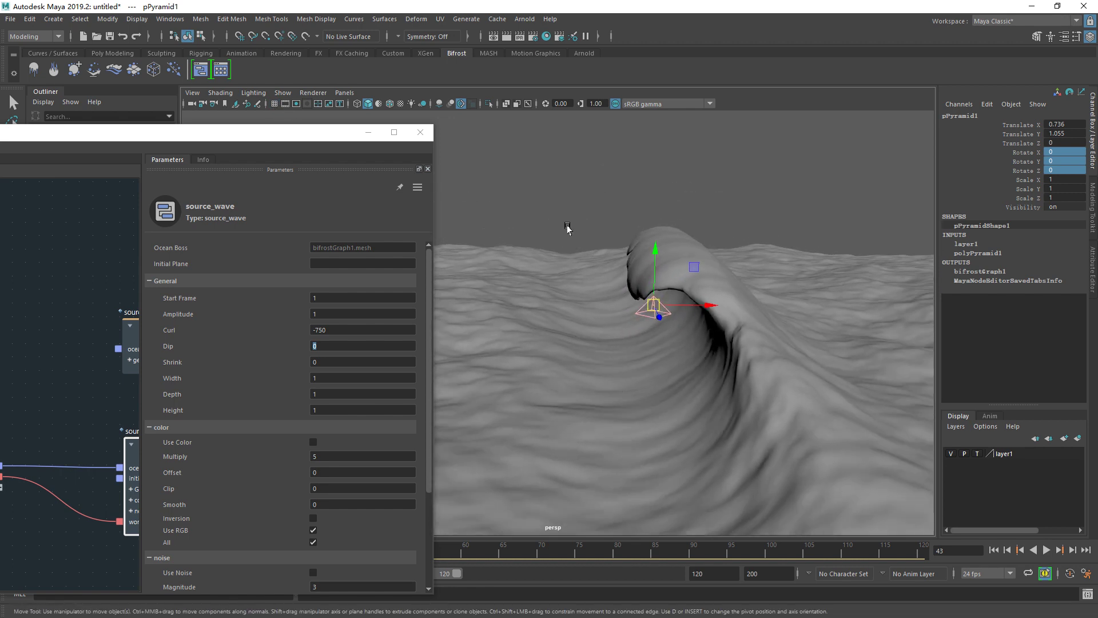
# Create a polygon plane scaled to 22.628 and assign it to new display layer layer2.
pyautogui.click(563, 206)
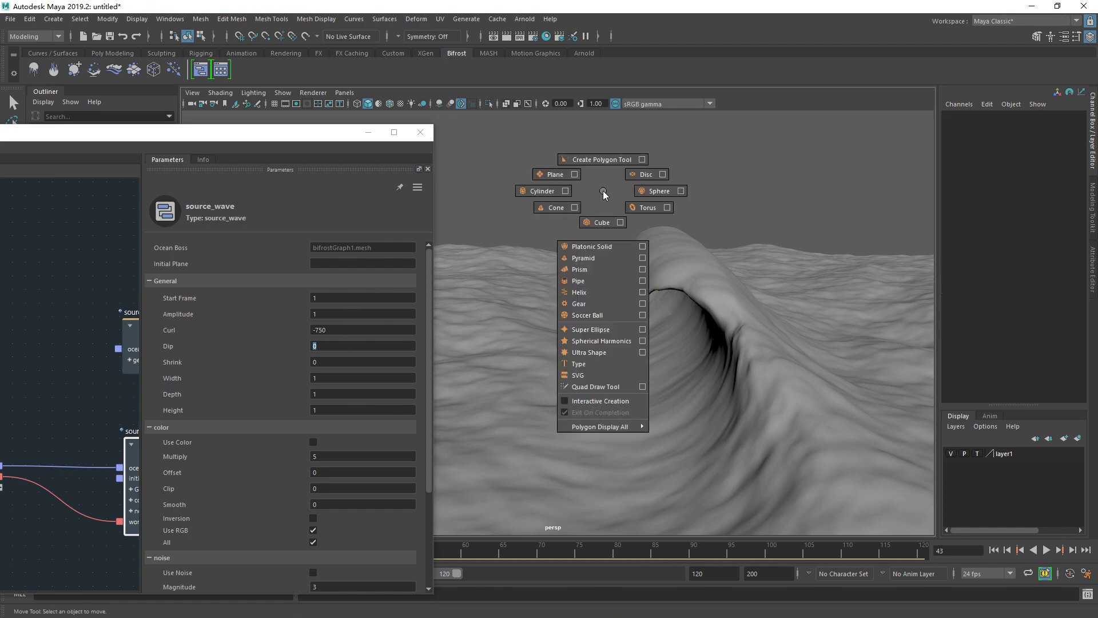
pyautogui.keyDown('shift'); pyautogui.moveTo(602, 191); pyautogui.dragTo(527, 174, button='right'); pyautogui.keyUp('shift')
pyautogui.press('r')
pyautogui.moveTo(633, 331); pyautogui.dragTo(718, 326)
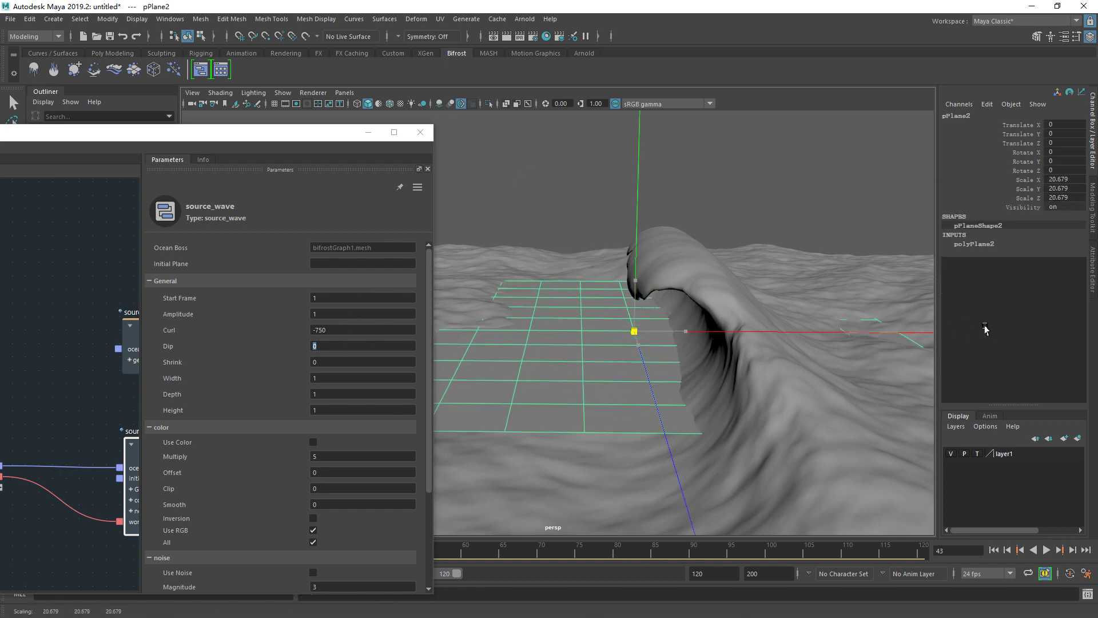
pyautogui.click(1077, 439)
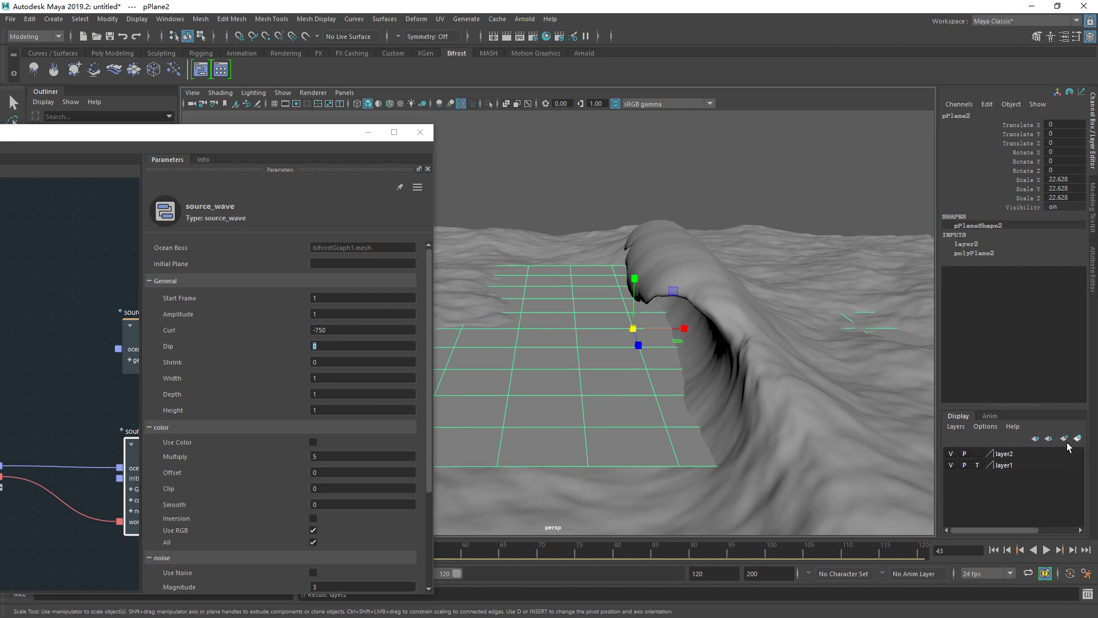
pyautogui.moveTo(615, 349)
pyautogui.keyDown('alt'); pyautogui.mouseDown()
pyautogui.moveTo(621, 342)
pyautogui.moveTo(630, 379)
pyautogui.moveTo(617, 372)
pyautogui.moveTo(764, 376)
pyautogui.moveTo(693, 349)
pyautogui.moveTo(645, 358)
pyautogui.mouseUp(); pyautogui.keyUp('alt')
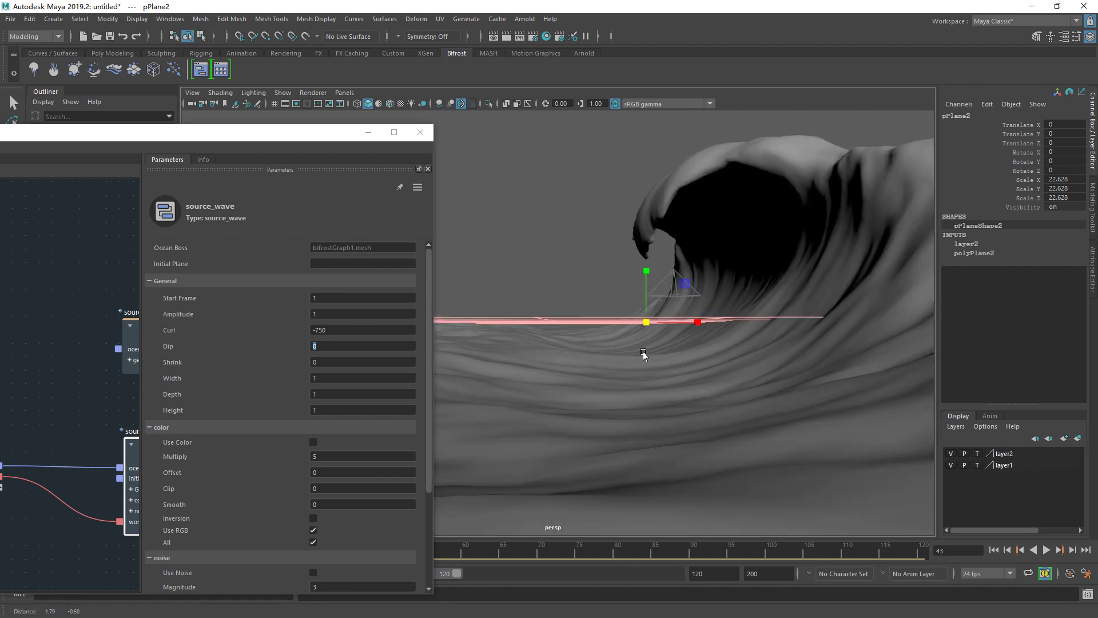
# Try source_wave Dip values 0.5 and 1, playing the wave animation.
pyautogui.click(326, 344)
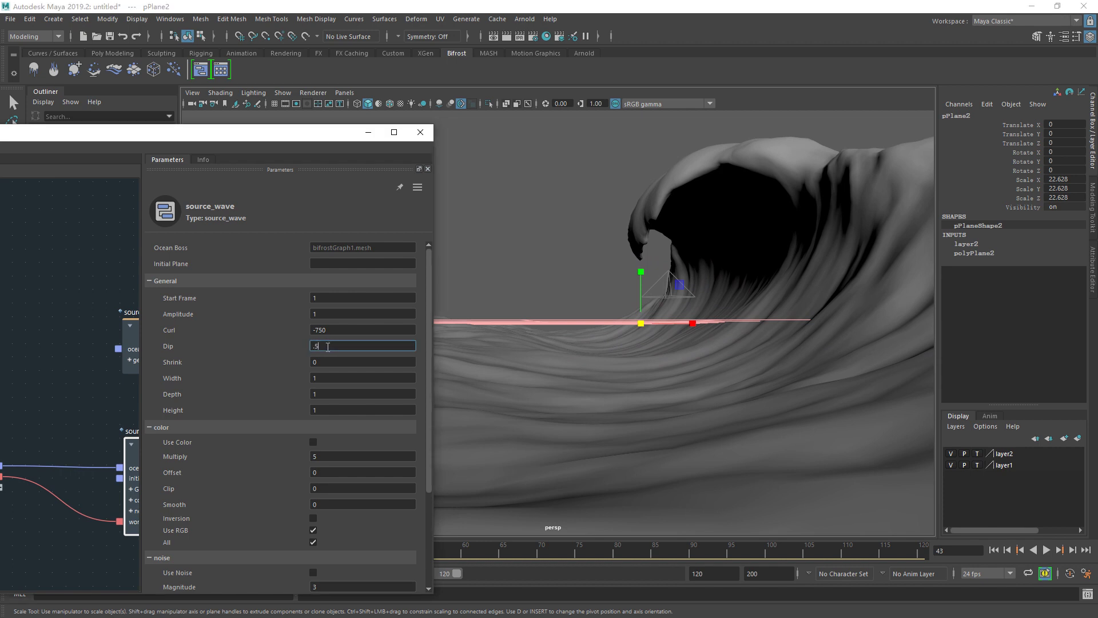
pyautogui.press('Return')
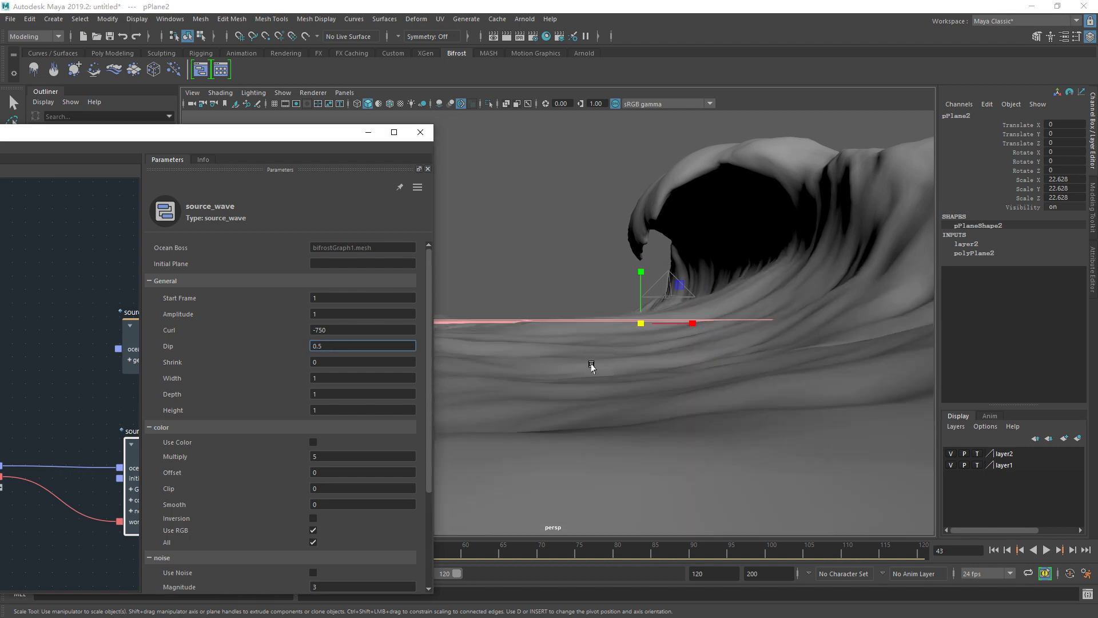
pyautogui.keyDown('alt'); pyautogui.moveTo(640, 360); pyautogui.dragTo(657, 375); pyautogui.keyUp('alt')
pyautogui.moveTo(549, 384)
pyautogui.keyDown('alt'); pyautogui.mouseDown()
pyautogui.moveTo(595, 380)
pyautogui.moveTo(583, 368)
pyautogui.moveTo(677, 372)
pyautogui.mouseUp(); pyautogui.keyUp('alt')
pyautogui.doubleClick(337, 343)
pyautogui.write('1')
pyautogui.press('Return')
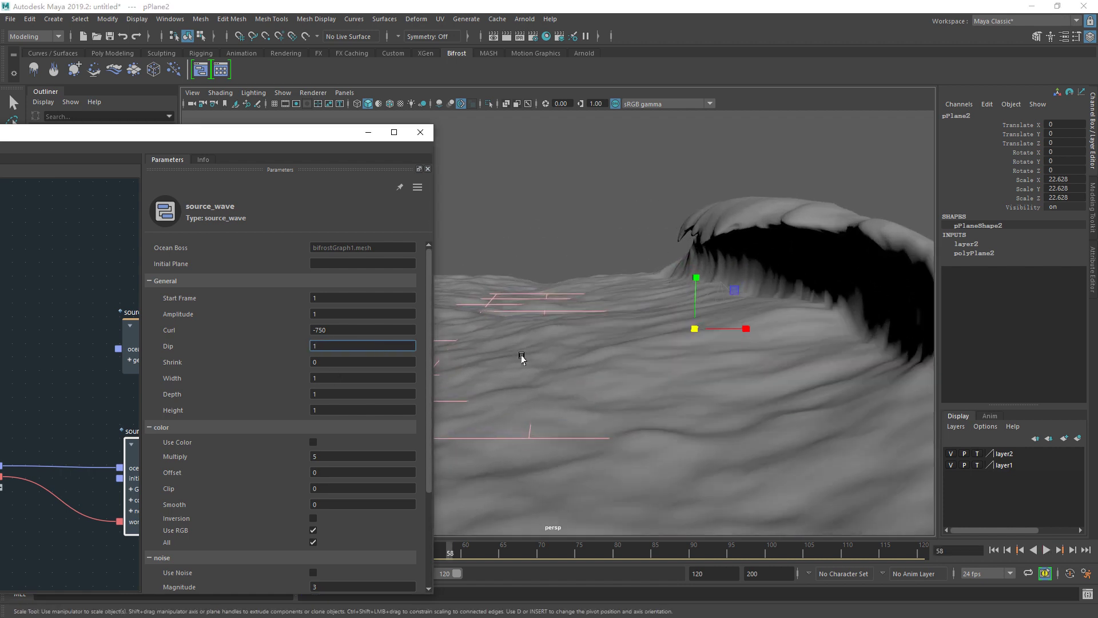
pyautogui.hotkey('alt', 'v')
pyautogui.keyDown('alt'); pyautogui.moveTo(766, 358); pyautogui.dragTo(642, 384); pyautogui.keyUp('alt')
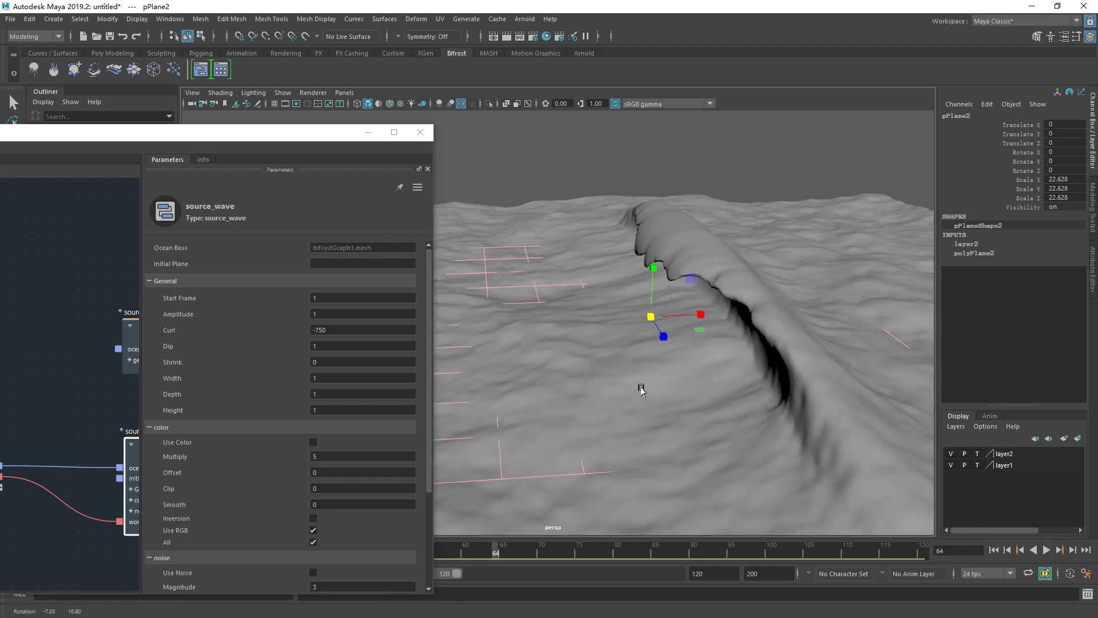
pyautogui.press('Escape')
# Set Dip to 0.3, play the animation, and begin editing Shrink.
pyautogui.doubleClick(333, 344)
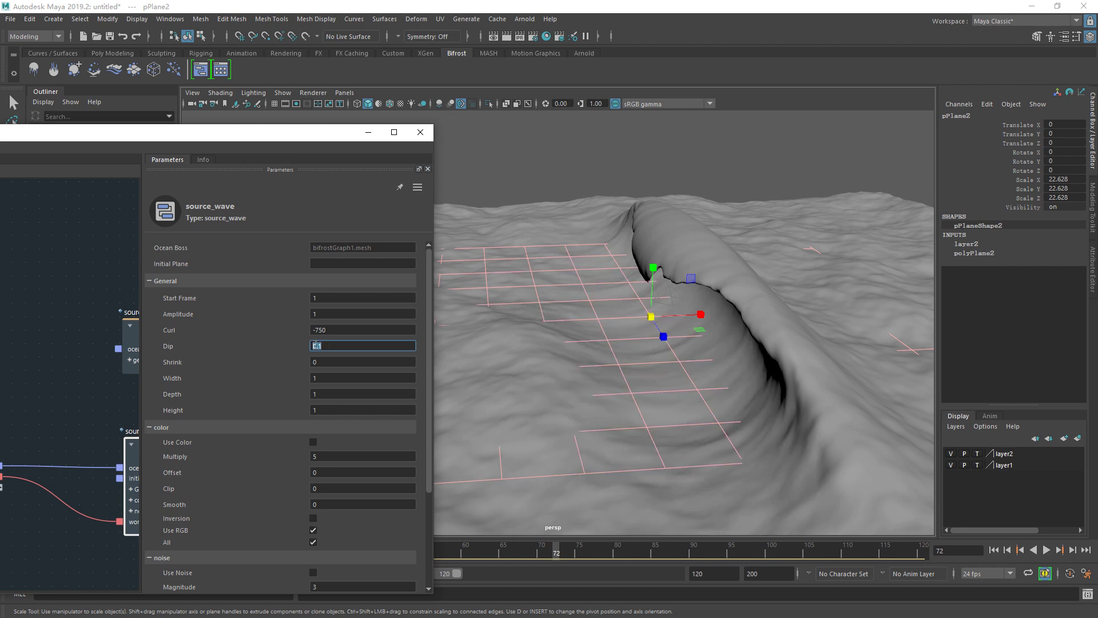
pyautogui.write('.3')
pyautogui.press('Return')
pyautogui.hotkey('alt', '.')
pyautogui.hotkey('alt', '.')
pyautogui.hotkey('alt', '.')
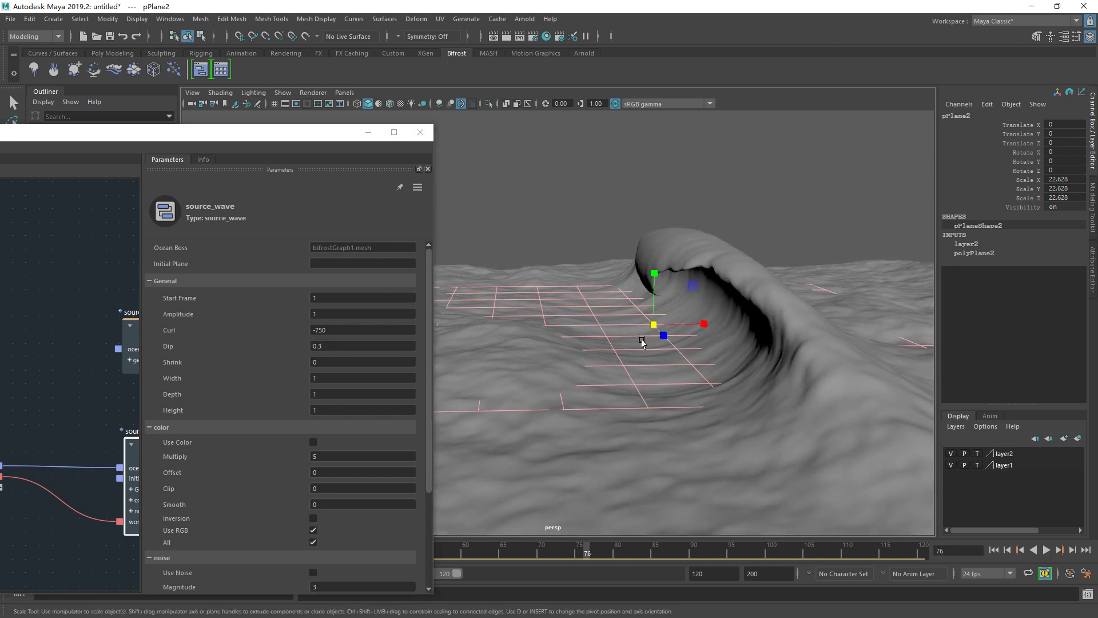
pyautogui.hotkey('alt', '.')
pyautogui.hotkey('alt', 'v')
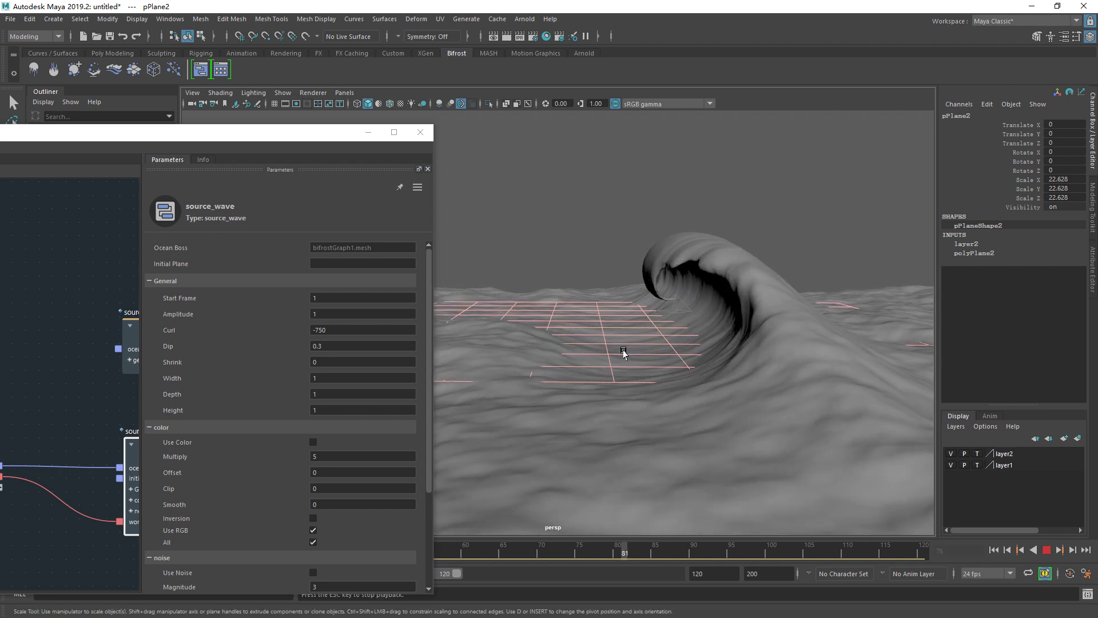
pyautogui.press('Escape')
pyautogui.click(347, 361)
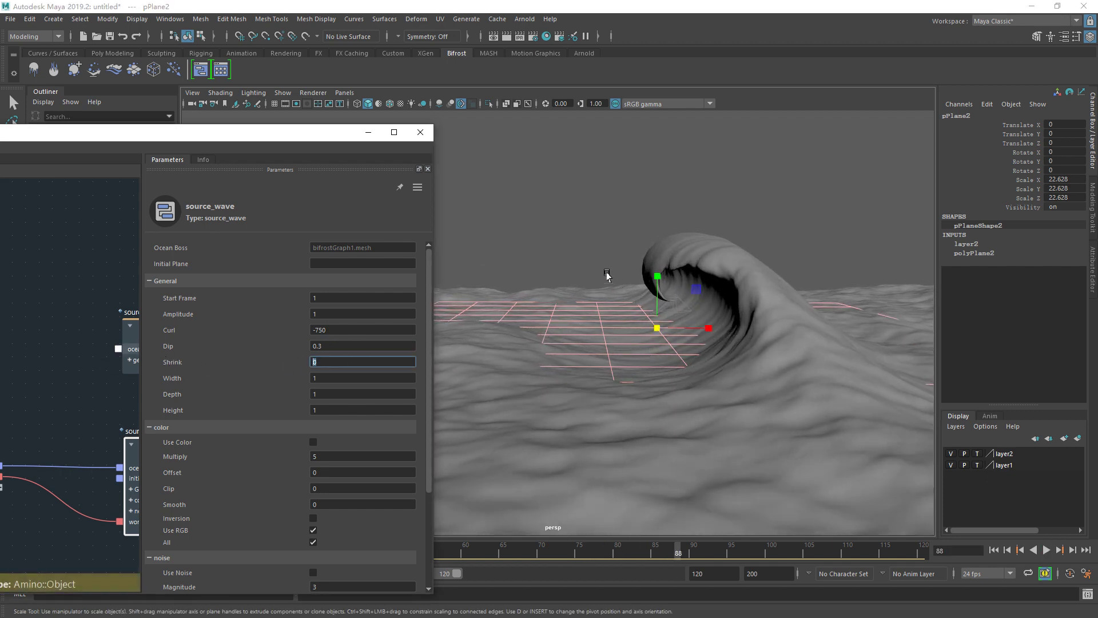
pyautogui.moveTo(321, 132)
pyautogui.mouseDown()
pyautogui.moveTo(285, 367)
pyautogui.moveTo(272, 197)
pyautogui.mouseUp()
# Hide the large plane pPlane2 and raise pPyramid1 to Translate Y 1.64.
pyautogui.hotkey('ctrl', 'h')
pyautogui.hotkey('alt', 'v')
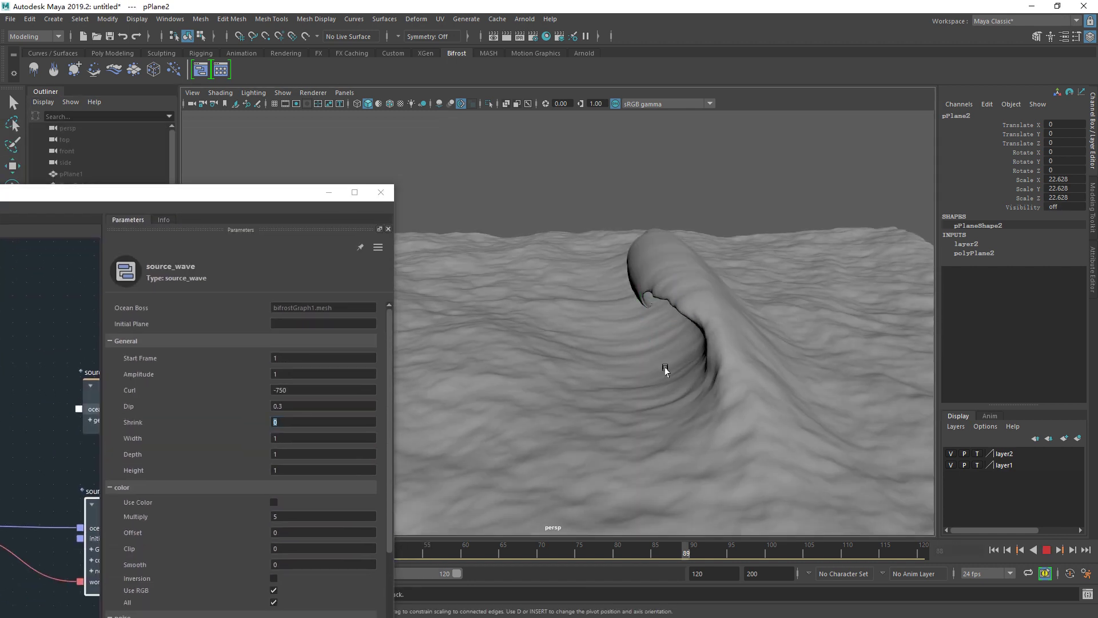
pyautogui.hotkey('alt', 'v')
pyautogui.press('w')
pyautogui.moveTo(172, 192); pyautogui.dragTo(169, 249)
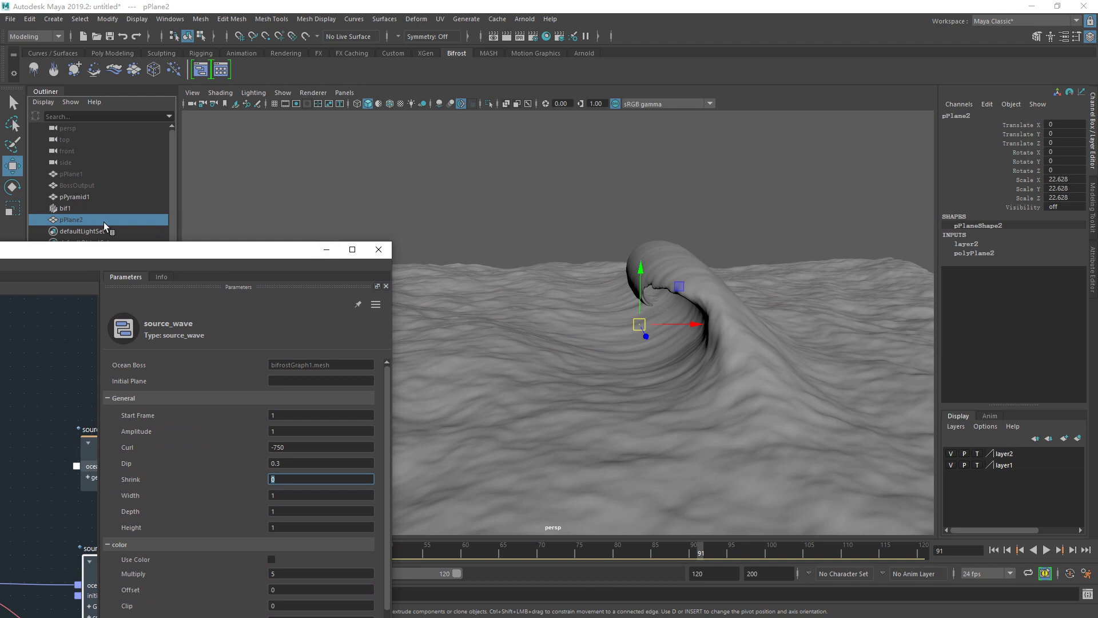
pyautogui.click(103, 197)
pyautogui.click(651, 241)
pyautogui.click(655, 303)
pyautogui.moveTo(655, 303); pyautogui.dragTo(724, 296)
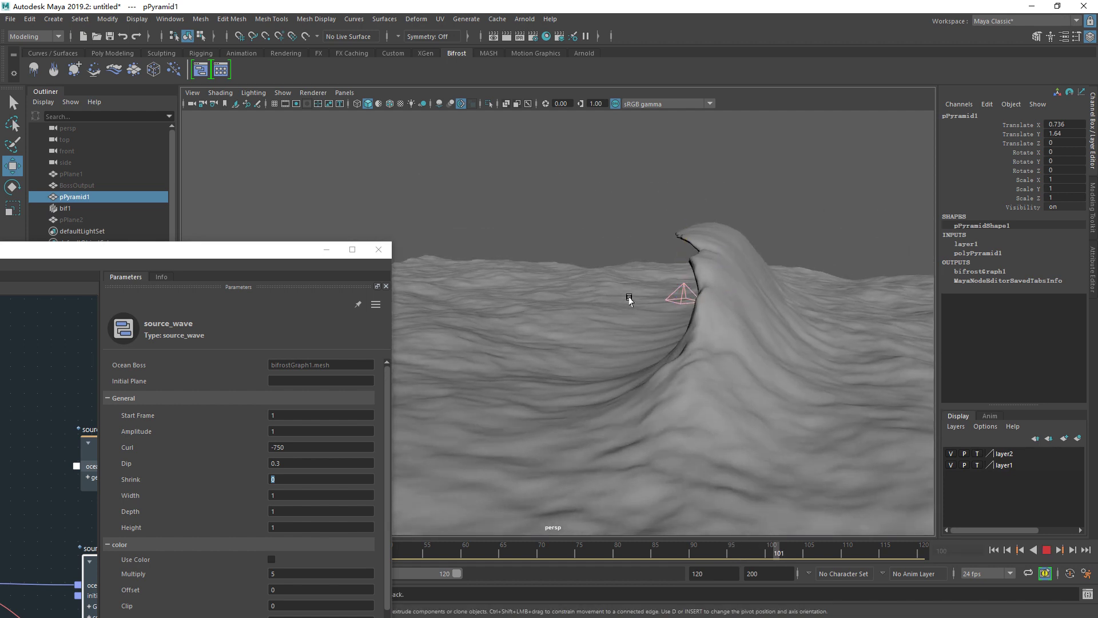
pyautogui.press('Escape')
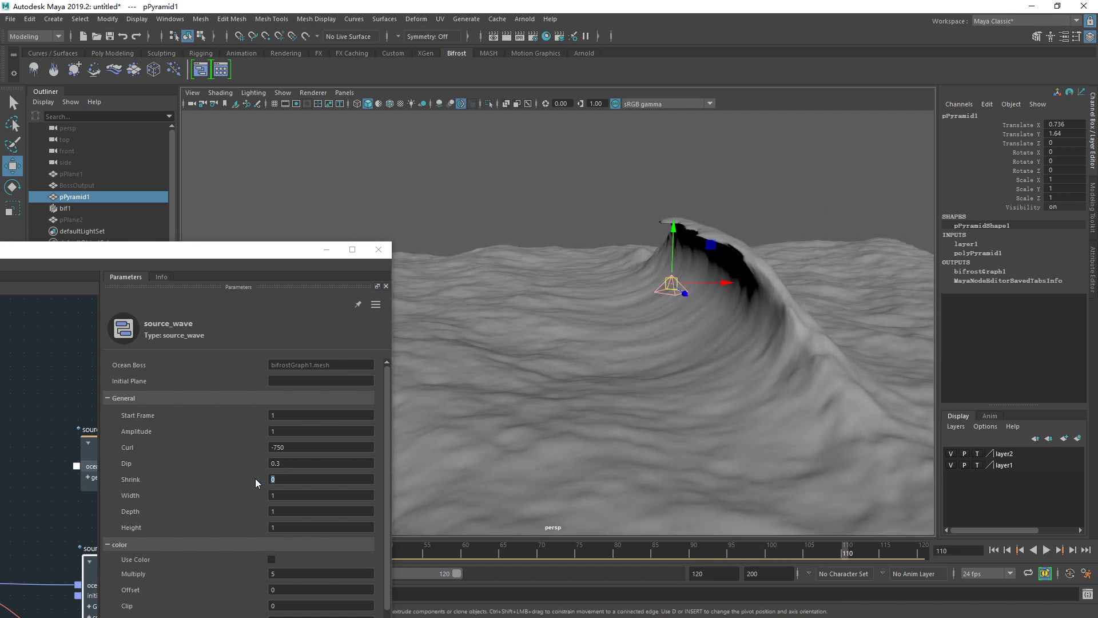
pyautogui.moveTo(275, 262); pyautogui.dragTo(289, 143)
pyautogui.write('2')
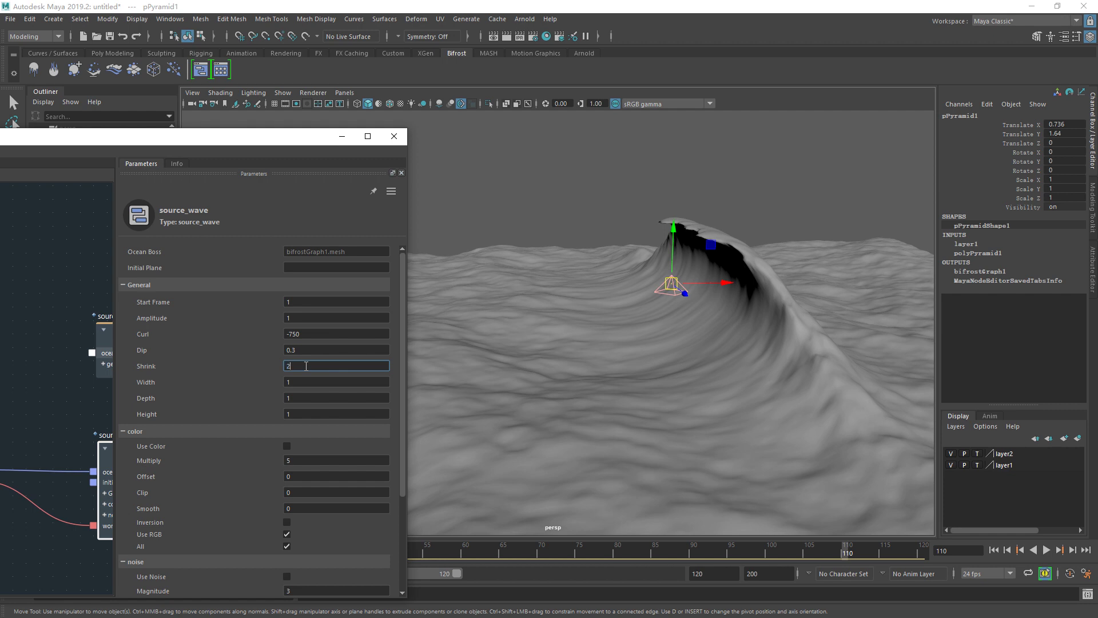
pyautogui.write('0')
# Try Shrink values 2, 0, 1.5 and 2, lowering the pyramid in between.
pyautogui.press('Return')
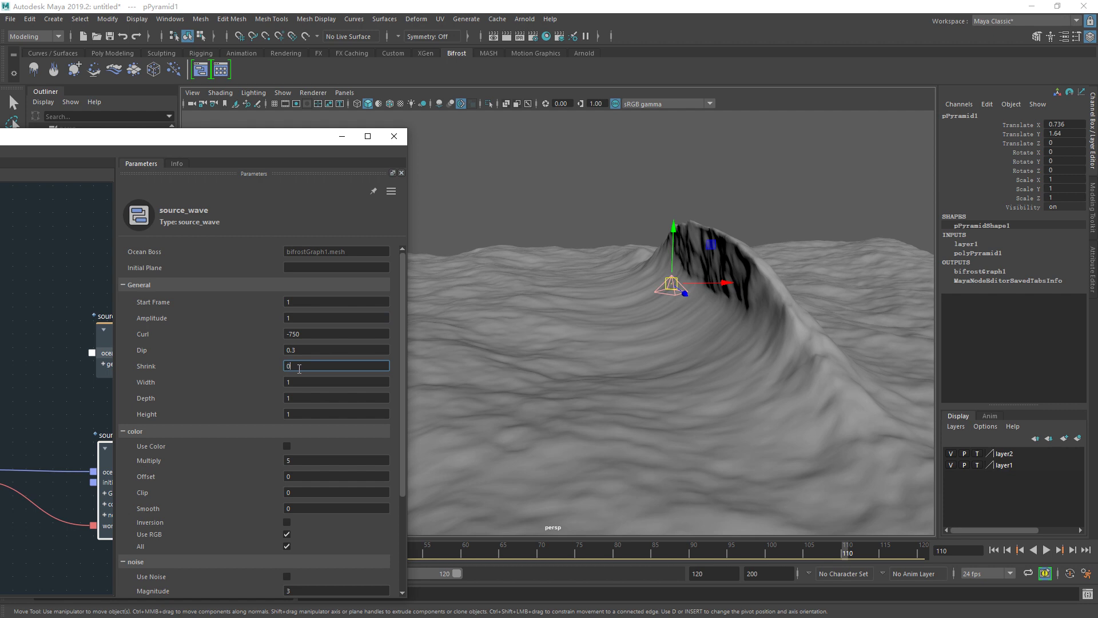
pyautogui.press('Return')
pyautogui.moveTo(674, 235); pyautogui.dragTo(608, 304)
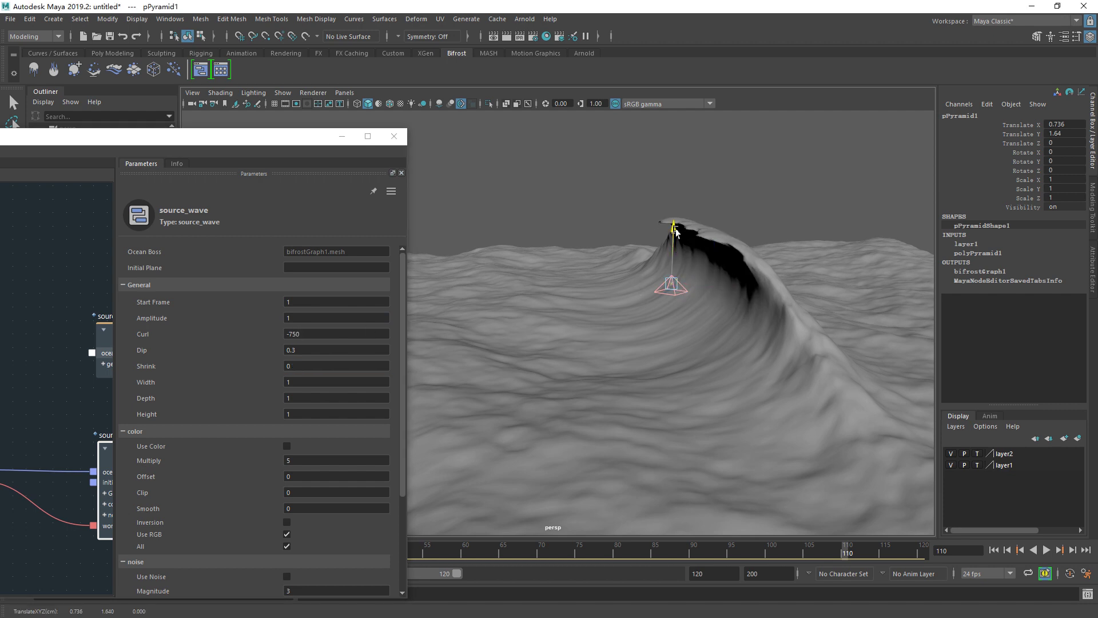
pyautogui.scroll(3, 667, 338)
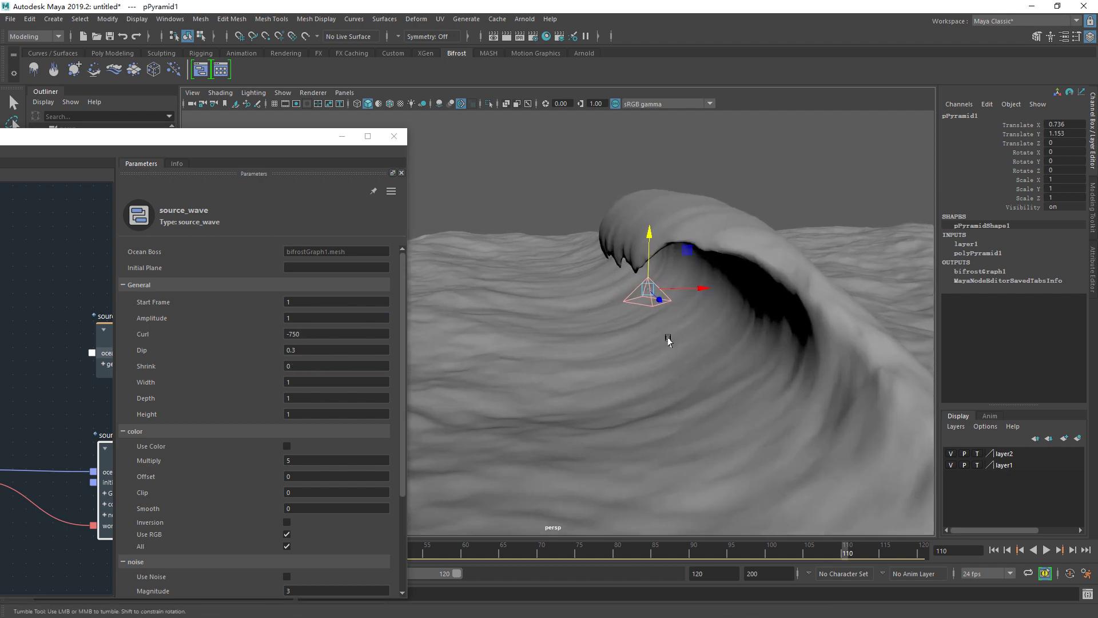
pyautogui.click(289, 368)
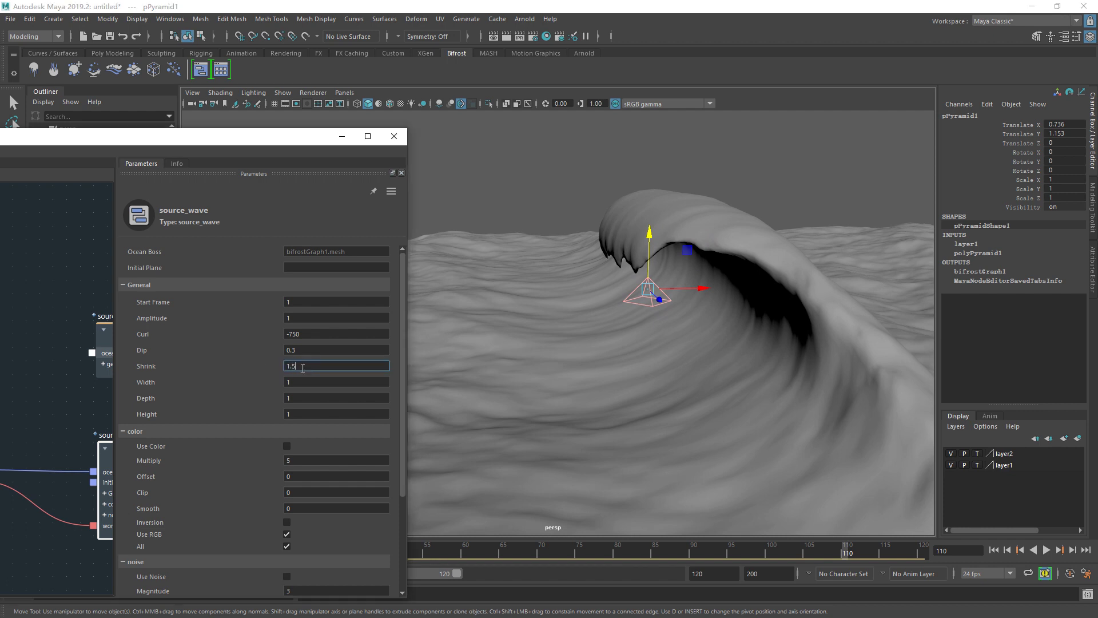
pyautogui.press('Return')
pyautogui.moveTo(666, 334)
pyautogui.keyDown('alt'); pyautogui.mouseDown()
pyautogui.moveTo(636, 350)
pyautogui.moveTo(768, 342)
pyautogui.moveTo(726, 341)
pyautogui.mouseUp(); pyautogui.keyUp('alt')
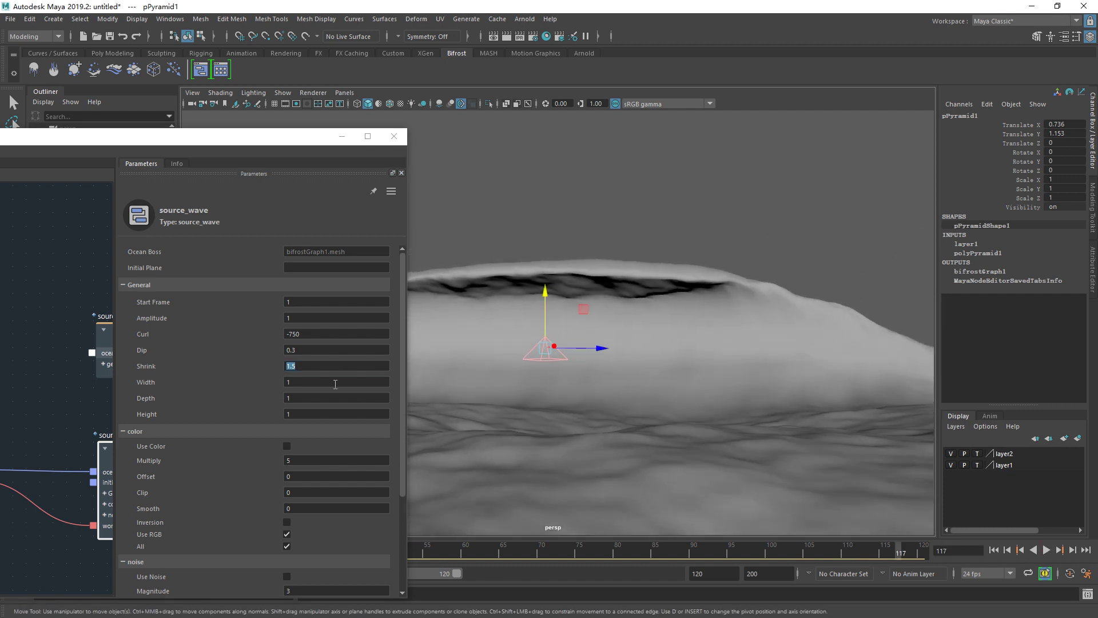
pyautogui.write('2')
pyautogui.press('Return')
pyautogui.keyDown('alt'); pyautogui.moveTo(669, 330); pyautogui.dragTo(561, 341); pyautogui.keyUp('alt')
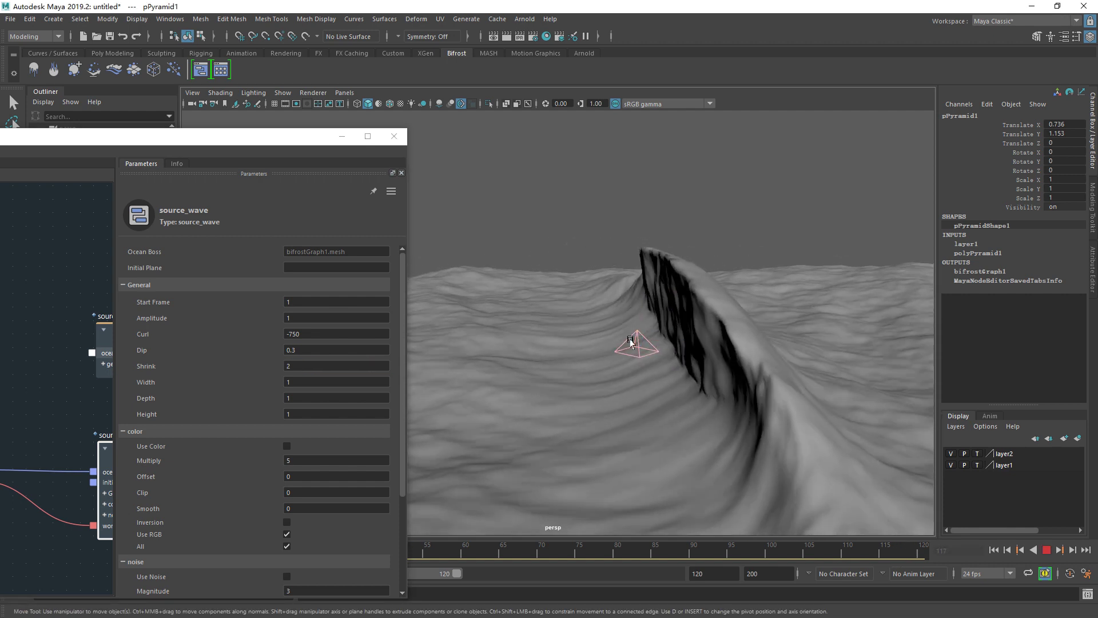
# Cycle Shrink through 3, 5, 0, 1.5 and 2, then return it to 0 and play.
pyautogui.doubleClick(301, 365)
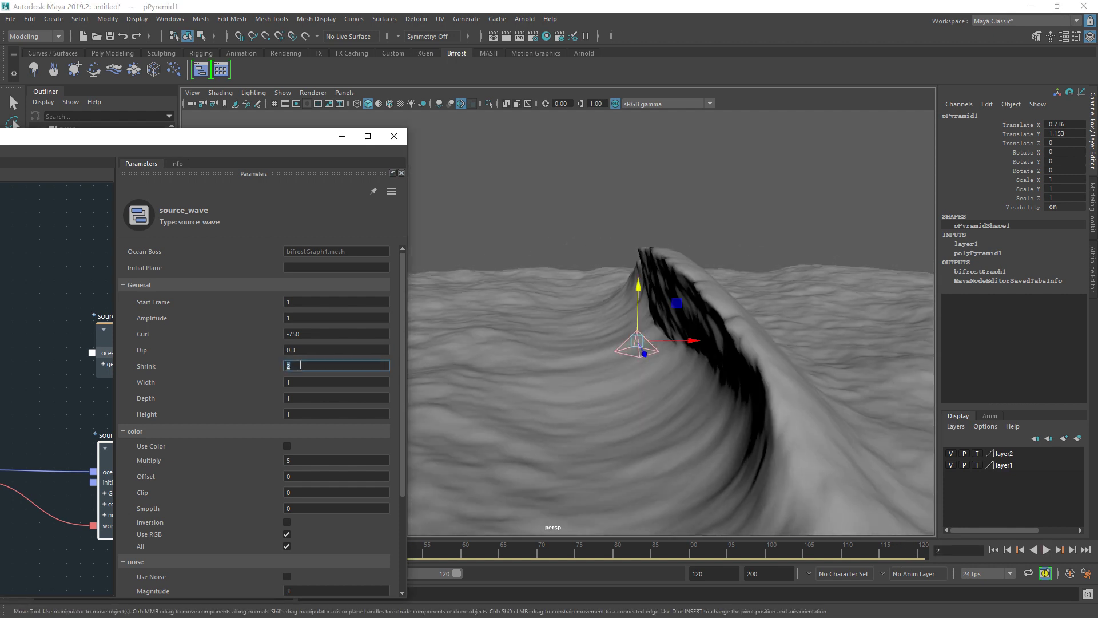
pyautogui.write('3')
pyautogui.write('5')
pyautogui.press('Return')
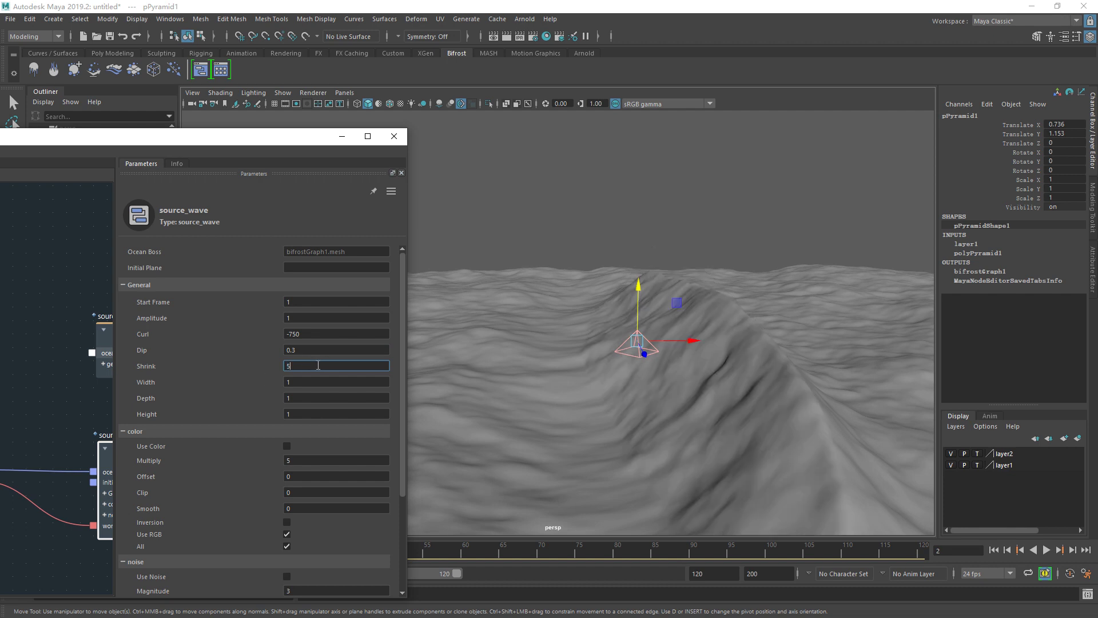
pyautogui.press('Return')
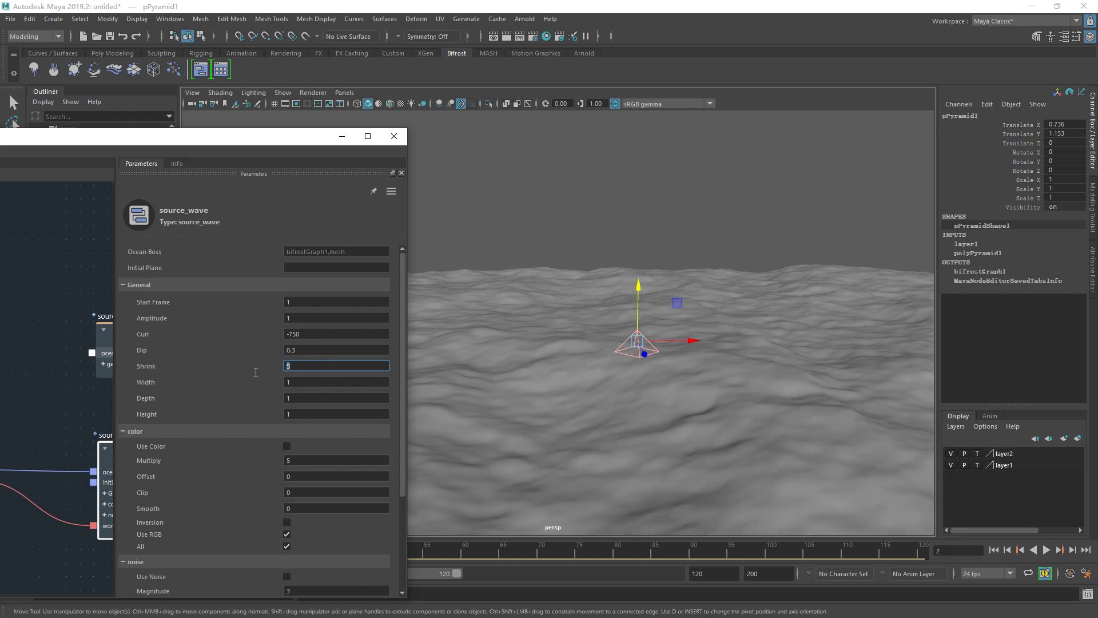
pyautogui.write('0')
pyautogui.write('1.5')
pyautogui.press('Return')
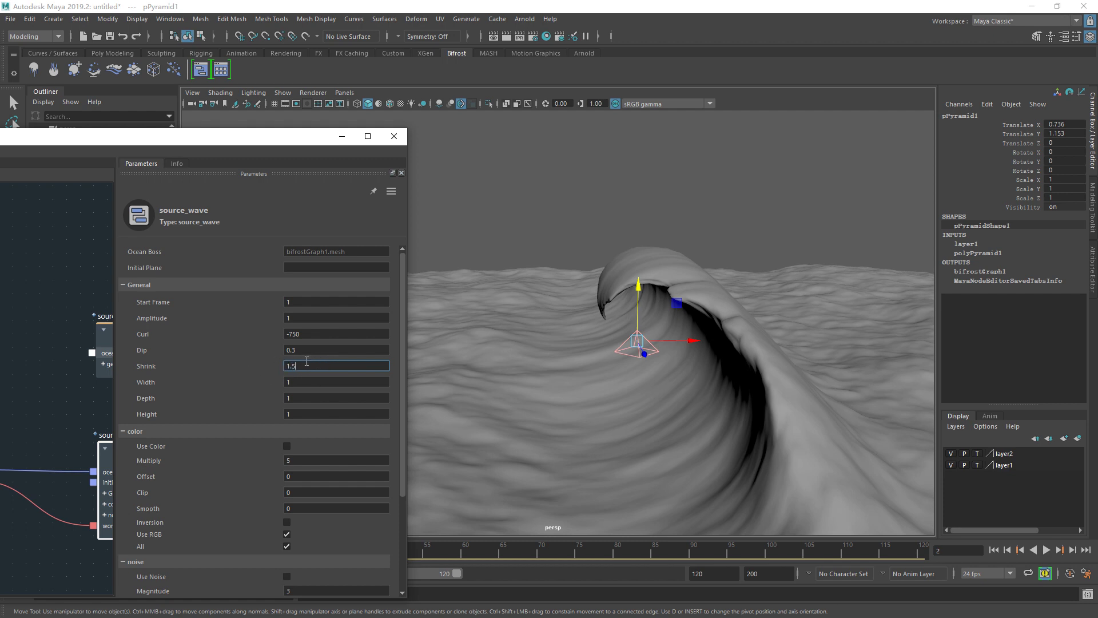
pyautogui.press('Return')
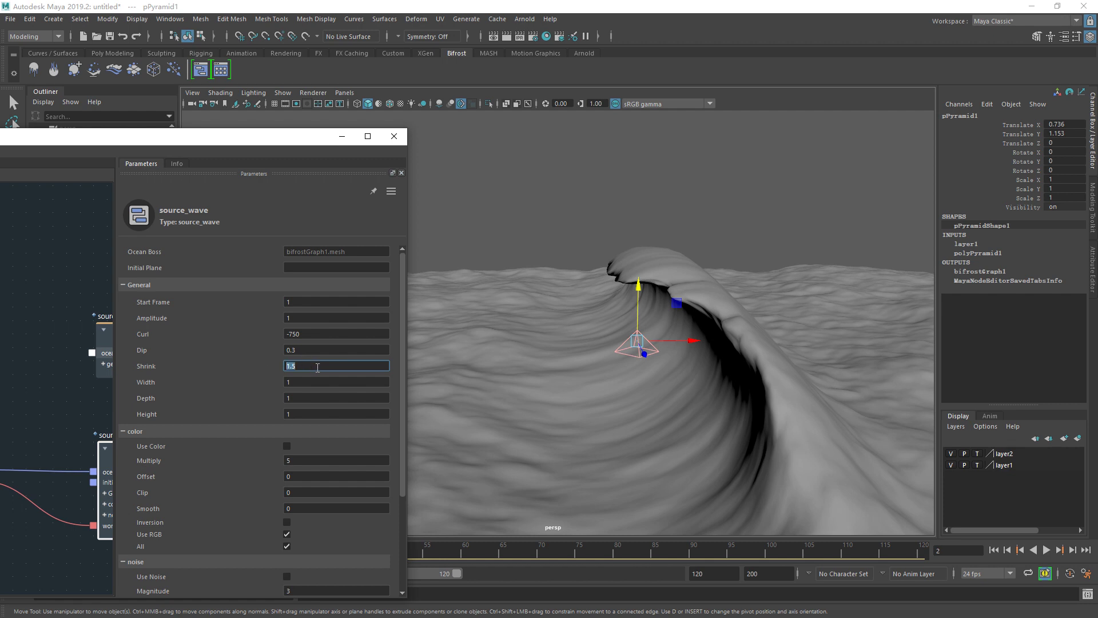
pyautogui.write('2')
pyautogui.write('0')
pyautogui.press('Return')
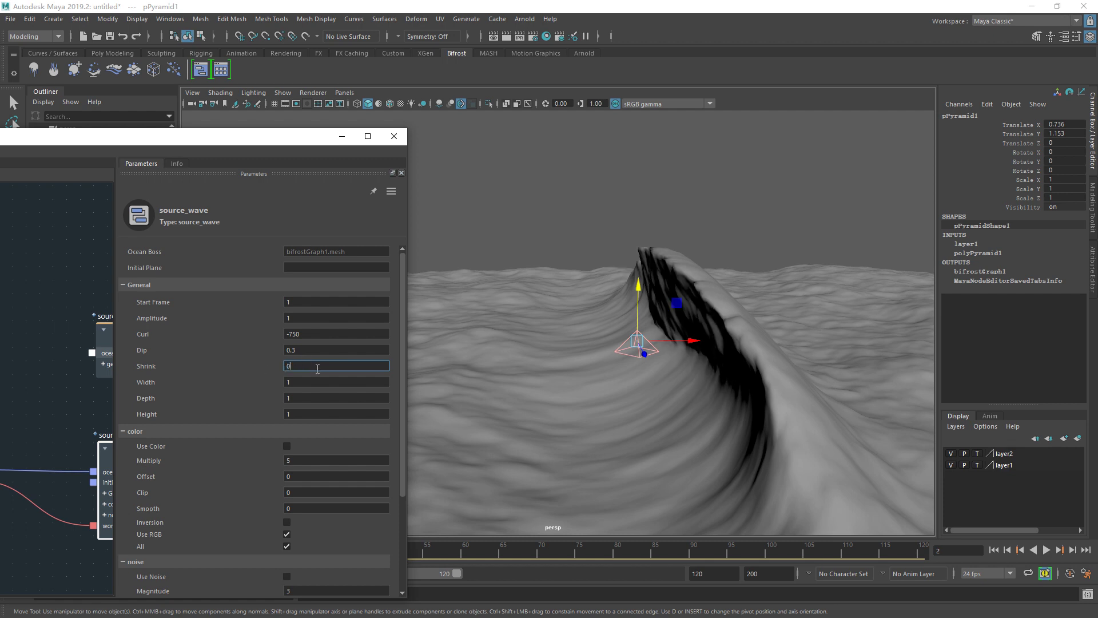
pyautogui.press('Return')
pyautogui.hotkey('alt', 'v')
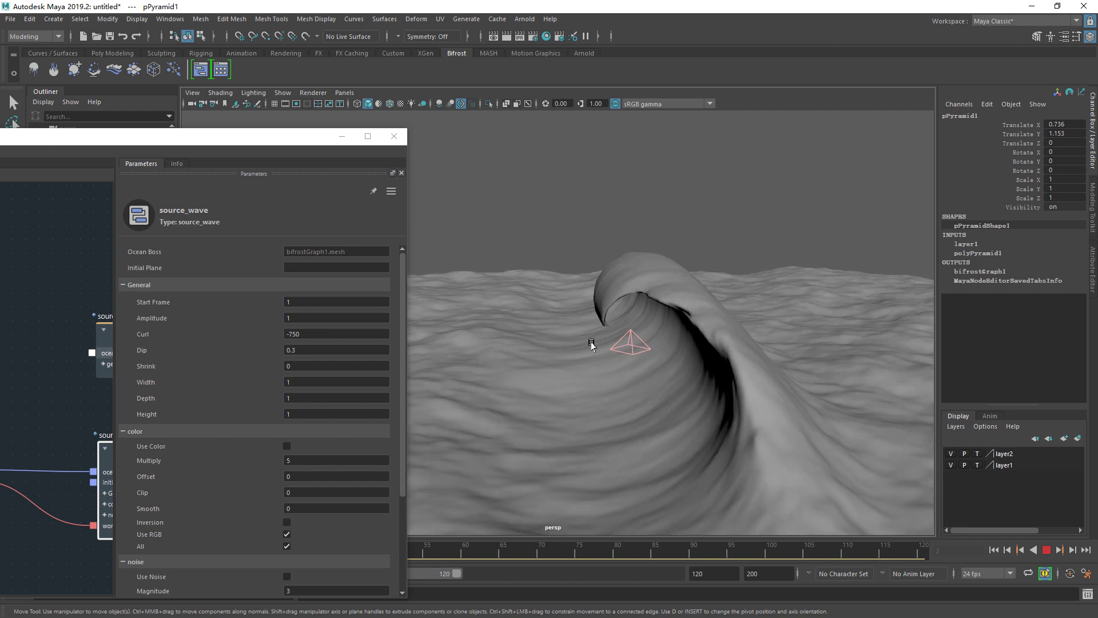
# Try source_wave Width values 0.5, 0.1, -0.5, -1 and -10, then play the animation.
pyautogui.moveTo(619, 344)
pyautogui.keyDown('alt'); pyautogui.mouseDown()
pyautogui.moveTo(520, 355)
pyautogui.moveTo(633, 372)
pyautogui.moveTo(667, 348)
pyautogui.moveTo(442, 354)
pyautogui.mouseUp(); pyautogui.keyUp('alt')
pyautogui.moveTo(527, 343)
pyautogui.keyDown('alt'); pyautogui.mouseDown()
pyautogui.moveTo(559, 341)
pyautogui.moveTo(591, 358)
pyautogui.moveTo(514, 377)
pyautogui.mouseUp(); pyautogui.keyUp('alt')
pyautogui.write('.5')
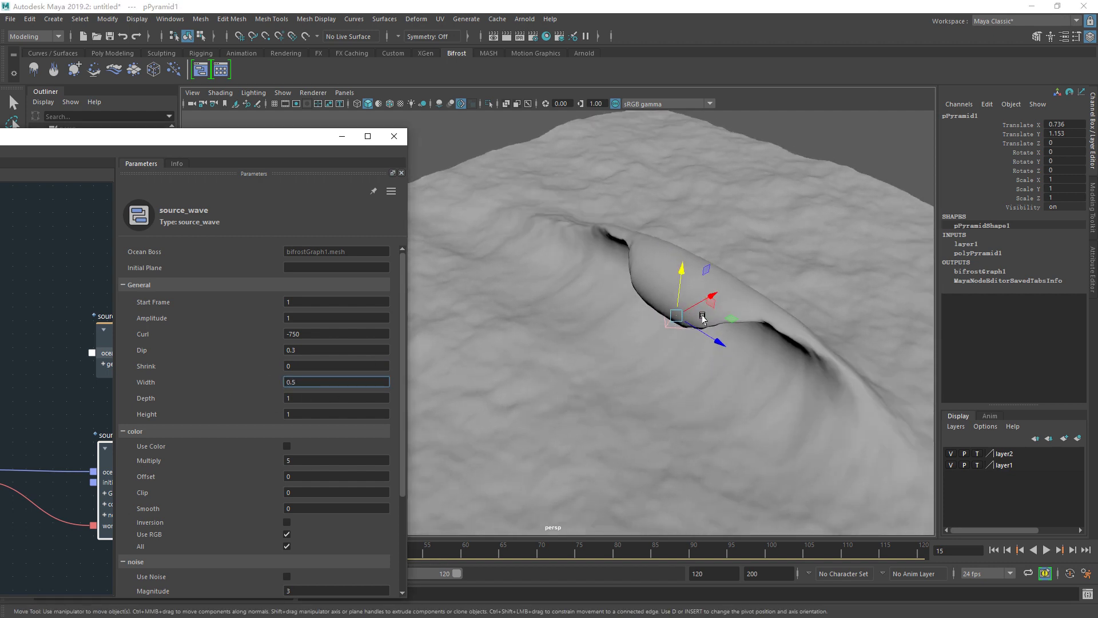
pyautogui.press('Return')
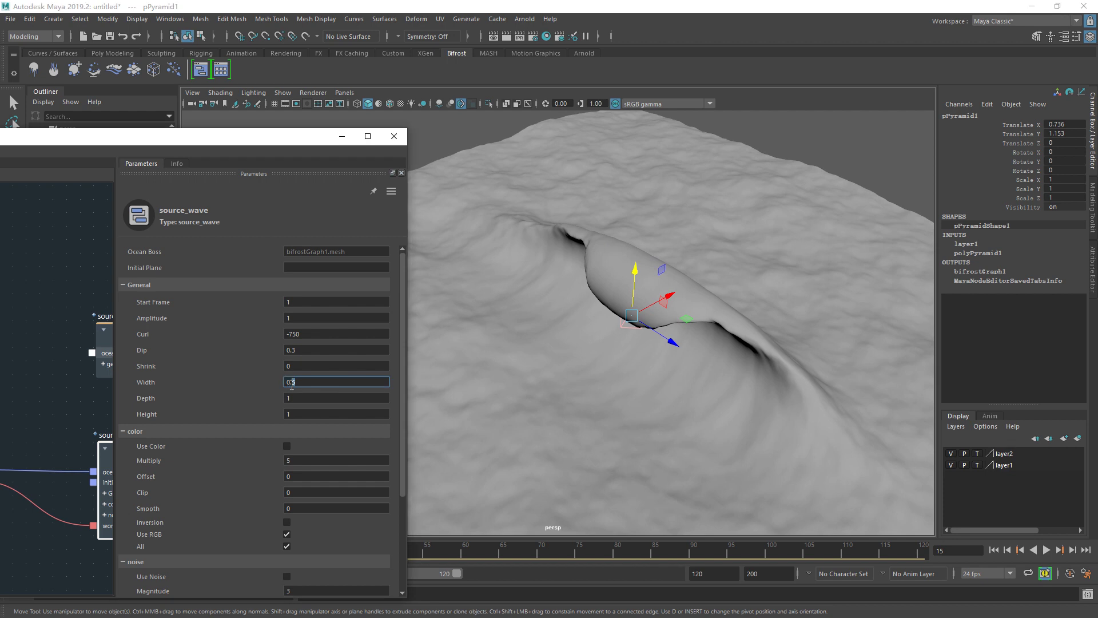
pyautogui.write('-5')
pyautogui.press('Return')
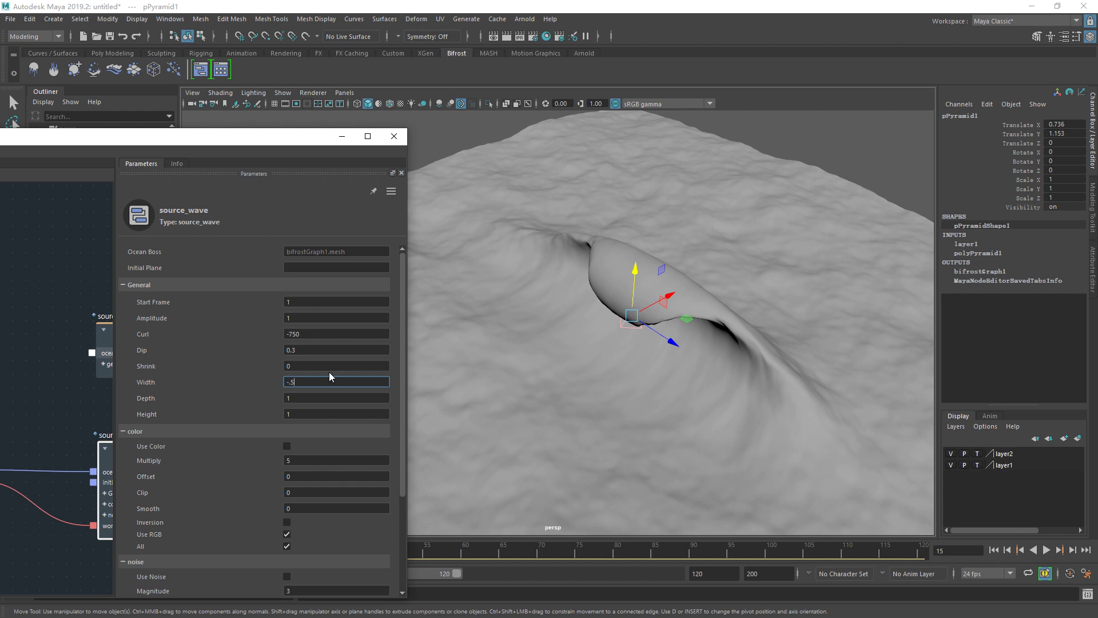
pyautogui.press('Return')
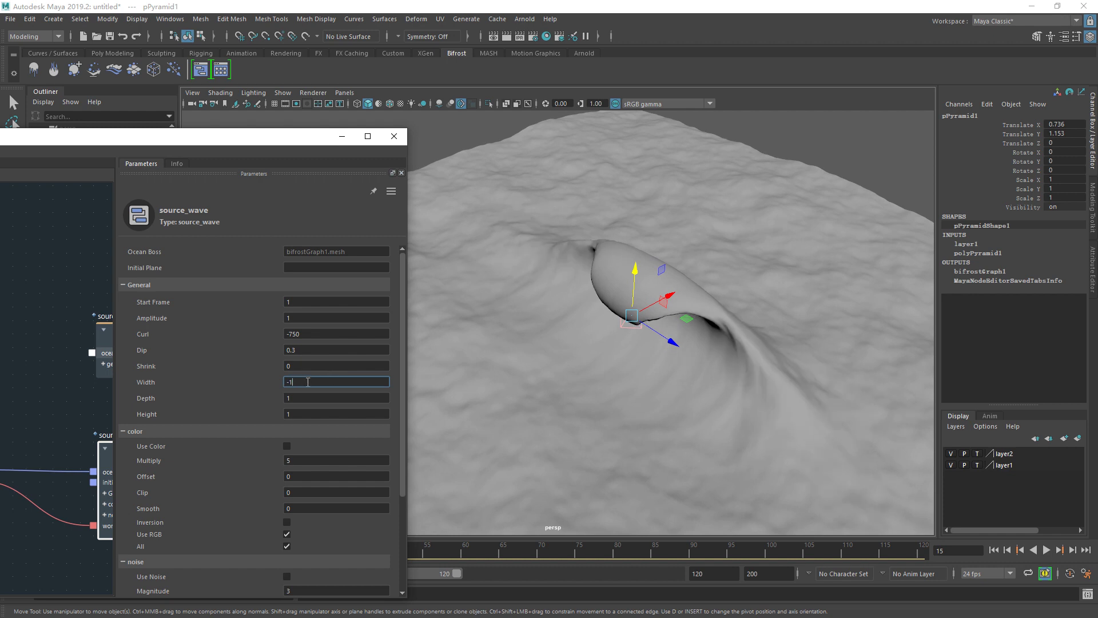
pyautogui.press('Return')
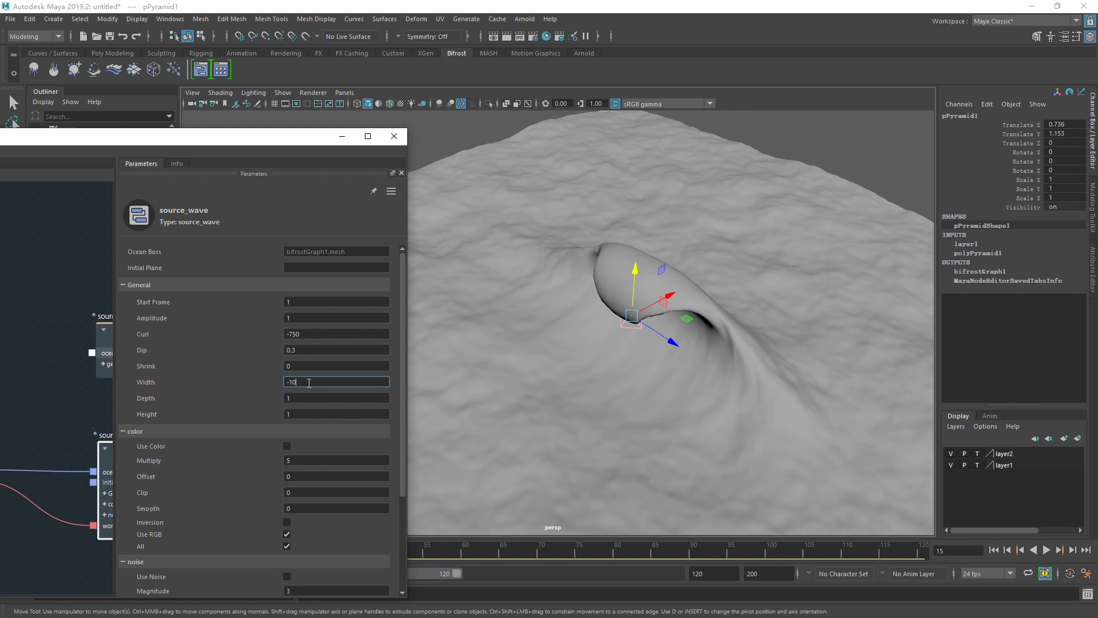
pyautogui.press('Return')
pyautogui.hotkey('alt', 'v')
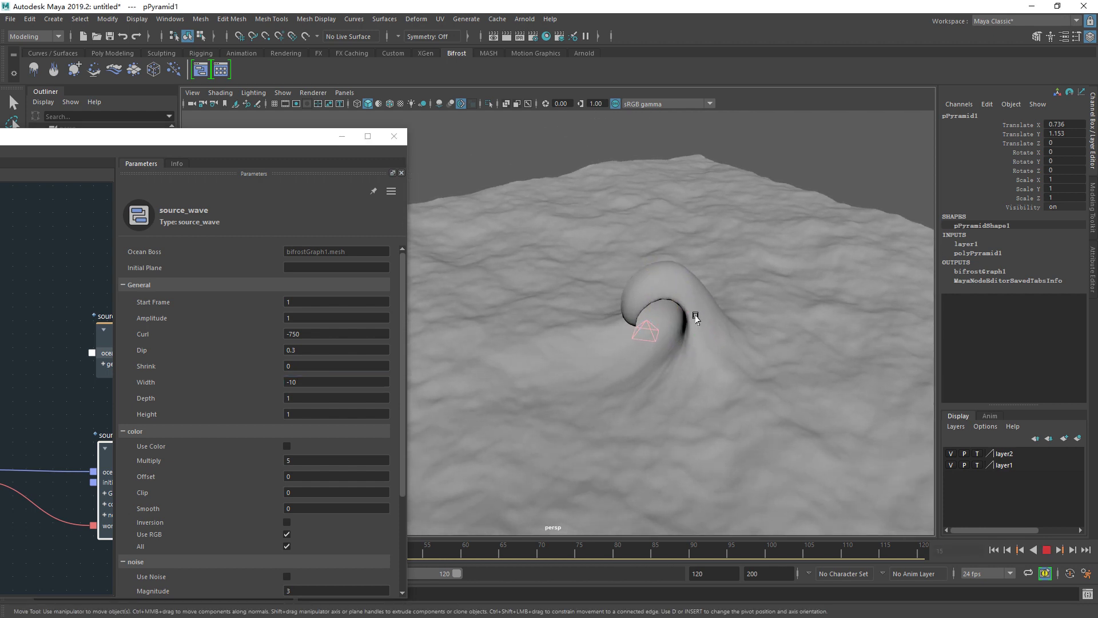
pyautogui.hotkey('alt', 'v')
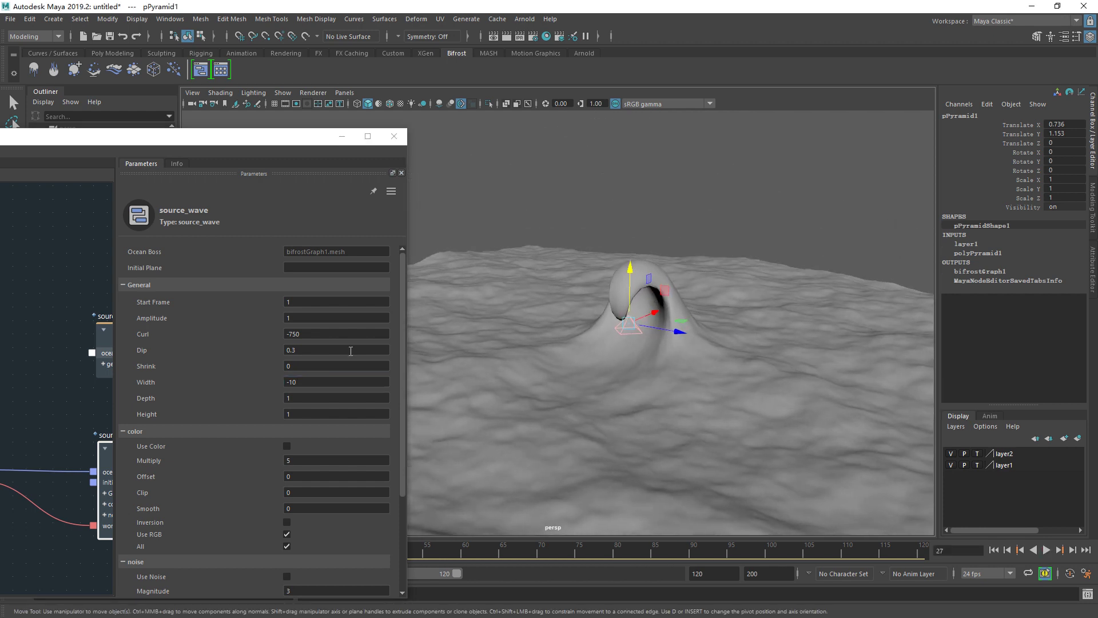
# Try Widths 2, 1.5 and 3 with playback, then commit Width 1.
pyautogui.tripleClick(316, 381)
pyautogui.write('2')
pyautogui.press('Return')
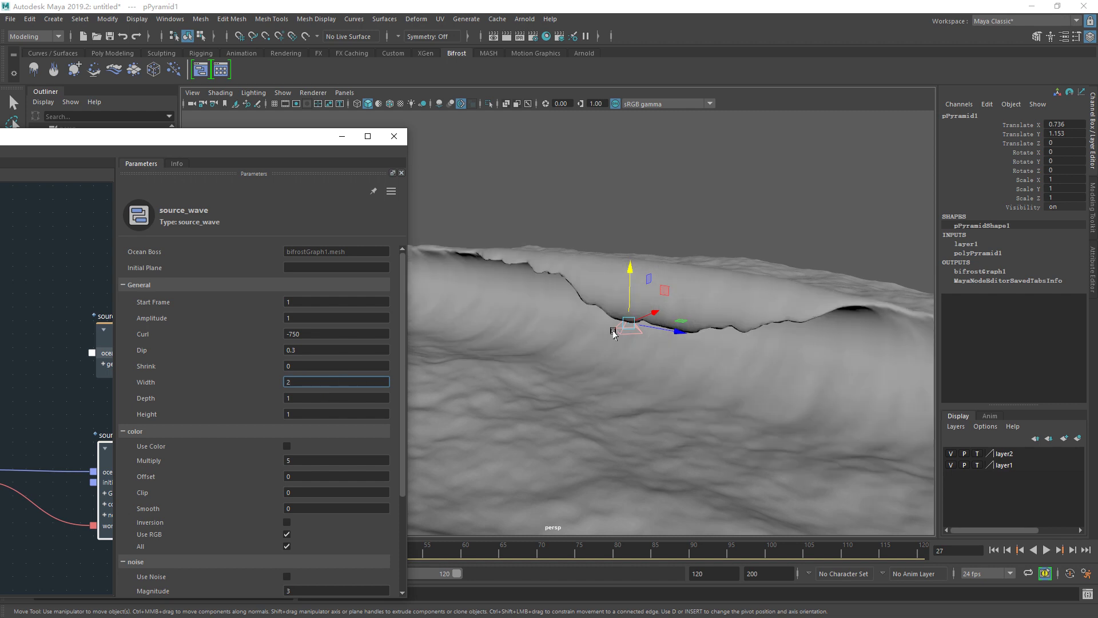
pyautogui.click(287, 382)
pyautogui.press('Return')
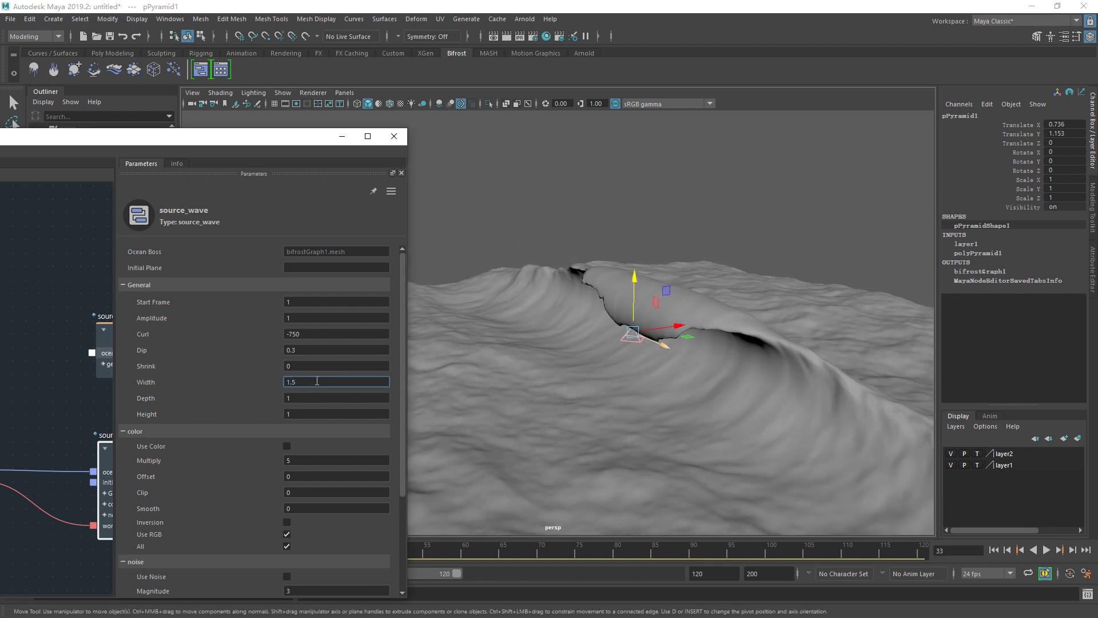
pyautogui.press('Return')
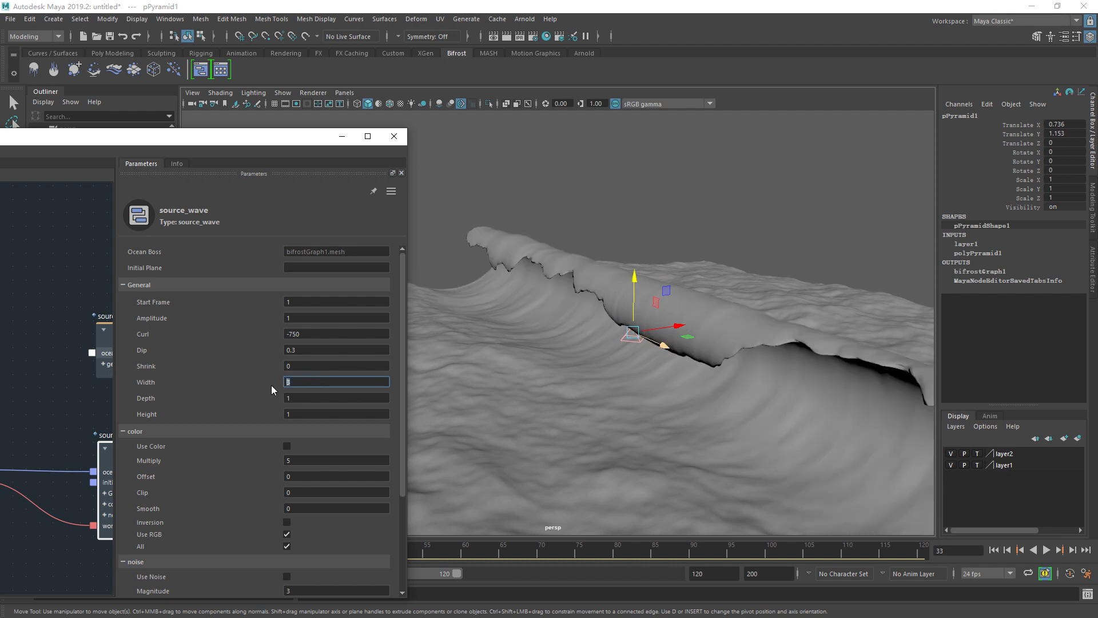
pyautogui.keyDown('alt'); pyautogui.moveTo(605, 361); pyautogui.dragTo(673, 368); pyautogui.keyUp('alt')
pyautogui.hotkey('alt', 'v')
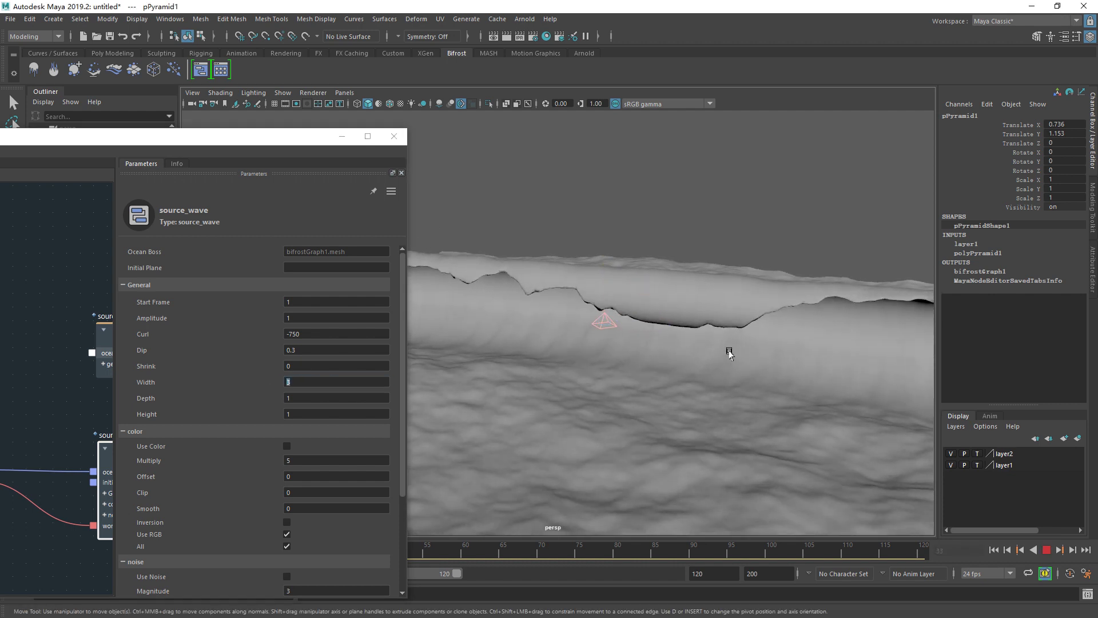
pyautogui.moveTo(639, 326)
pyautogui.keyDown('alt'); pyautogui.mouseDown()
pyautogui.moveTo(571, 326)
pyautogui.moveTo(635, 298)
pyautogui.mouseUp(); pyautogui.keyUp('alt')
pyautogui.scroll(3, 739, 336)
pyautogui.hotkey('alt', 'v')
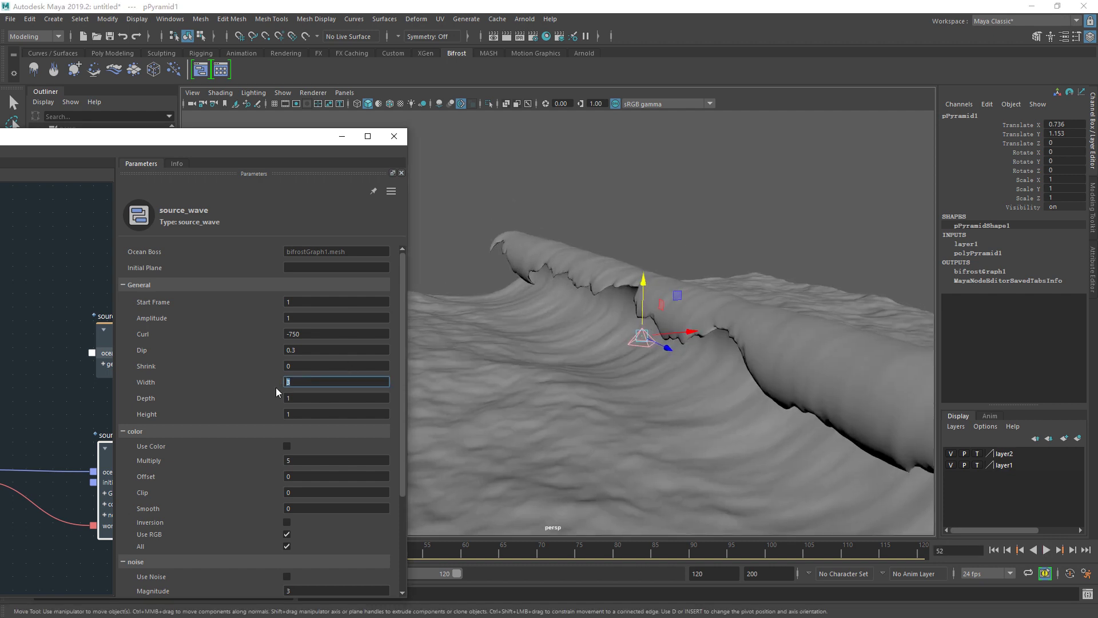
pyautogui.press('Tab')
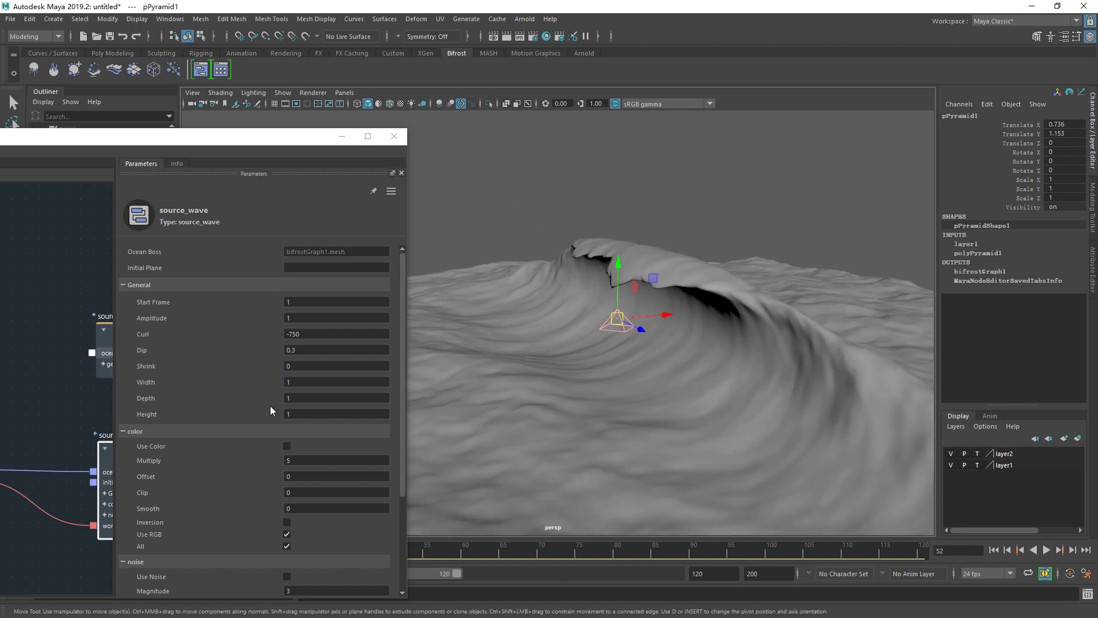
# Try source_wave Depth values 2, 1.5 and 1.8, playing the wave animation.
pyautogui.keyDown('alt'); pyautogui.moveTo(470, 379); pyautogui.dragTo(528, 380); pyautogui.keyUp('alt')
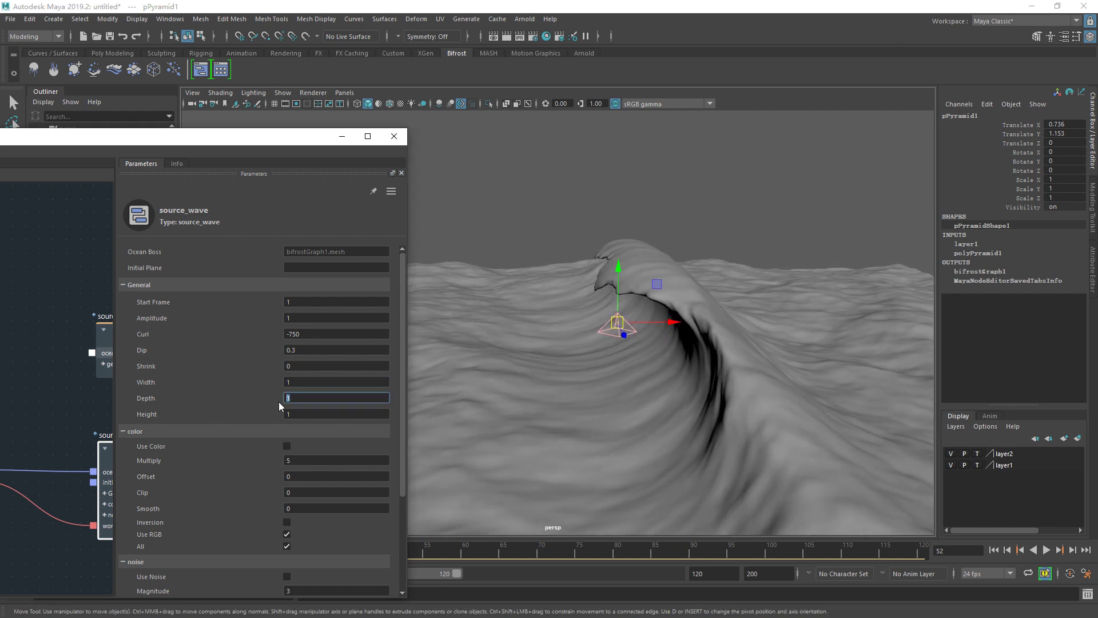
pyautogui.write('2')
pyautogui.press('Return')
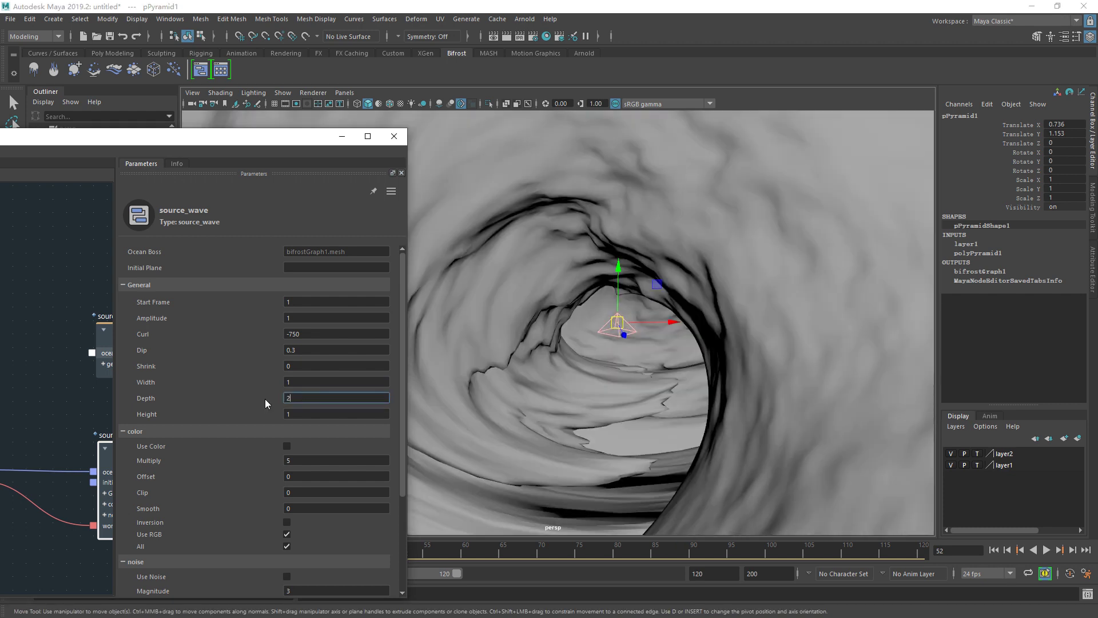
pyautogui.write('1.5')
pyautogui.press('Return')
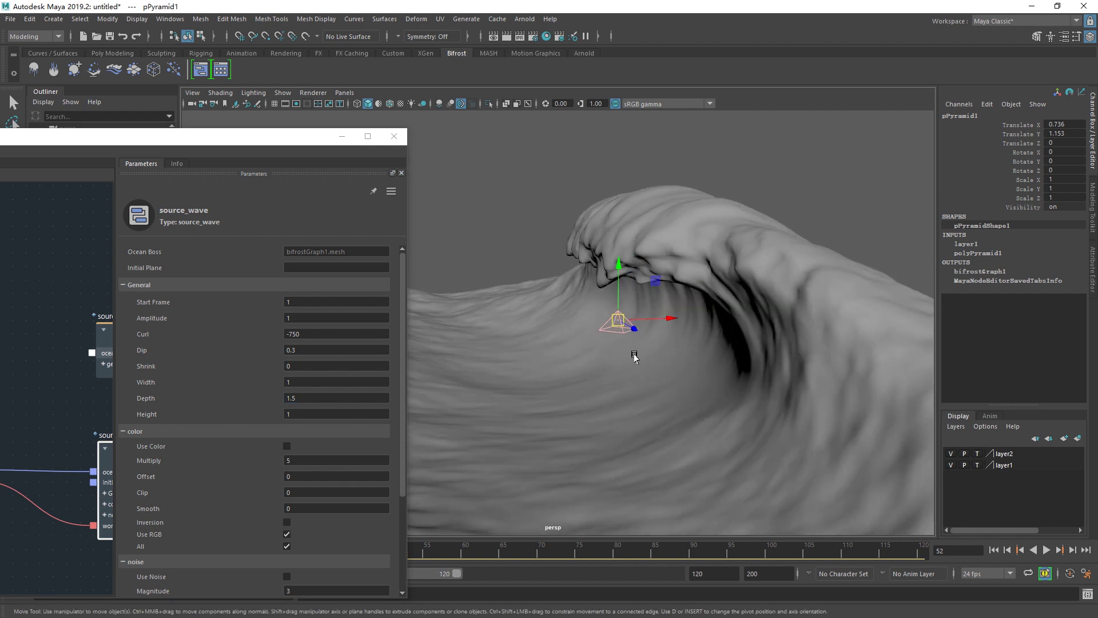
pyautogui.hotkey('alt', 'v')
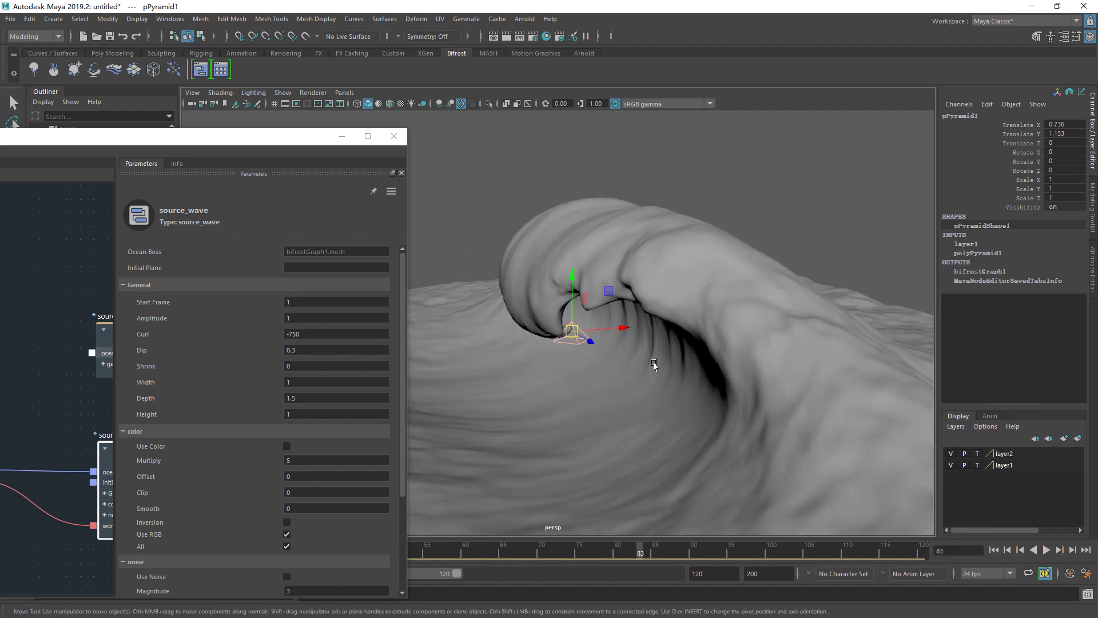
pyautogui.press('Escape')
pyautogui.click(307, 400)
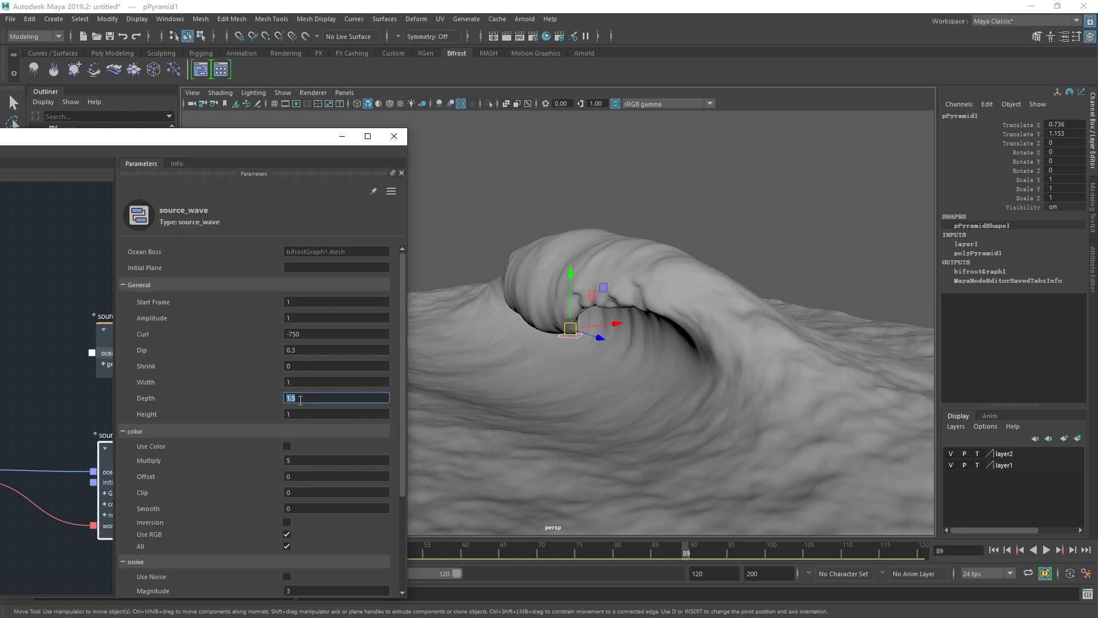
pyautogui.write('1.8')
pyautogui.press('Return')
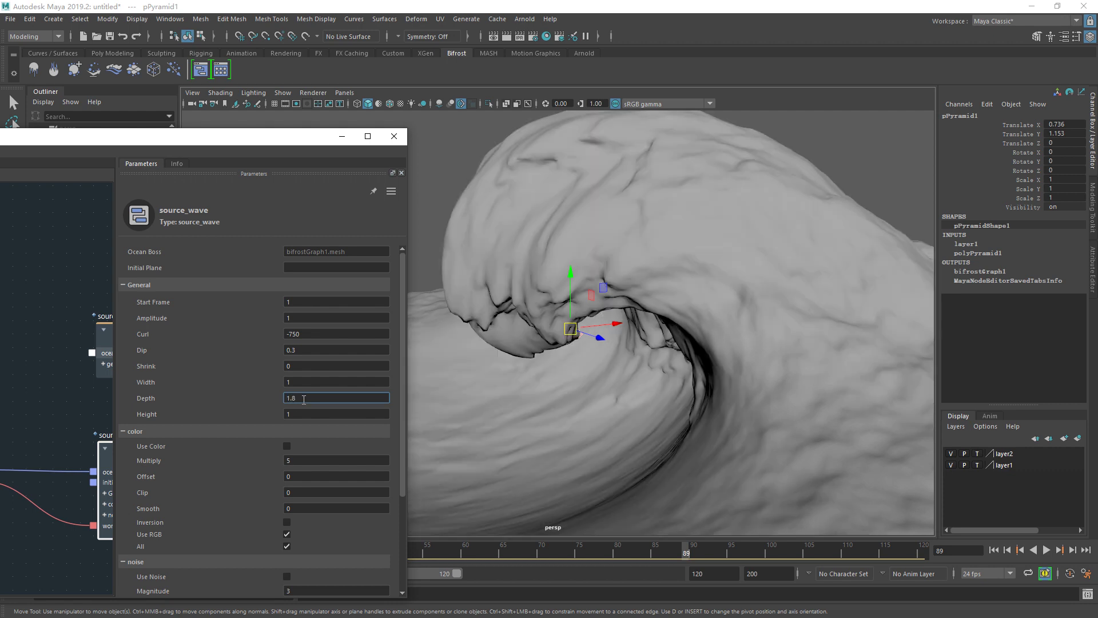
pyautogui.moveTo(665, 382)
pyautogui.keyDown('alt'); pyautogui.mouseDown()
pyautogui.moveTo(583, 338)
pyautogui.moveTo(736, 397)
pyautogui.moveTo(688, 397)
pyautogui.moveTo(745, 408)
pyautogui.moveTo(650, 366)
pyautogui.moveTo(597, 362)
pyautogui.moveTo(592, 292)
pyautogui.moveTo(594, 366)
pyautogui.mouseUp(); pyautogui.keyUp('alt')
# Reduce the Depth to 1, then set it to 0.1.
pyautogui.press('e')
pyautogui.hotkey('ctrl', 'z')
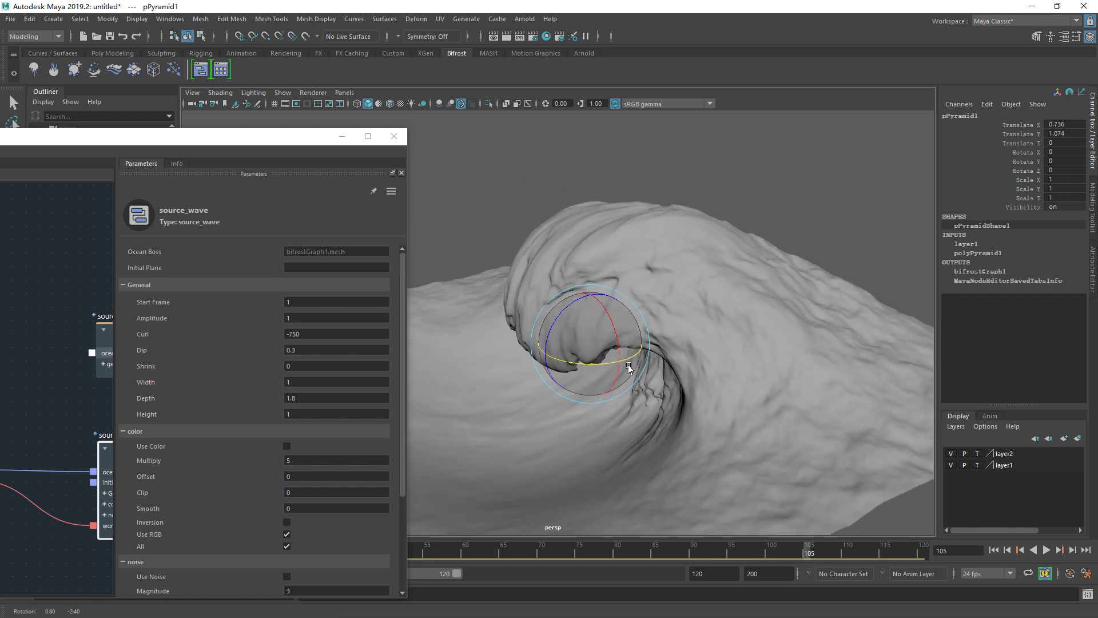
pyautogui.press('w')
pyautogui.click(298, 398)
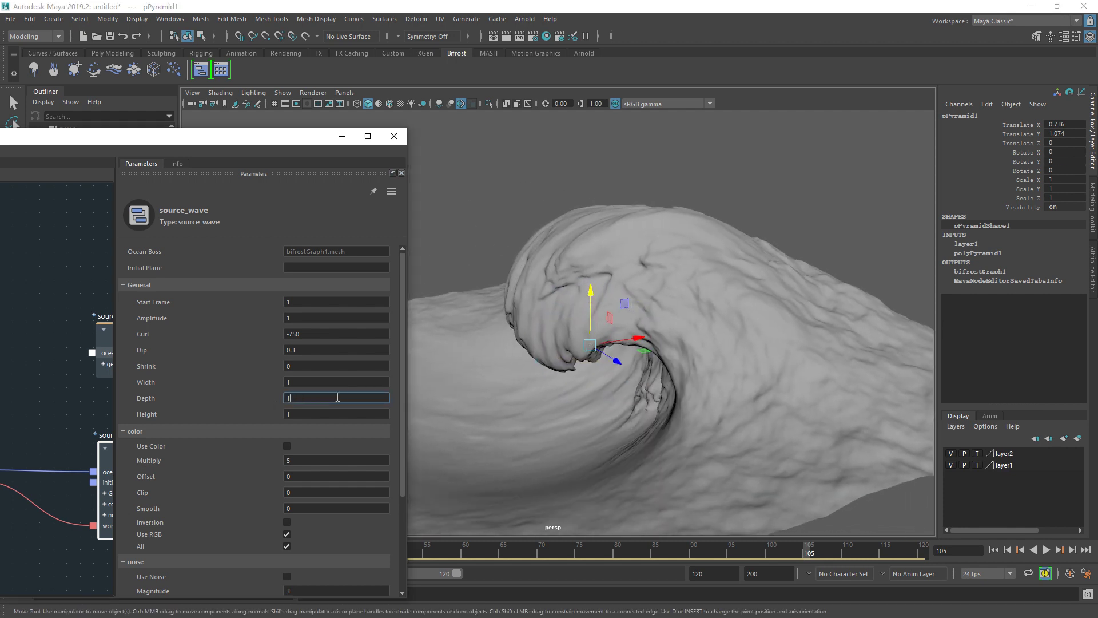
pyautogui.press('Return')
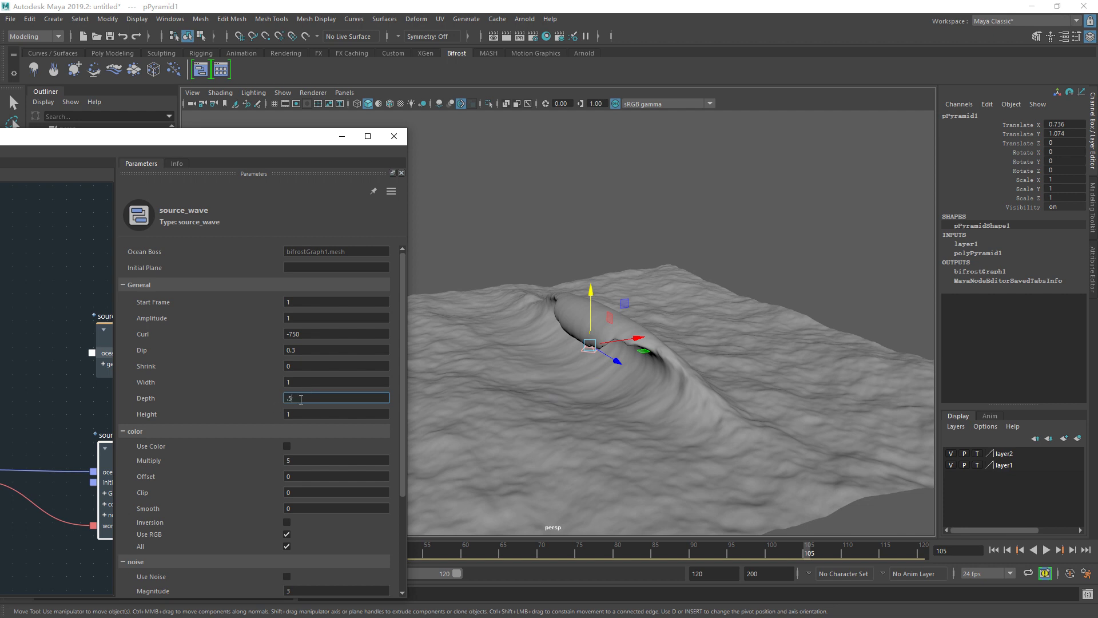
pyautogui.press('BackSpace')
pyautogui.press('BackSpace')
pyautogui.write('0.1')
pyautogui.press('Return')
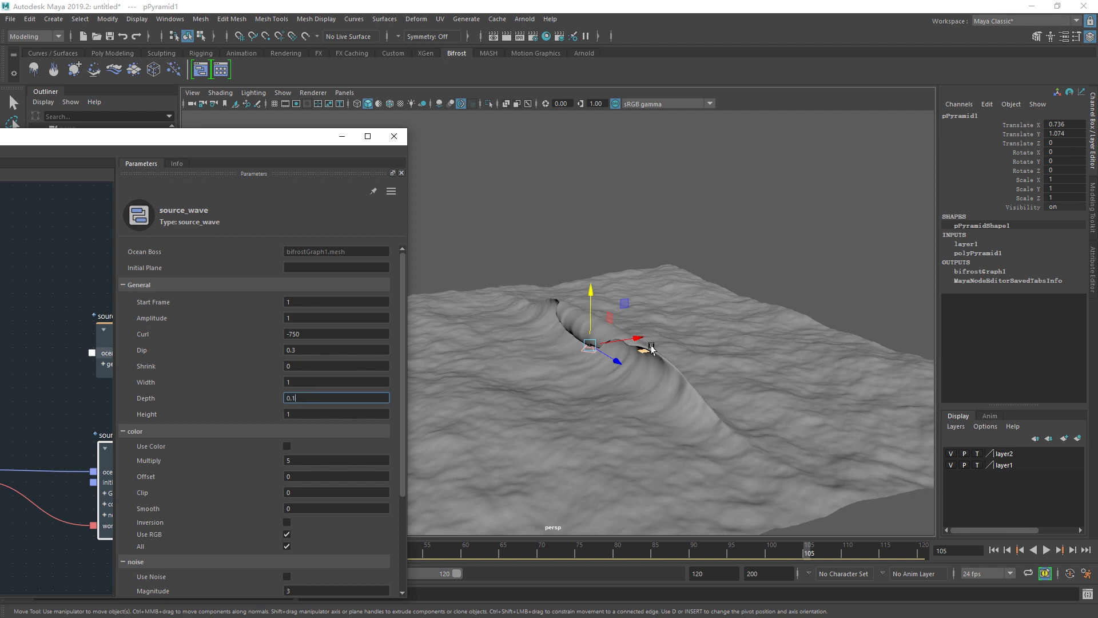
pyautogui.doubleClick(309, 399)
# Set source_wave Depth to 1, try Heights of 10 and 2, and preview the wave.
pyautogui.write('2')
pyautogui.press('Tab')
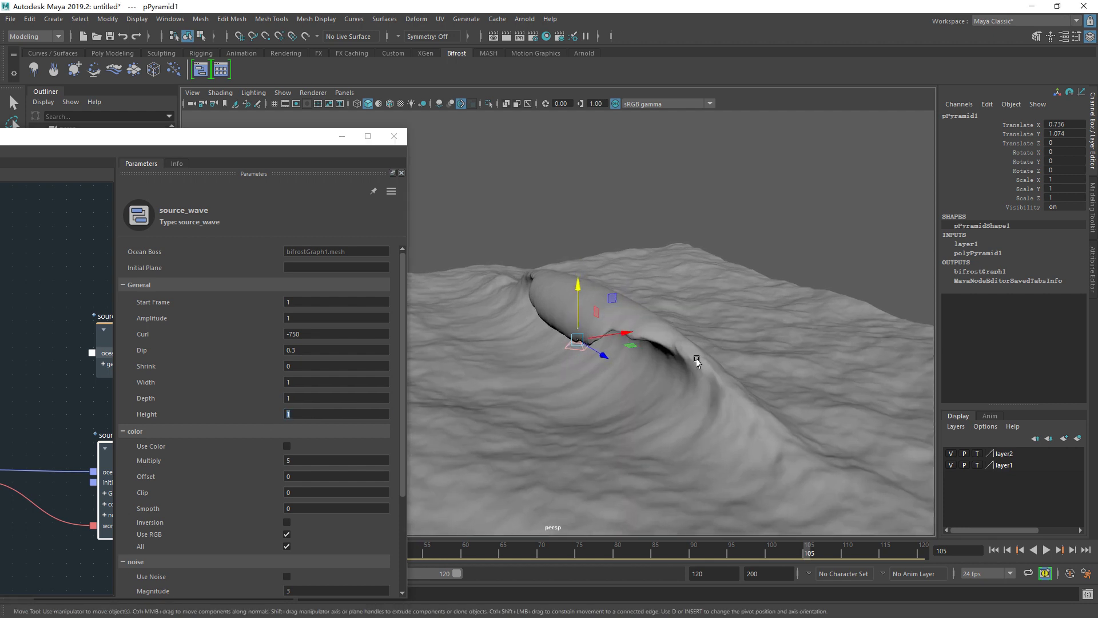
pyautogui.write('10')
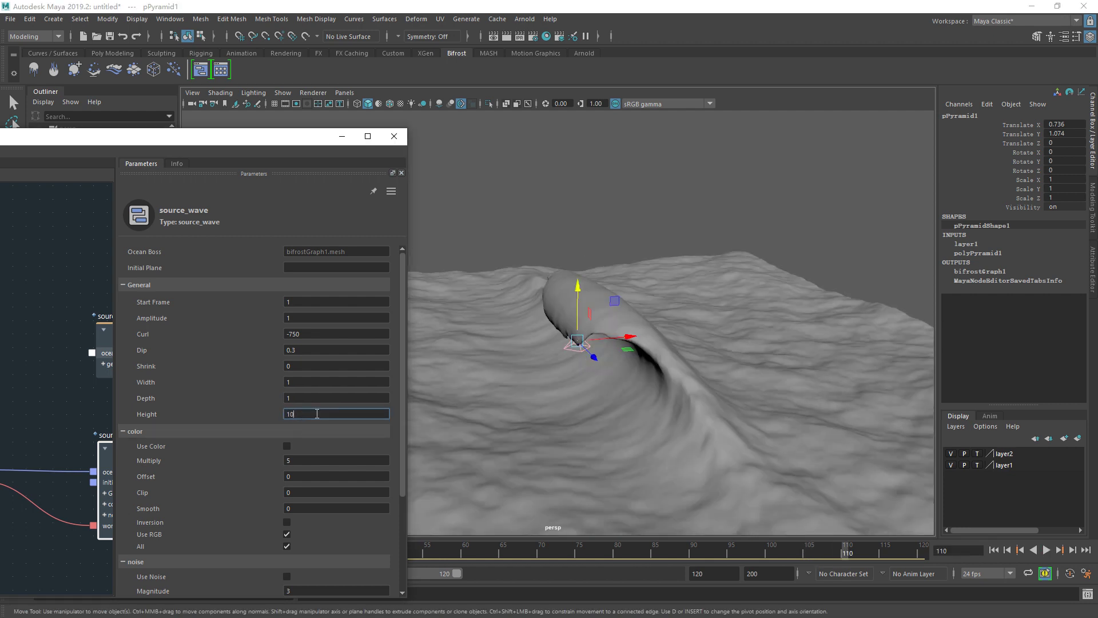
pyautogui.press('Return')
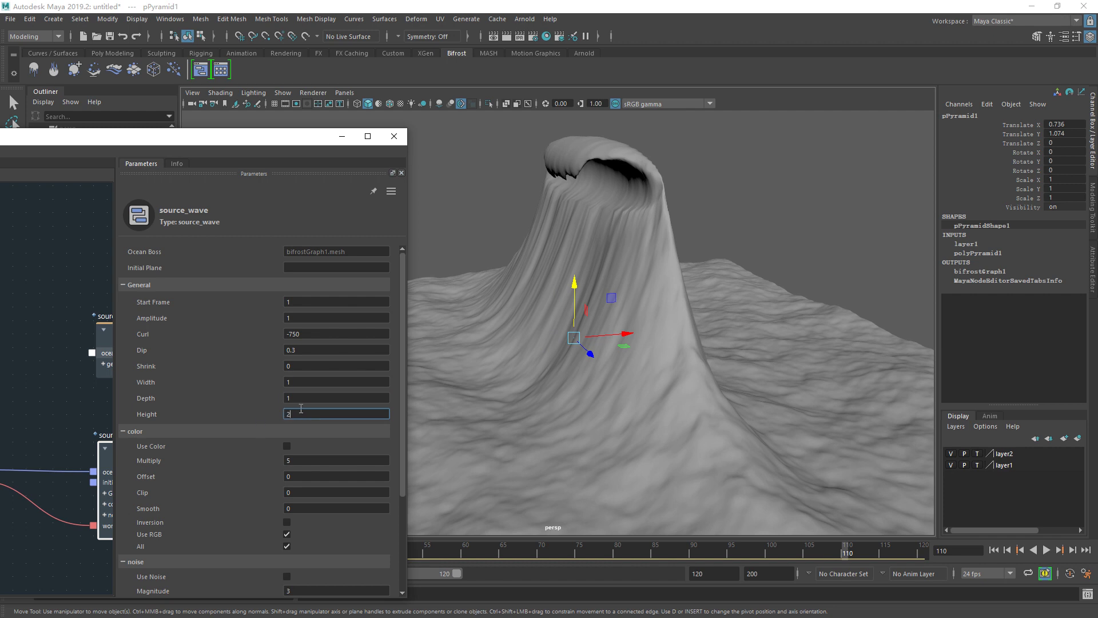
pyautogui.press('Return')
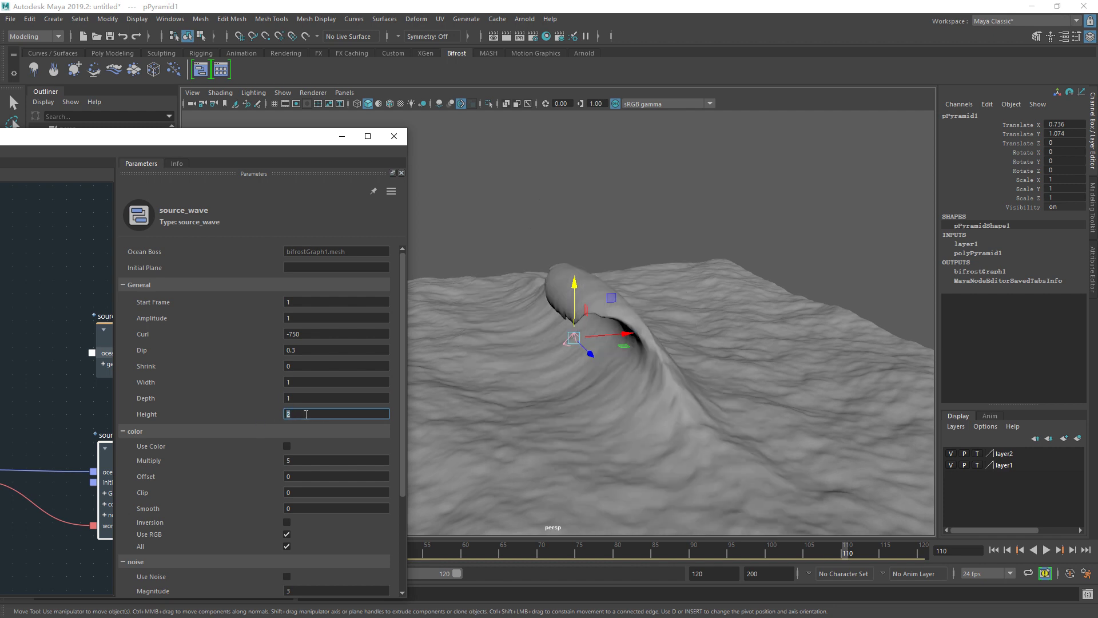
pyautogui.keyDown('alt'); pyautogui.moveTo(588, 374); pyautogui.dragTo(580, 368); pyautogui.keyUp('alt')
pyautogui.hotkey('alt', 'v')
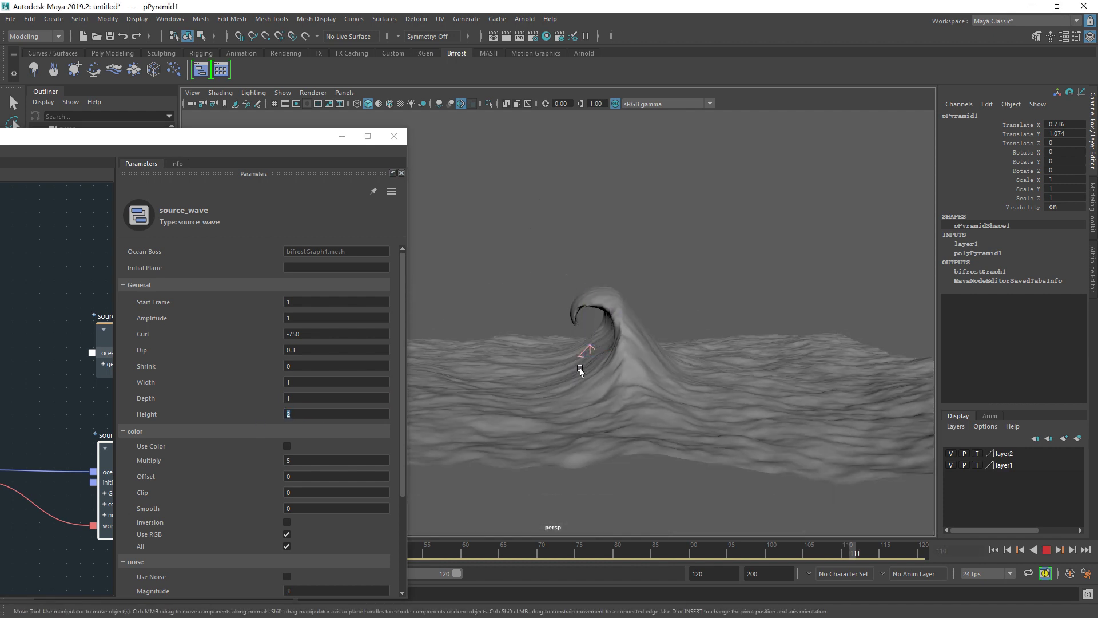
pyautogui.keyDown('alt'); pyautogui.moveTo(657, 362); pyautogui.dragTo(593, 362); pyautogui.keyUp('alt')
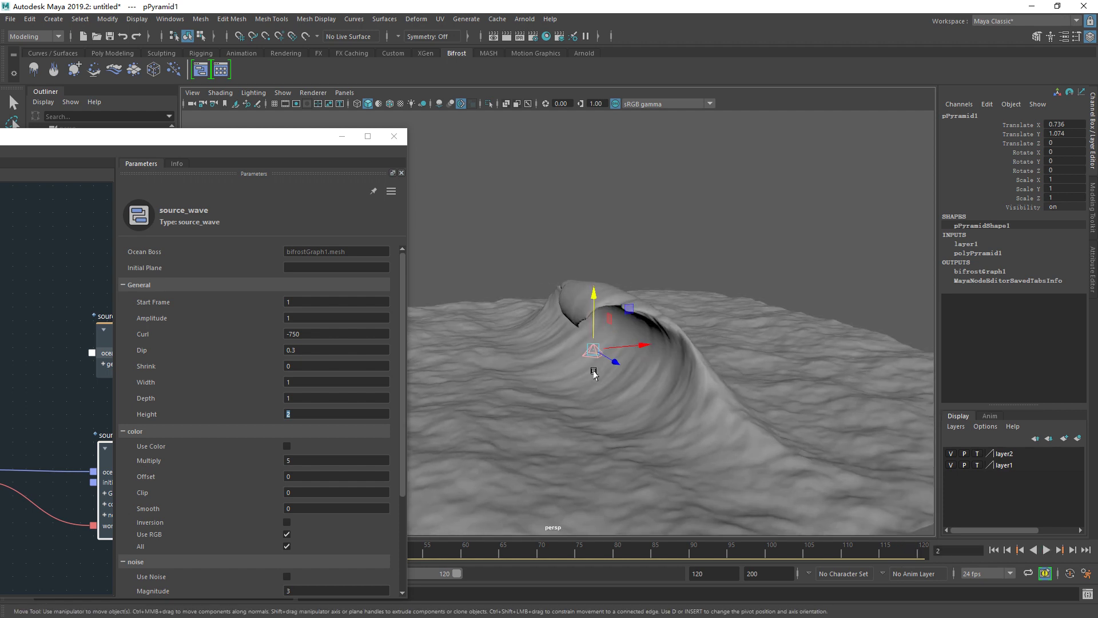
# Test Heights of 0.1 and -10, playing the animation to watch the wave sink into a trench.
pyautogui.click(303, 413)
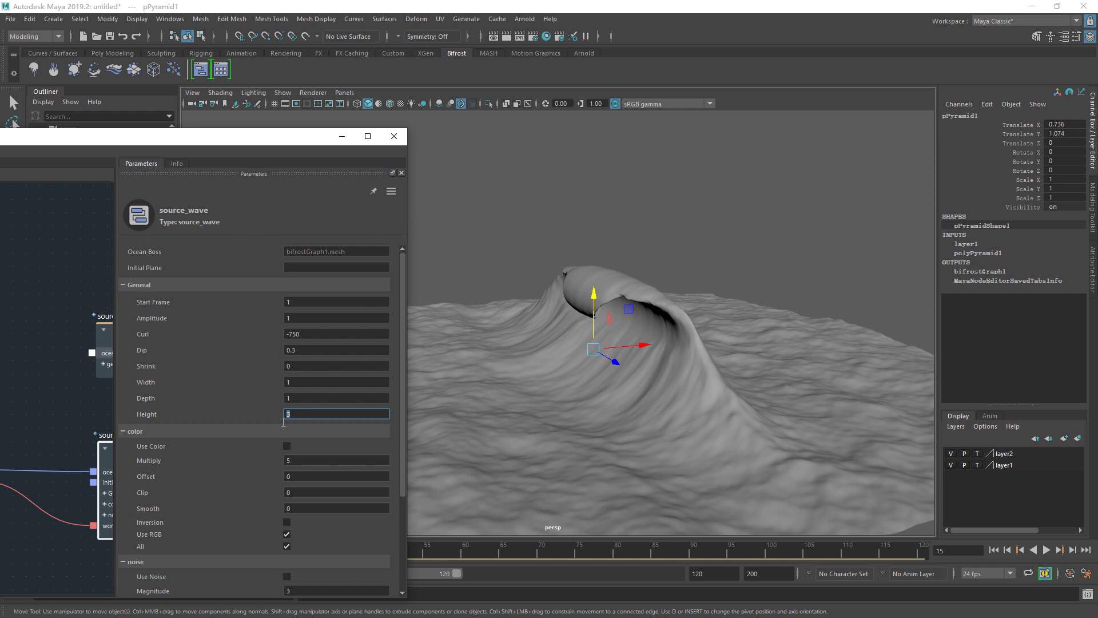
pyautogui.press('Return')
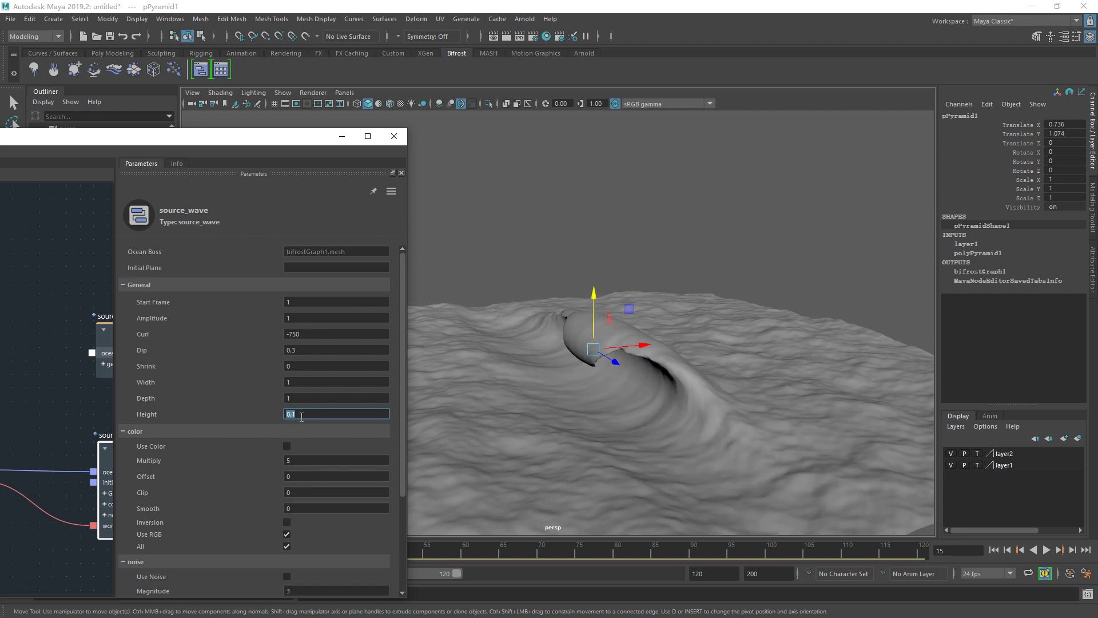
pyautogui.moveTo(305, 415); pyautogui.dragTo(283, 414)
pyautogui.press('Return')
pyautogui.write('-1')
pyautogui.press('Return')
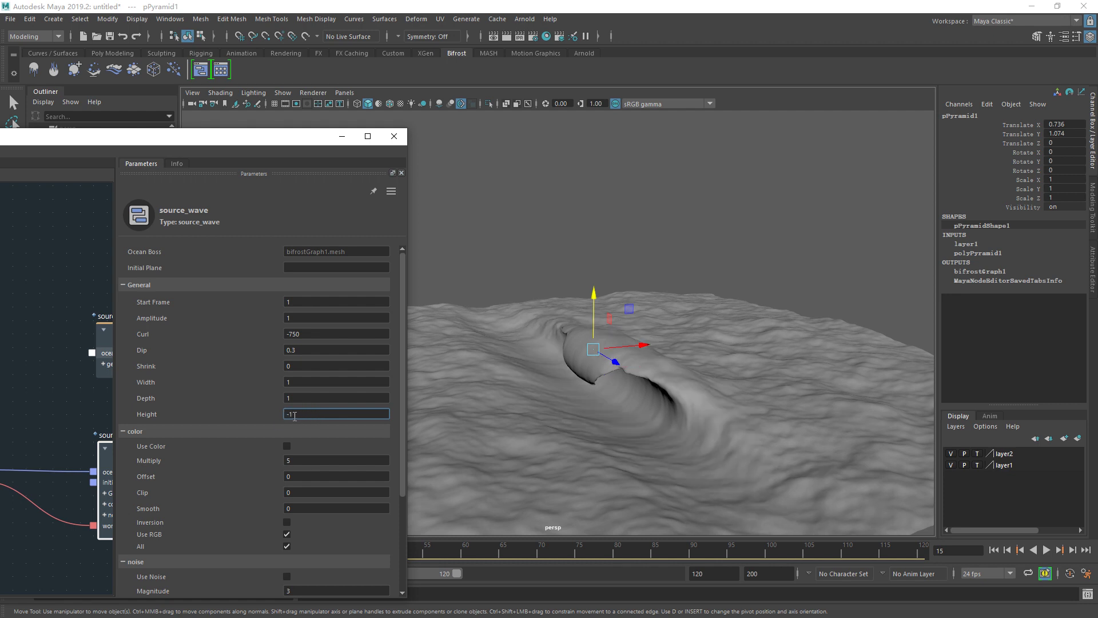
pyautogui.press('Return')
pyautogui.hotkey('alt', 'v')
pyautogui.moveTo(633, 397)
pyautogui.keyDown('alt'); pyautogui.mouseDown()
pyautogui.moveTo(591, 429)
pyautogui.moveTo(579, 423)
pyautogui.moveTo(684, 427)
pyautogui.moveTo(637, 400)
pyautogui.moveTo(488, 418)
pyautogui.mouseUp(); pyautogui.keyUp('alt')
pyautogui.hotkey('alt', 'v')
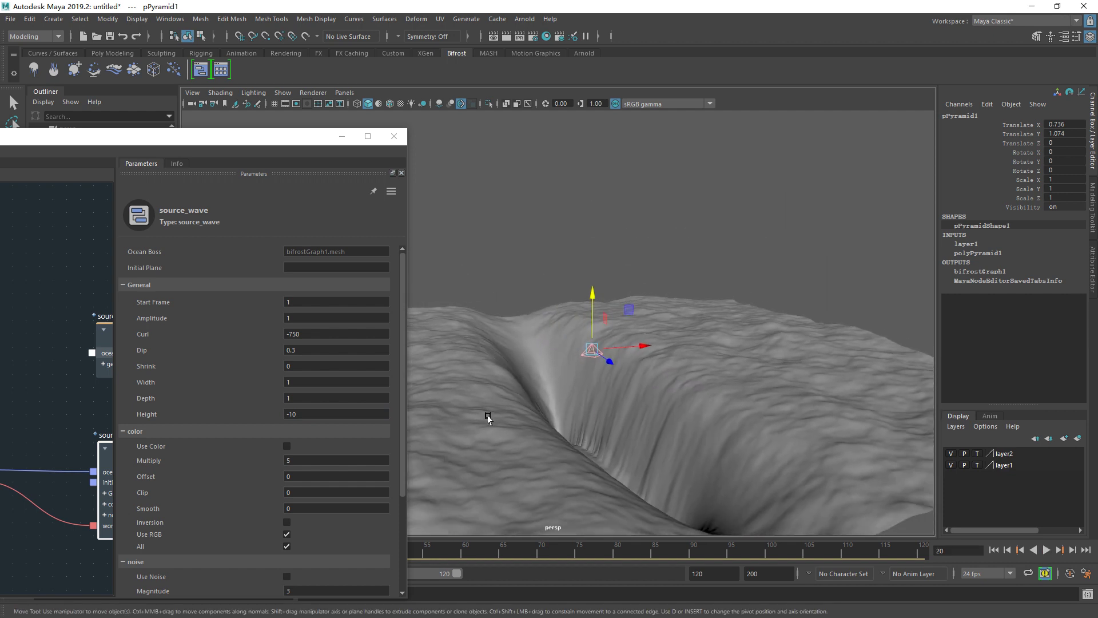
# Settle Height at 1 and play, then freeze, the curling wave.
pyautogui.click(290, 416)
pyautogui.write('1')
pyautogui.press('Return')
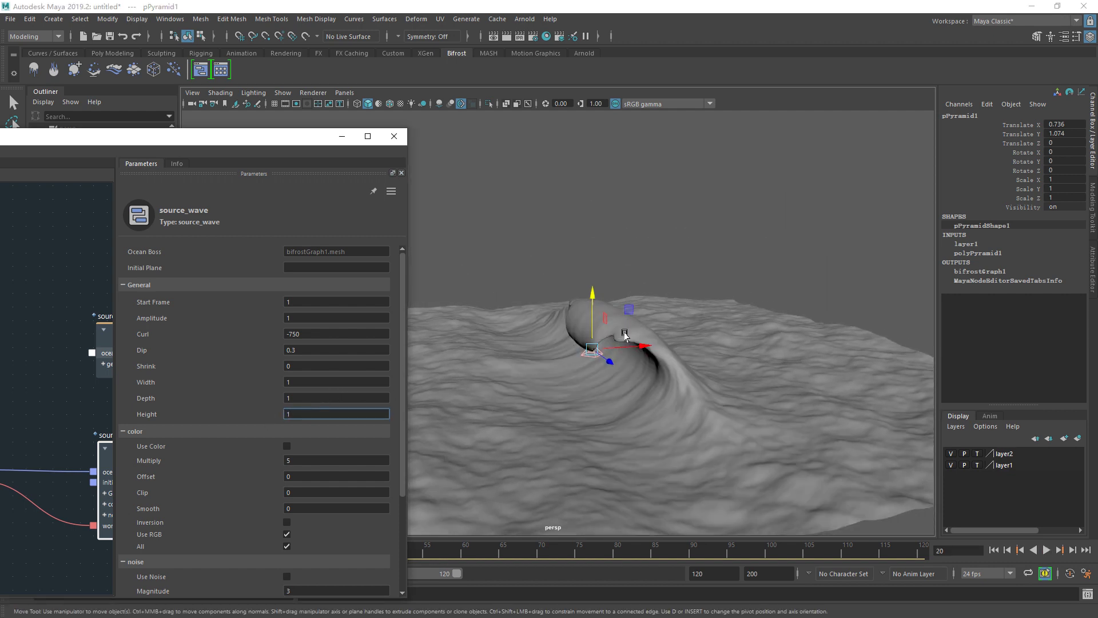
pyautogui.hotkey('alt', 'v')
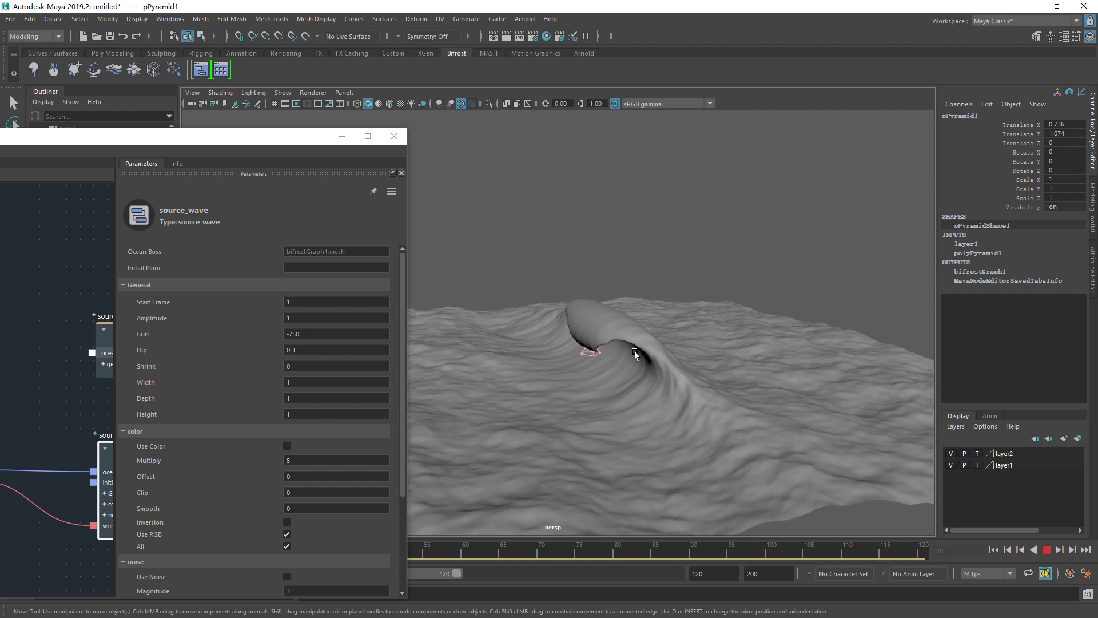
pyautogui.hotkey('alt', 'v')
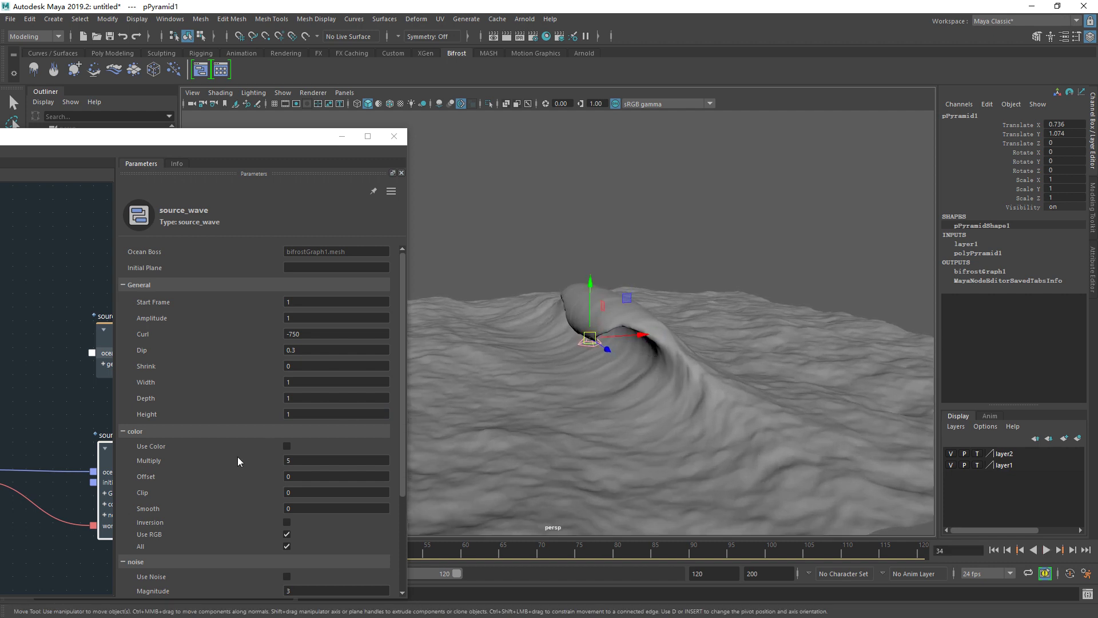
# Enable Use Color on source_wave and play to see a cyan ocean with a red crest.
pyautogui.scroll(-2, 219, 478)
pyautogui.scroll(1, 218, 478)
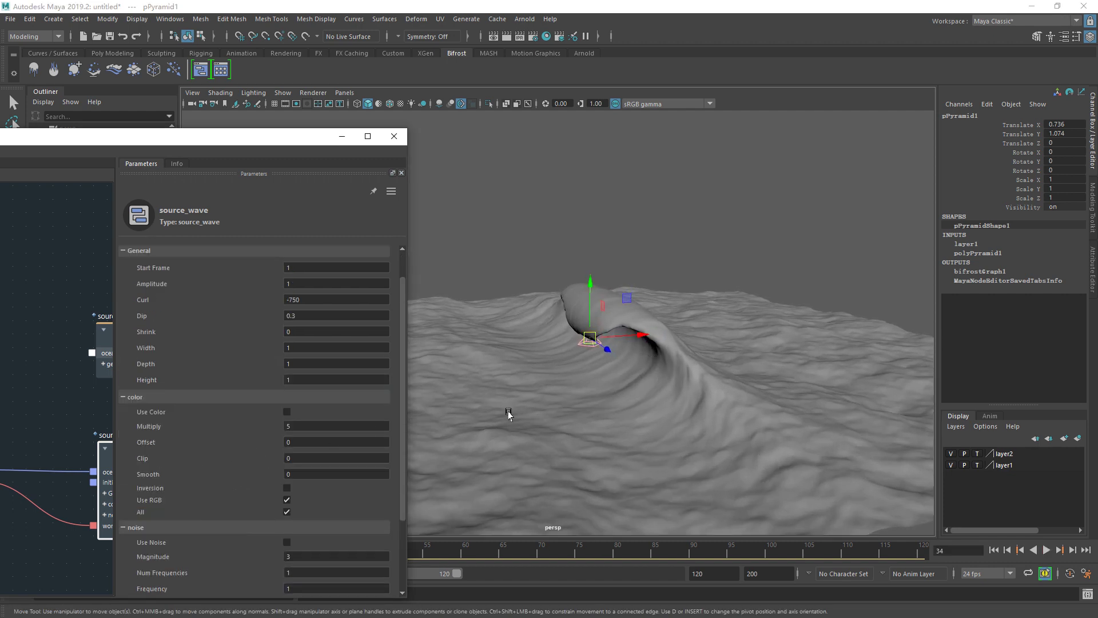
pyautogui.keyDown('alt'); pyautogui.moveTo(508, 413); pyautogui.dragTo(548, 414, button='middle'); pyautogui.keyUp('alt')
pyautogui.click(287, 411)
pyautogui.keyDown('alt'); pyautogui.moveTo(535, 372); pyautogui.dragTo(523, 375, button='middle'); pyautogui.keyUp('alt')
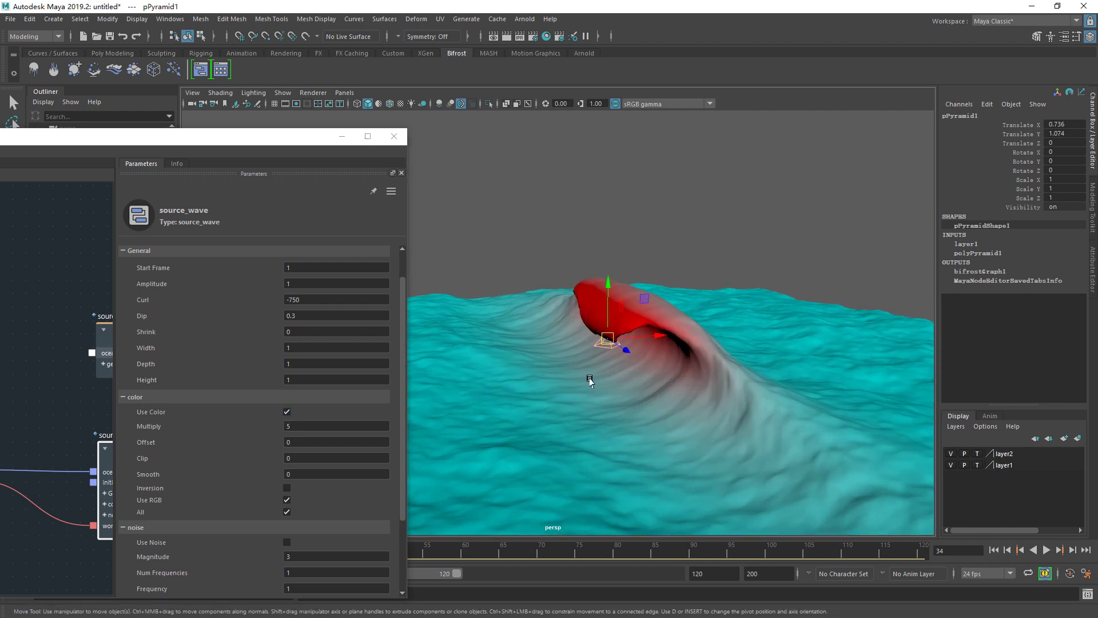
pyautogui.hotkey('alt', 'v')
pyautogui.moveTo(590, 380)
pyautogui.keyDown('alt'); pyautogui.mouseDown()
pyautogui.moveTo(613, 380)
pyautogui.moveTo(610, 343)
pyautogui.moveTo(635, 345)
pyautogui.moveTo(588, 350)
pyautogui.moveTo(614, 354)
pyautogui.mouseUp(); pyautogui.keyUp('alt')
pyautogui.hotkey('alt', 'v')
# Move pPyramid1 to Translate X -1.844, Y 1.099 to shift the wave crest.
pyautogui.press('e')
pyautogui.press('w')
pyautogui.moveTo(605, 301)
pyautogui.mouseDown()
pyautogui.moveTo(605, 252)
pyautogui.moveTo(605, 389)
pyautogui.moveTo(608, 307)
pyautogui.moveTo(683, 323)
pyautogui.moveTo(563, 346)
pyautogui.moveTo(569, 355)
pyautogui.mouseUp()
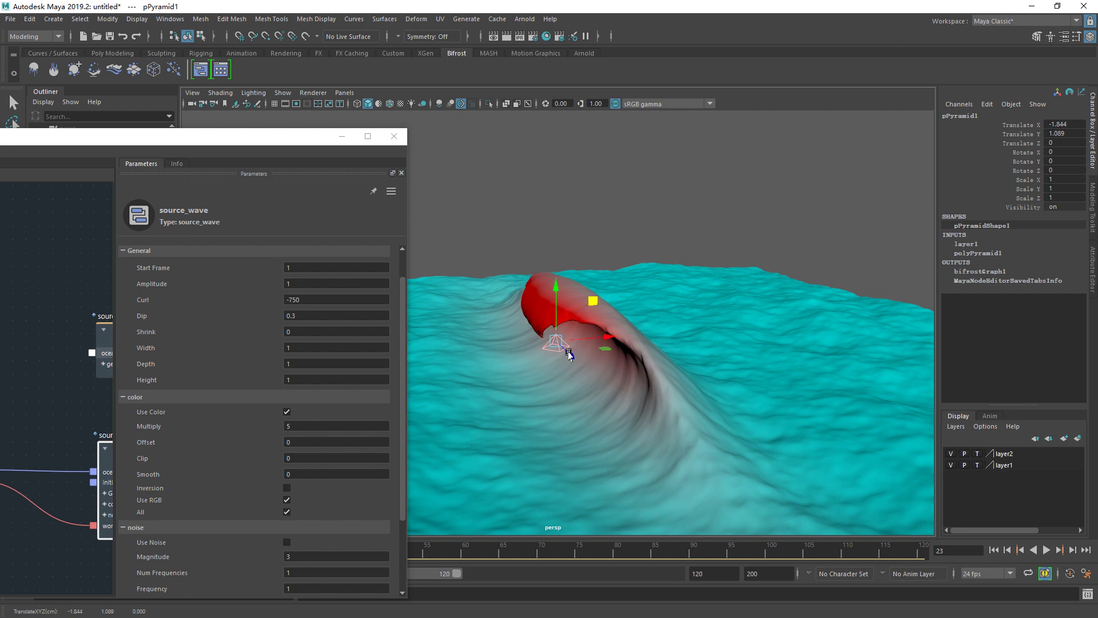
pyautogui.doubleClick(289, 427)
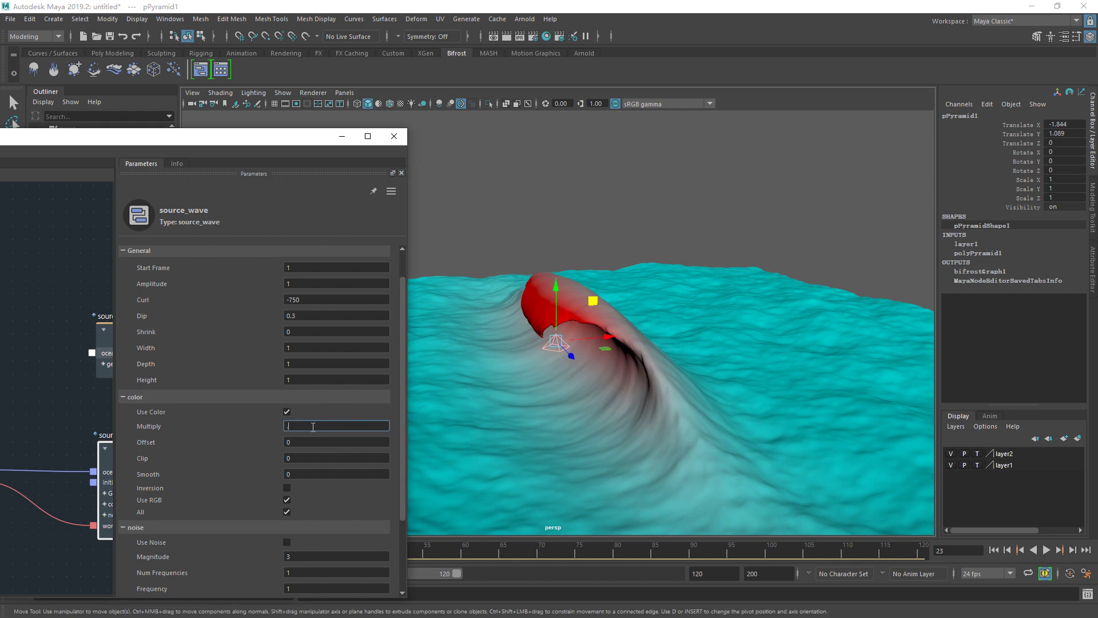
pyautogui.write('.5')
# Try colour Multiply values of 0.5, 10 and 20 on source_wave.
pyautogui.press('Return')
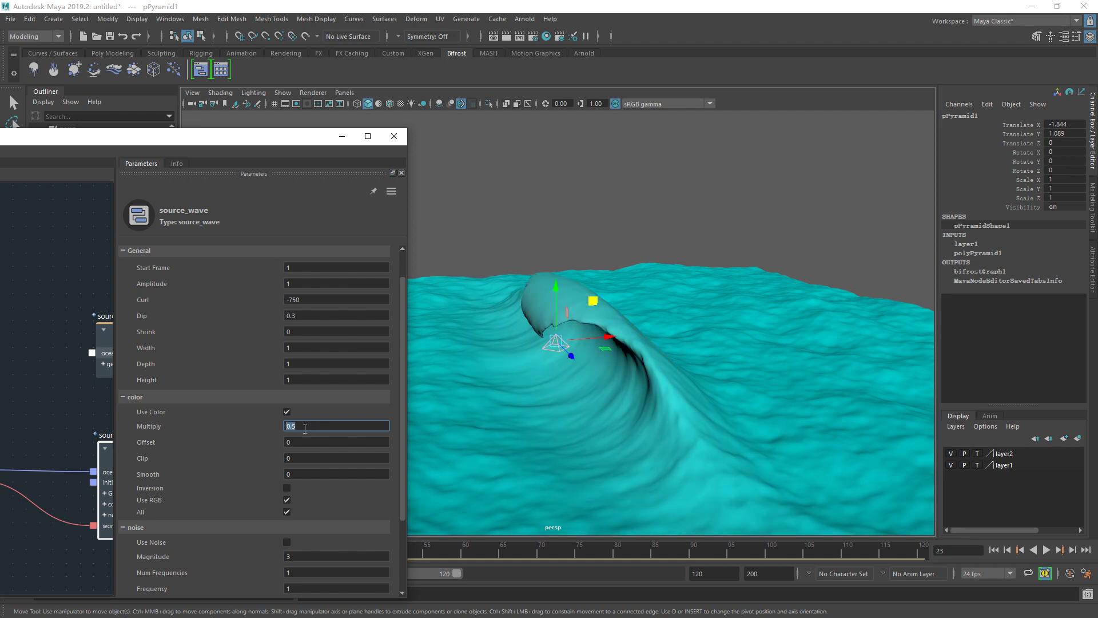
pyautogui.press('Return')
pyautogui.write('20')
pyautogui.press('Return')
# Set Multiply back to 5, nudge the pyramid along Z, and turn off Use RGB.
pyautogui.doubleClick(313, 426)
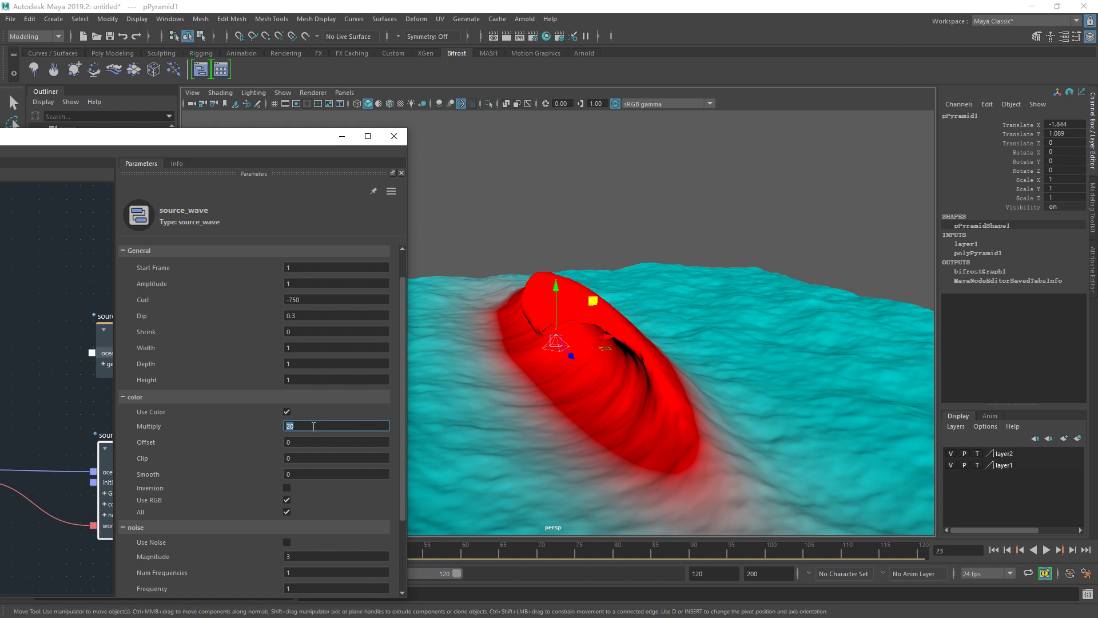
pyautogui.press('Return')
pyautogui.press('Tab')
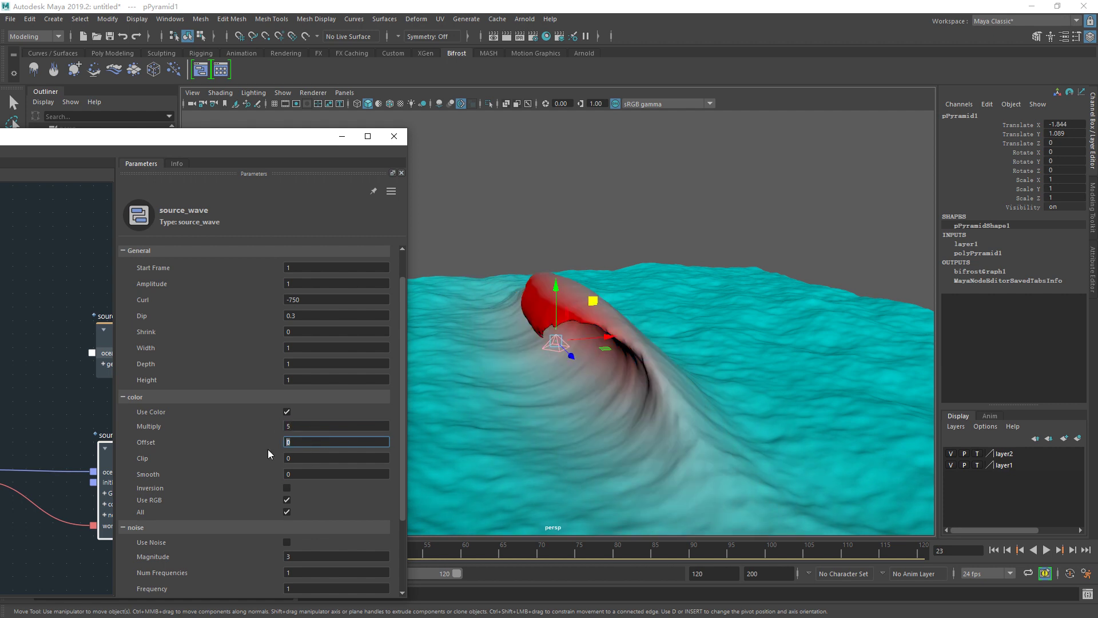
pyautogui.moveTo(571, 356); pyautogui.dragTo(582, 360)
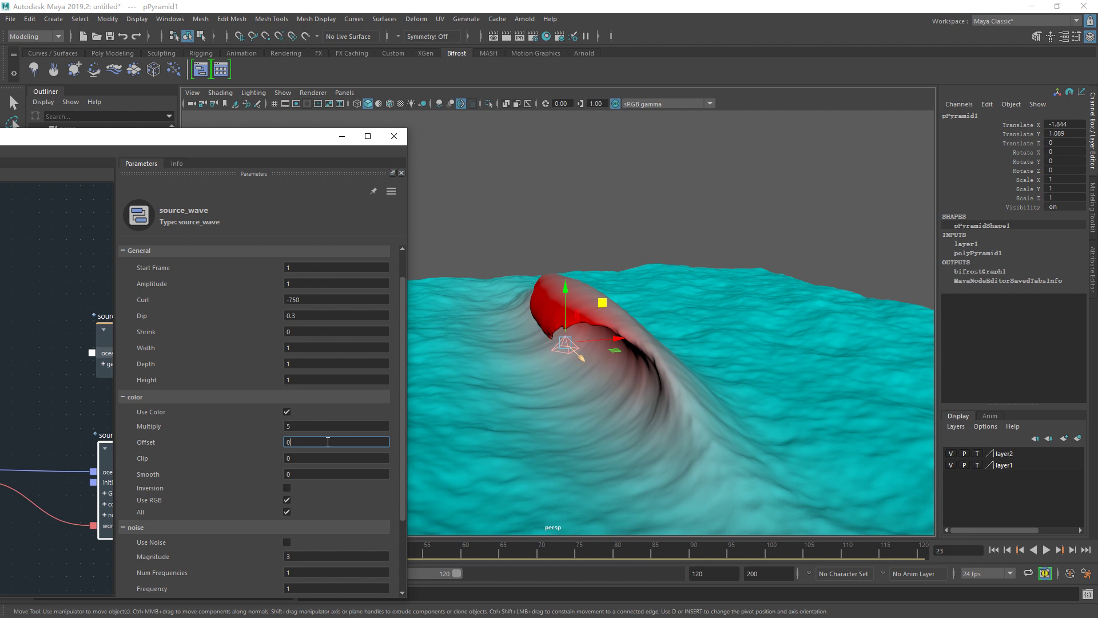
pyautogui.click(287, 499)
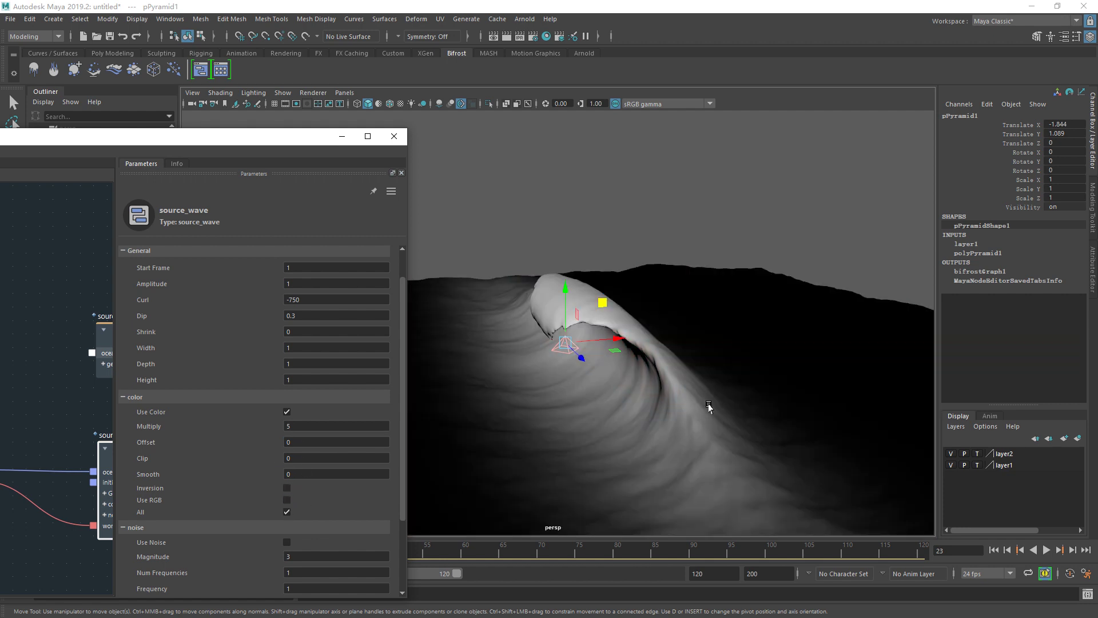
# Try colour Offset values of 1 and 2, turning off All and enabling Inversion.
pyautogui.doubleClick(303, 440)
pyautogui.write('1')
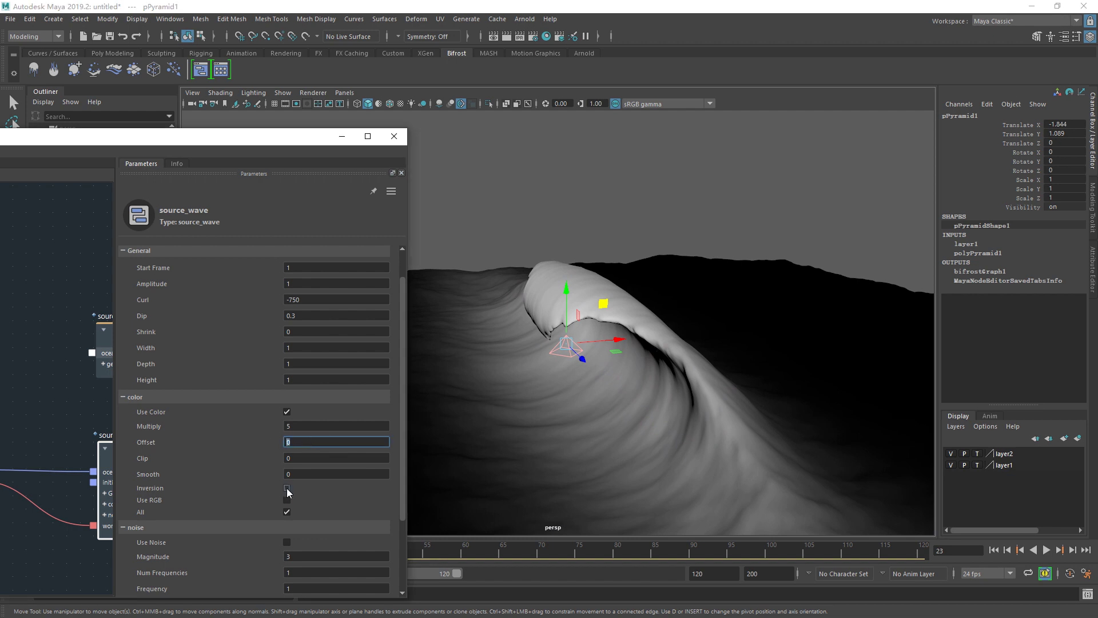
pyautogui.click(288, 511)
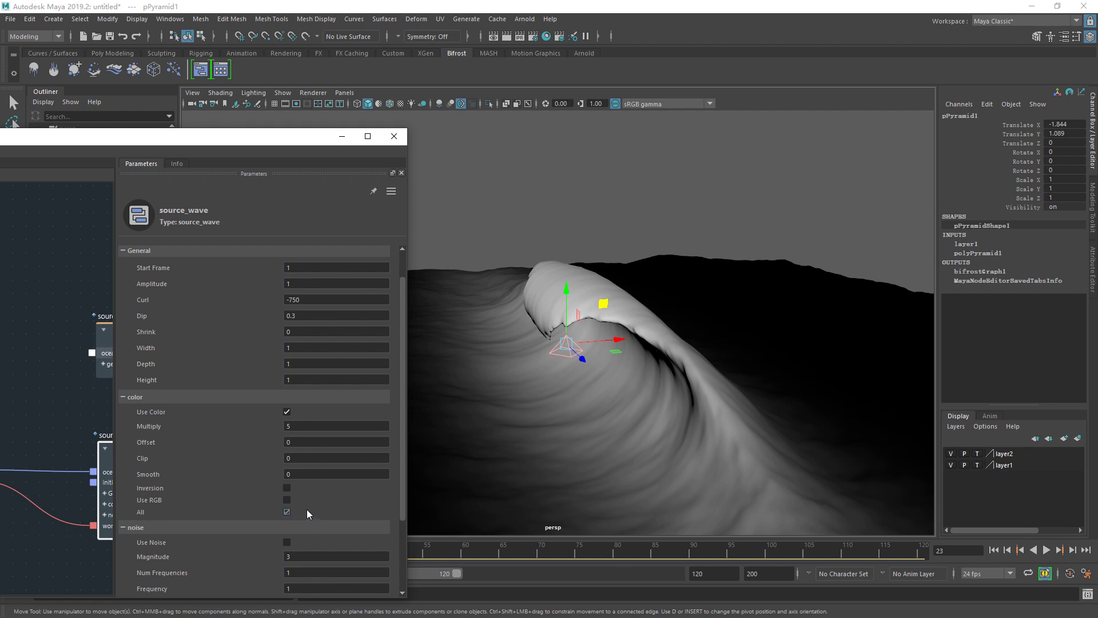
pyautogui.click(287, 487)
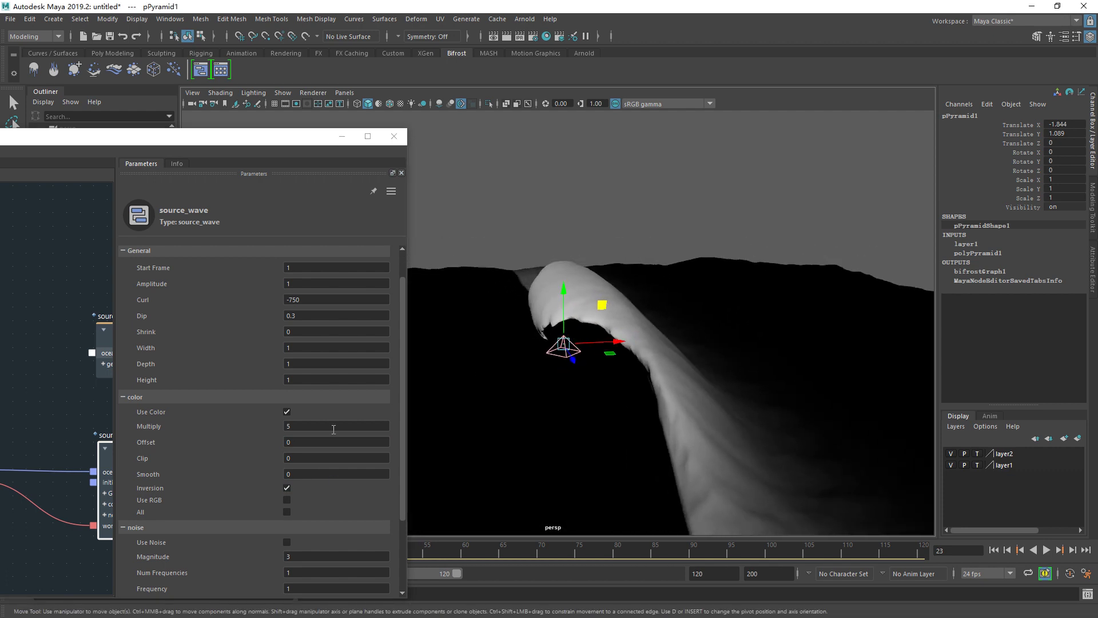
pyautogui.doubleClick(297, 441)
pyautogui.write('1')
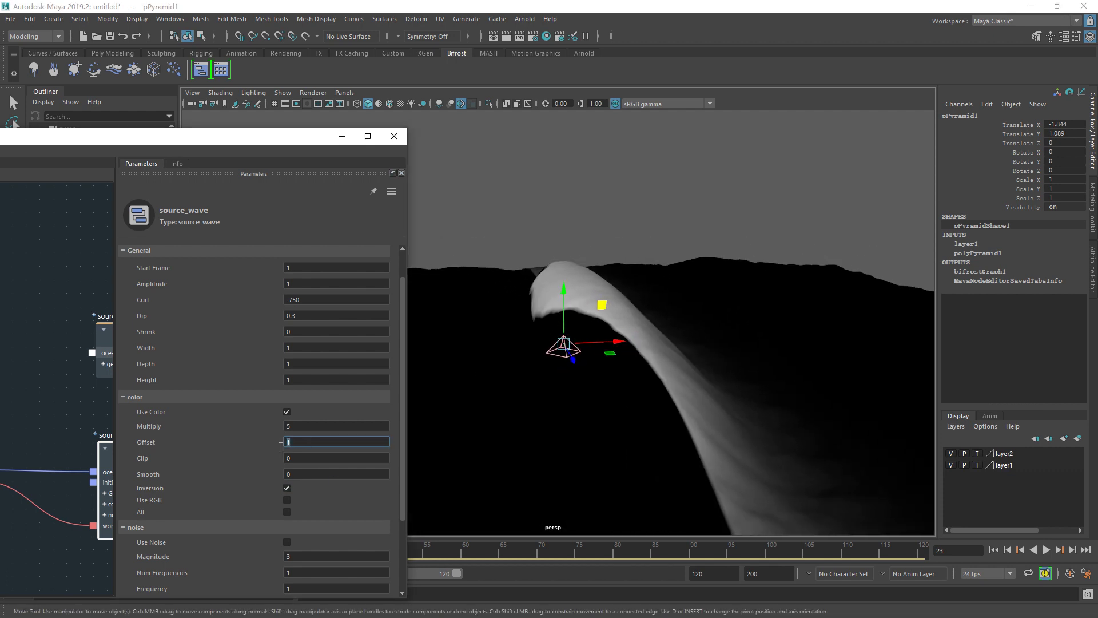
pyautogui.write('2')
pyautogui.press('Return')
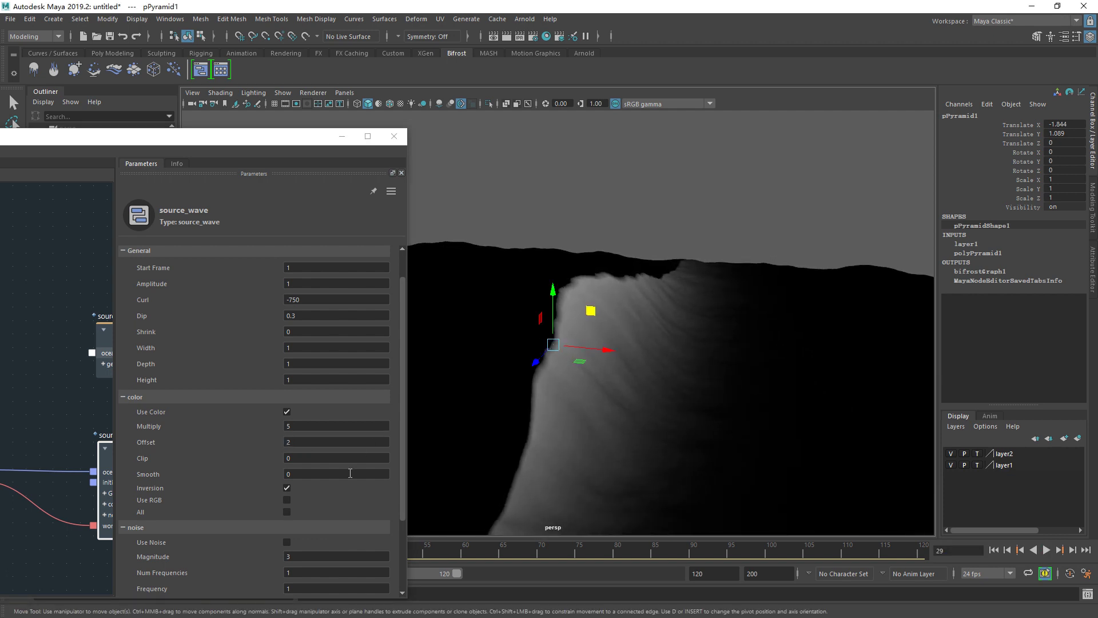
# Return Offset to 0, toggle Inversion off and back on, and play the animation.
pyautogui.keyDown('alt'); pyautogui.moveTo(582, 331); pyautogui.dragTo(616, 351); pyautogui.keyUp('alt')
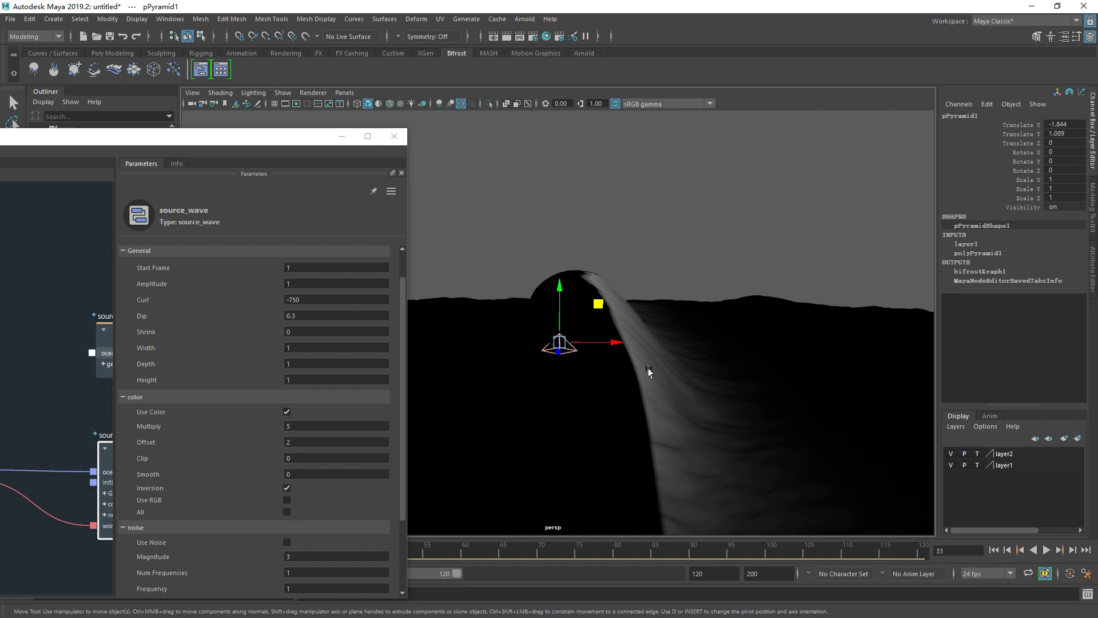
pyautogui.moveTo(657, 326)
pyautogui.keyDown('alt'); pyautogui.mouseDown()
pyautogui.moveTo(638, 316)
pyautogui.moveTo(668, 270)
pyautogui.moveTo(593, 319)
pyautogui.mouseUp(); pyautogui.keyUp('alt')
pyautogui.click(638, 316)
pyautogui.click(647, 238)
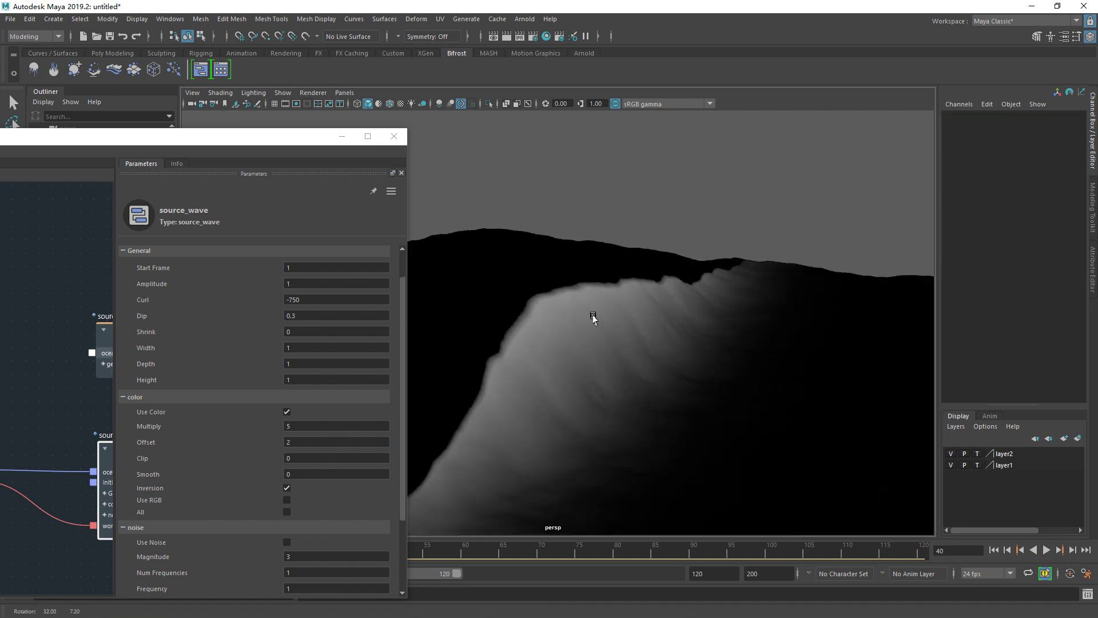
pyautogui.click(301, 443)
pyautogui.write('3')
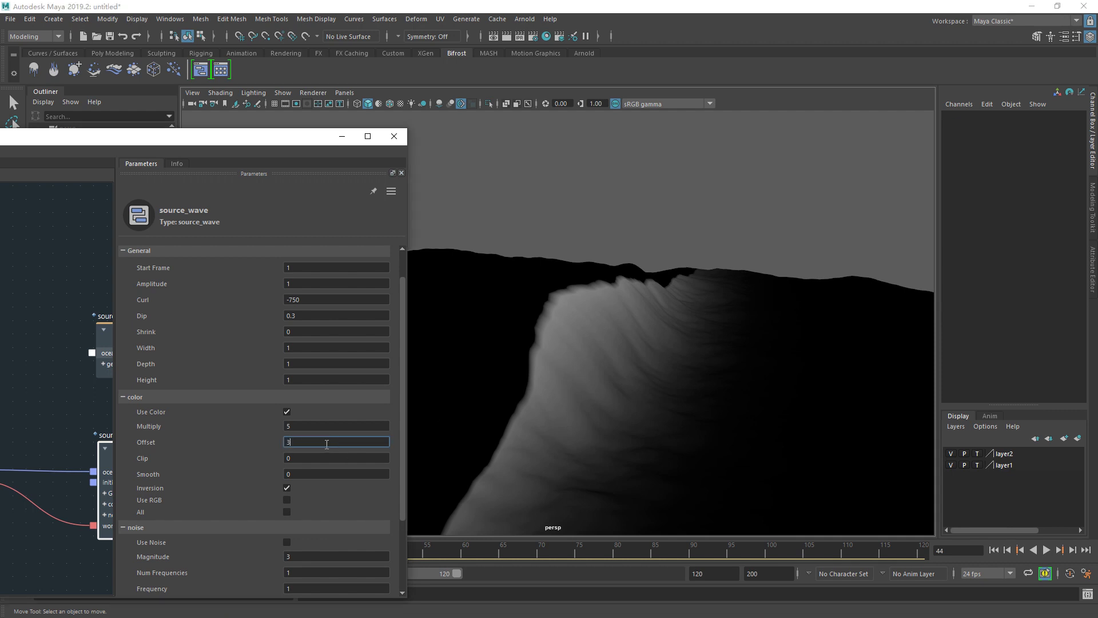
pyautogui.click(287, 487)
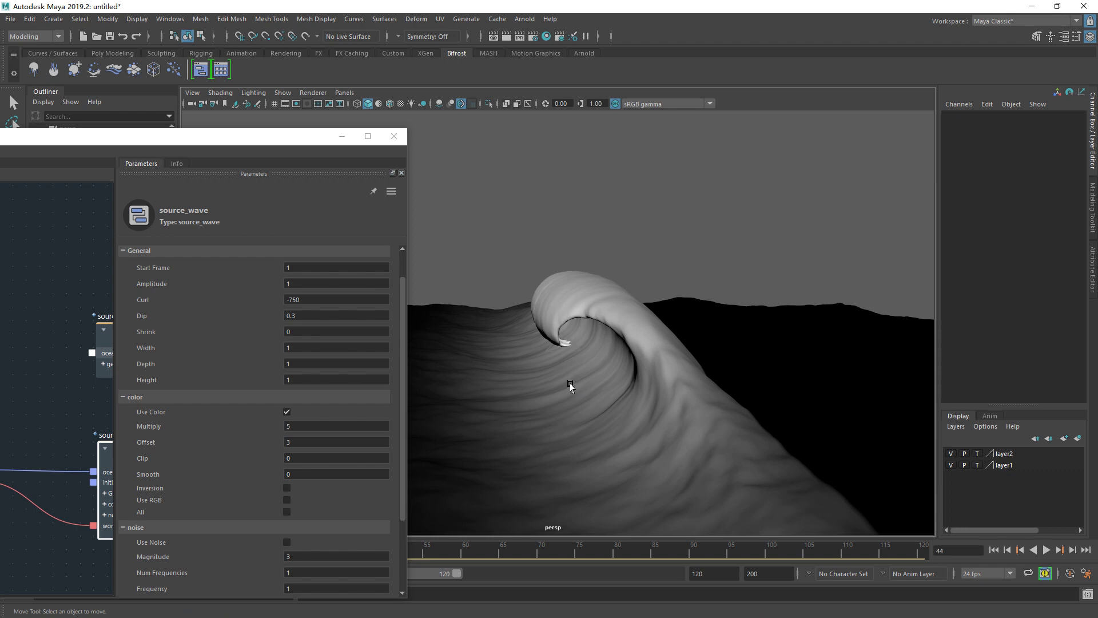
pyautogui.hotkey('alt', 'shift', 'v')
pyautogui.click(288, 444)
pyautogui.write('0')
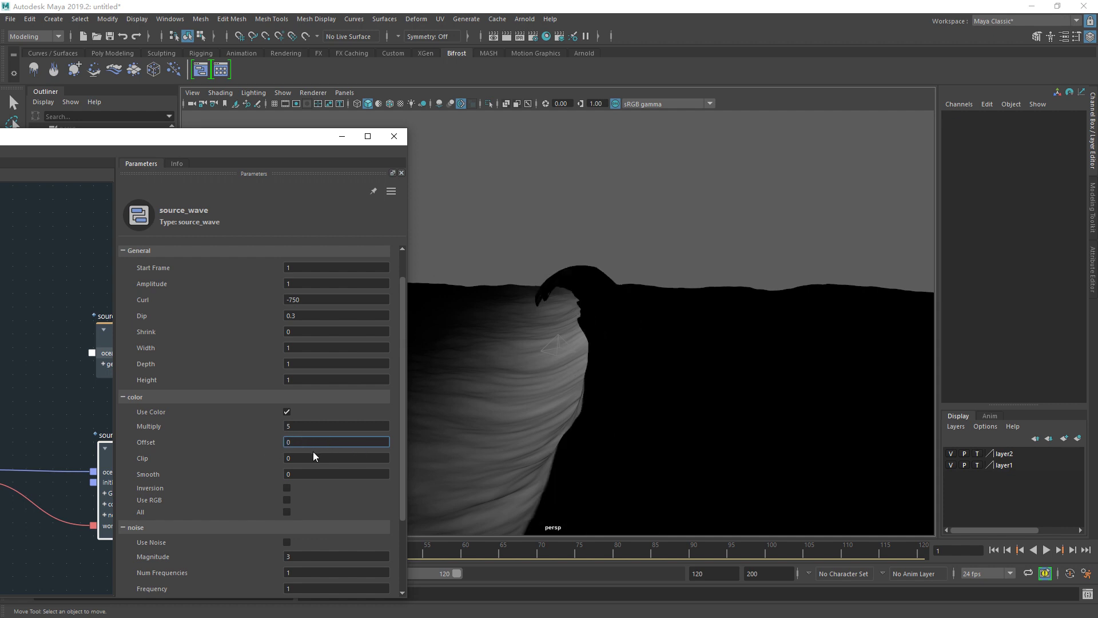
pyautogui.hotkey('alt', 'v')
pyautogui.hotkey('alt', 'v')
pyautogui.click(286, 487)
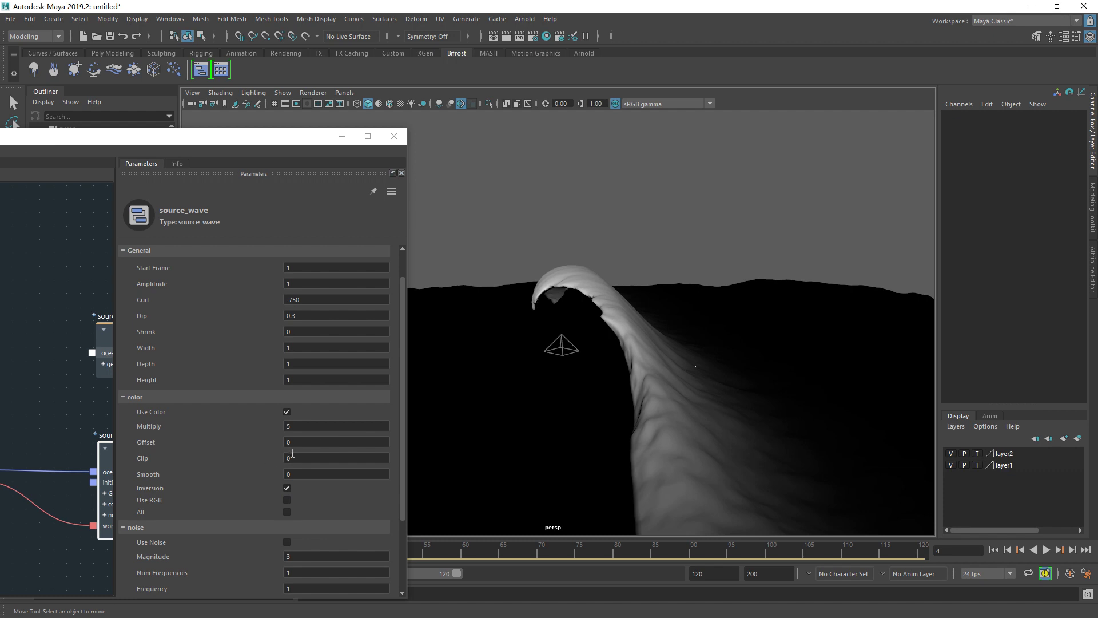
# Try colour Clip values of 1, 0.3 and 0.1, previewing with playback.
pyautogui.doubleClick(298, 459)
pyautogui.write('1')
pyautogui.press('Return')
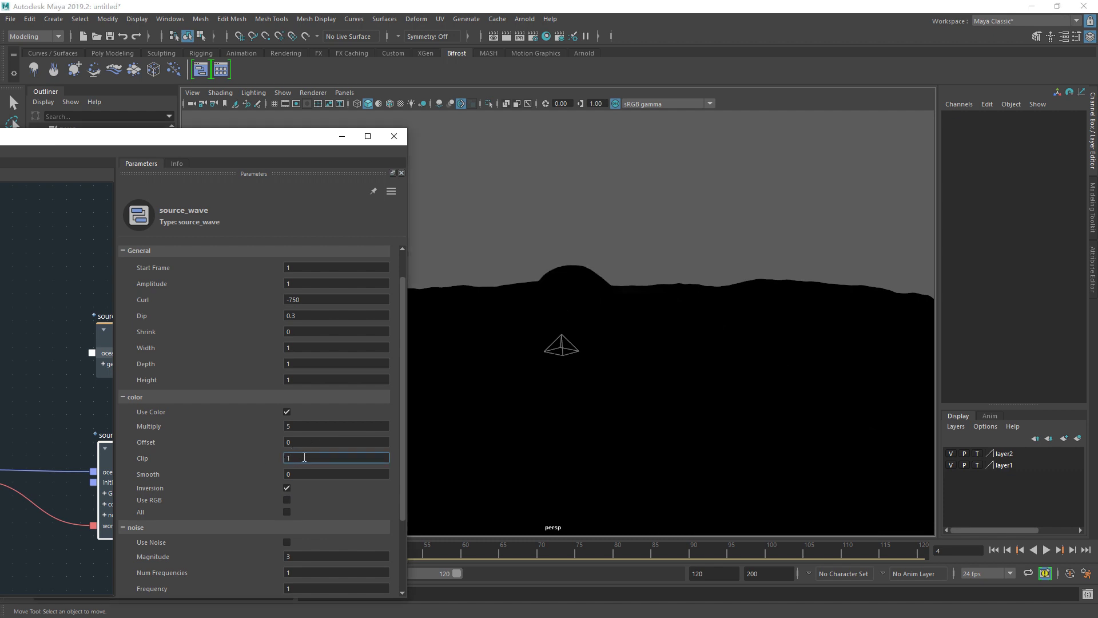
pyautogui.write('0.3')
pyautogui.doubleClick(304, 460)
pyautogui.write('0.1')
pyautogui.press('Return')
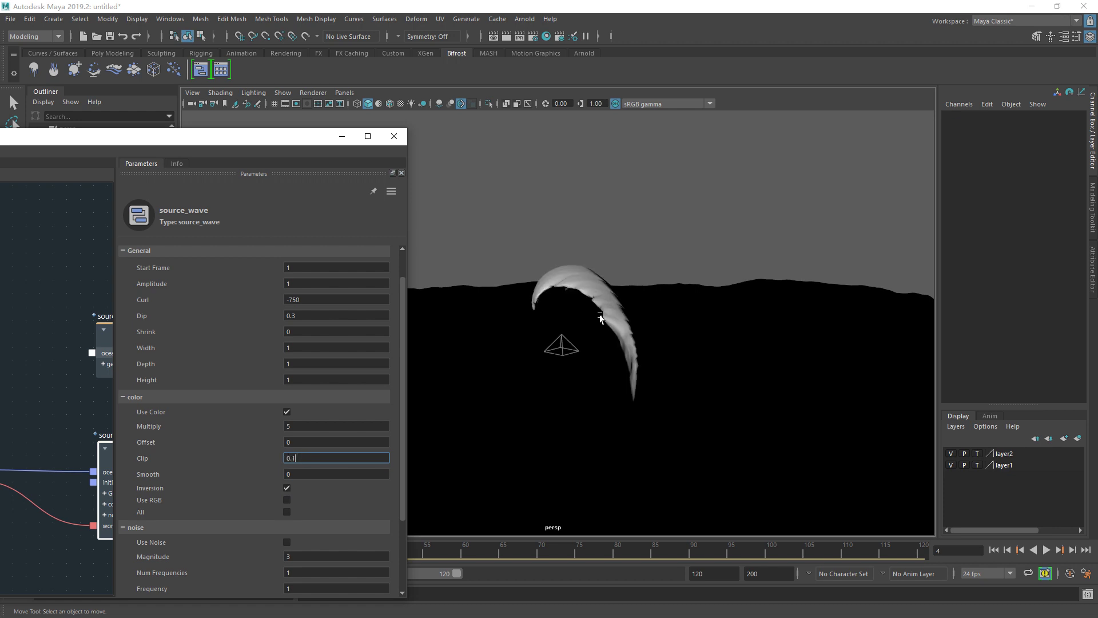
pyautogui.press('Return')
pyautogui.hotkey('alt', 'v')
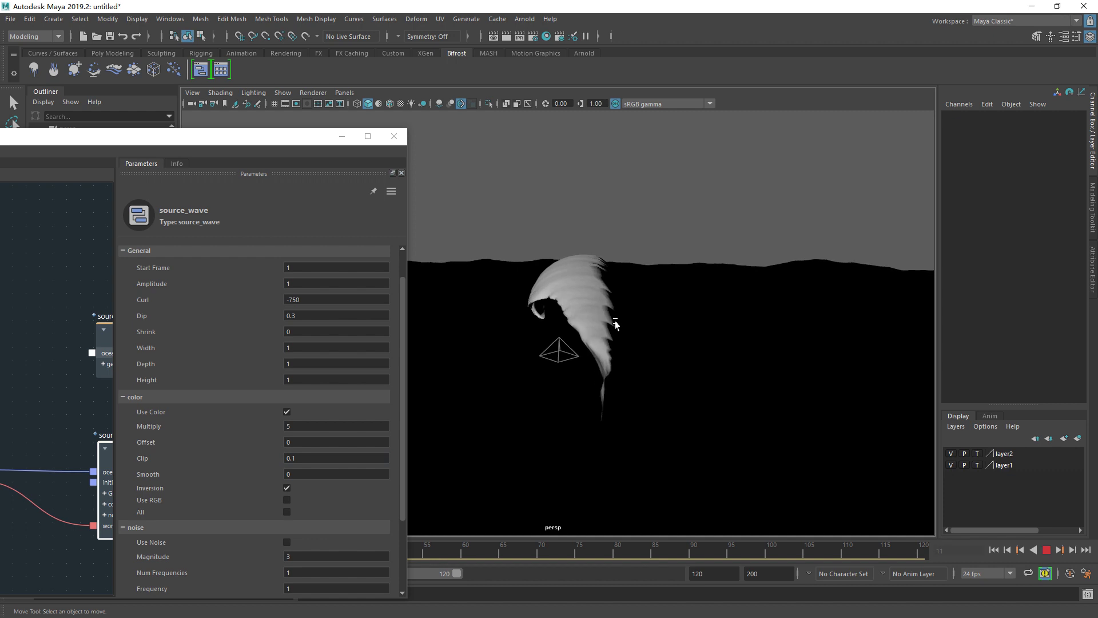
pyautogui.hotkey('alt', 'v')
# Try colour Smooth values of 0.1 and then 0.5.
pyautogui.doubleClick(306, 472)
pyautogui.write('1')
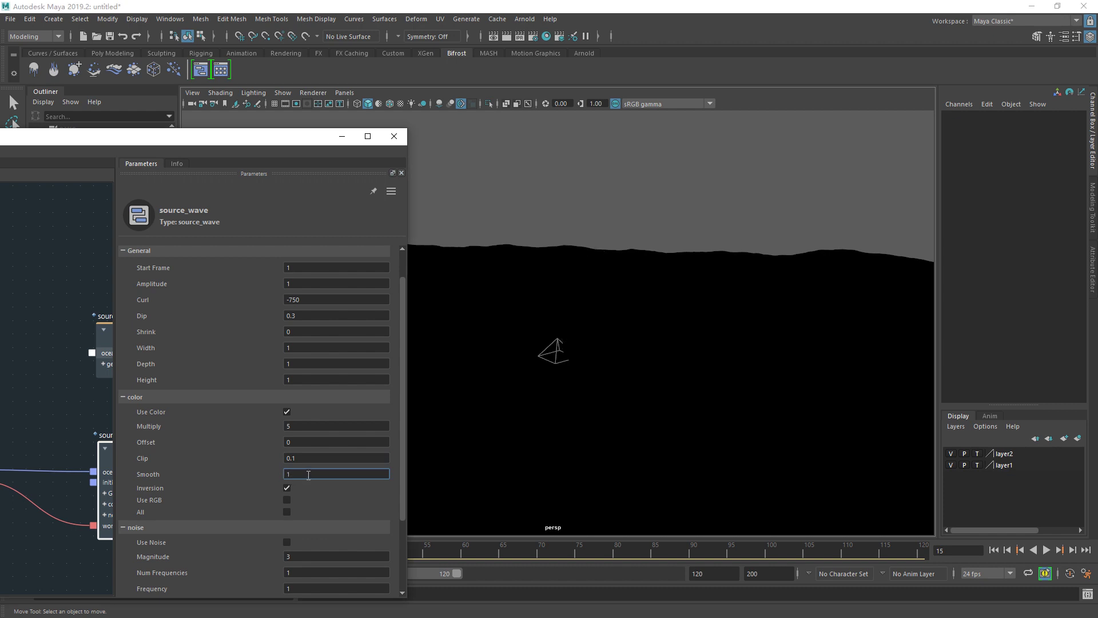
pyautogui.press('Return')
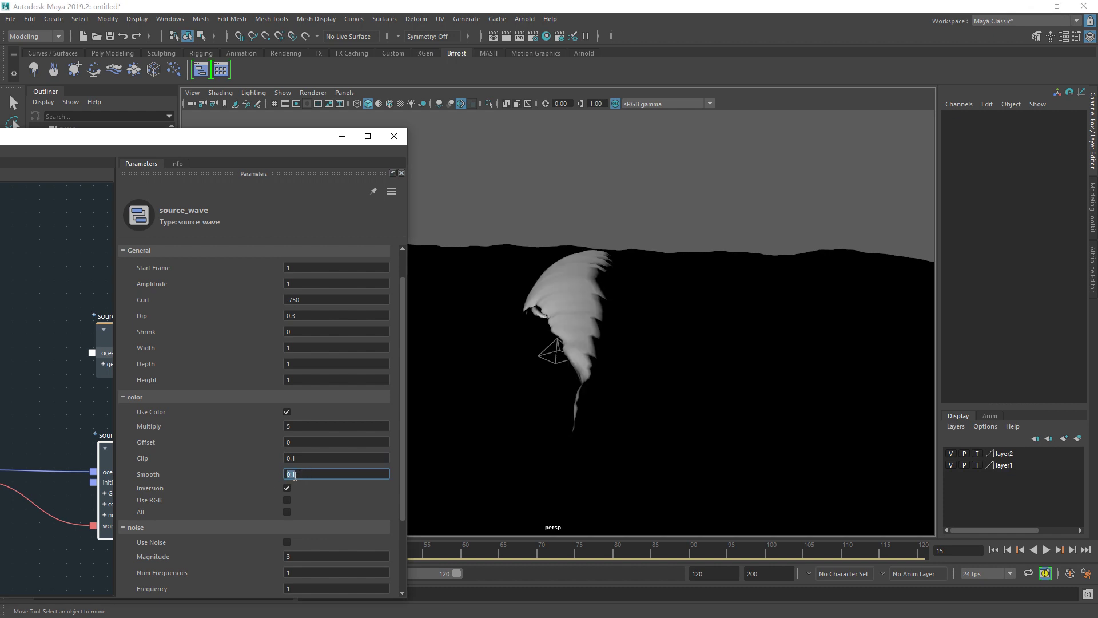
pyautogui.press('Return')
pyautogui.doubleClick(306, 474)
pyautogui.write('.5')
pyautogui.press('Return')
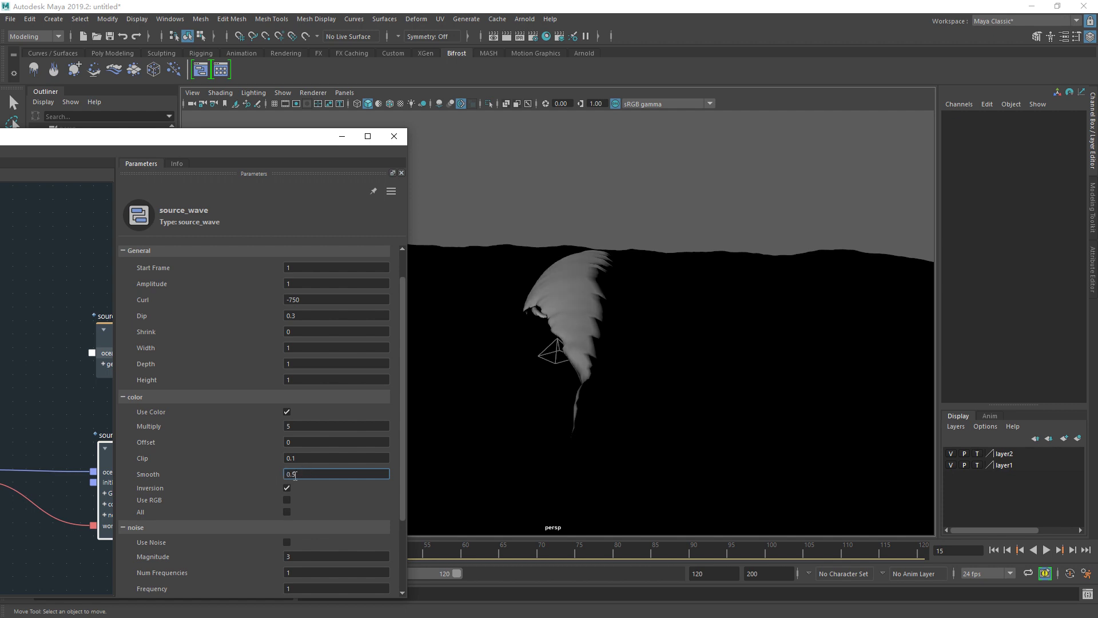
# Reset Clip to 0 and re-enter the Smooth value, ending at 0.5.
pyautogui.doubleClick(304, 457)
pyautogui.write('0')
pyautogui.press('Return')
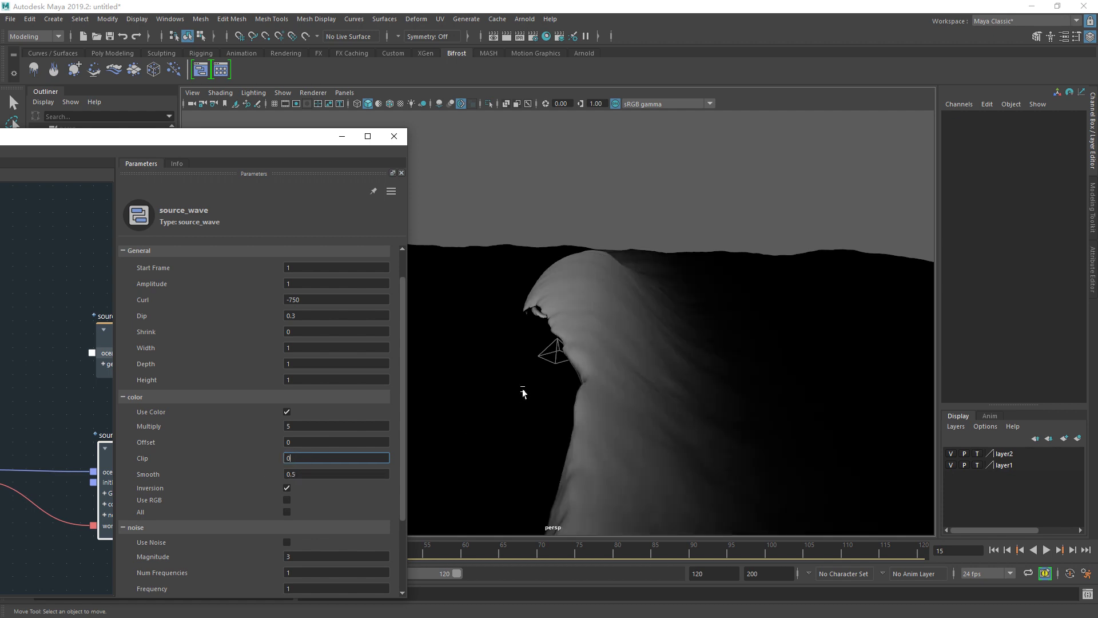
pyautogui.doubleClick(306, 474)
pyautogui.write('0.0')
pyautogui.press('Return')
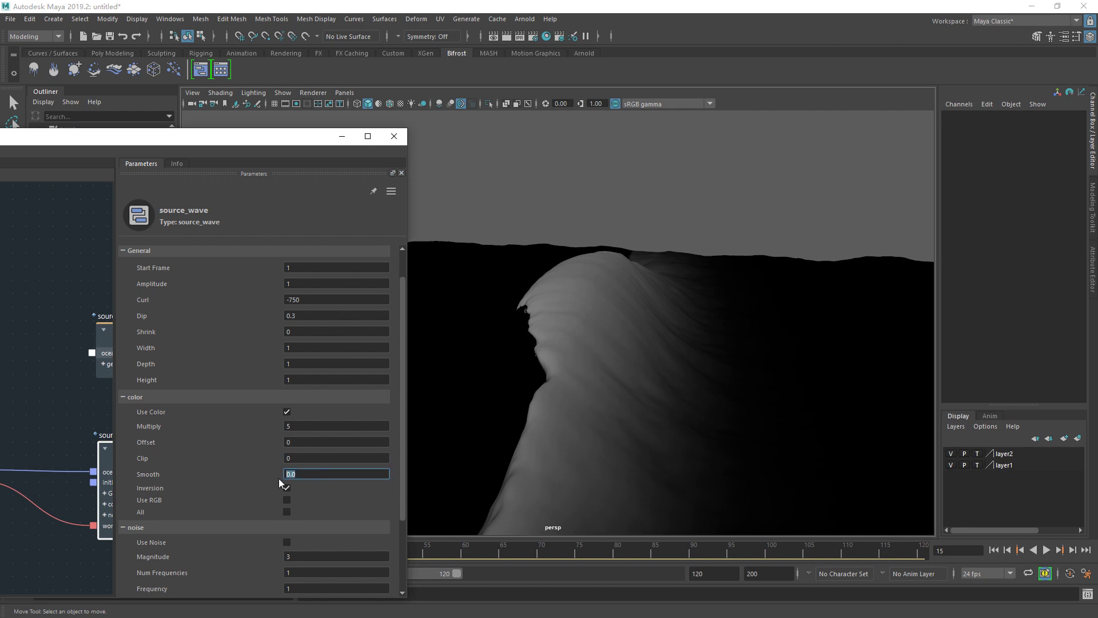
pyautogui.write('0')
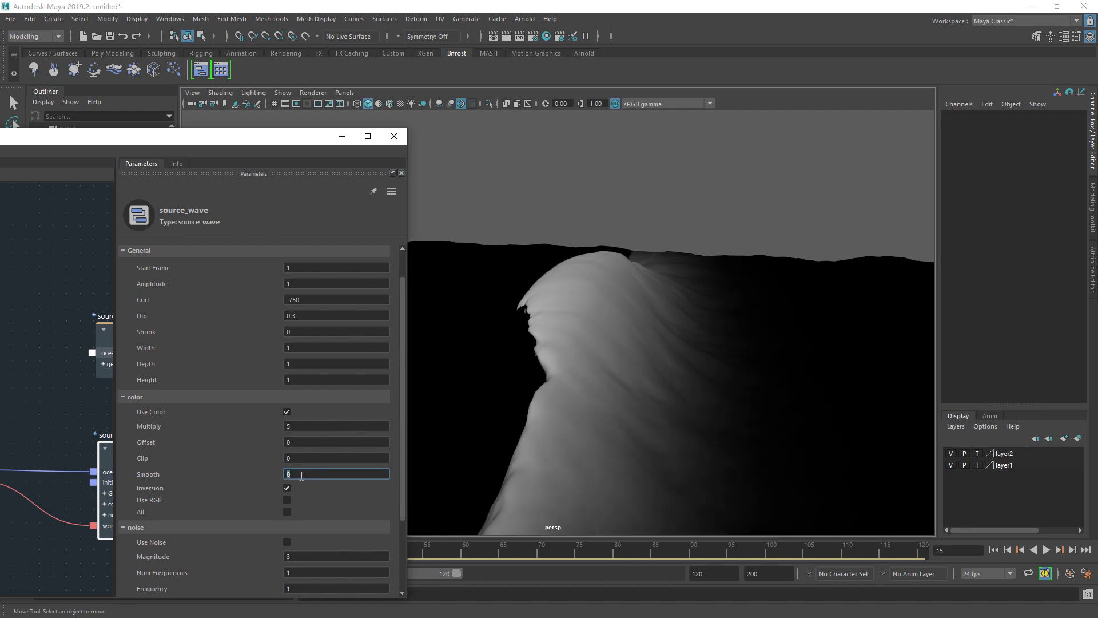
pyautogui.press('Return')
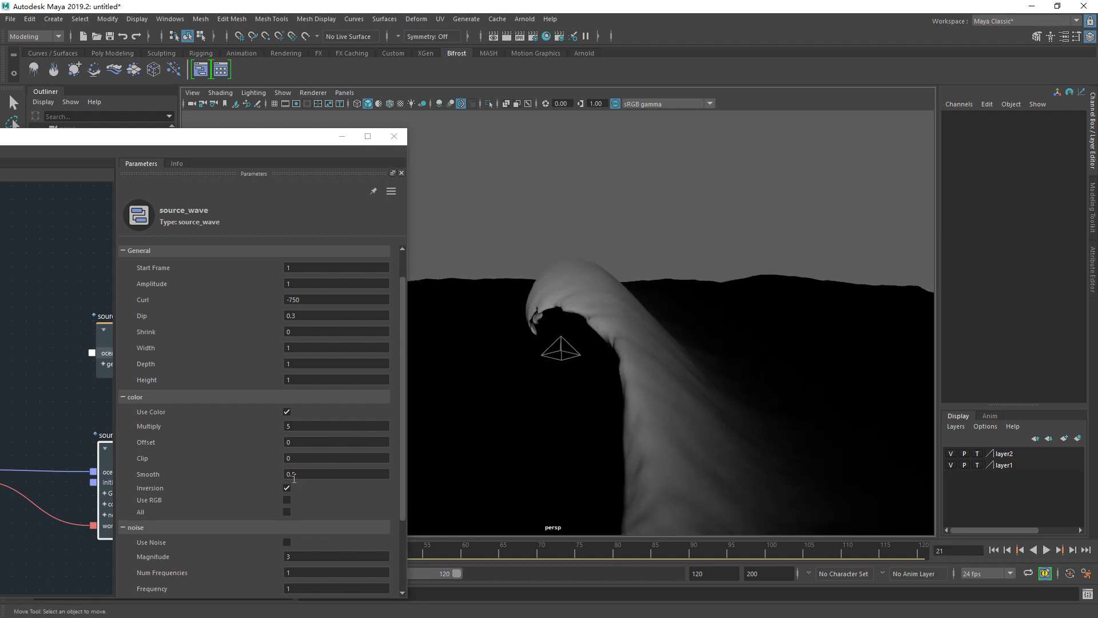
# Turn on All and try colour Smooth values of 0, 1 and 0.8, previewing playback.
pyautogui.click(287, 512)
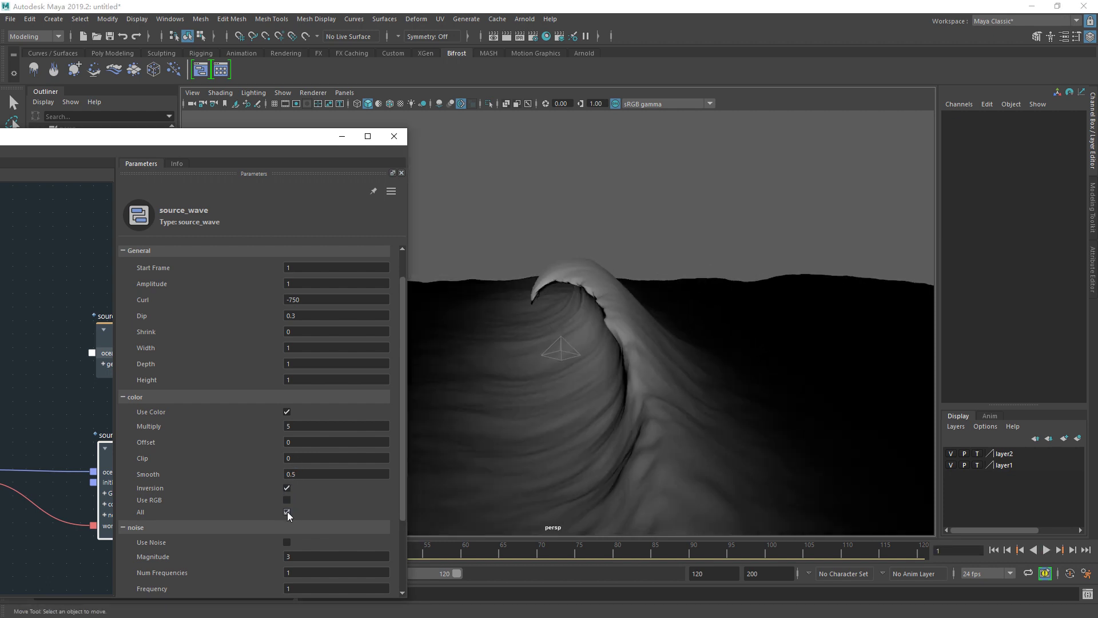
pyautogui.keyDown('alt'); pyautogui.moveTo(571, 338); pyautogui.dragTo(551, 402); pyautogui.keyUp('alt')
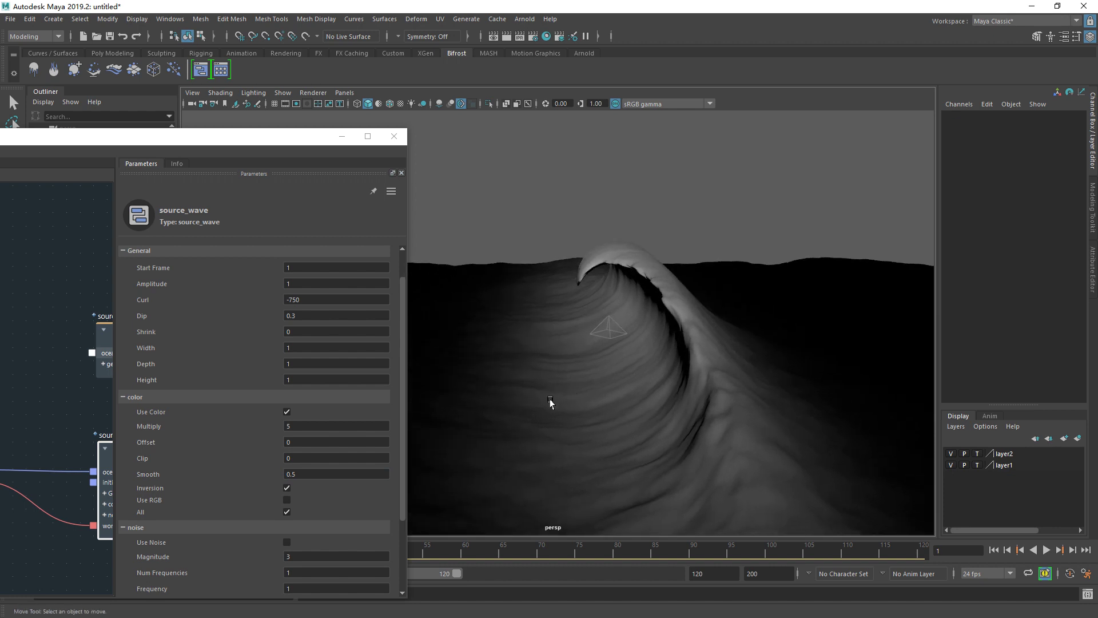
pyautogui.click(314, 475)
pyautogui.write('0')
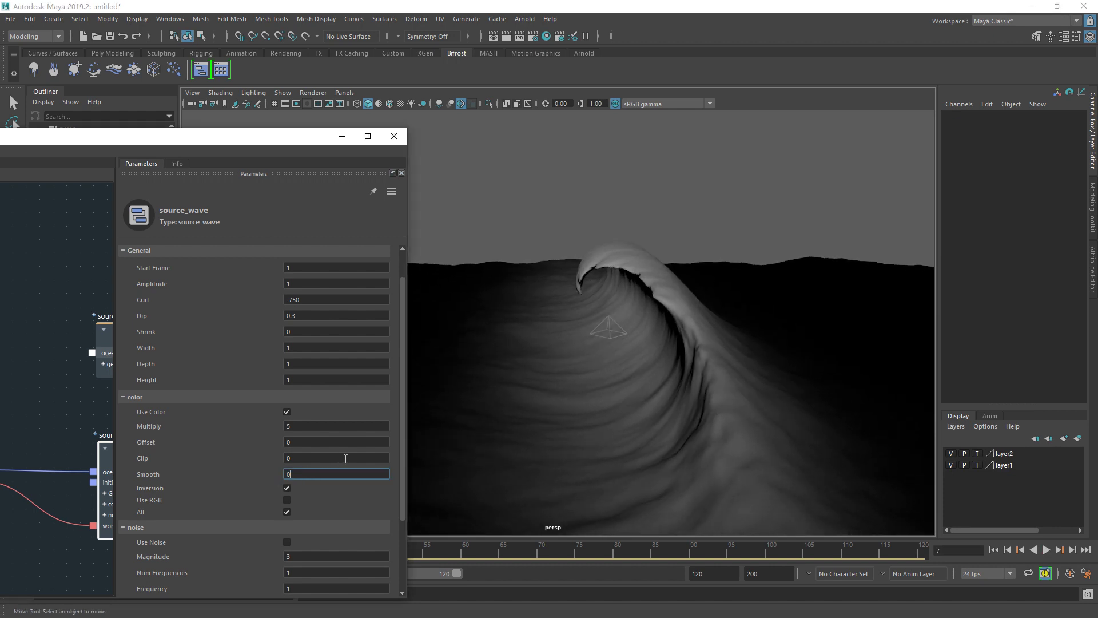
pyautogui.press('Return')
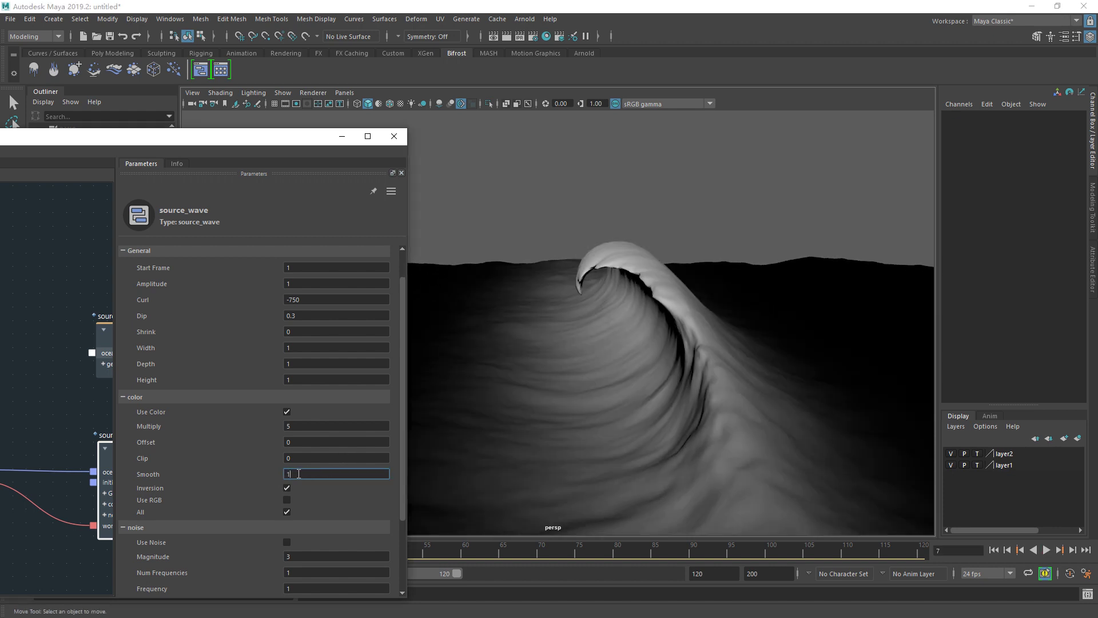
pyautogui.press('Return')
pyautogui.doubleClick(295, 474)
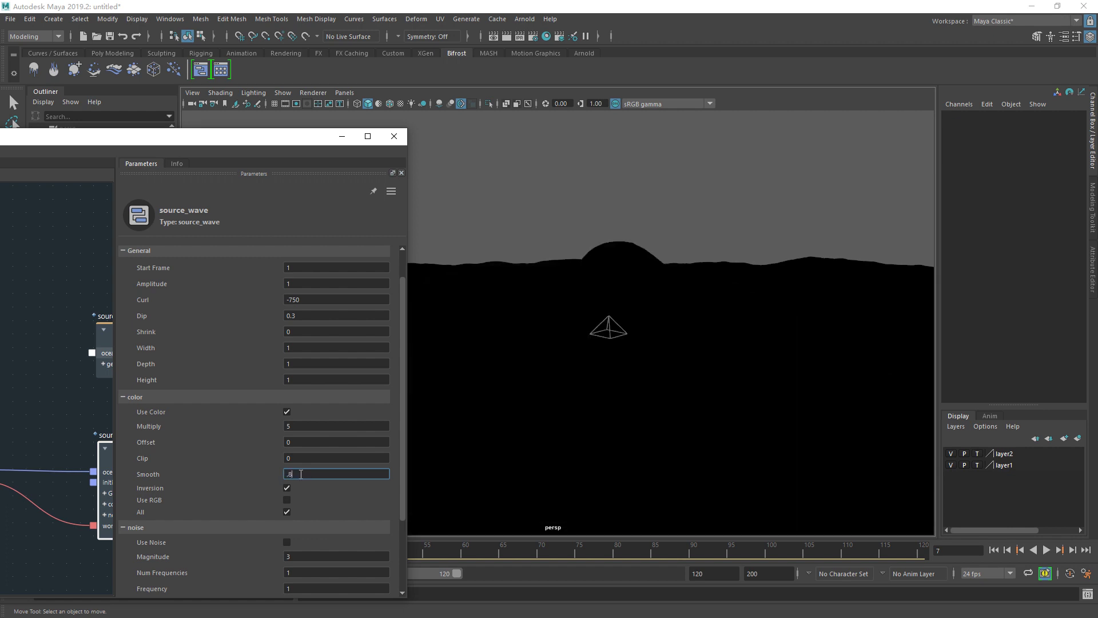
pyautogui.press('Return')
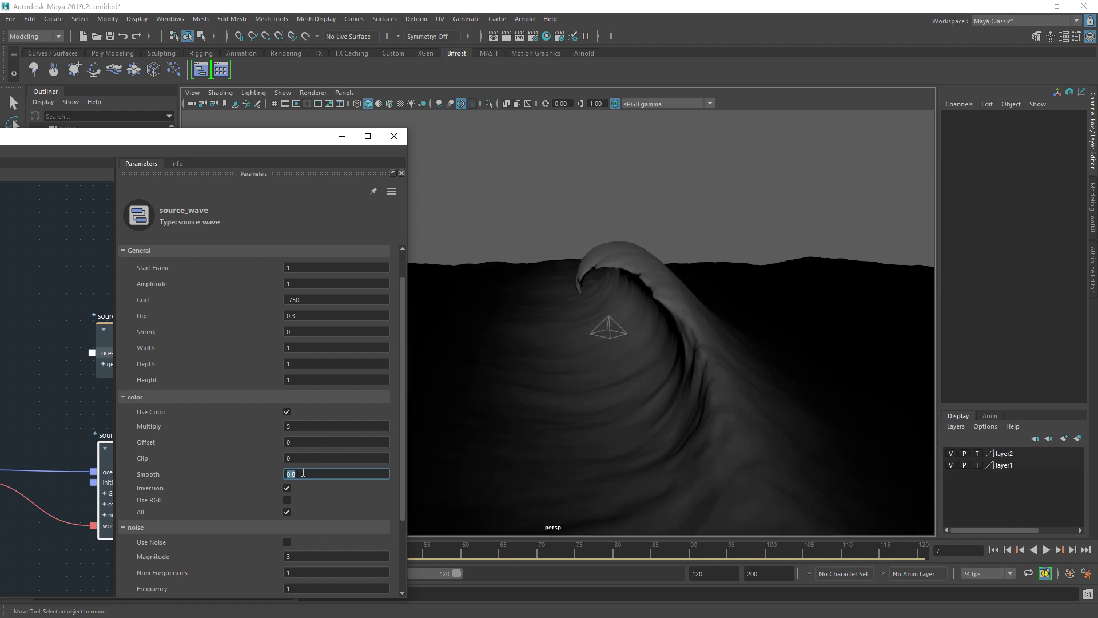
pyautogui.press('Return')
pyautogui.hotkey('alt', 'v')
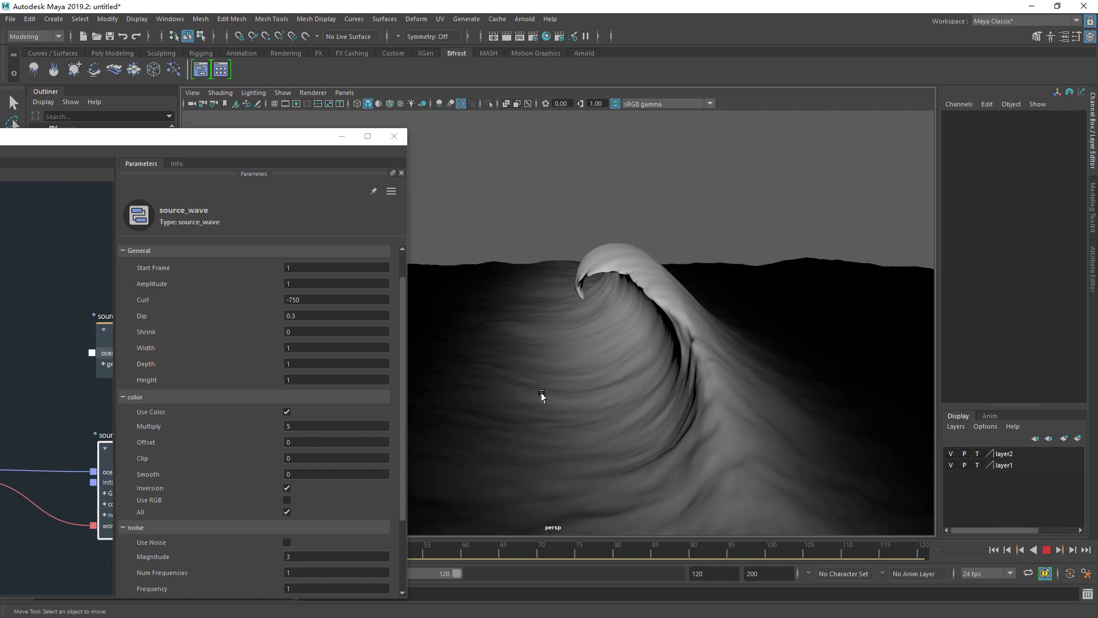
pyautogui.hotkey('alt', 'v')
# Toggle Use RGB on and off, rewind, and move the Bifrost Graph Editor to screen centre.
pyautogui.click(286, 499)
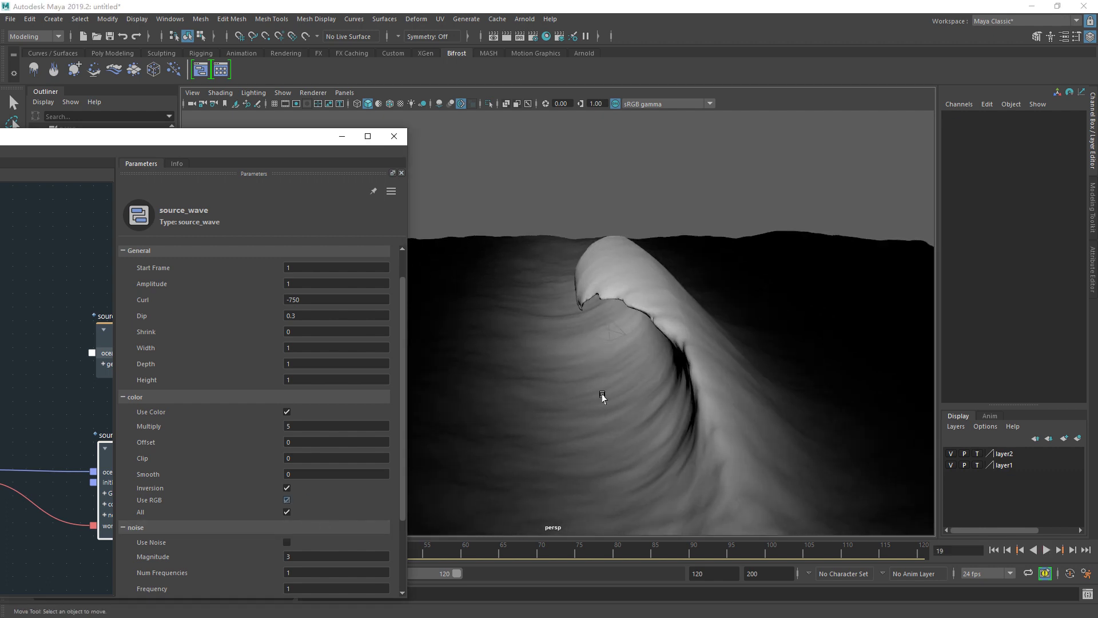
pyautogui.hotkey('alt', 'v')
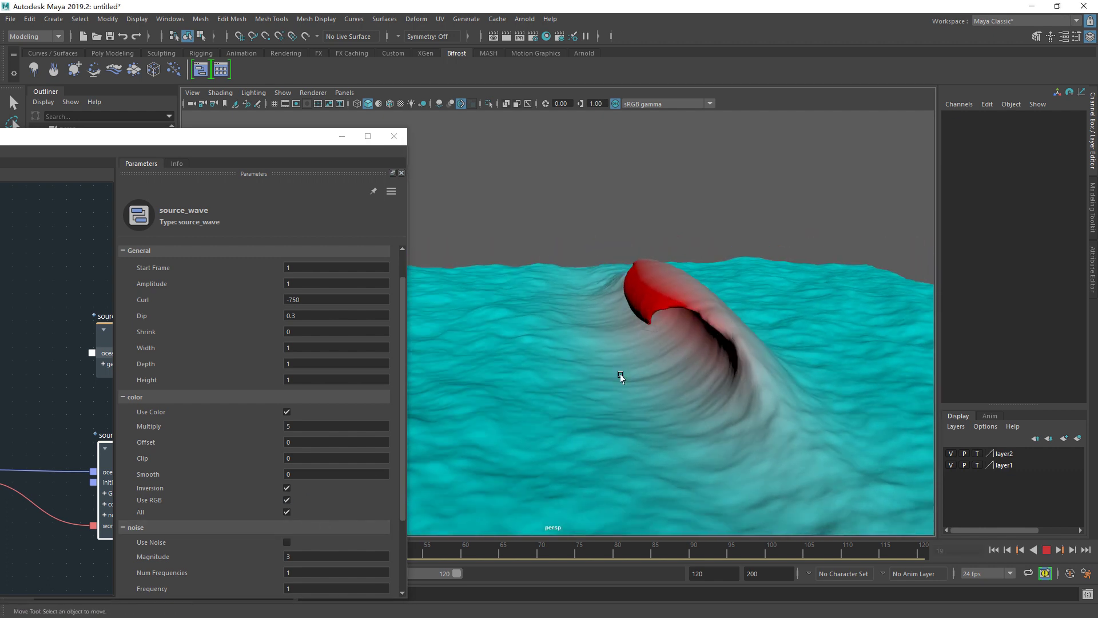
pyautogui.click(287, 500)
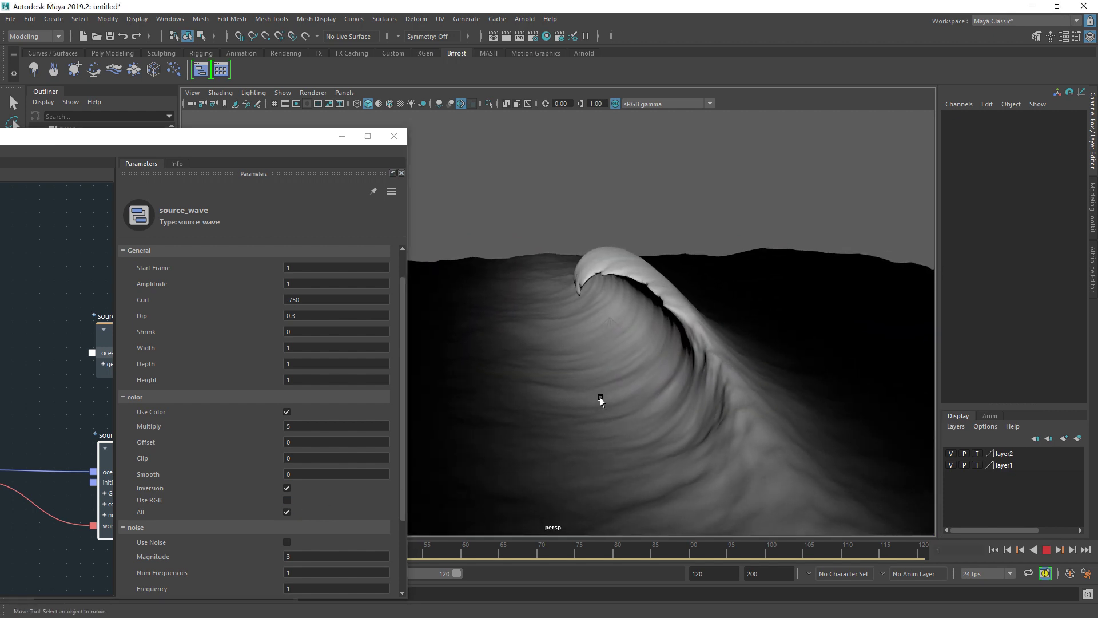
pyautogui.hotkey('alt', 'shift', 'v')
pyautogui.scroll(-3, 235, 493)
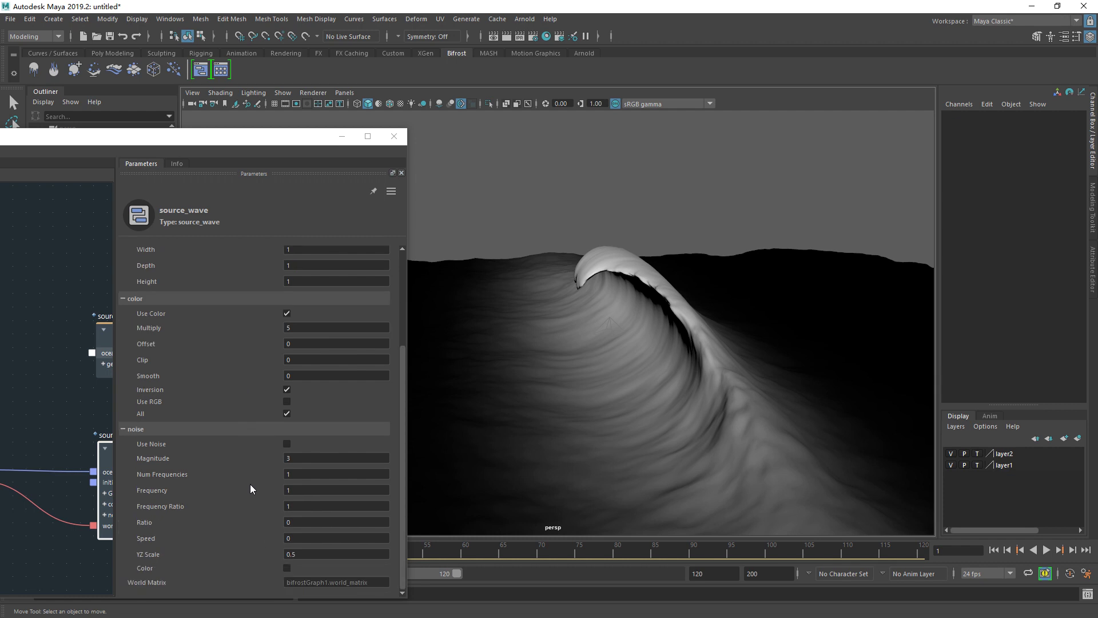
pyautogui.moveTo(326, 142); pyautogui.dragTo(693, 128)
# Drag pPlane1 from the Outliner into the Bifrost graph as a pPlaneShape1 node.
pyautogui.doubleClick(694, 127)
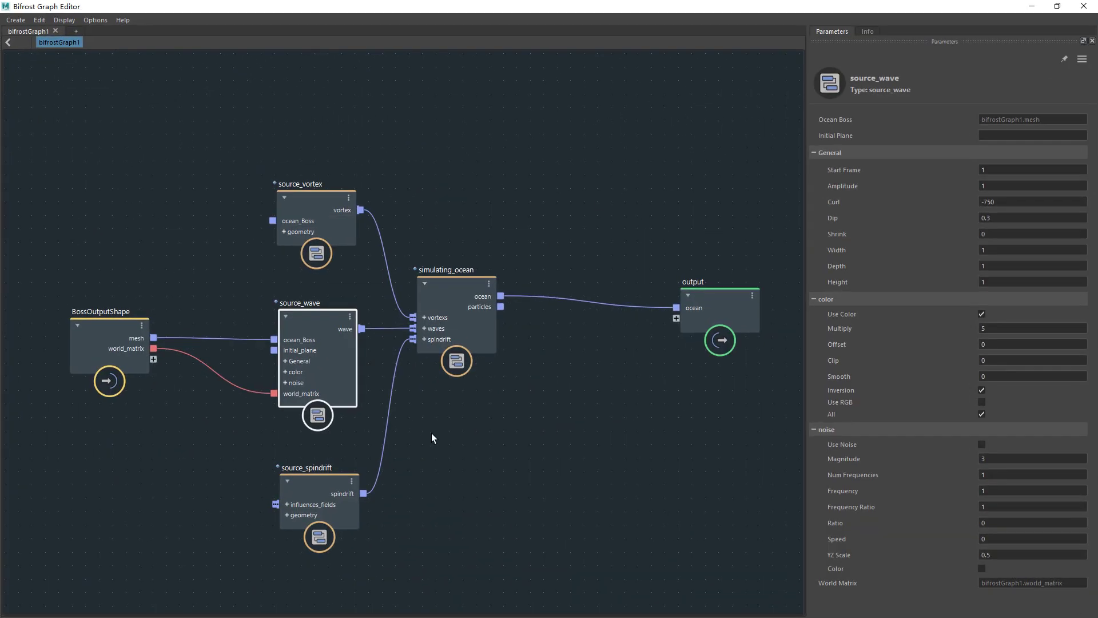
pyautogui.moveTo(432, 434); pyautogui.dragTo(494, 440, button='middle')
pyautogui.click(494, 441)
pyautogui.click(360, 369)
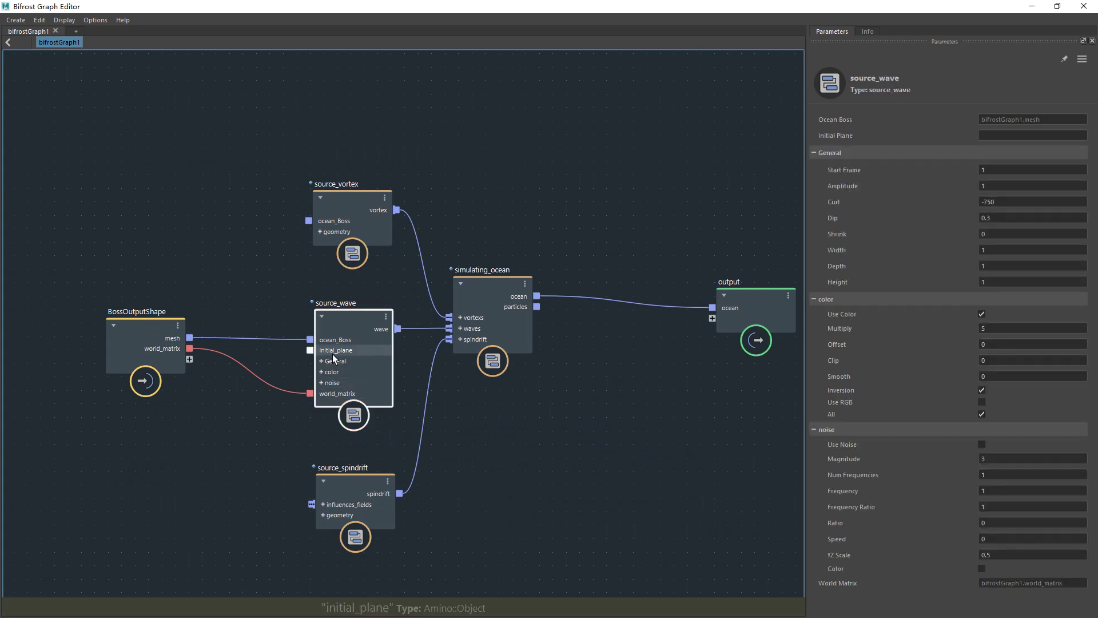
pyautogui.doubleClick(366, 6)
pyautogui.click(72, 175)
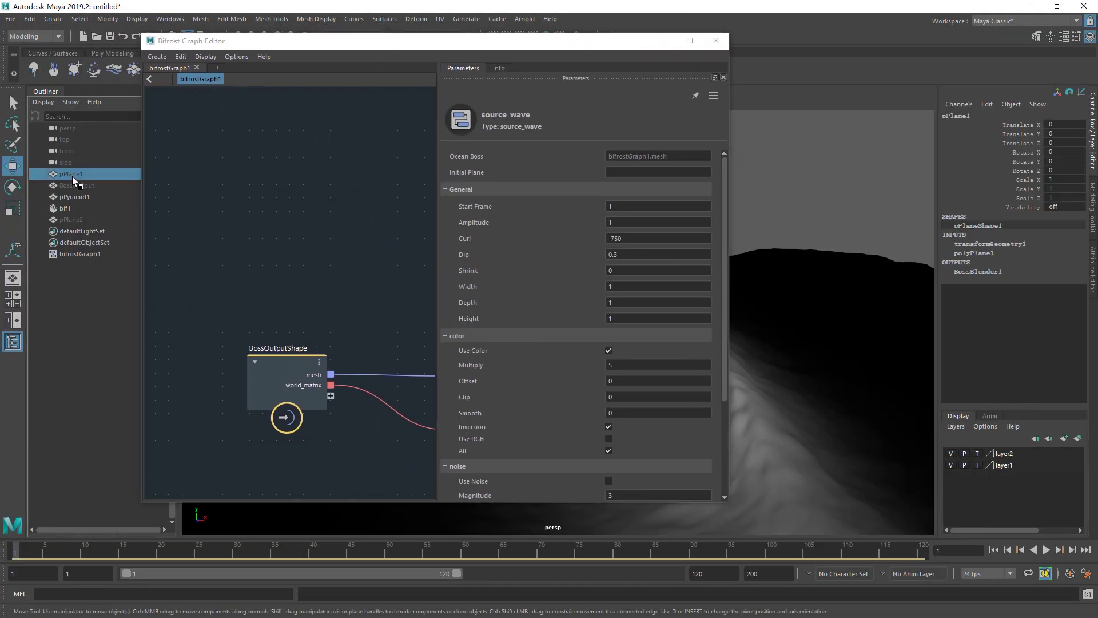
pyautogui.moveTo(376, 303); pyautogui.dragTo(376, 304)
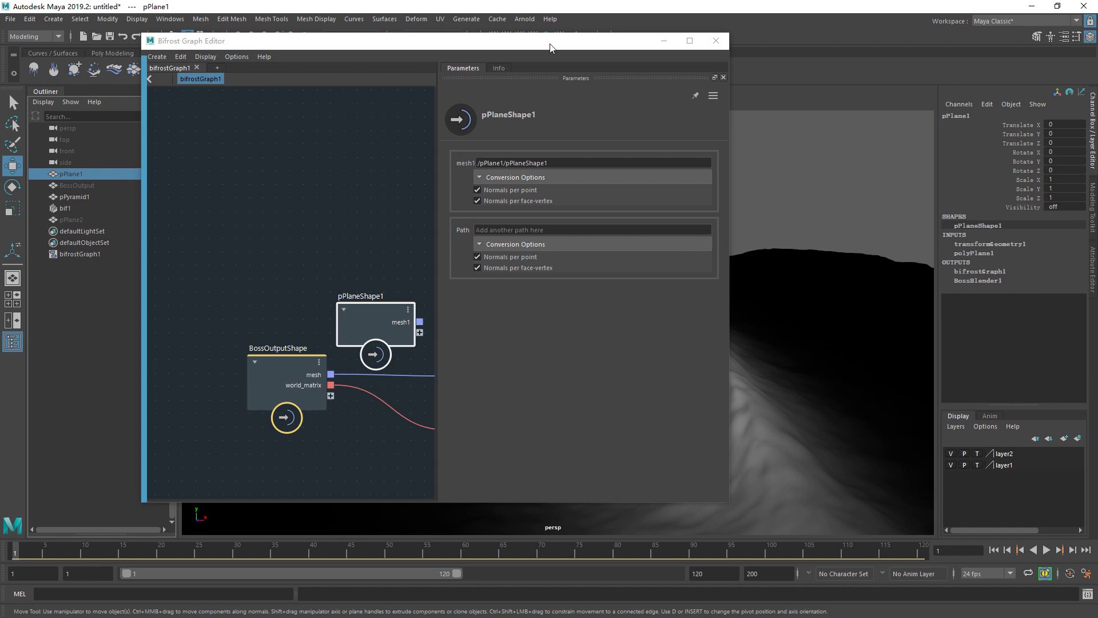
pyautogui.doubleClick(550, 41)
pyautogui.click(1083, 5)
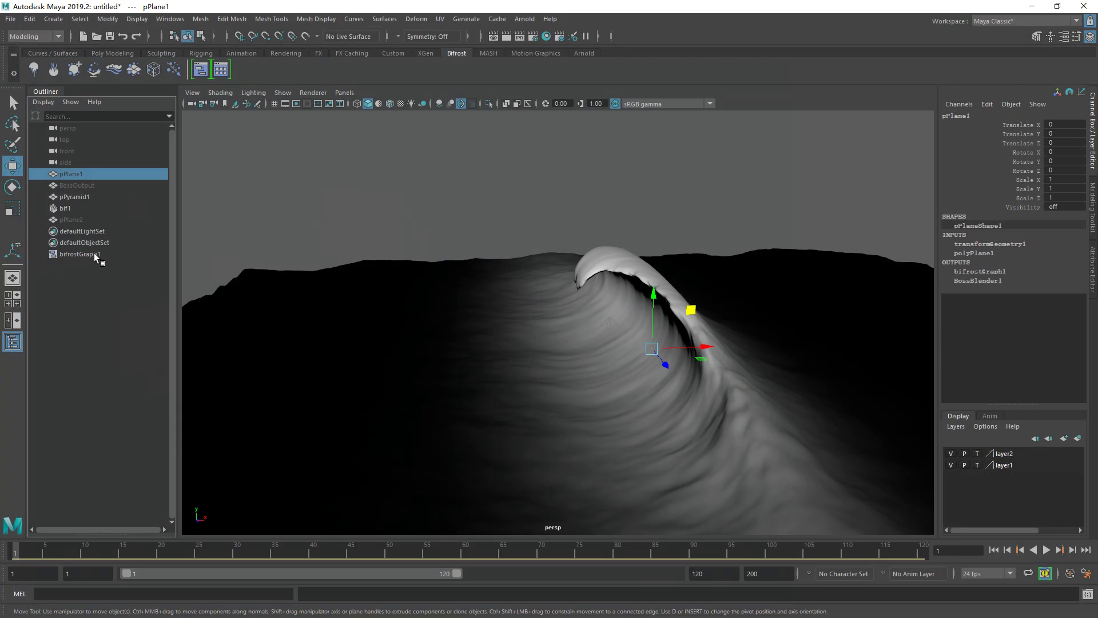
pyautogui.click(93, 253)
pyautogui.click(215, 72)
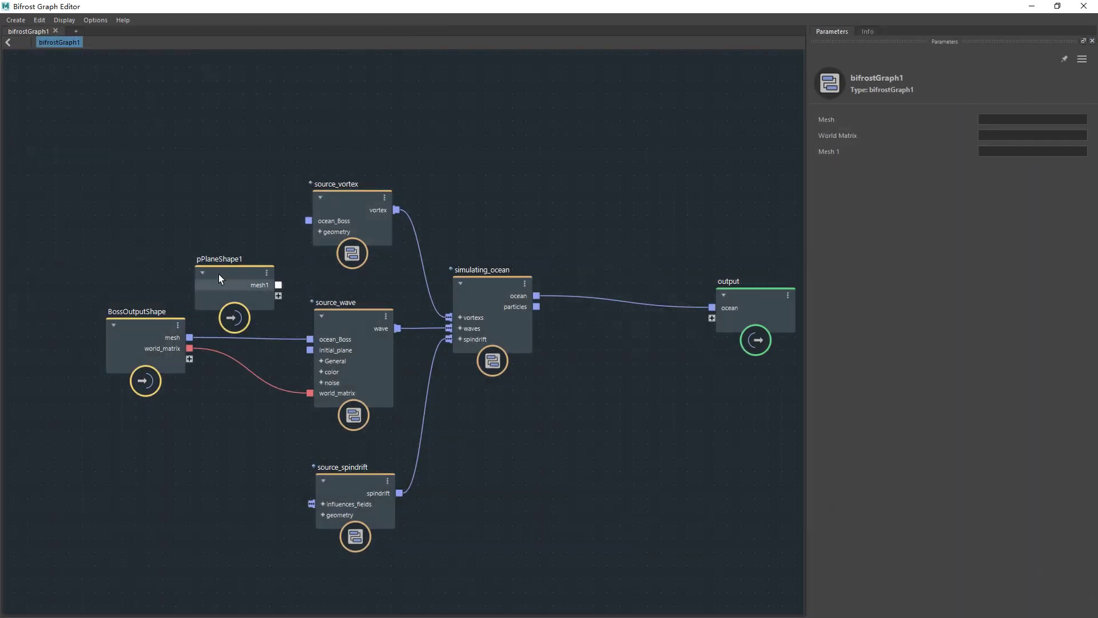
# Wire pPlaneShape1's mesh1 output into source_wave's initial_plane input.
pyautogui.moveTo(218, 274); pyautogui.dragTo(125, 491)
pyautogui.press('a')
pyautogui.moveTo(225, 480); pyautogui.dragTo(402, 291)
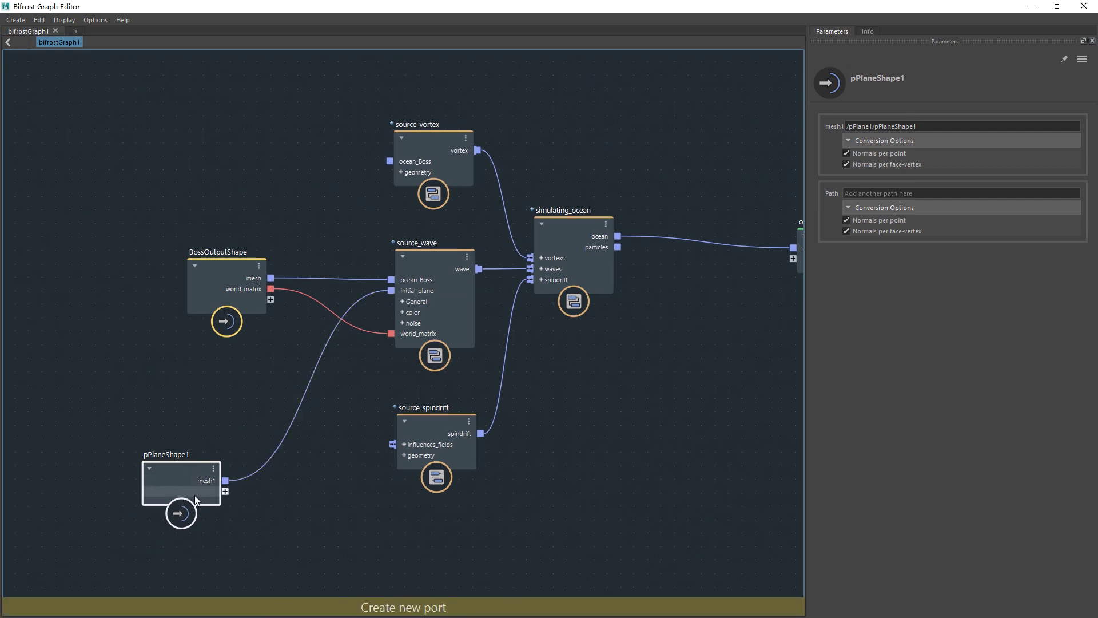
pyautogui.click(451, 304)
pyautogui.moveTo(115, 7); pyautogui.dragTo(50, 65)
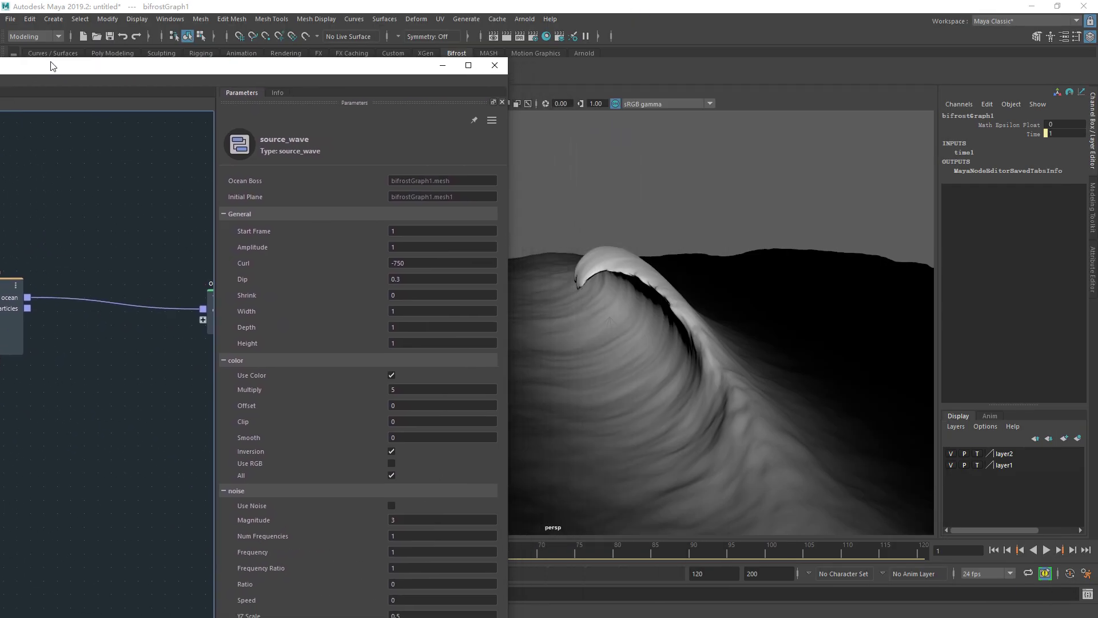
# Enable Use Noise on the curling wave, toggling it off and on to compare.
pyautogui.moveTo(383, 72); pyautogui.dragTo(283, 34)
pyautogui.moveTo(701, 342)
pyautogui.keyDown('alt'); pyautogui.mouseDown()
pyautogui.moveTo(725, 335)
pyautogui.moveTo(611, 351)
pyautogui.moveTo(461, 444)
pyautogui.mouseUp(); pyautogui.keyUp('alt')
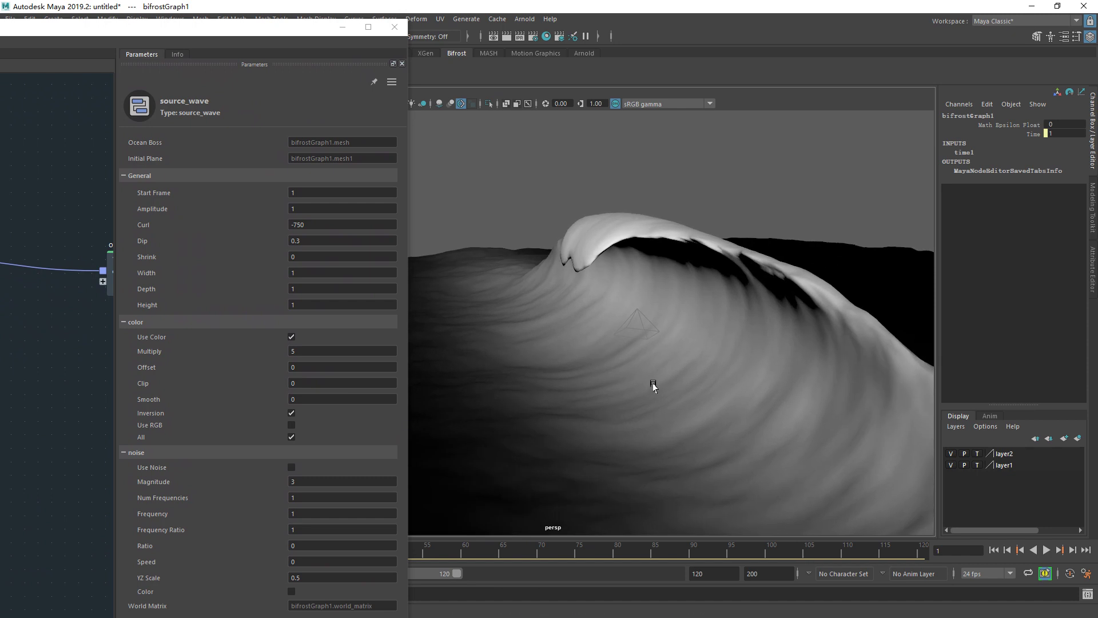
pyautogui.click(292, 468)
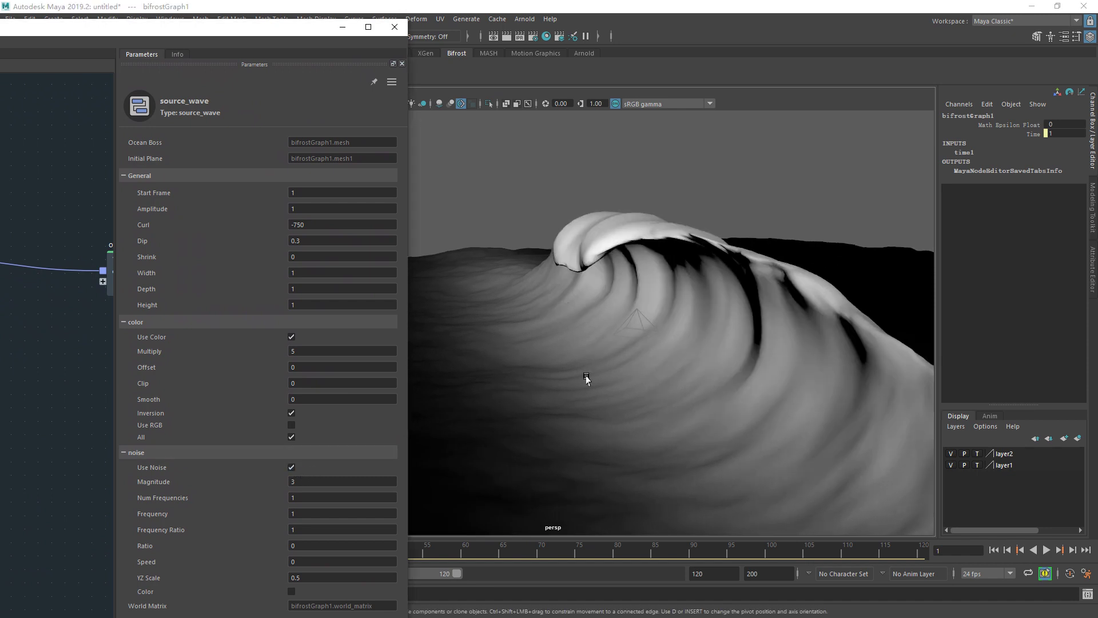
pyautogui.moveTo(609, 370)
pyautogui.keyDown('alt'); pyautogui.mouseDown()
pyautogui.moveTo(689, 362)
pyautogui.moveTo(601, 368)
pyautogui.mouseUp(); pyautogui.keyUp('alt')
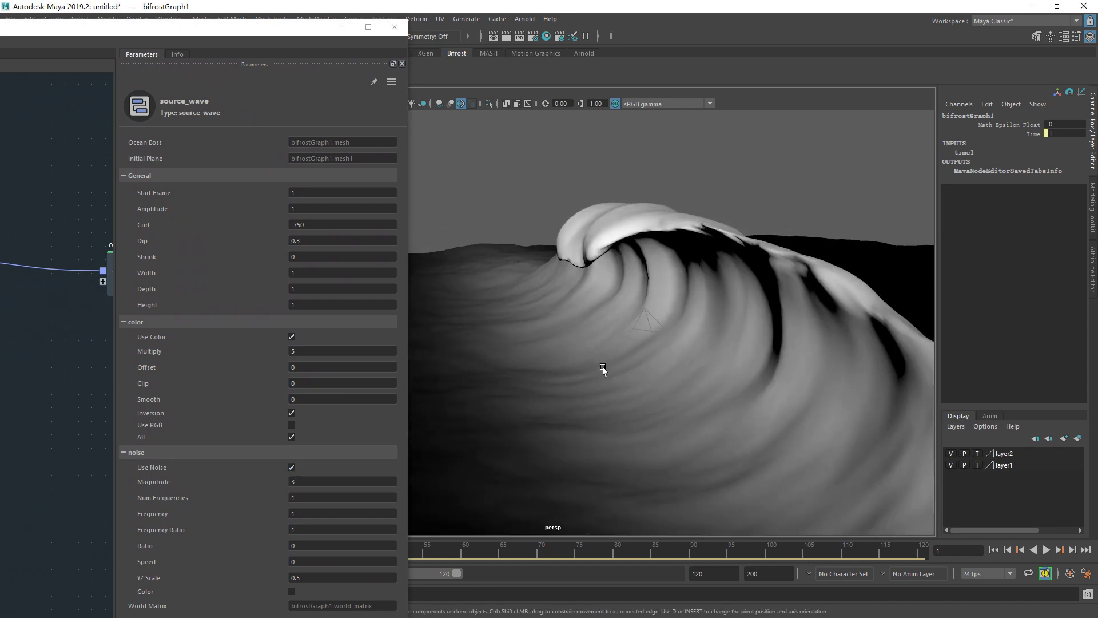
pyautogui.click(292, 468)
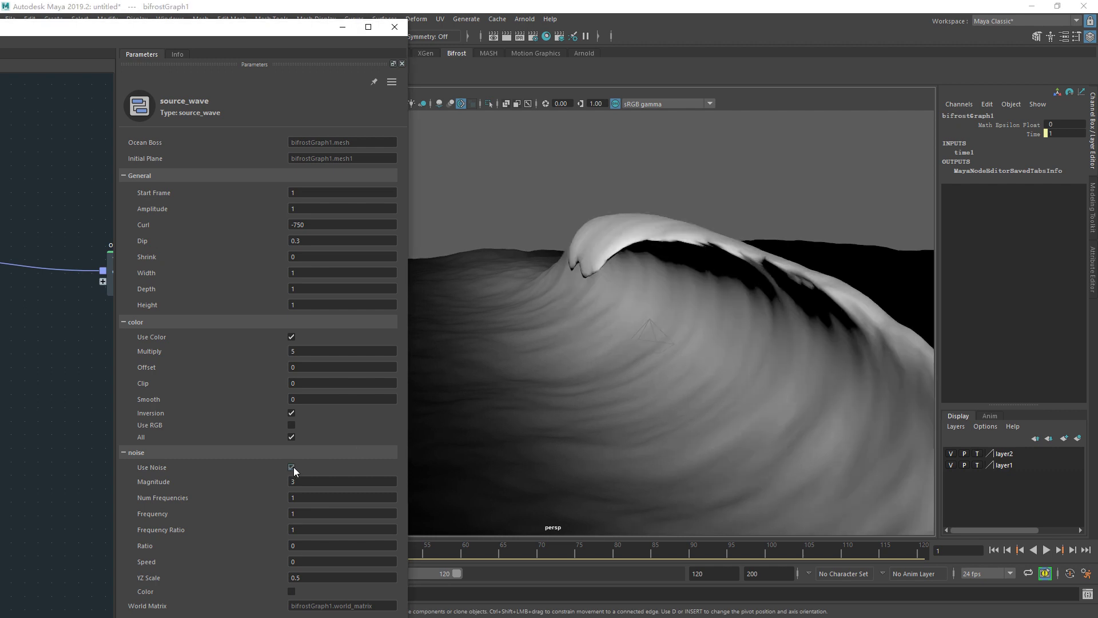
pyautogui.click(292, 467)
# Try noise Magnitudes 3 and 10, settle on 3, turn off colour output, and preview.
pyautogui.click(335, 481)
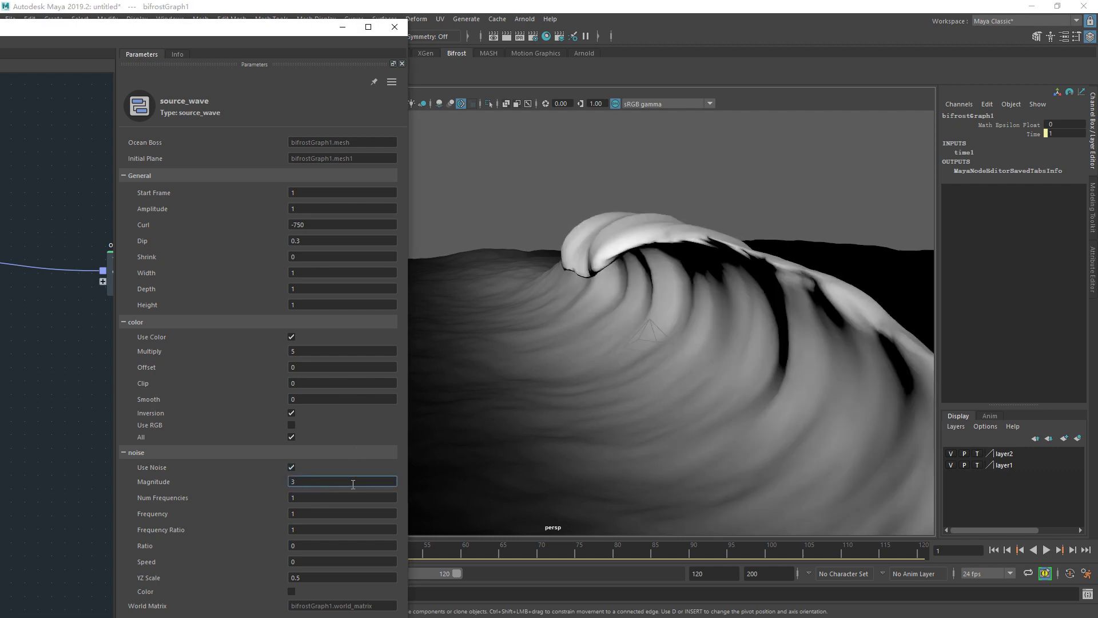
pyautogui.write('1')
pyautogui.press('Return')
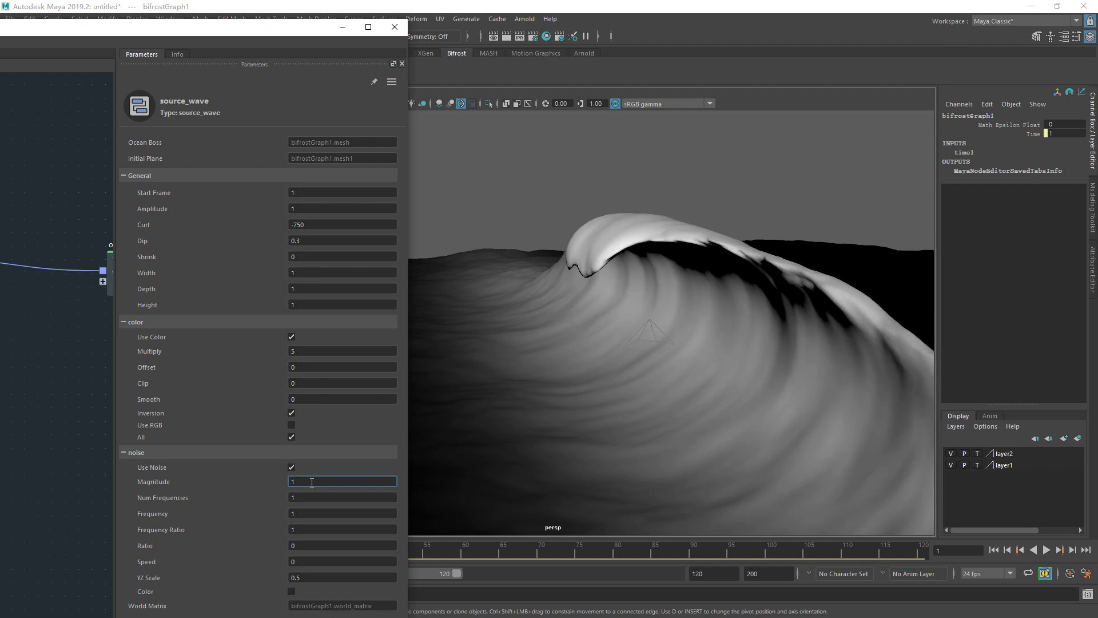
pyautogui.write('3')
pyautogui.press('Return')
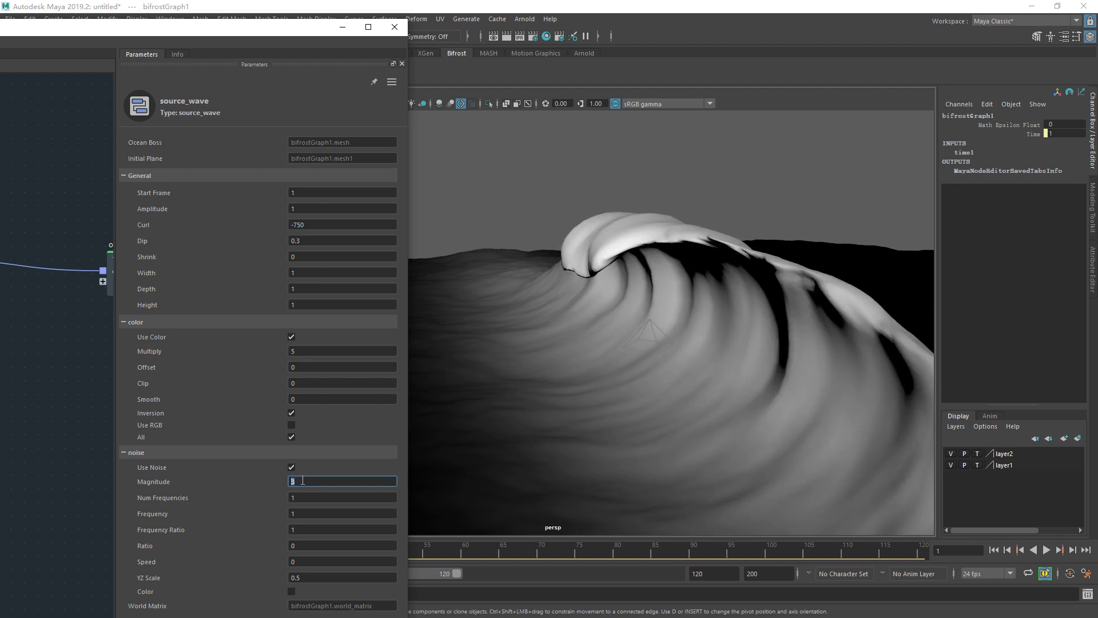
pyautogui.write('10')
pyautogui.press('Return')
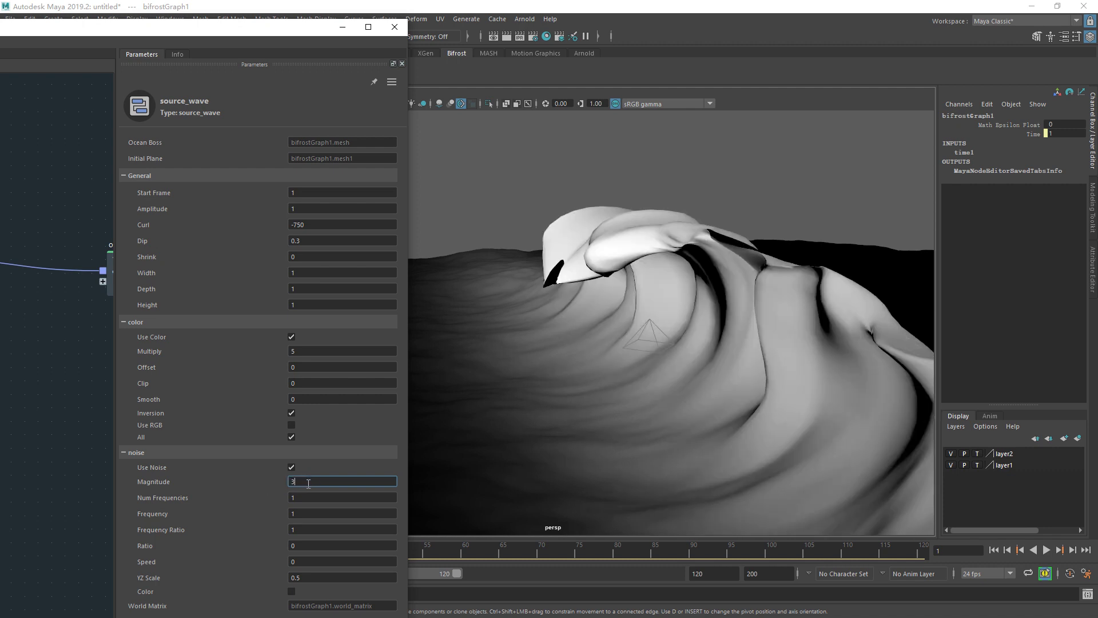
pyautogui.press('Return')
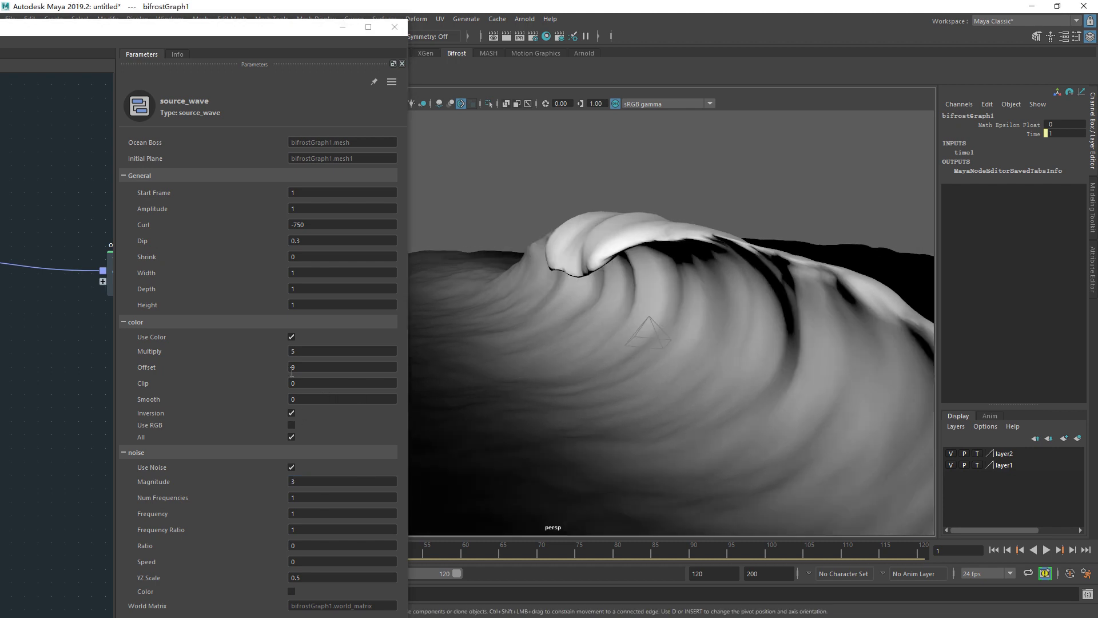
pyautogui.click(291, 338)
pyautogui.hotkey('alt', 'v')
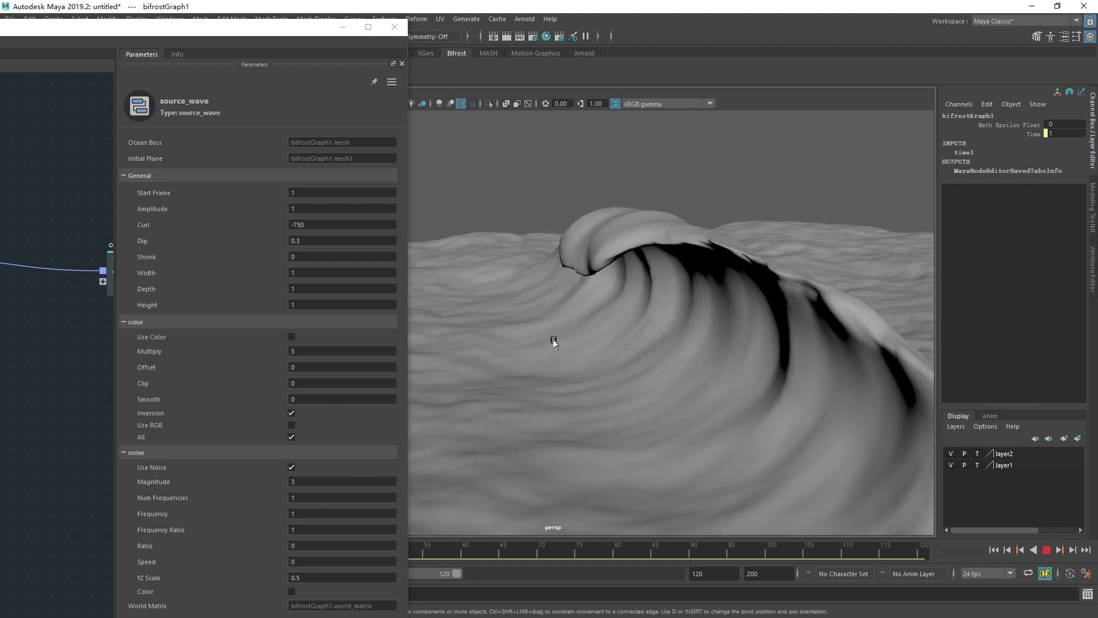
pyautogui.hotkey('alt', 'v')
# Set Num Frequencies to 3 and noise Frequency to 0.1, previewing the animation.
pyautogui.click(292, 497)
pyautogui.write('3')
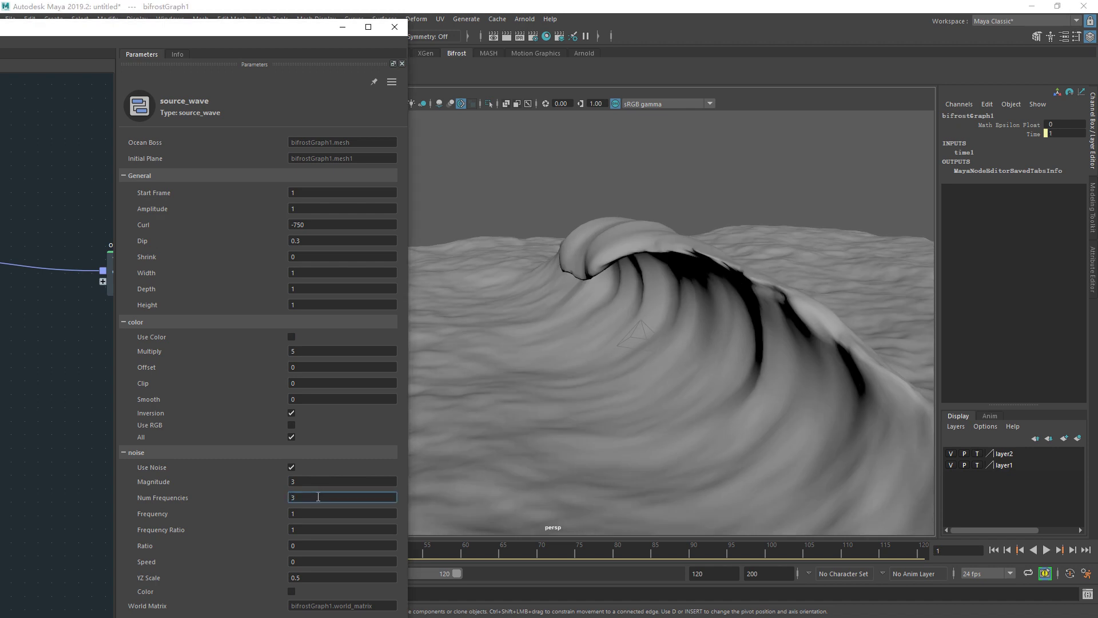
pyautogui.click(313, 512)
pyautogui.write('3')
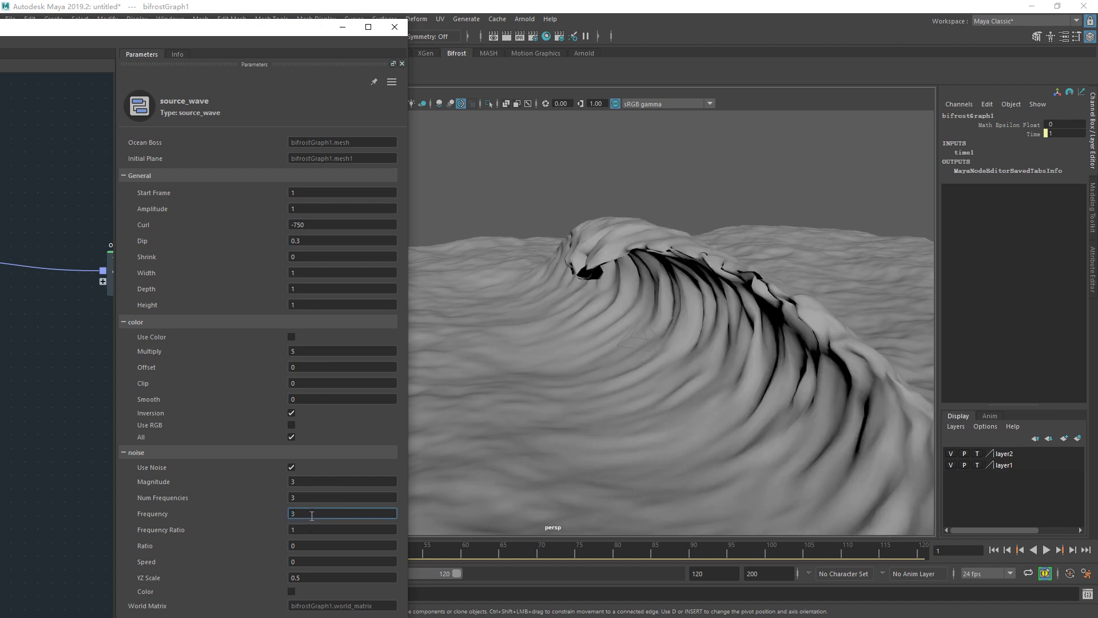
pyautogui.hotkey('alt', 'v')
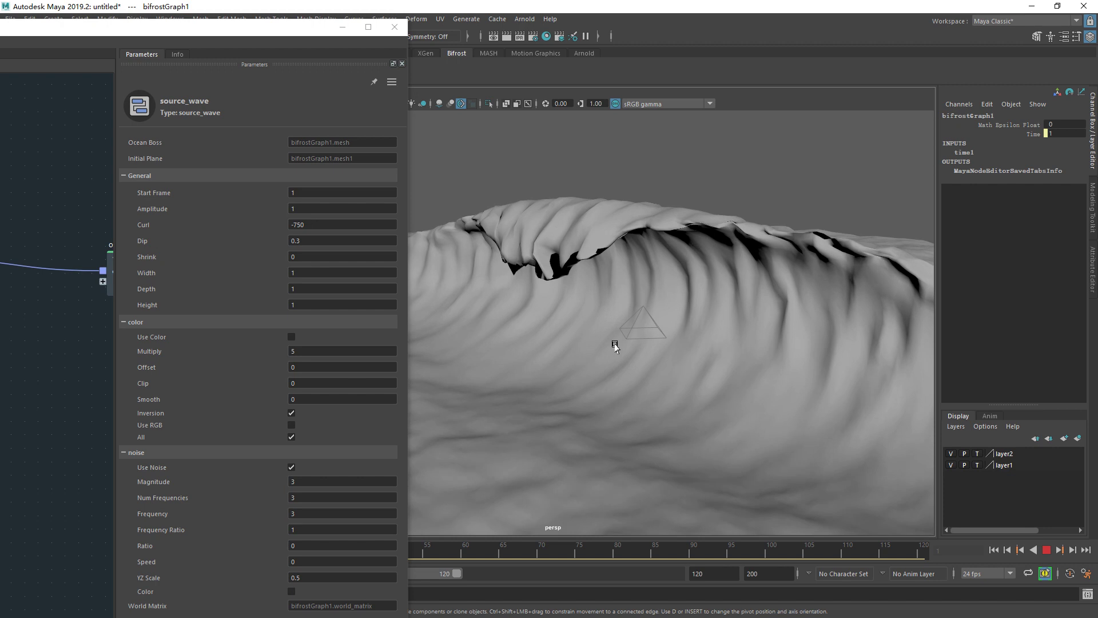
pyautogui.hotkey('alt', 'v')
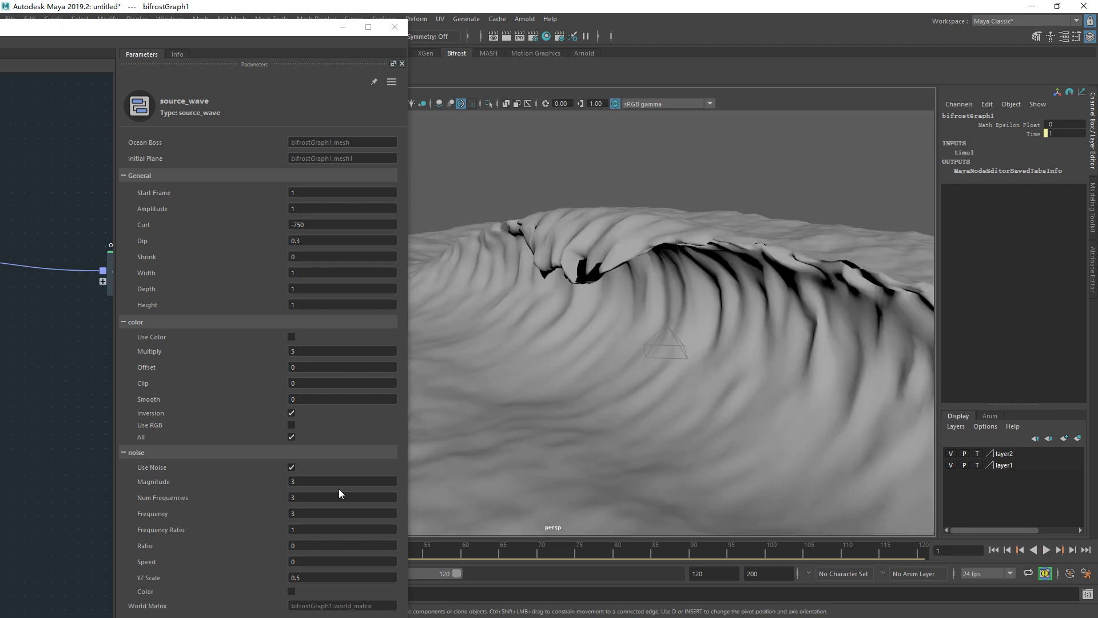
pyautogui.click(307, 513)
pyautogui.write('.1')
pyautogui.press('Return')
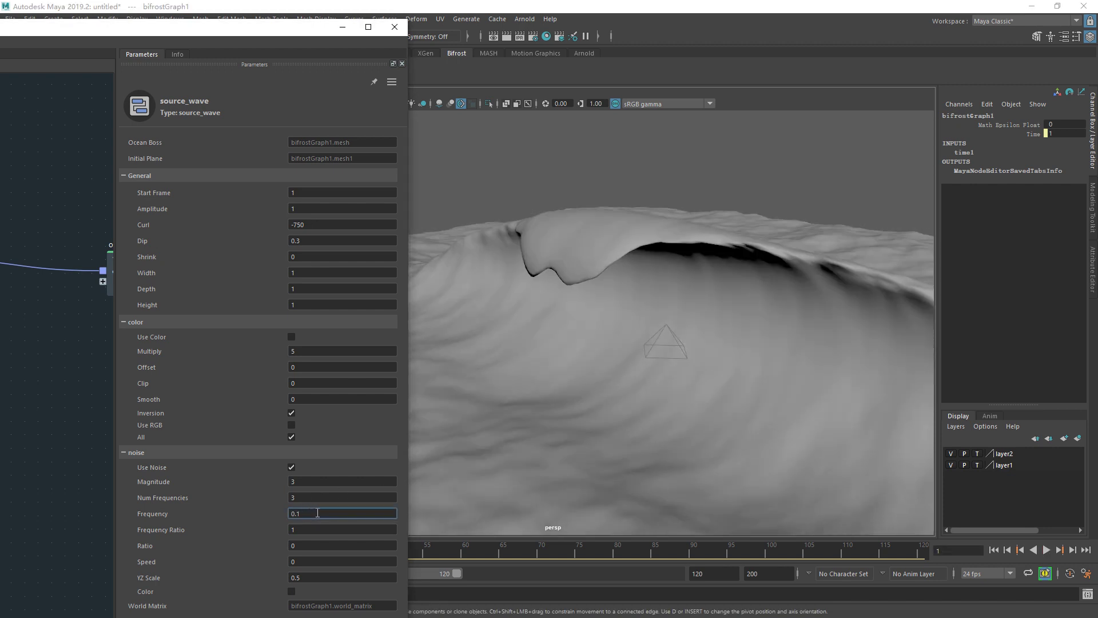
# Test noise Magnitude 30 with Frequency 0.5 and then 0.3 during playback.
pyautogui.click(307, 481)
pyautogui.write('30')
pyautogui.press('Return')
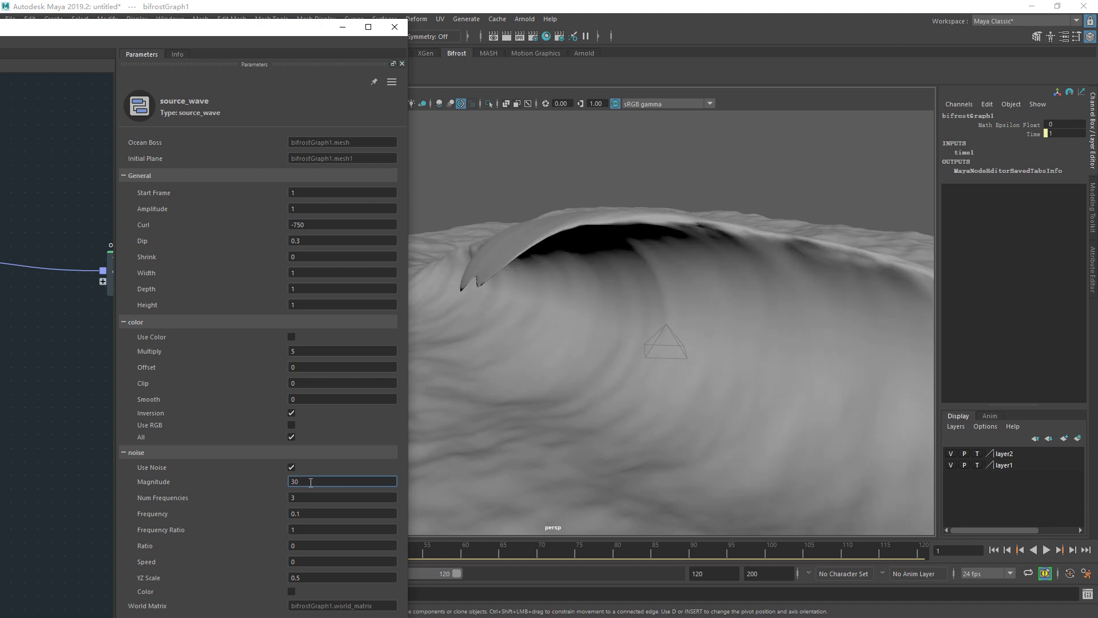
pyautogui.keyDown('alt'); pyautogui.moveTo(618, 343); pyautogui.dragTo(608, 355); pyautogui.keyUp('alt')
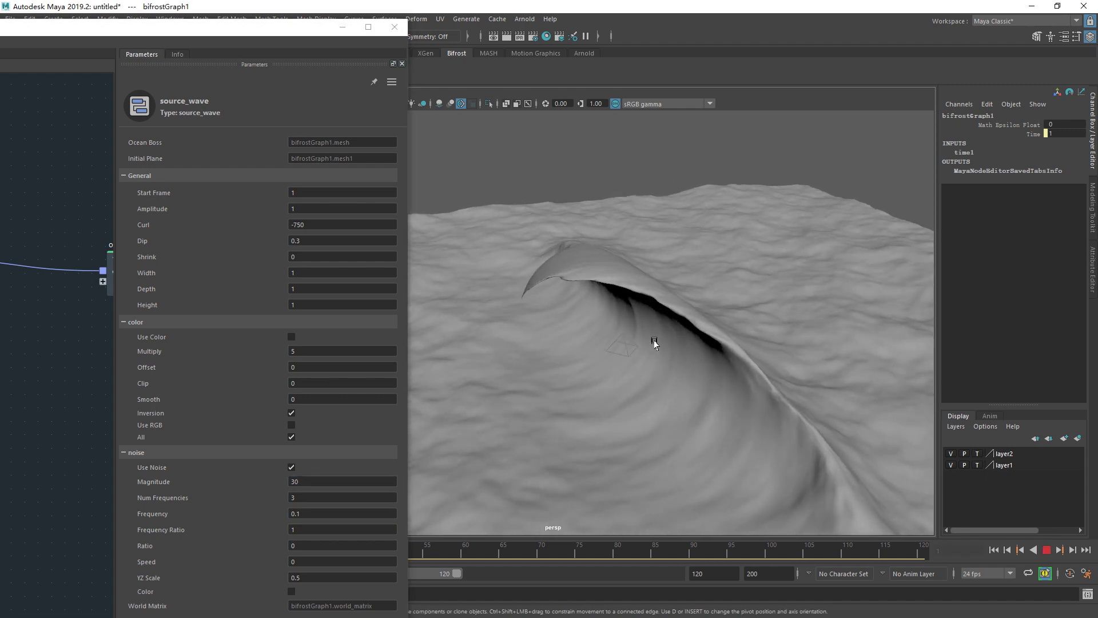
pyautogui.click(323, 482)
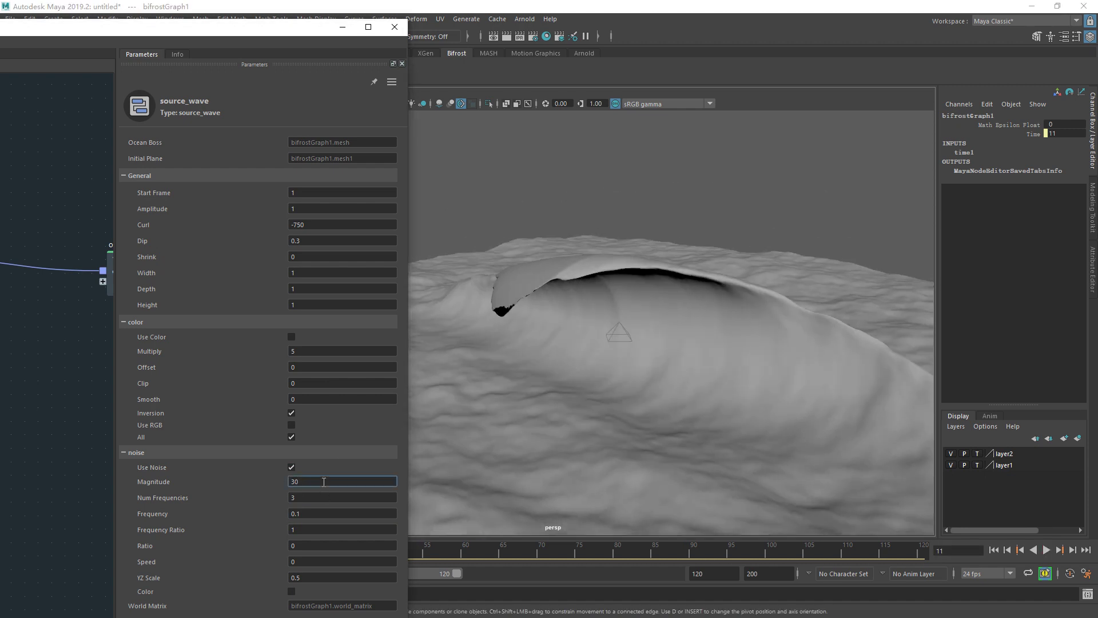
pyautogui.doubleClick(313, 514)
pyautogui.write('.5')
pyautogui.press('Return')
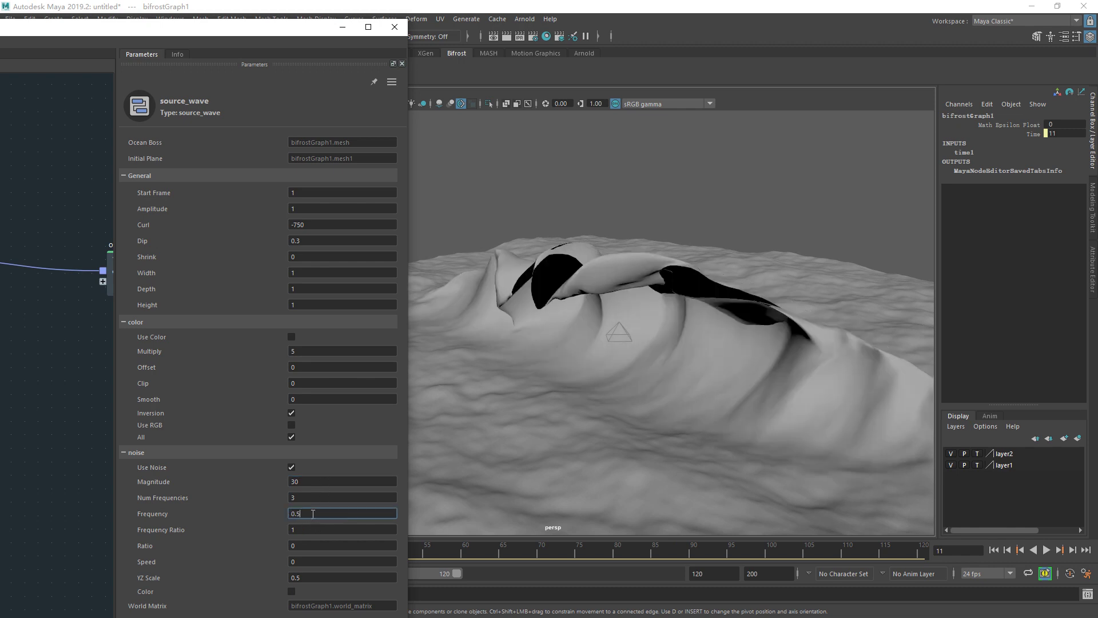
pyautogui.press('Return')
pyautogui.hotkey('alt', 'v')
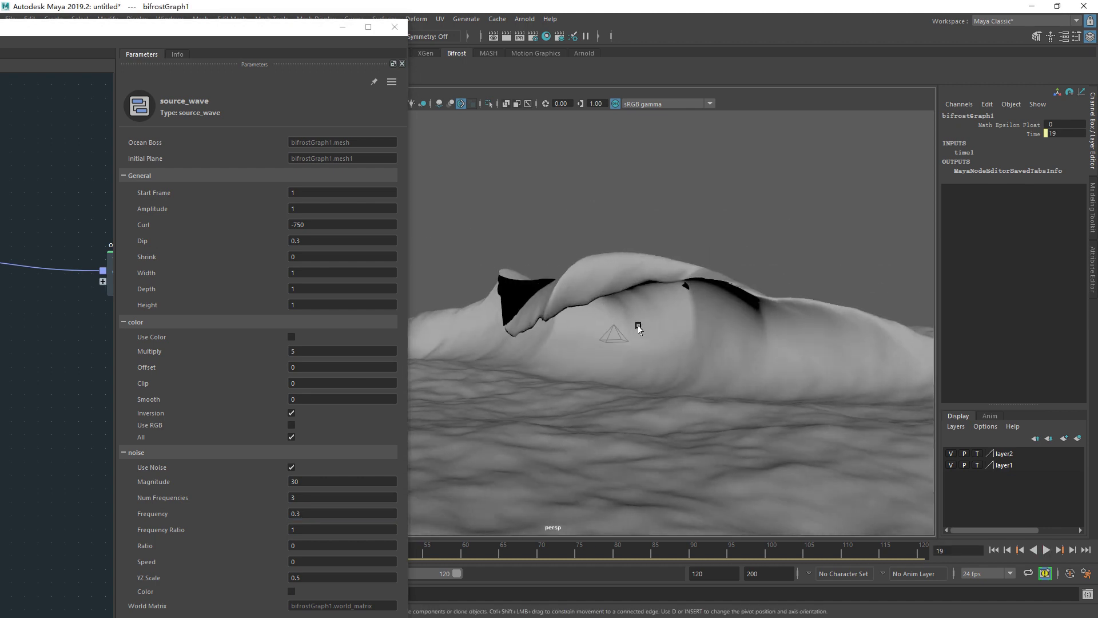
pyautogui.hotkey('alt', 'v')
# Set noise Frequency to 1 and Magnitude back to 3, then play the wave.
pyautogui.moveTo(311, 513); pyautogui.dragTo(283, 516)
pyautogui.write('1')
pyautogui.moveTo(312, 482); pyautogui.dragTo(255, 490)
pyautogui.write('3')
pyautogui.press('Return')
pyautogui.hotkey('alt', 'v')
pyautogui.hotkey('alt', 'v')
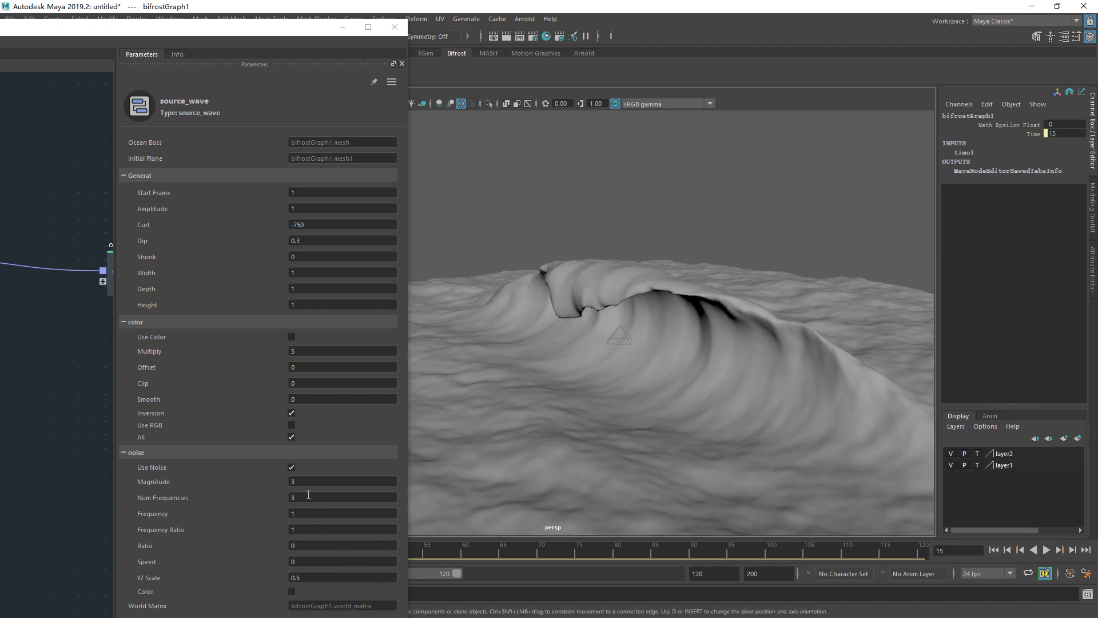
# Set the noise YZ Scale to 0.5 and rewind the animation to frame 1.
pyautogui.doubleClick(311, 576)
pyautogui.write('1')
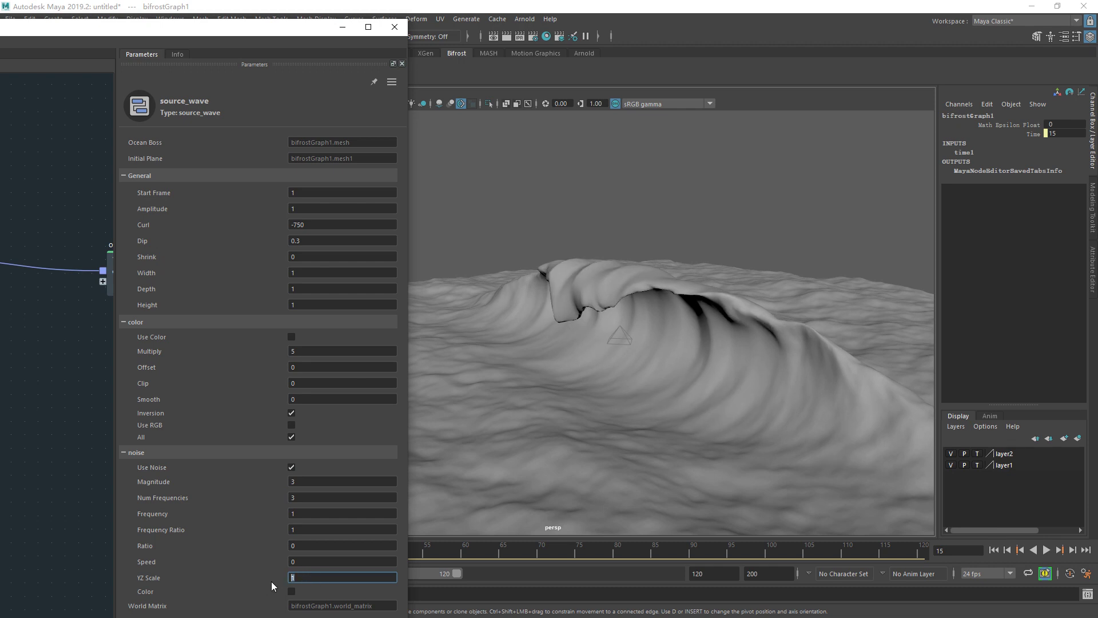
pyautogui.press('Return')
pyautogui.write('0.5')
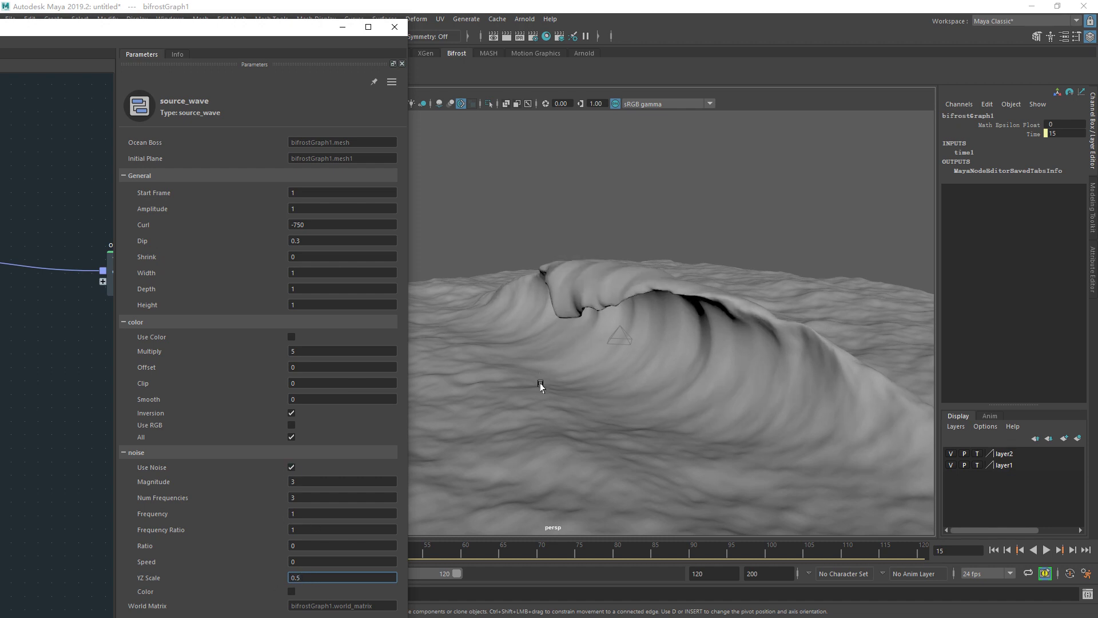
pyautogui.click(539, 380)
pyautogui.hotkey('alt', 'shift', 'v')
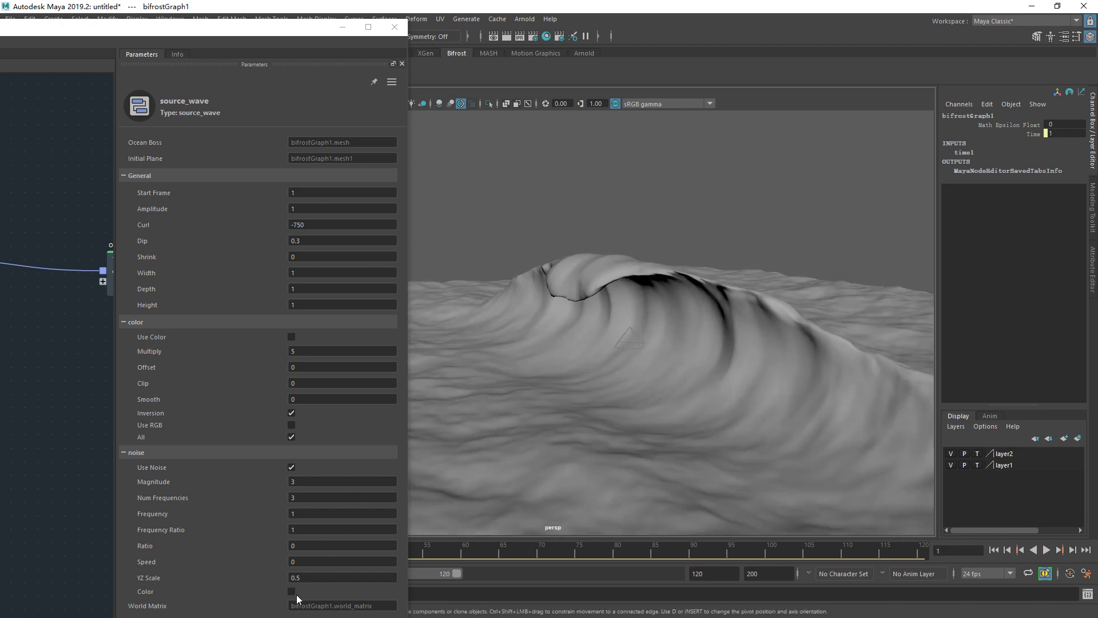
# Turn on noise Color and set the noise Frequency to 3.
pyautogui.click(294, 594)
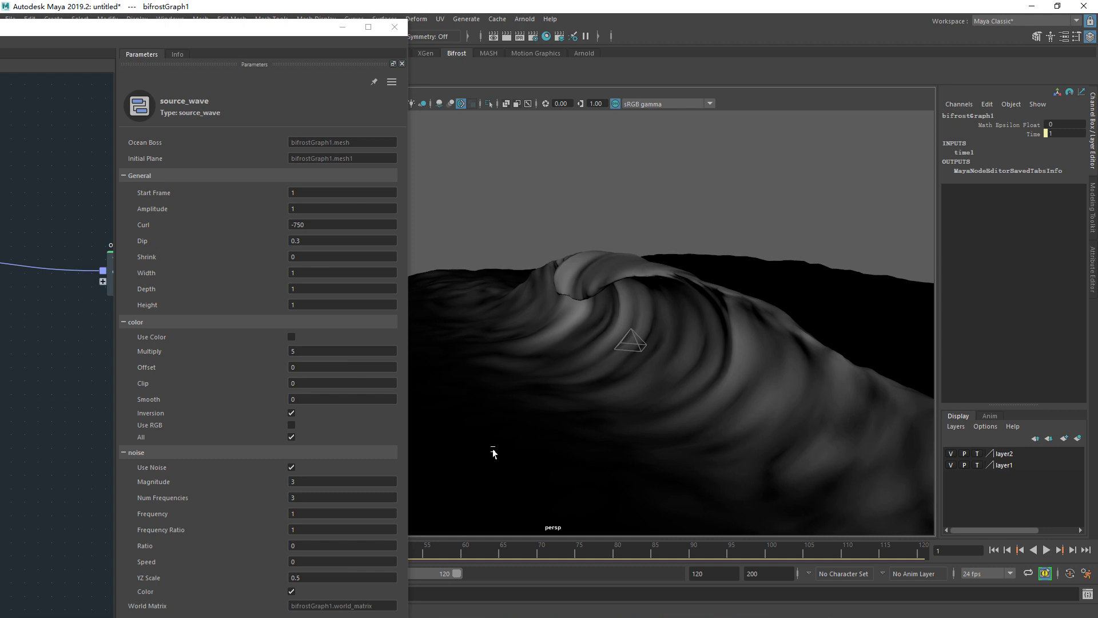
pyautogui.keyDown('alt'); pyautogui.moveTo(493, 452); pyautogui.dragTo(561, 448); pyautogui.keyUp('alt')
pyautogui.hotkey('alt', 'v')
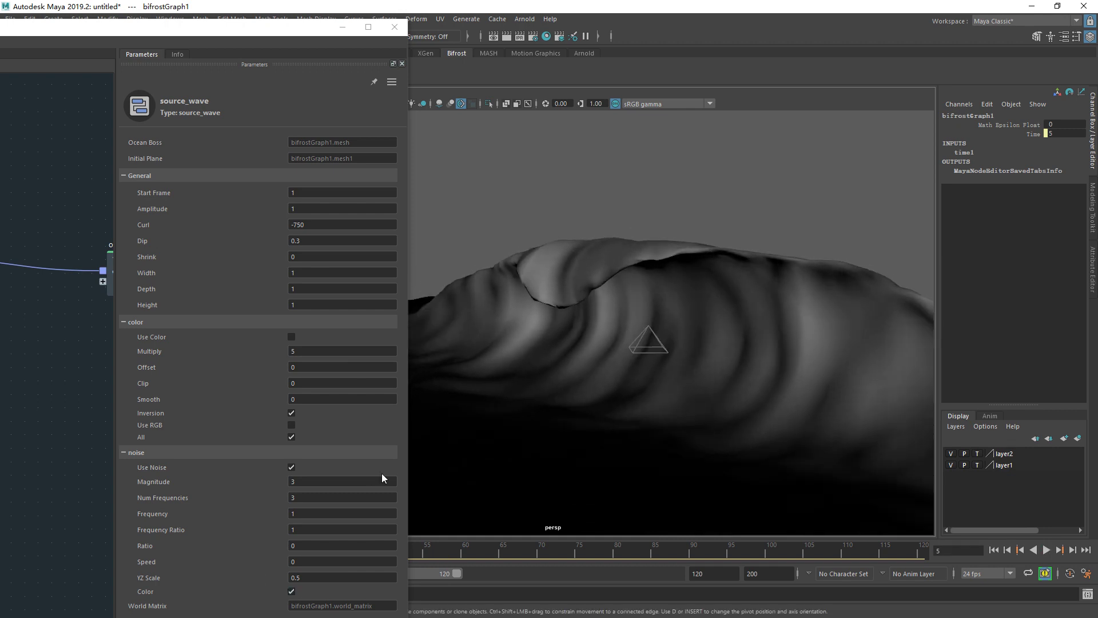
pyautogui.moveTo(309, 514); pyautogui.dragTo(285, 515)
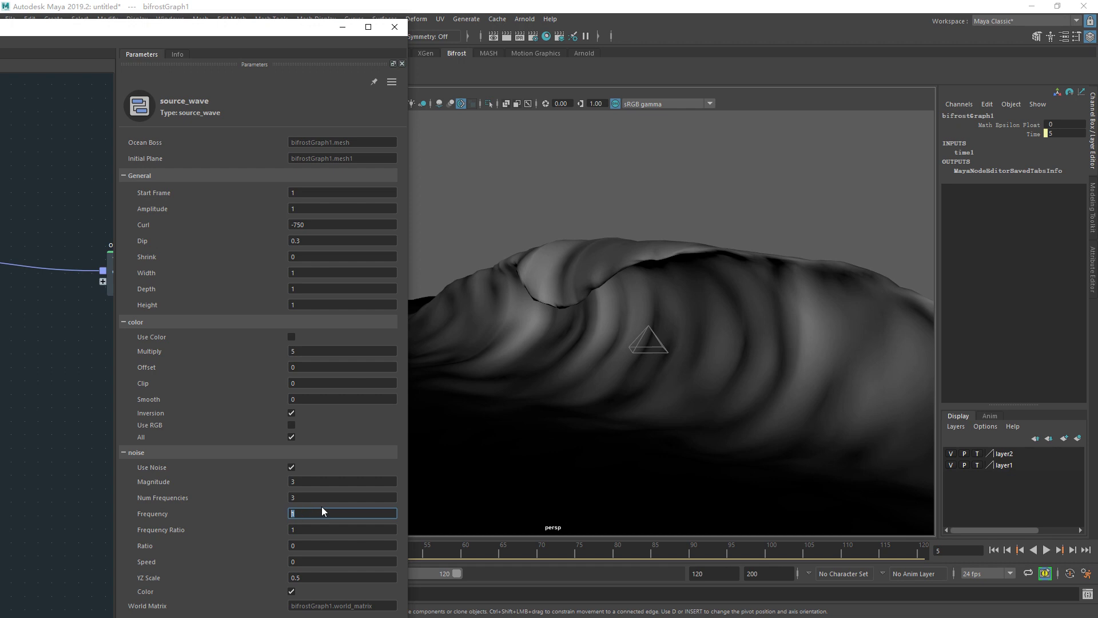
pyautogui.write('3')
pyautogui.press('Return')
pyautogui.hotkey('alt', 'v')
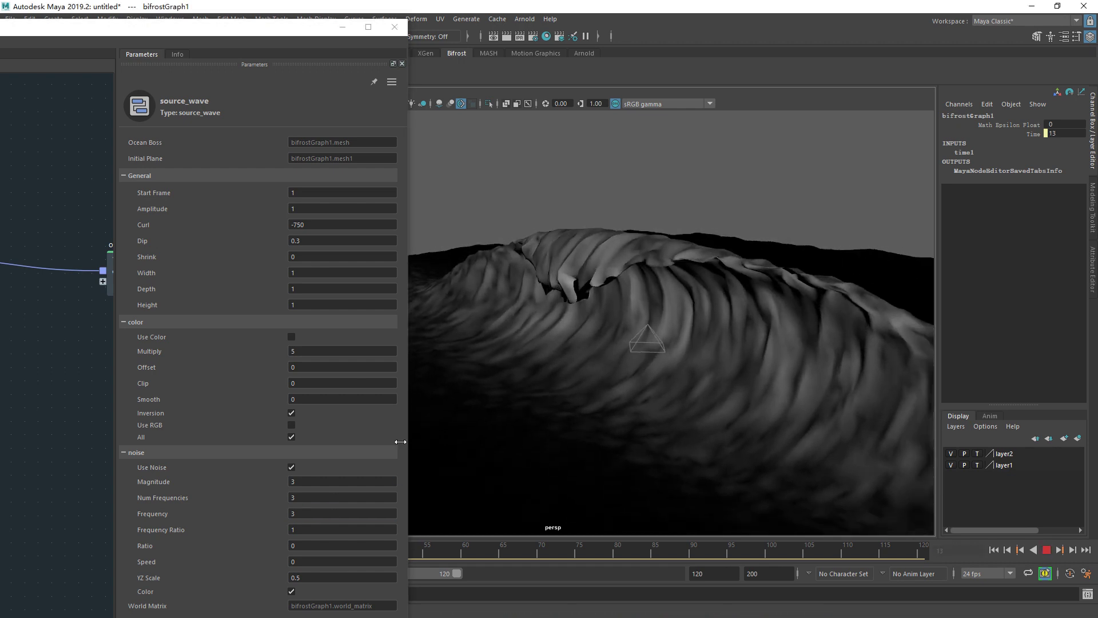
# Try noise Magnitude 1, restore 3, and switch on Use Color and noise Color.
pyautogui.doubleClick(343, 481)
pyautogui.write('1')
pyautogui.press('Return')
pyautogui.hotkey('alt', 'v')
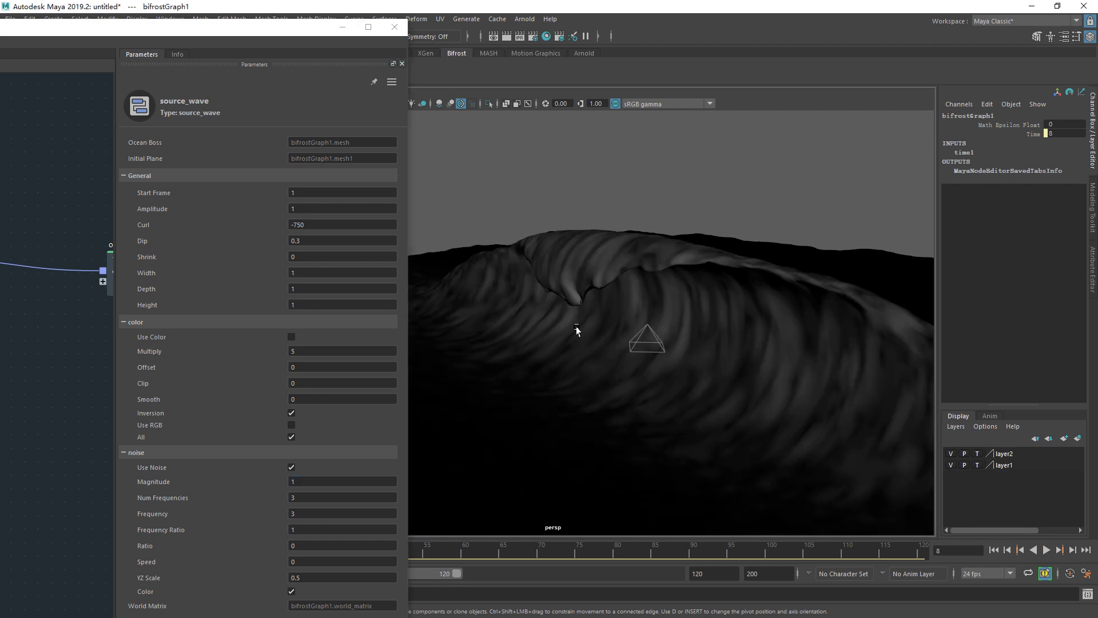
pyautogui.doubleClick(319, 481)
pyautogui.write('3')
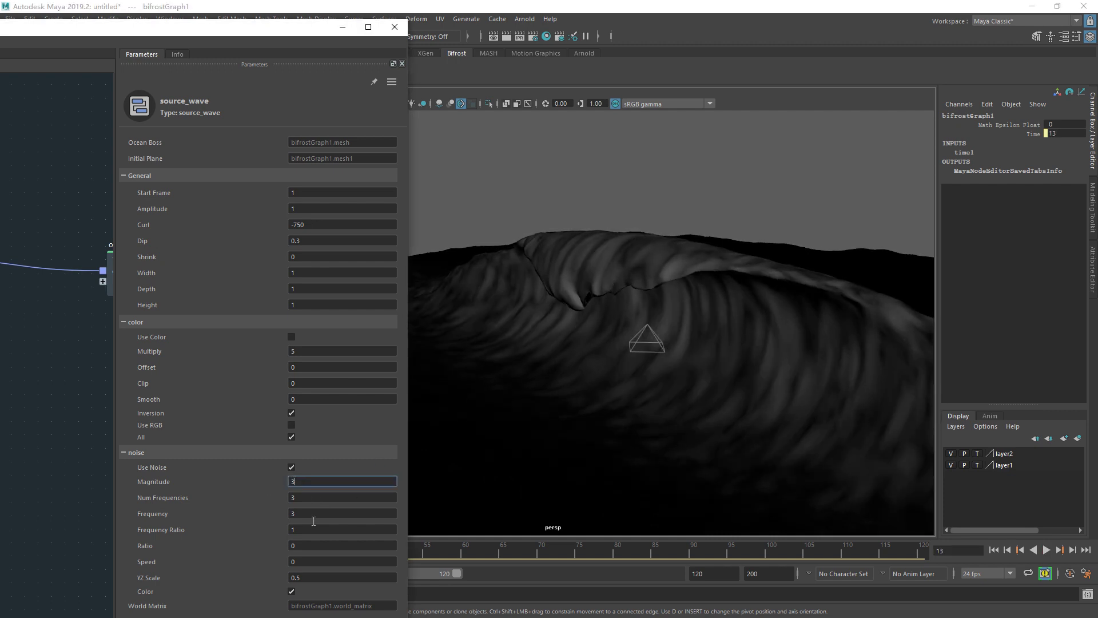
pyautogui.click(291, 590)
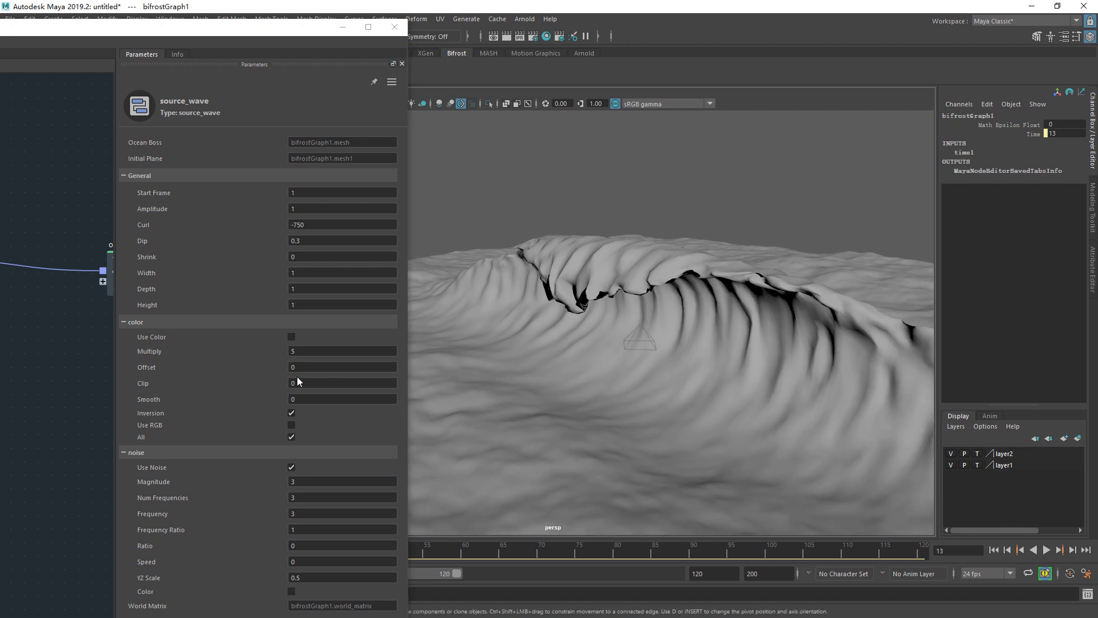
pyautogui.click(292, 338)
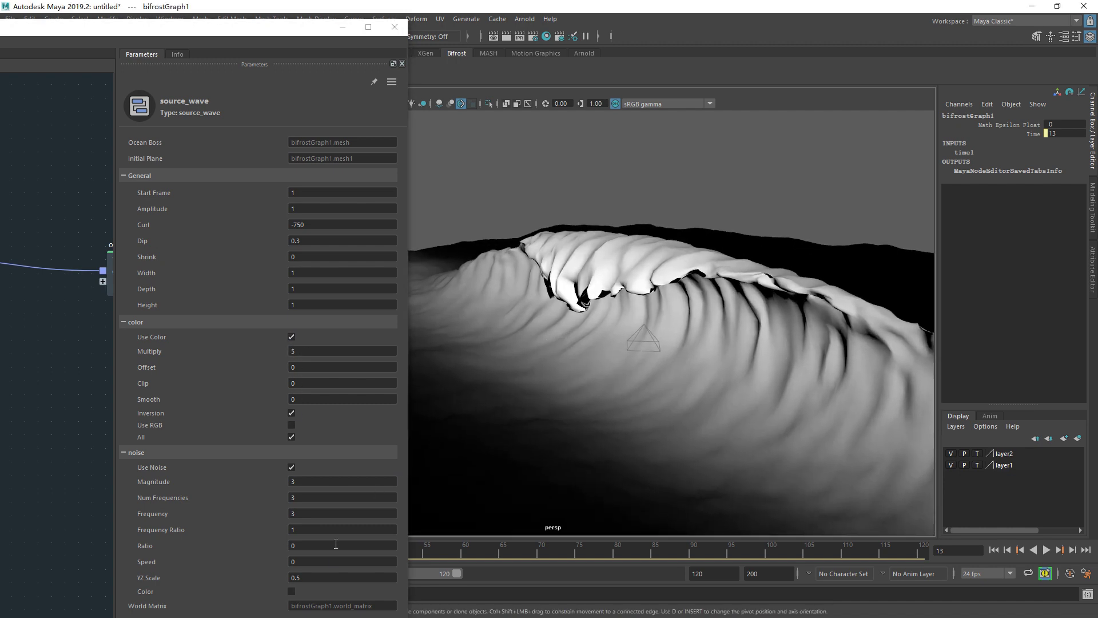
pyautogui.click(291, 591)
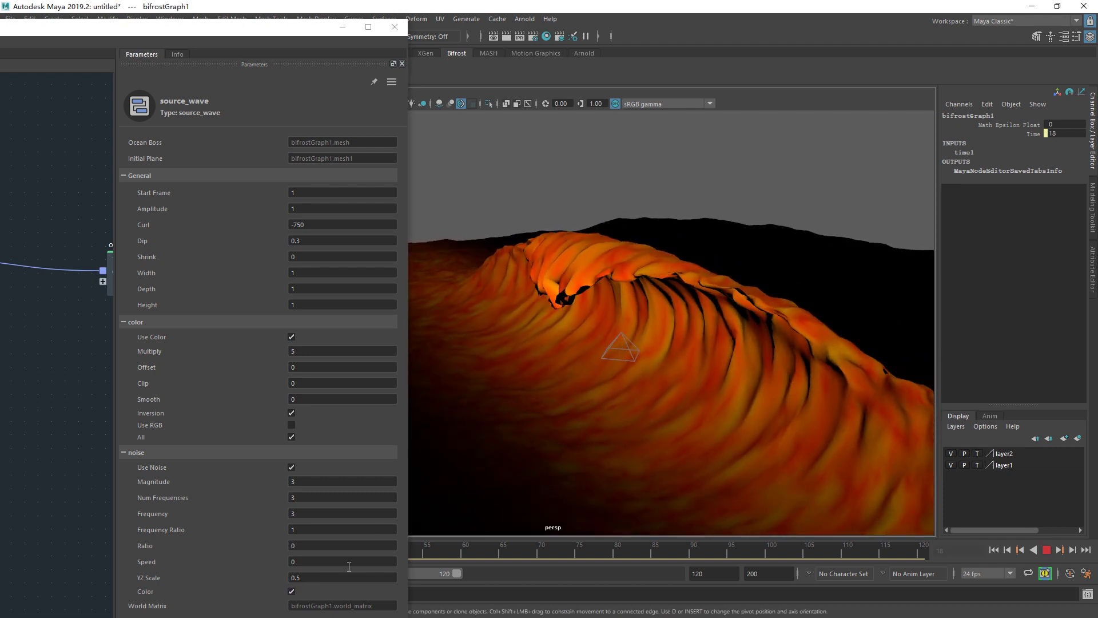
pyautogui.click(291, 592)
pyautogui.click(291, 591)
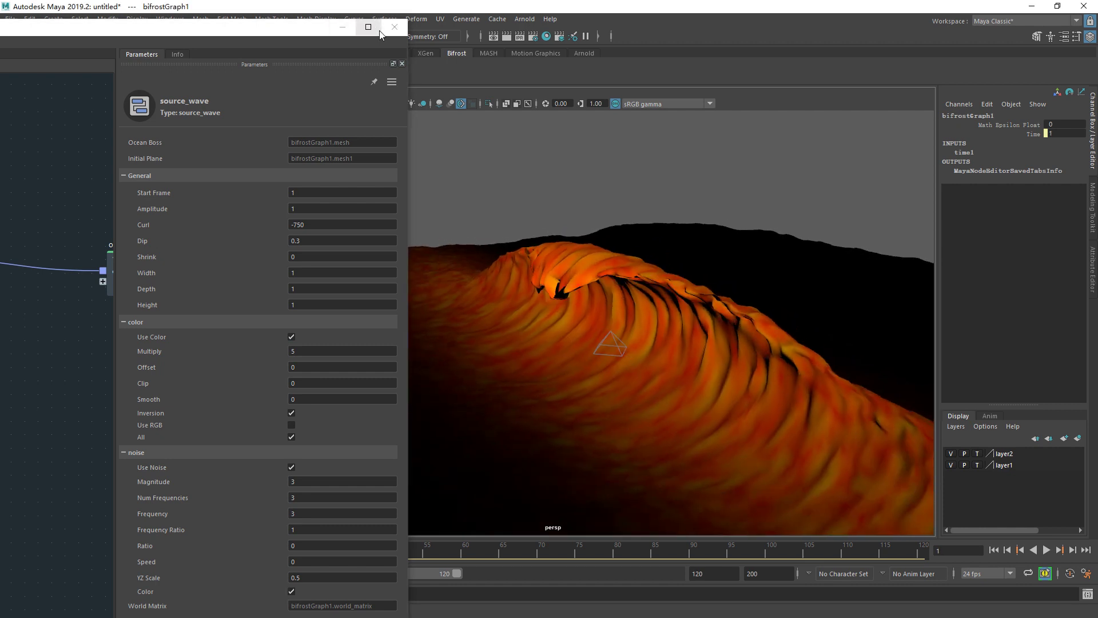
# Create an aiFlat shader in the Node Editor and assign it to the bif1 ocean mesh.
pyautogui.click(395, 28)
pyautogui.click(143, 366)
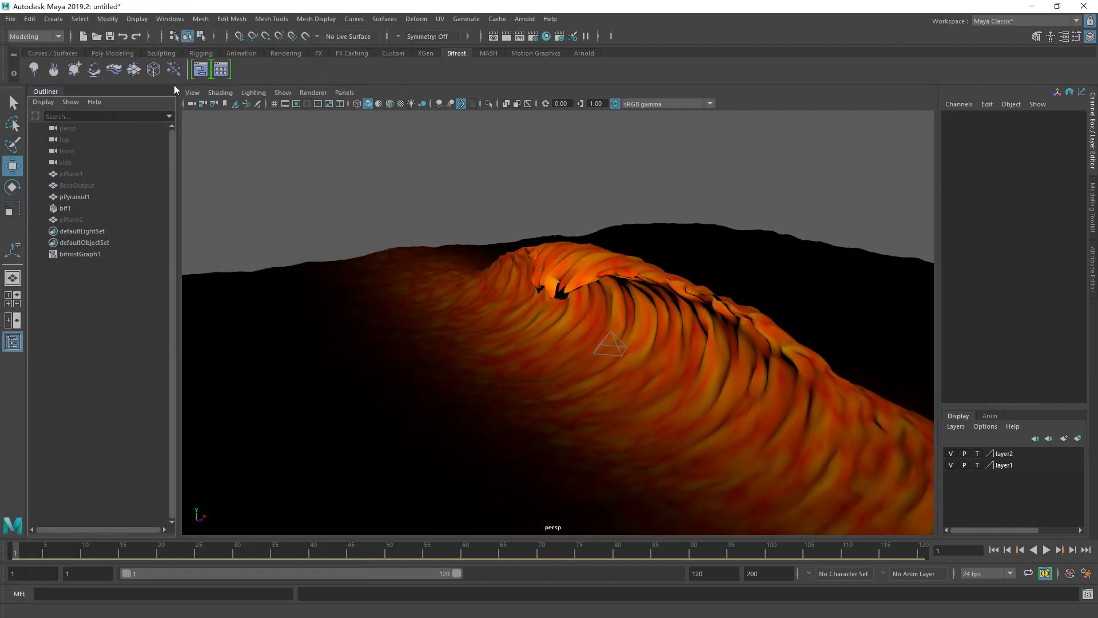
pyautogui.click(268, 53)
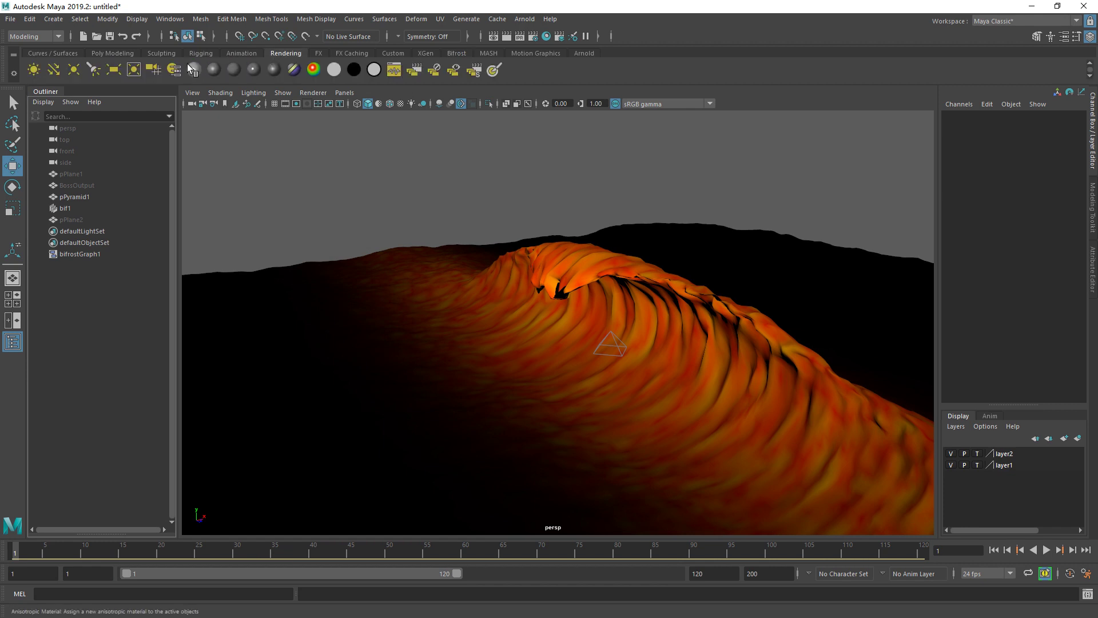
pyautogui.click(169, 19)
pyautogui.click(191, 168)
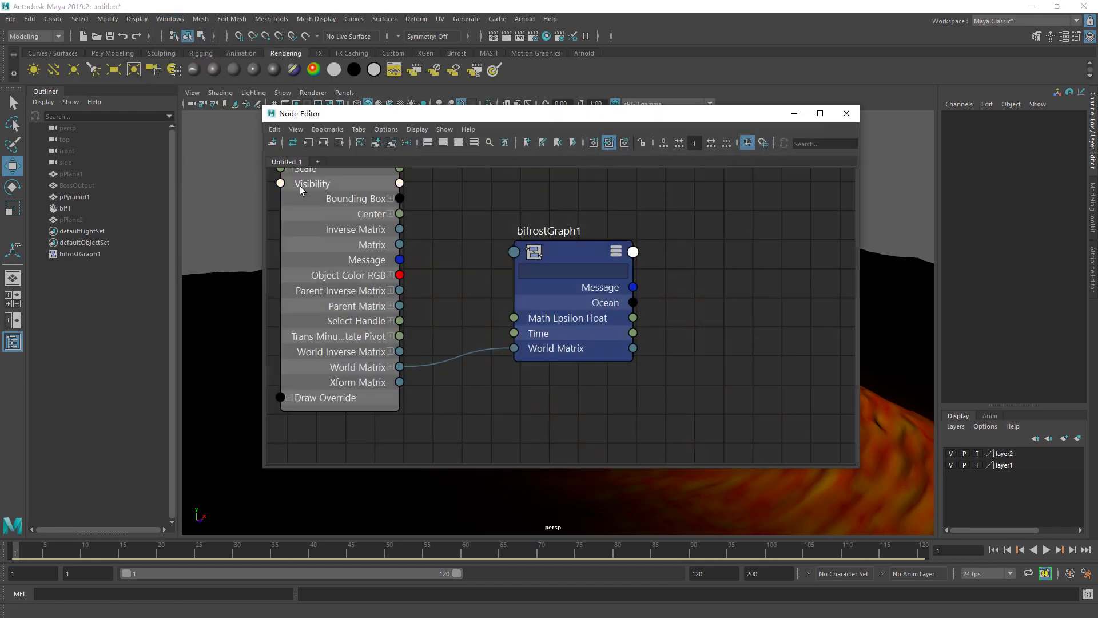
pyautogui.click(317, 162)
pyautogui.click(272, 142)
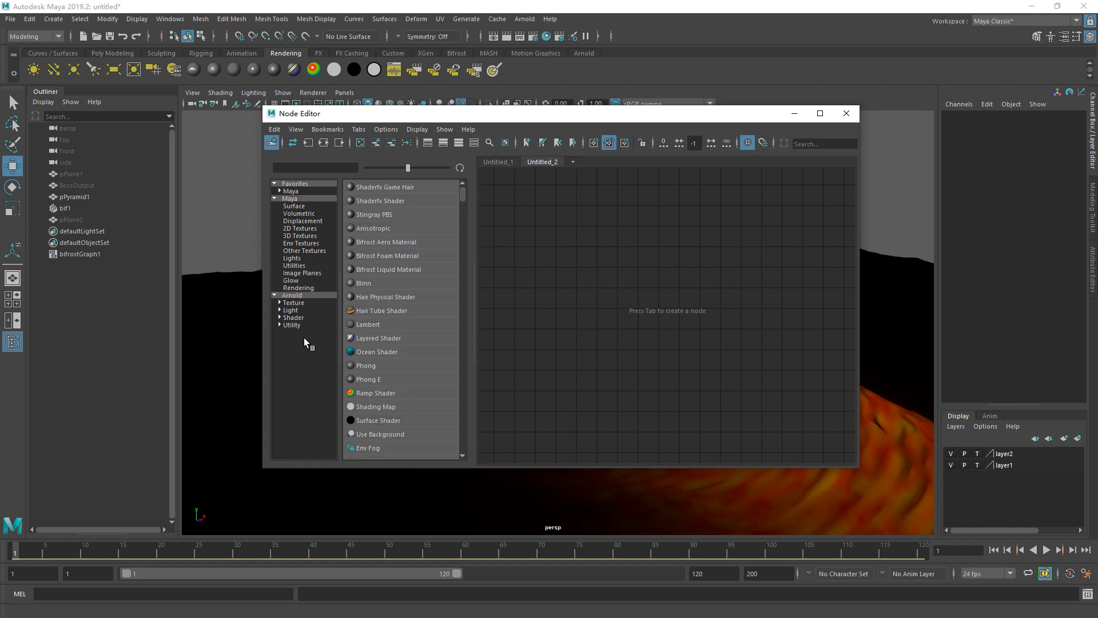
pyautogui.click(292, 310)
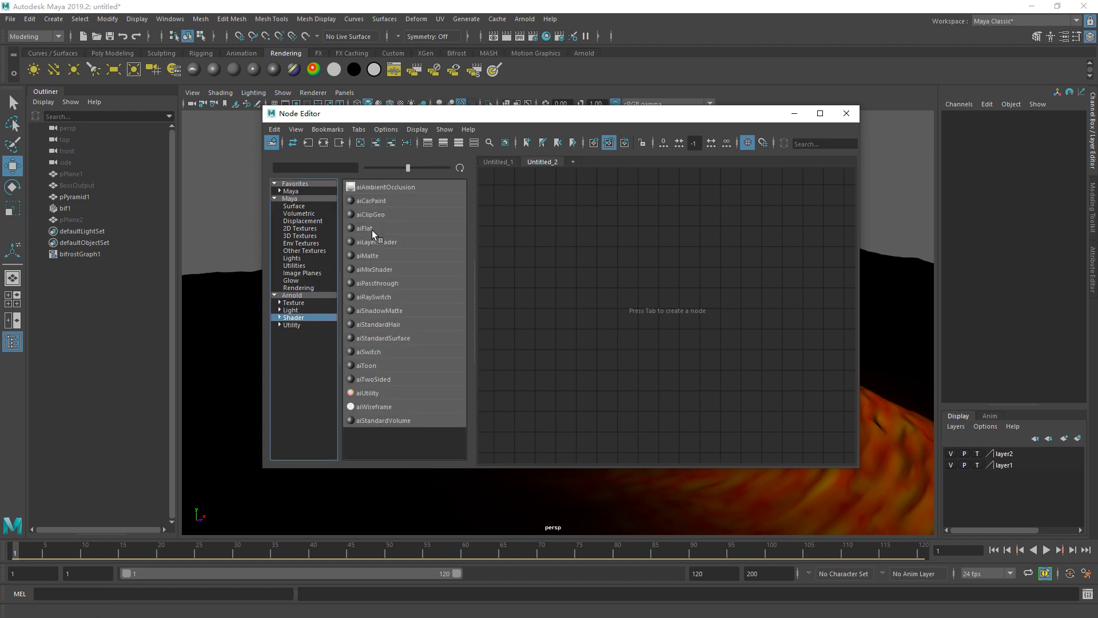
pyautogui.moveTo(372, 233); pyautogui.dragTo(604, 292)
pyautogui.click(85, 211)
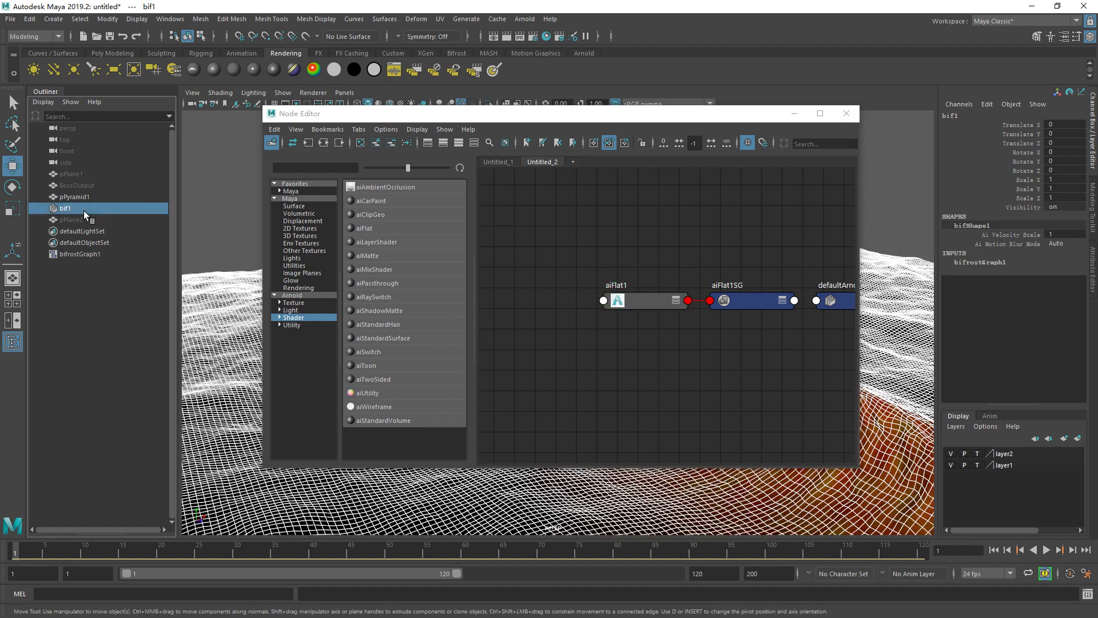
pyautogui.moveTo(501, 113); pyautogui.dragTo(441, 182)
pyautogui.moveTo(589, 369); pyautogui.dragTo(595, 301, button='right')
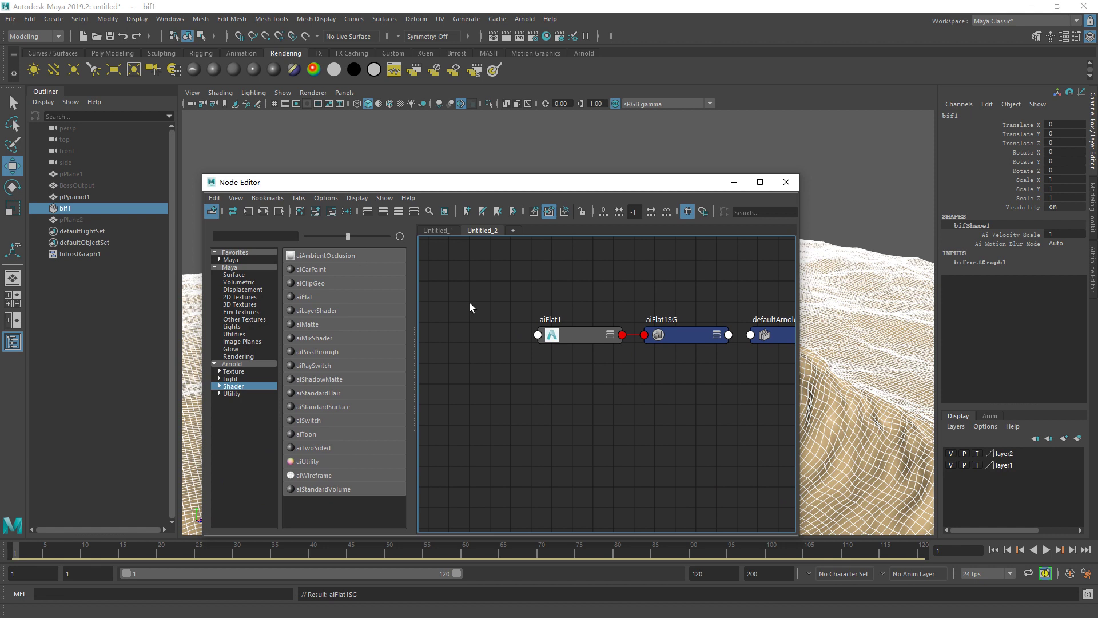
# Add an aiUserDataColor node reading the 'color' attribute.
pyautogui.press('Tab')
pyautogui.write('aiu')
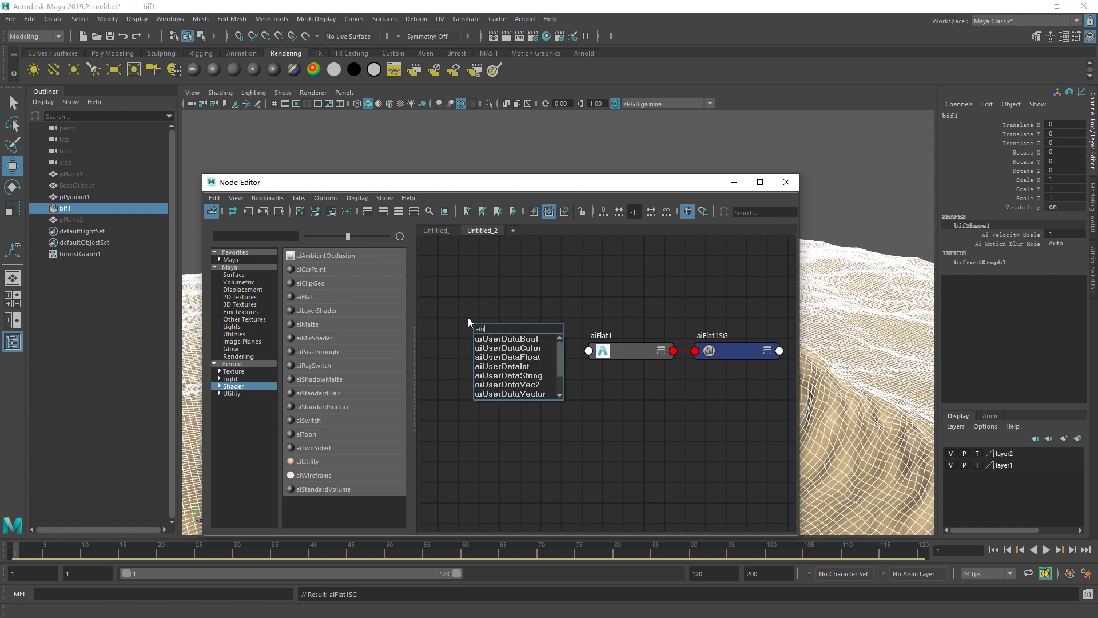
pyautogui.press('Down')
pyautogui.press('Down')
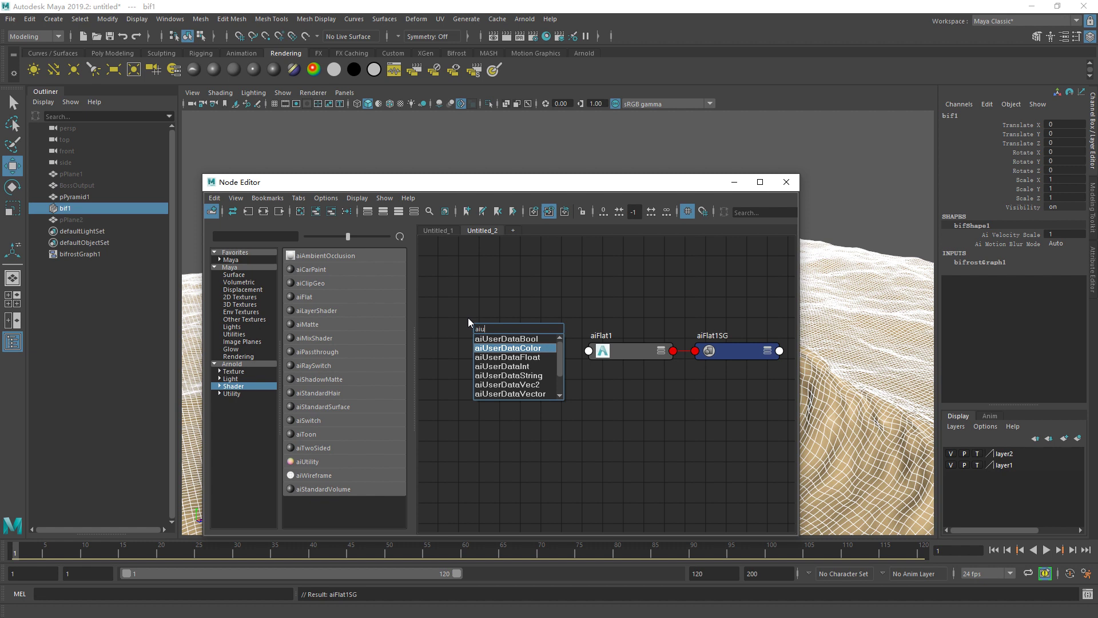
pyautogui.press('Return')
pyautogui.moveTo(528, 336); pyautogui.dragTo(496, 315)
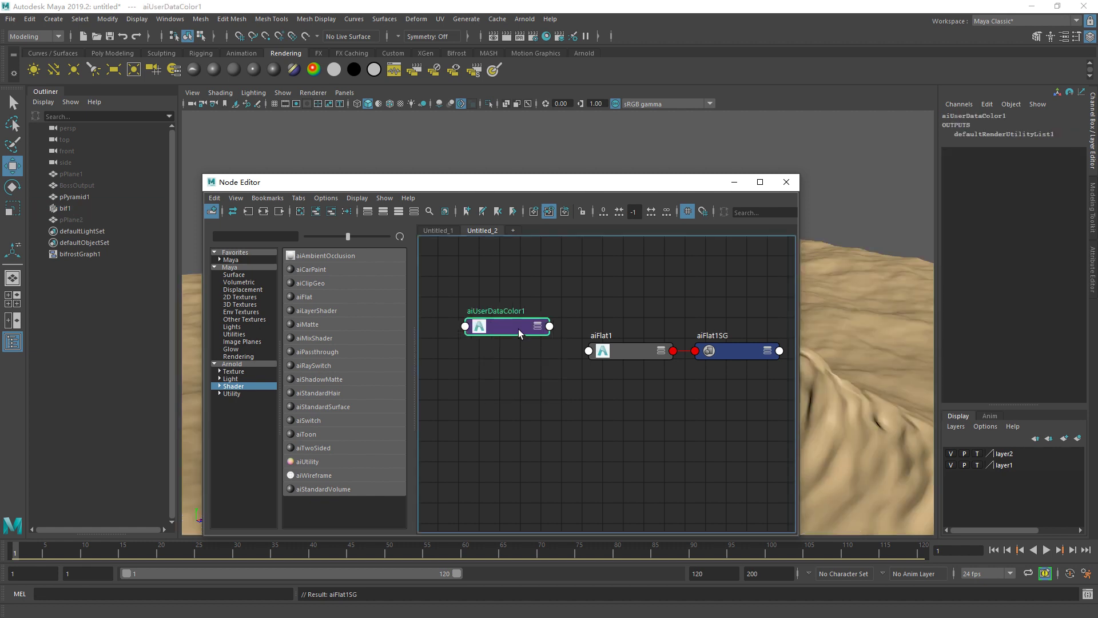
pyautogui.doubleClick(487, 314)
pyautogui.click(938, 179)
pyautogui.write('color')
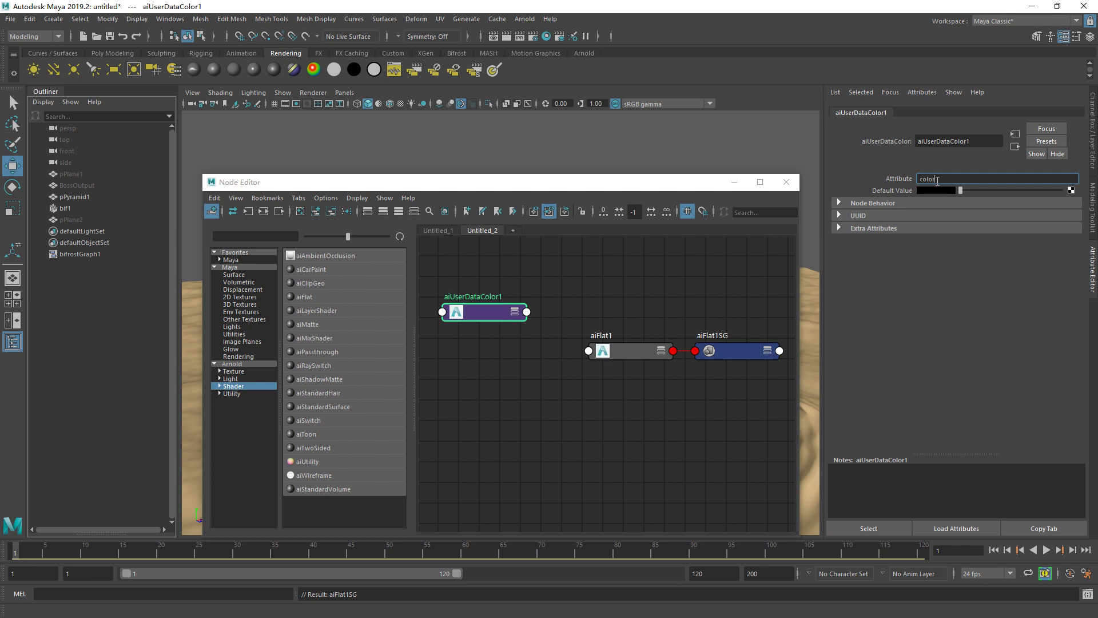
pyautogui.click(588, 329)
# Connect aiUserDataColor1's output to aiFlat1's Color input.
pyautogui.click(513, 315)
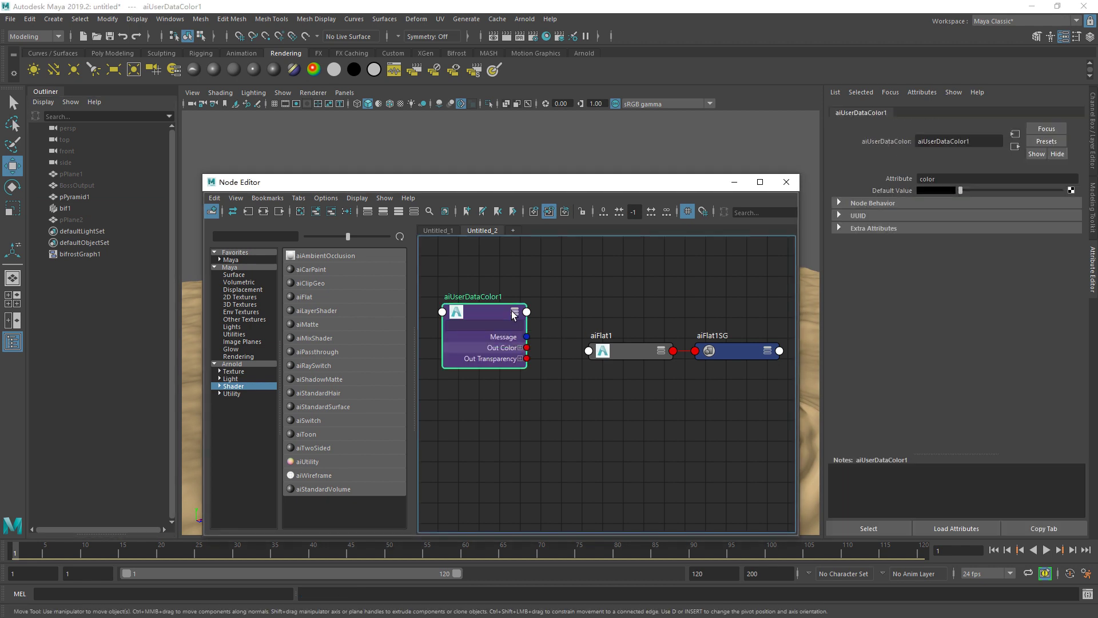
pyautogui.click(659, 351)
pyautogui.moveTo(659, 352); pyautogui.dragTo(654, 331)
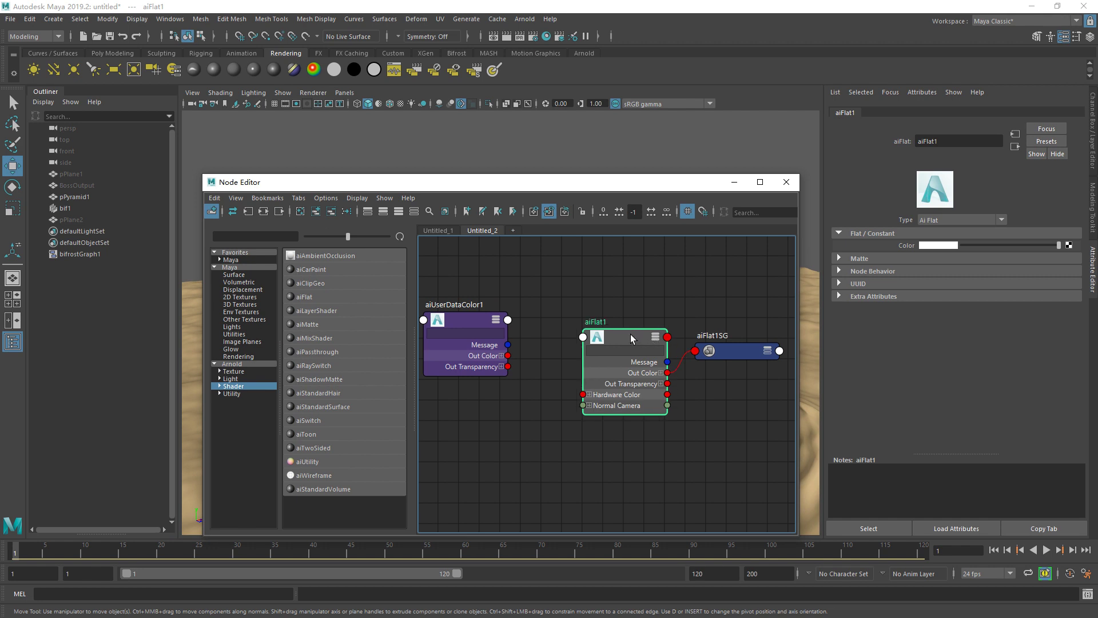
pyautogui.click(654, 332)
pyautogui.moveTo(508, 355); pyautogui.dragTo(580, 353)
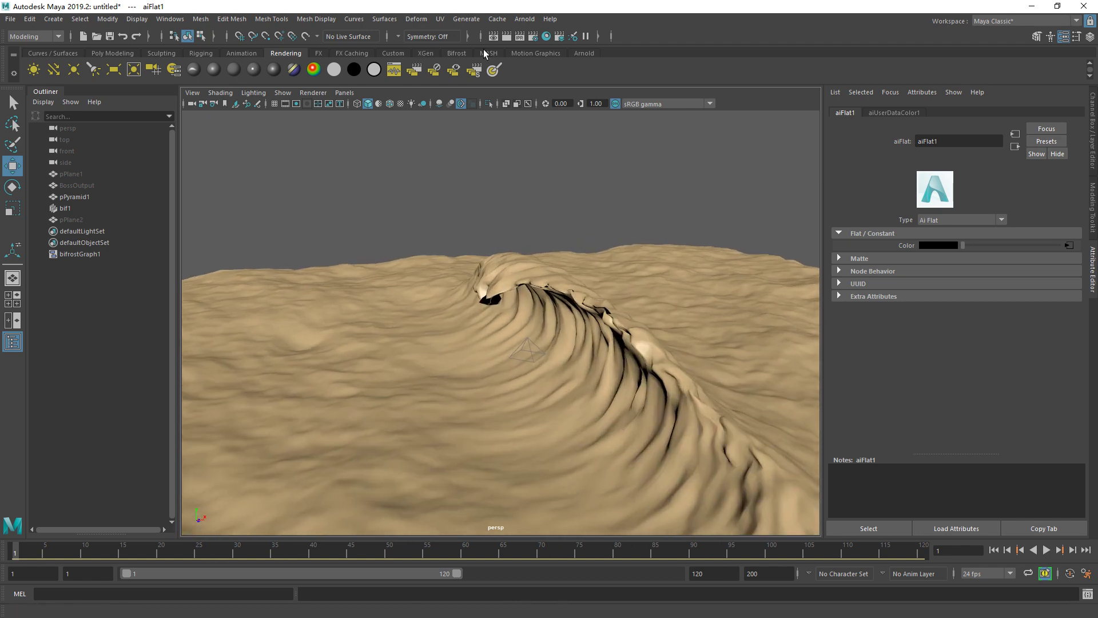
# Render the scene in Arnold RenderView.
pyautogui.click(487, 53)
pyautogui.click(584, 53)
pyautogui.click(360, 69)
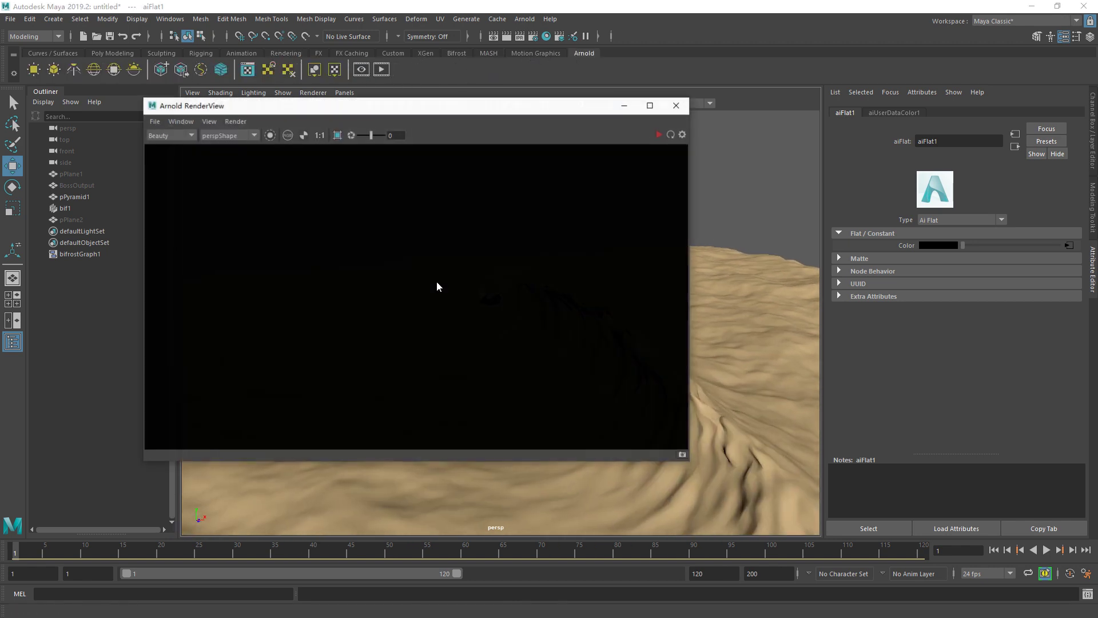
pyautogui.click(658, 135)
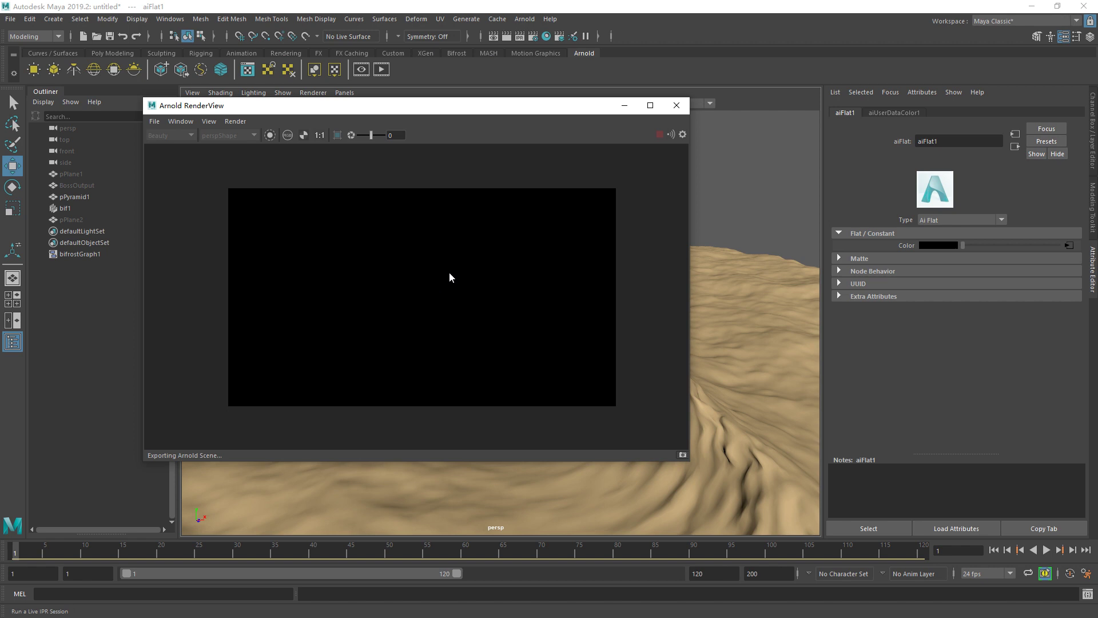
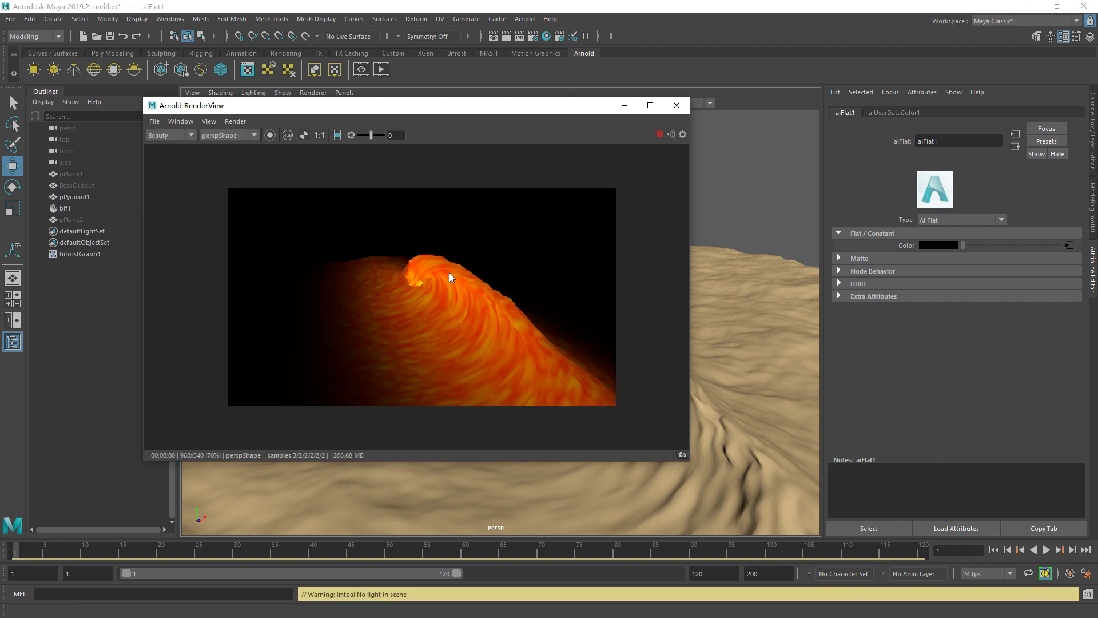
# Inspect the wave render's R, G, B, alpha and luminance channels, restore RGB, and close RenderView.
pyautogui.scroll(2, 453, 312)
pyautogui.scroll(-2, 429, 288)
pyautogui.moveTo(429, 287); pyautogui.dragTo(429, 274)
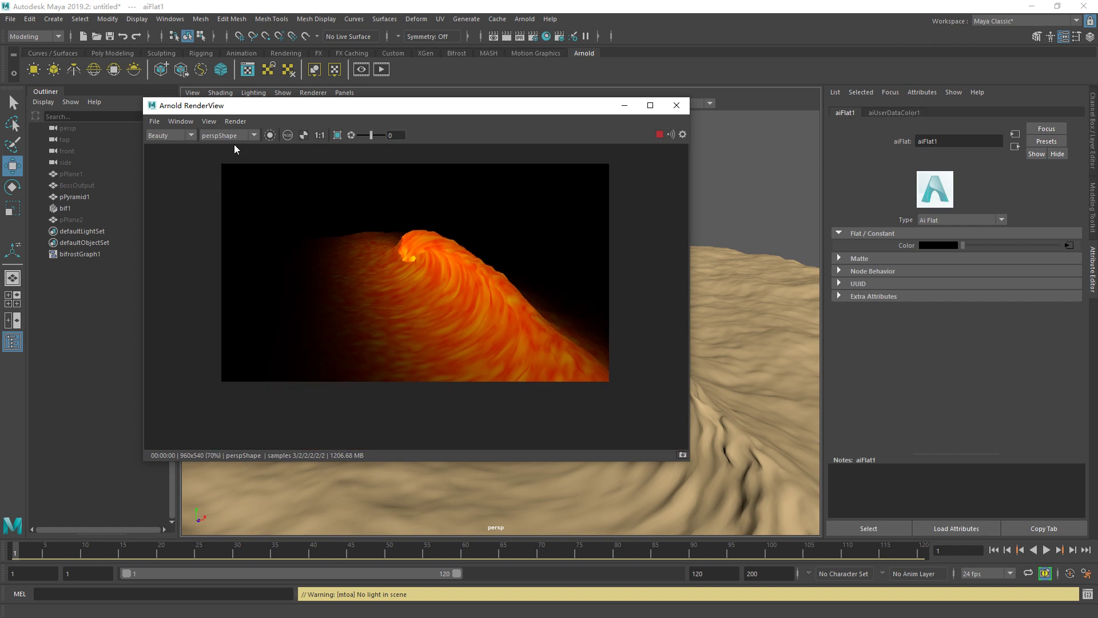
pyautogui.click(288, 137)
pyautogui.scroll(1, 449, 277)
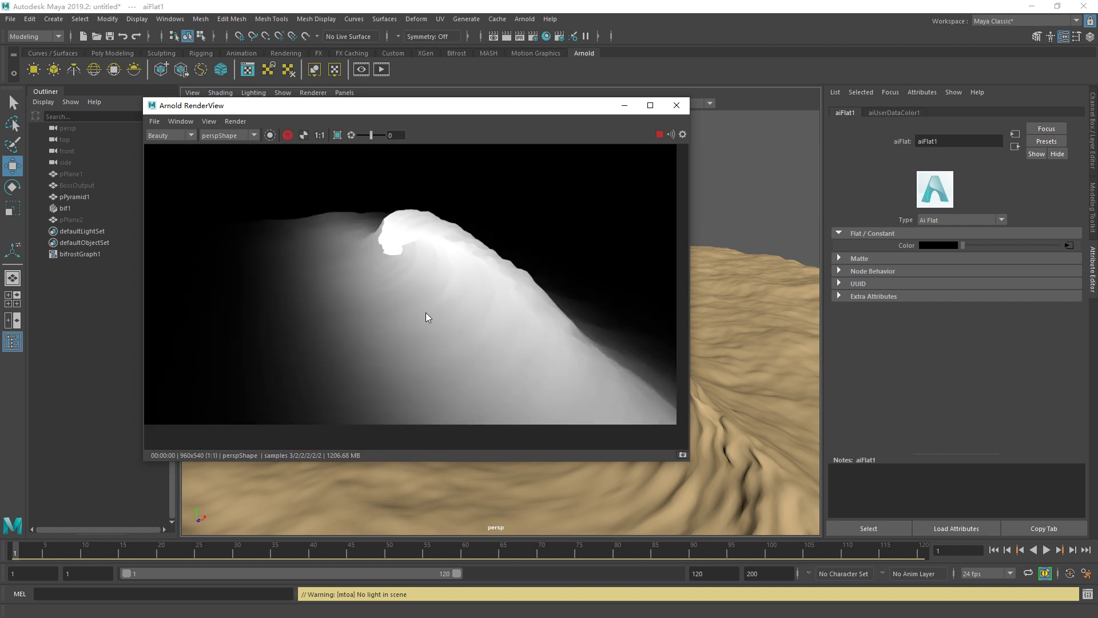
pyautogui.press('g')
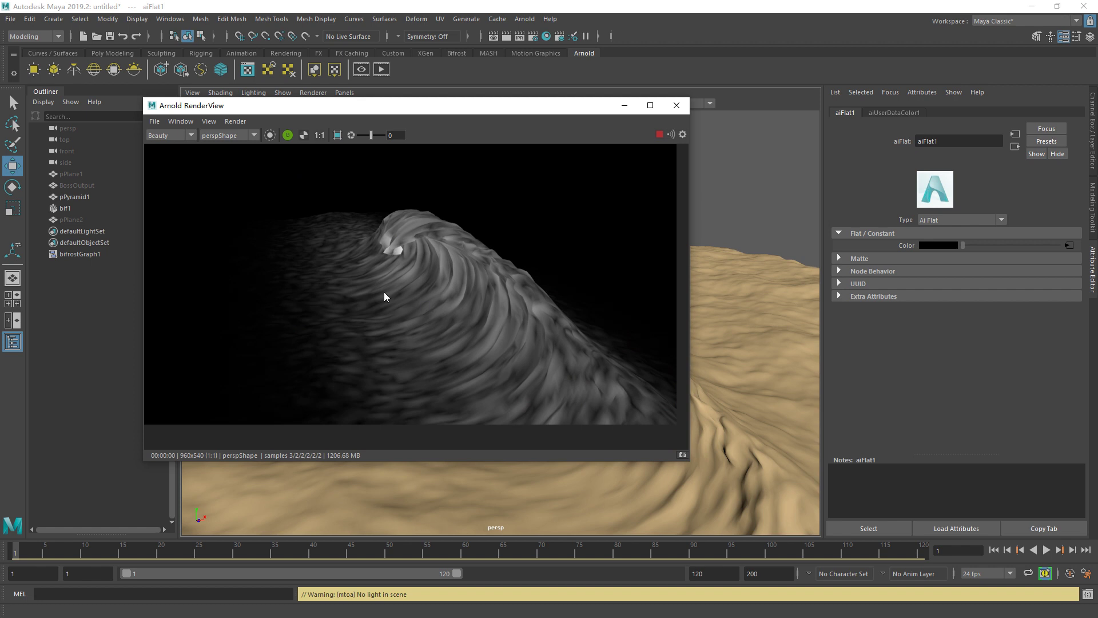
pyautogui.click(289, 136)
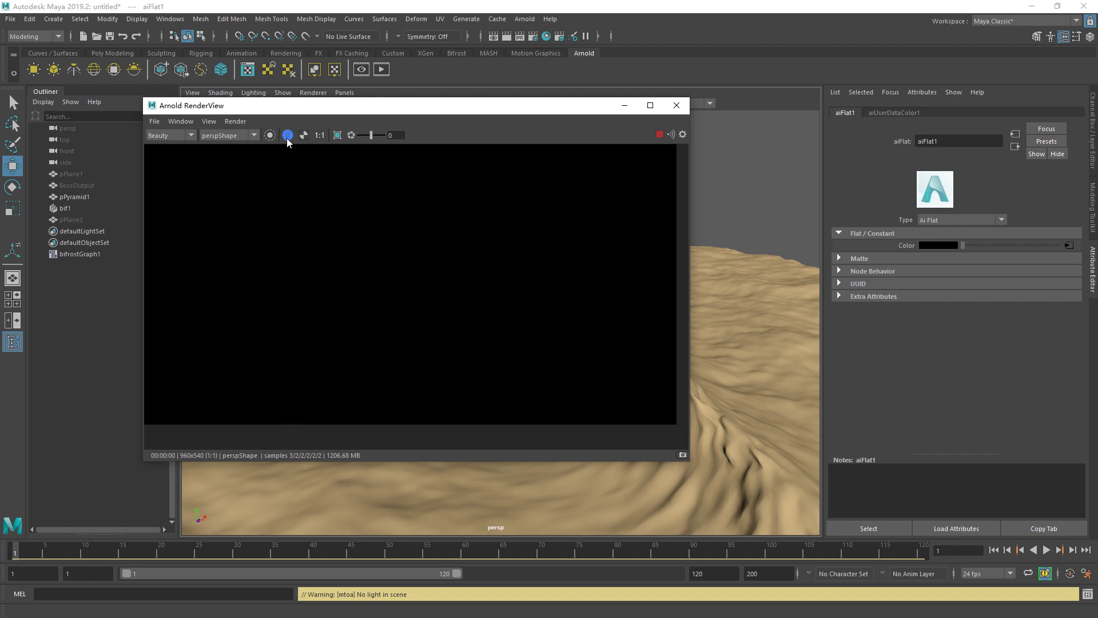
pyautogui.click(286, 139)
pyautogui.click(287, 140)
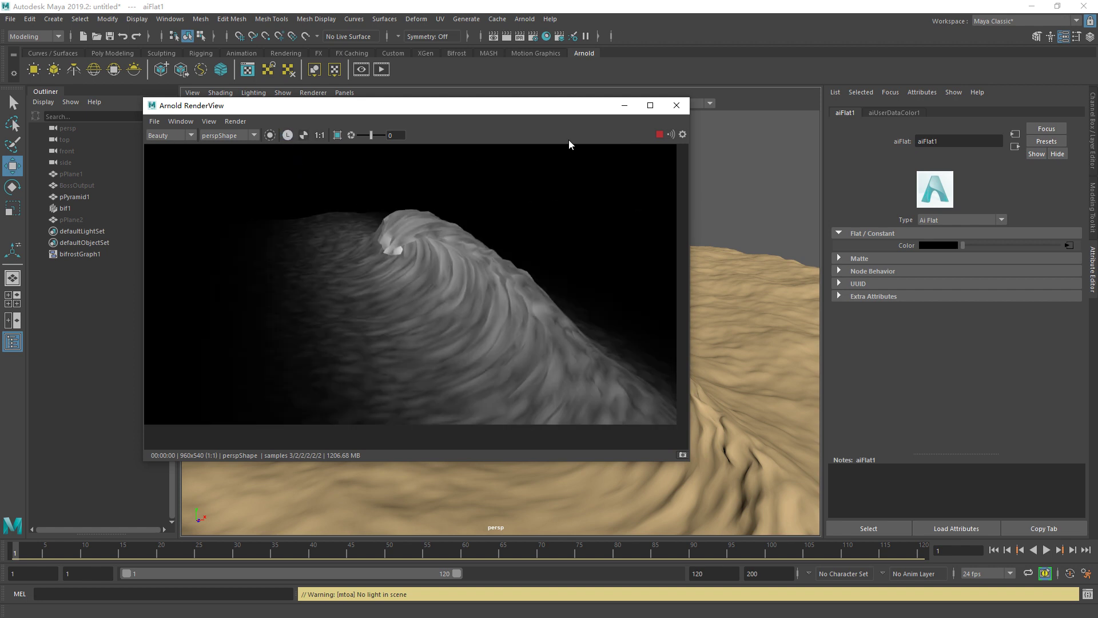
pyautogui.click(288, 136)
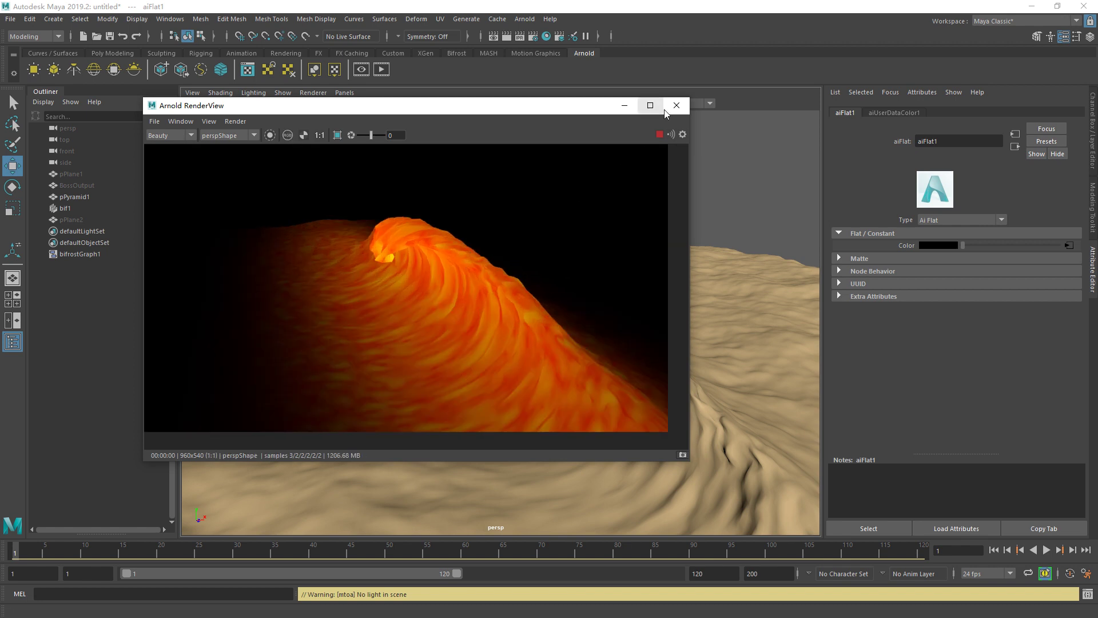
pyautogui.click(676, 105)
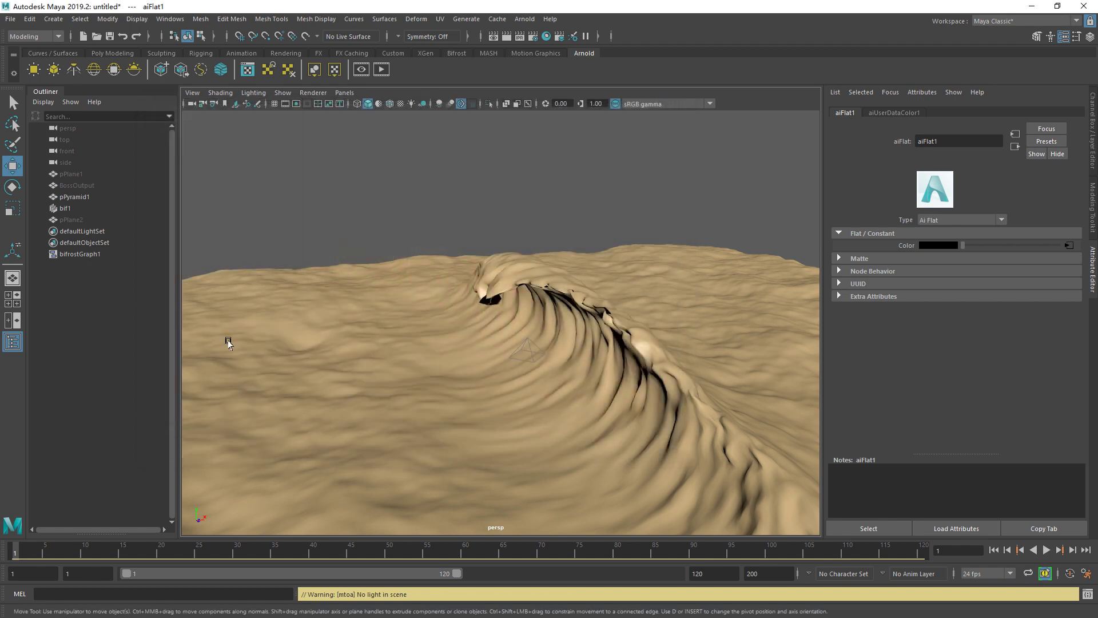
# Open bifrostGraph1 in the Bifrost Graph Editor and maximize the editor.
pyautogui.click(80, 254)
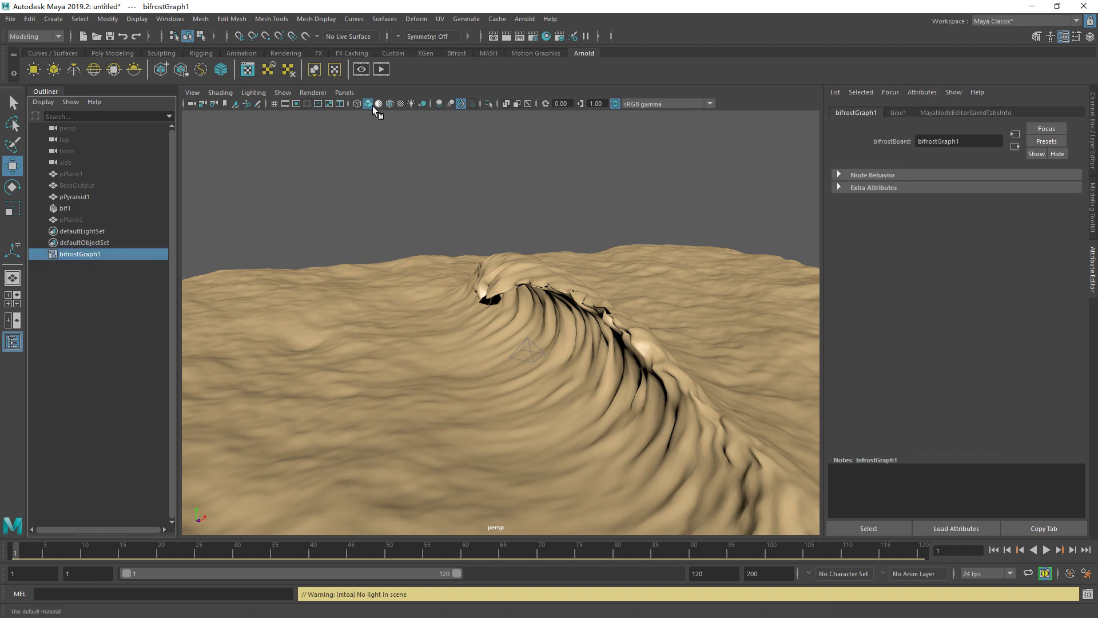
pyautogui.click(459, 53)
pyautogui.click(201, 70)
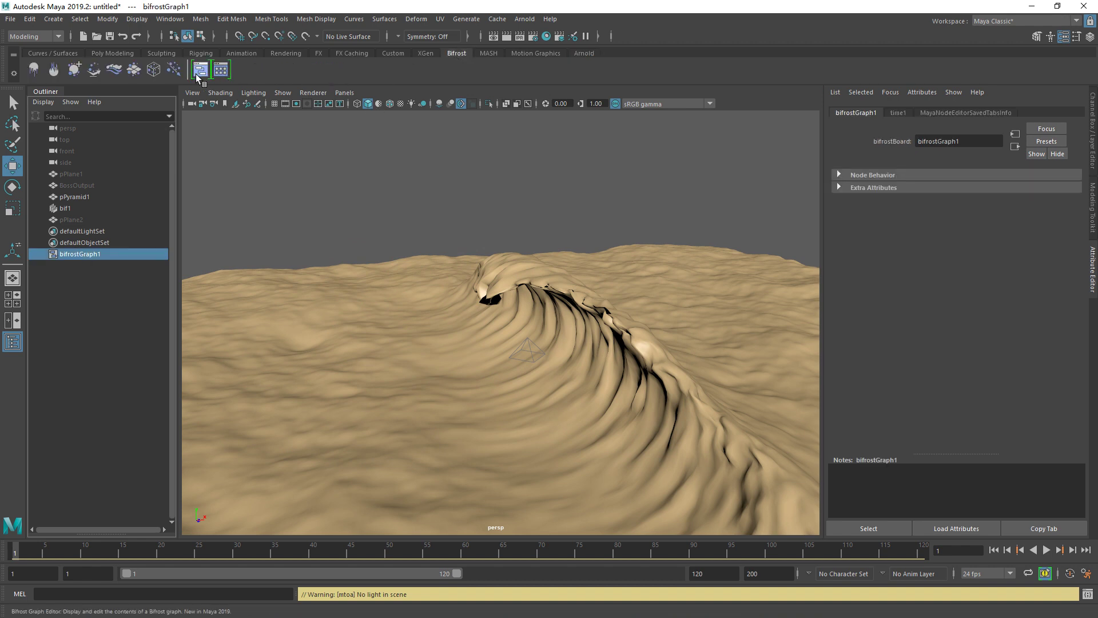
pyautogui.click(368, 26)
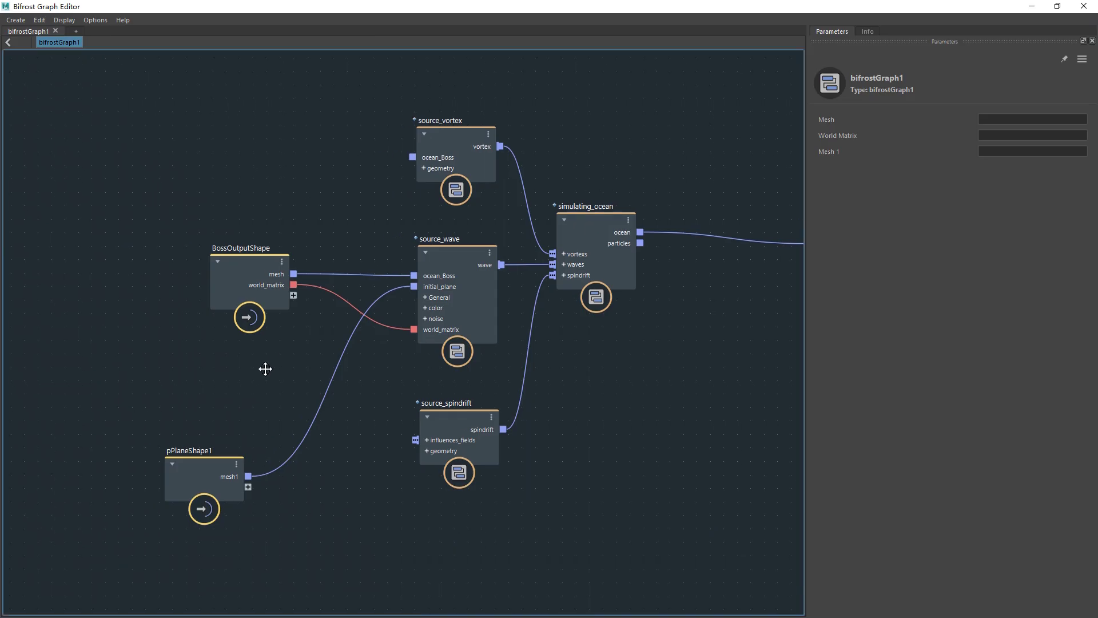
# Review the source_wave and source_spindrift parameters, then restore the editor beside the viewport.
pyautogui.click(443, 269)
pyautogui.press('a')
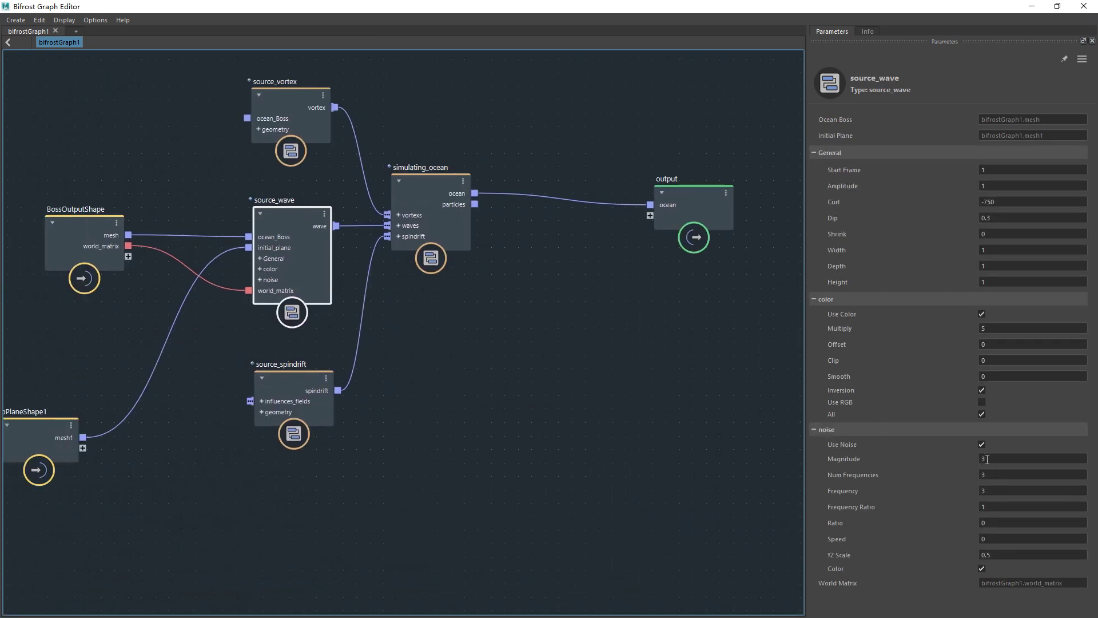
pyautogui.press('a')
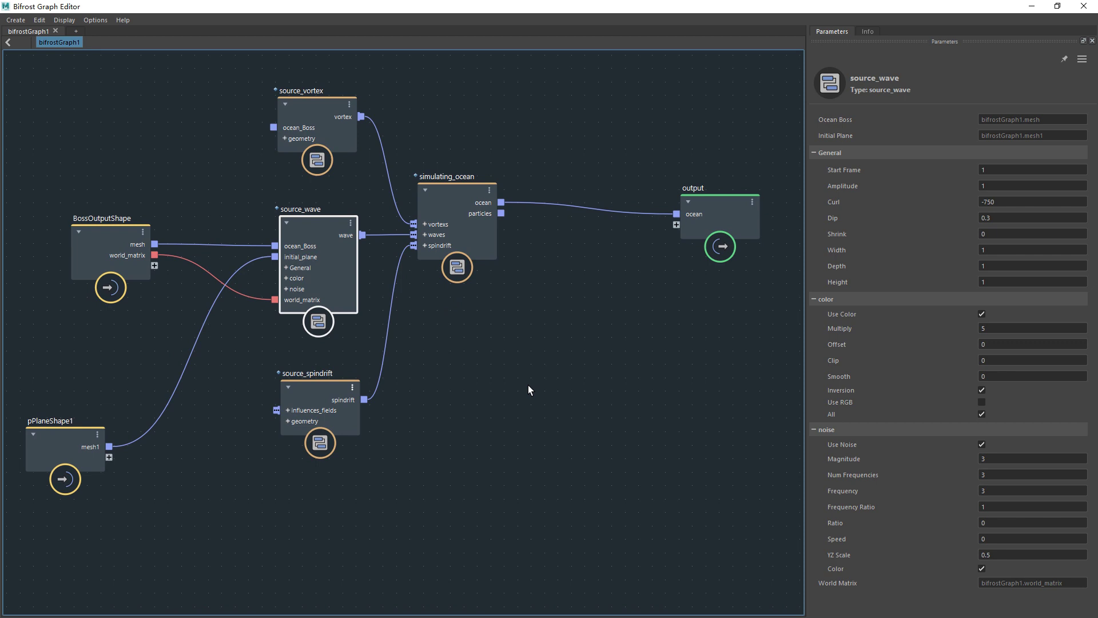
pyautogui.click(337, 394)
pyautogui.moveTo(481, 400); pyautogui.dragTo(438, 421, button='middle')
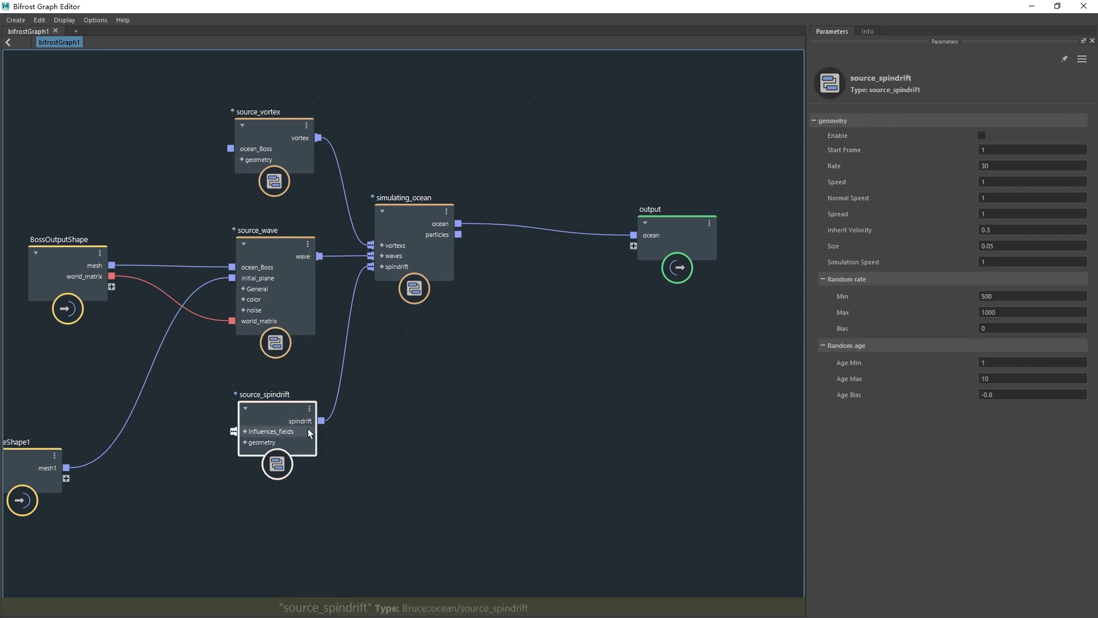
pyautogui.click(287, 286)
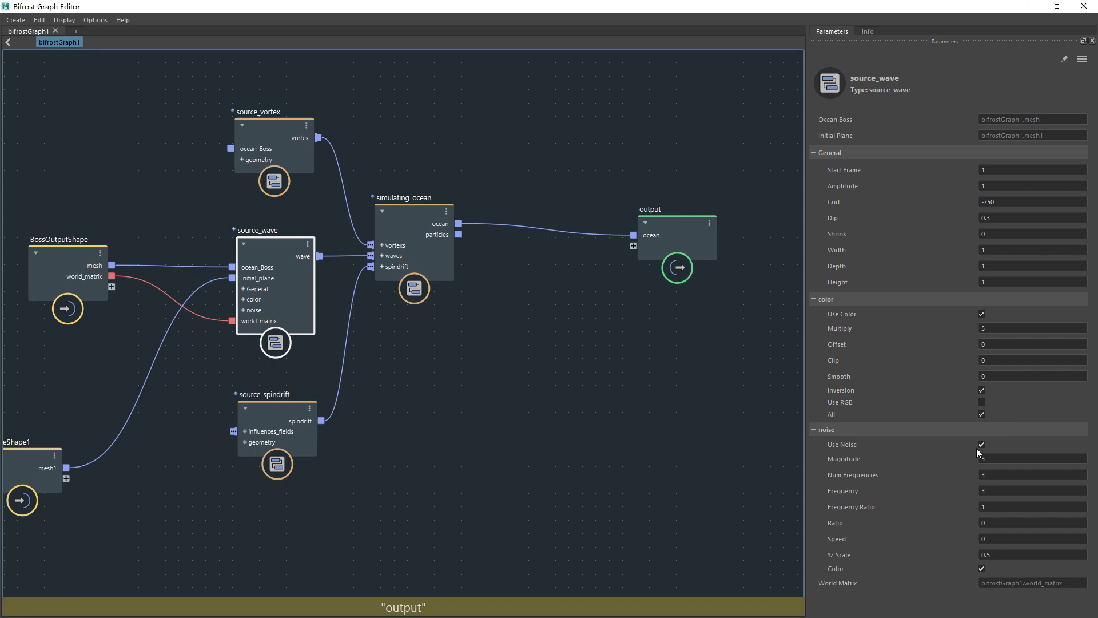
pyautogui.moveTo(846, 7)
pyautogui.mouseDown()
pyautogui.moveTo(214, 314)
pyautogui.moveTo(229, 344)
pyautogui.mouseUp()
# Assign the existing lambert1 material to the ocean mesh bif1.
pyautogui.click(81, 208)
pyautogui.rightClick(561, 161)
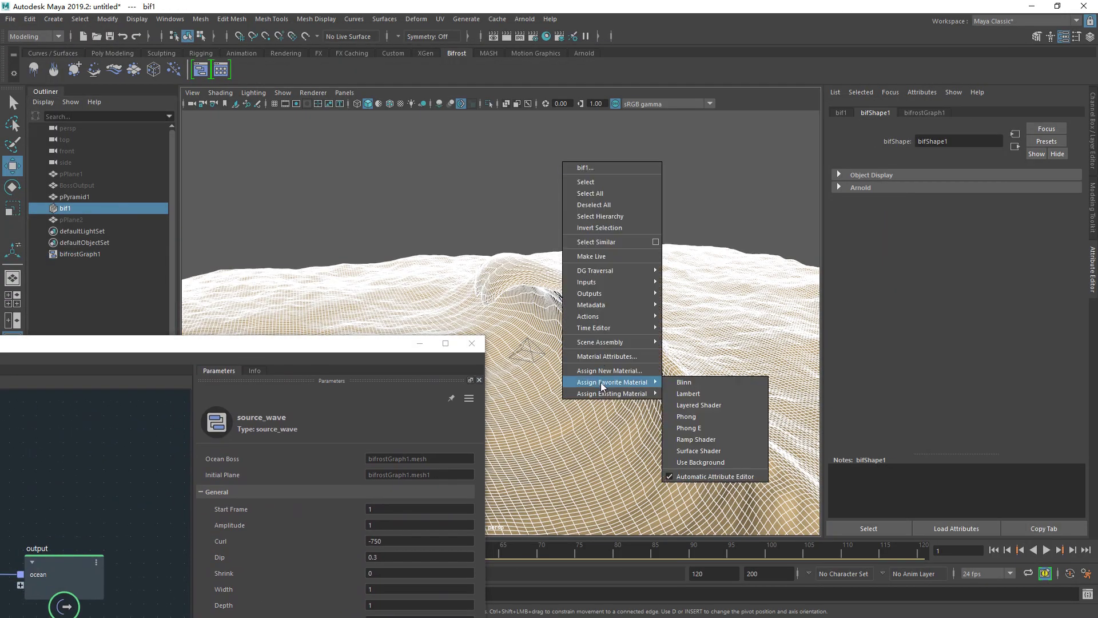
pyautogui.click(687, 405)
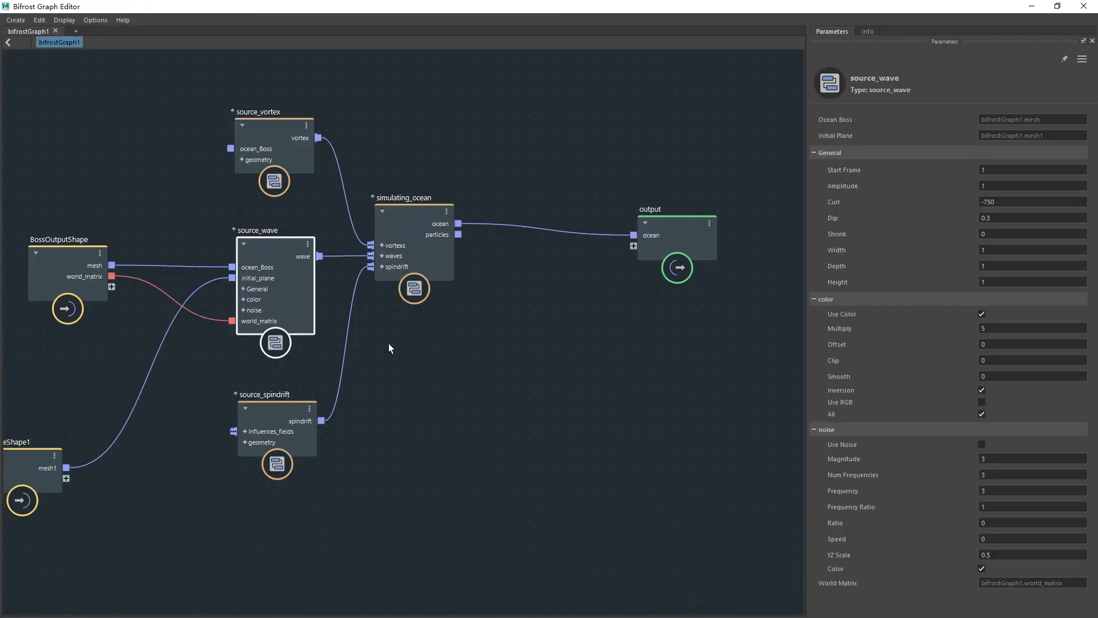
# Toggle source_wave's colour Inversion and All options, leaving both on, and maximize the graph.
pyautogui.doubleClick(393, 346)
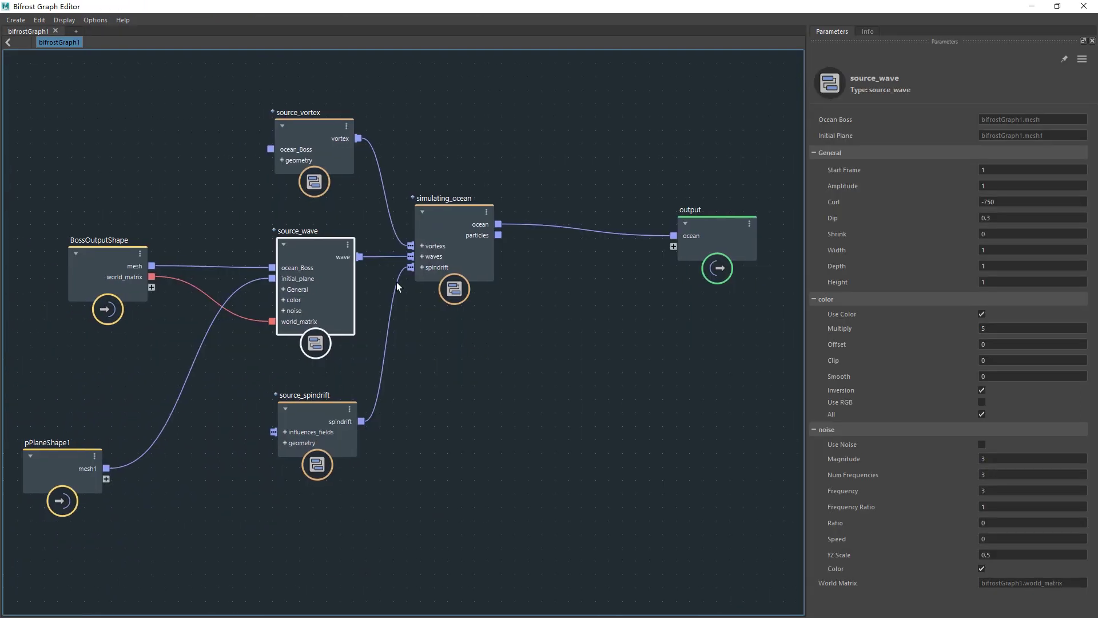
pyautogui.moveTo(246, 6); pyautogui.dragTo(72, 55)
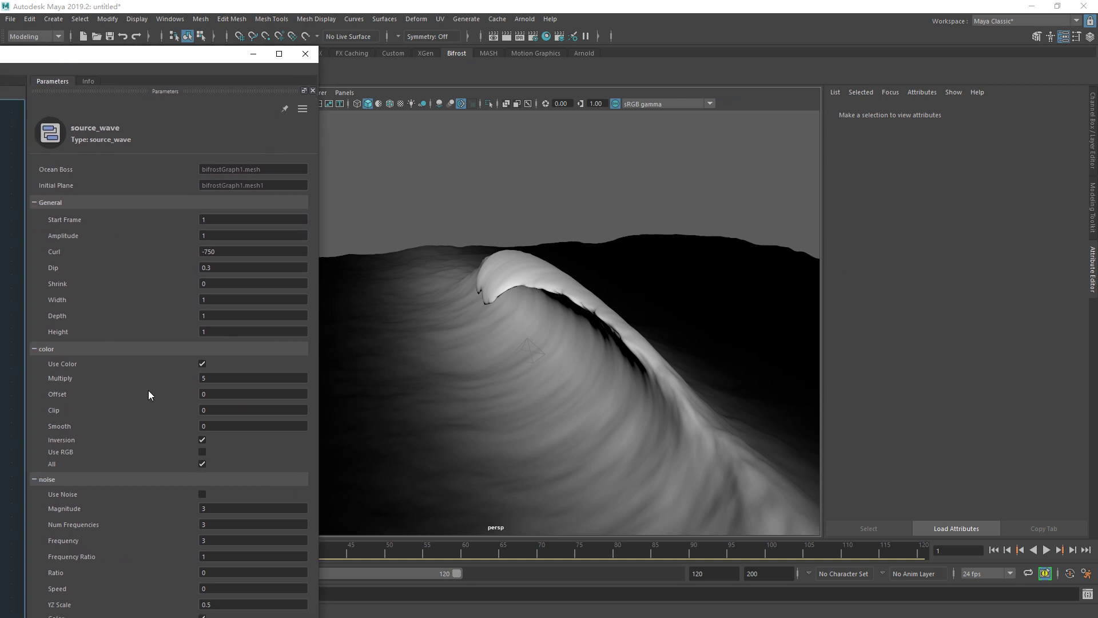
pyautogui.click(203, 440)
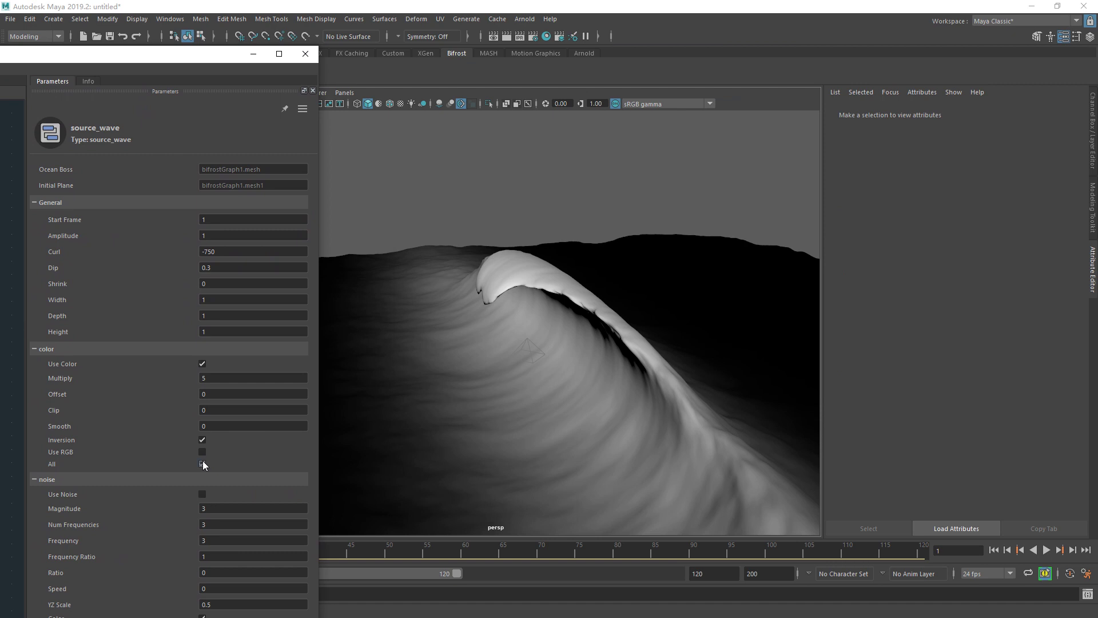
pyautogui.click(203, 465)
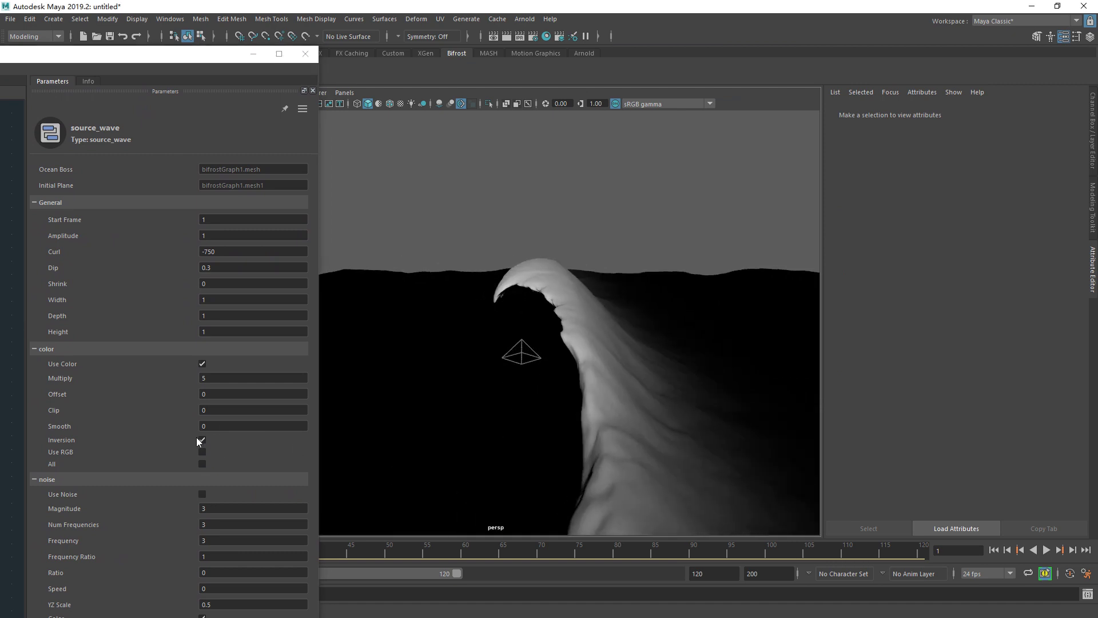
pyautogui.click(202, 464)
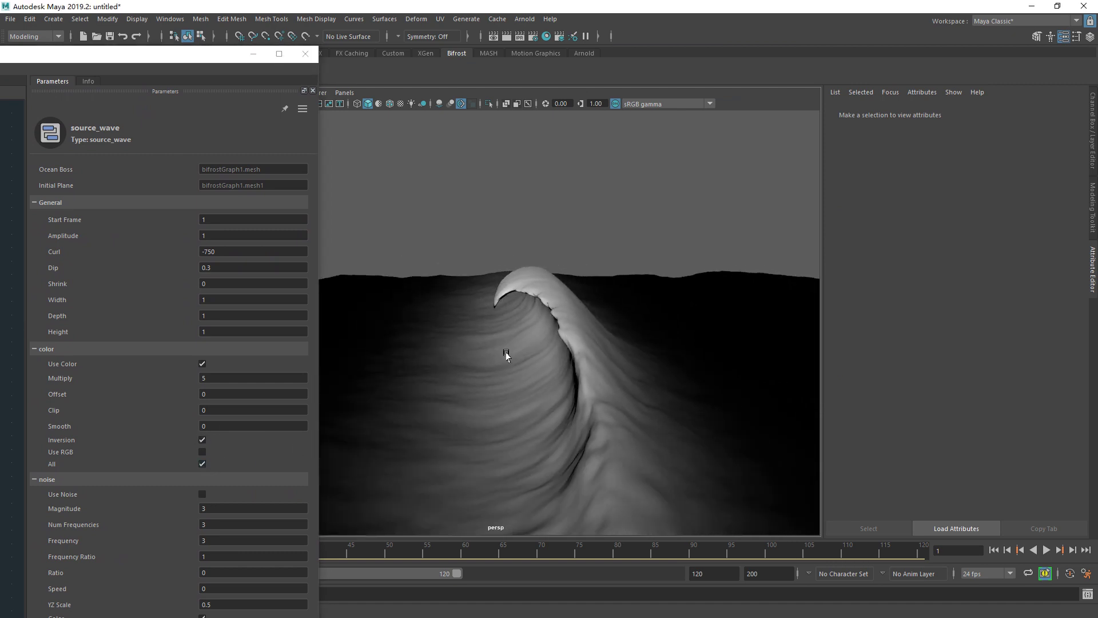
pyautogui.click(279, 54)
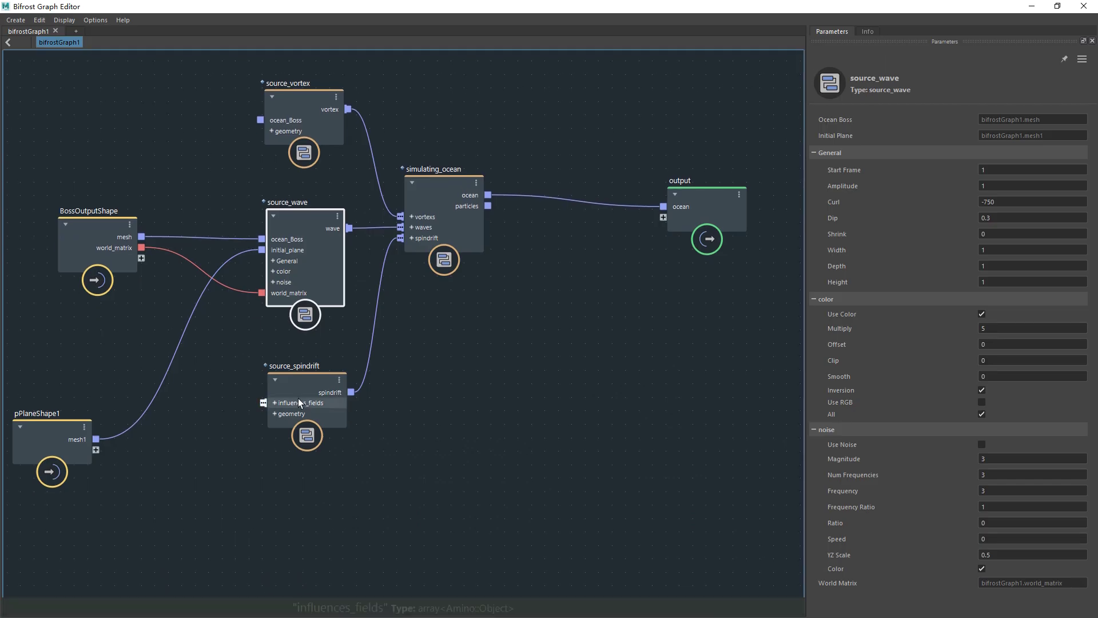
# Connect simulating_ocean's particles port to the output node.
pyautogui.click(297, 398)
pyautogui.moveTo(442, 384); pyautogui.dragTo(381, 396, button='middle')
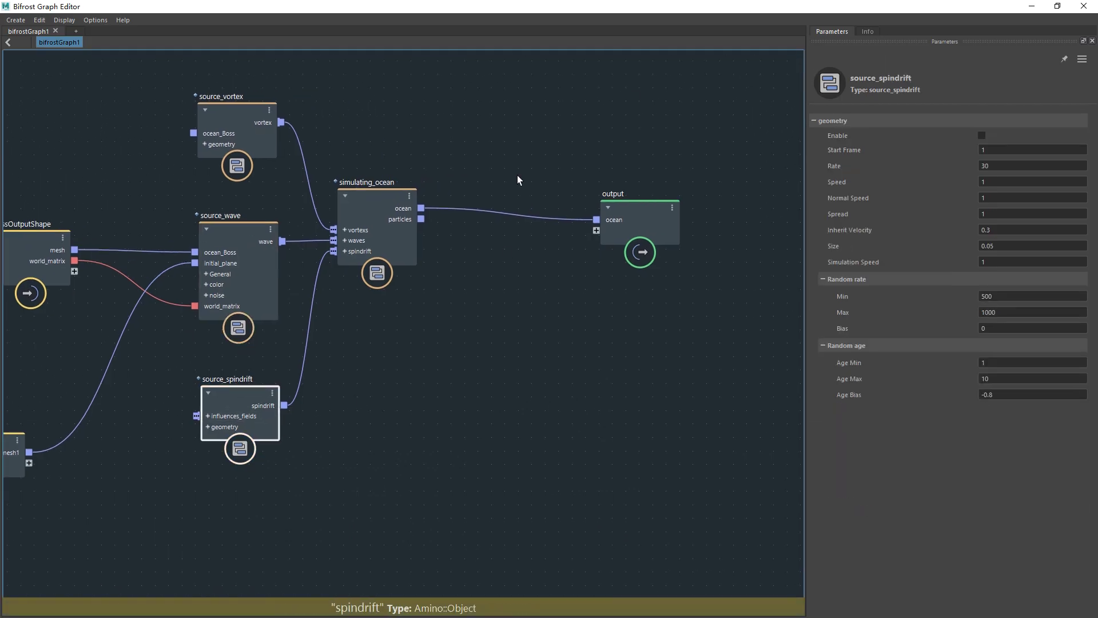
pyautogui.moveTo(421, 219); pyautogui.dragTo(609, 230)
pyautogui.moveTo(485, 273); pyautogui.dragTo(443, 289, button='middle')
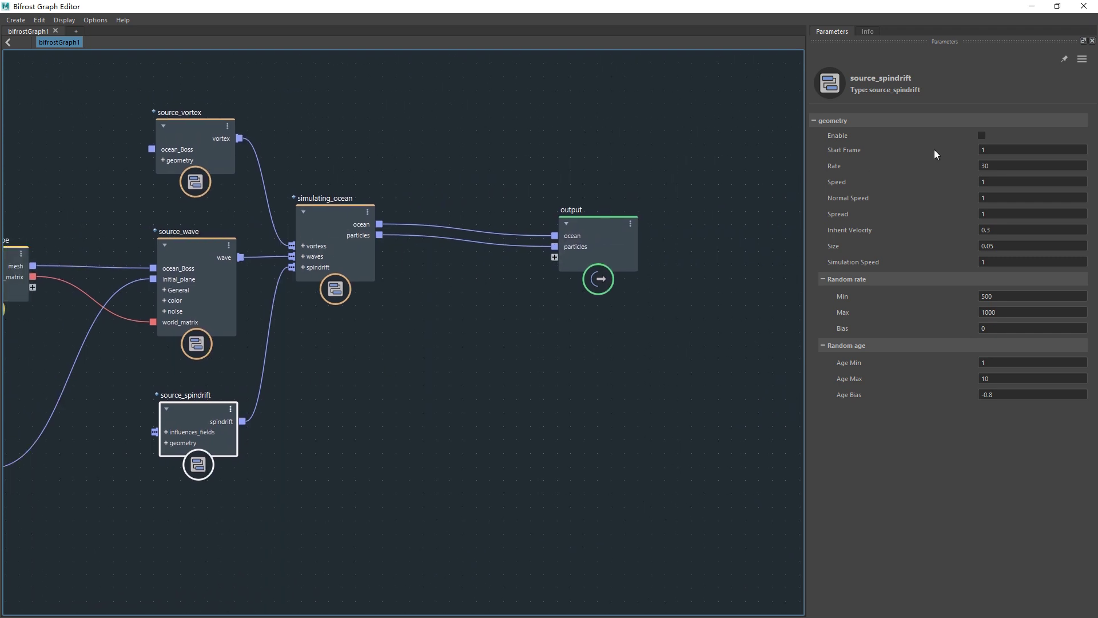
# Enable source_spindrift and play the timeline to preview the spray.
pyautogui.moveTo(801, 5); pyautogui.dragTo(86, 113)
pyautogui.click(182, 245)
pyautogui.hotkey('alt', 'v')
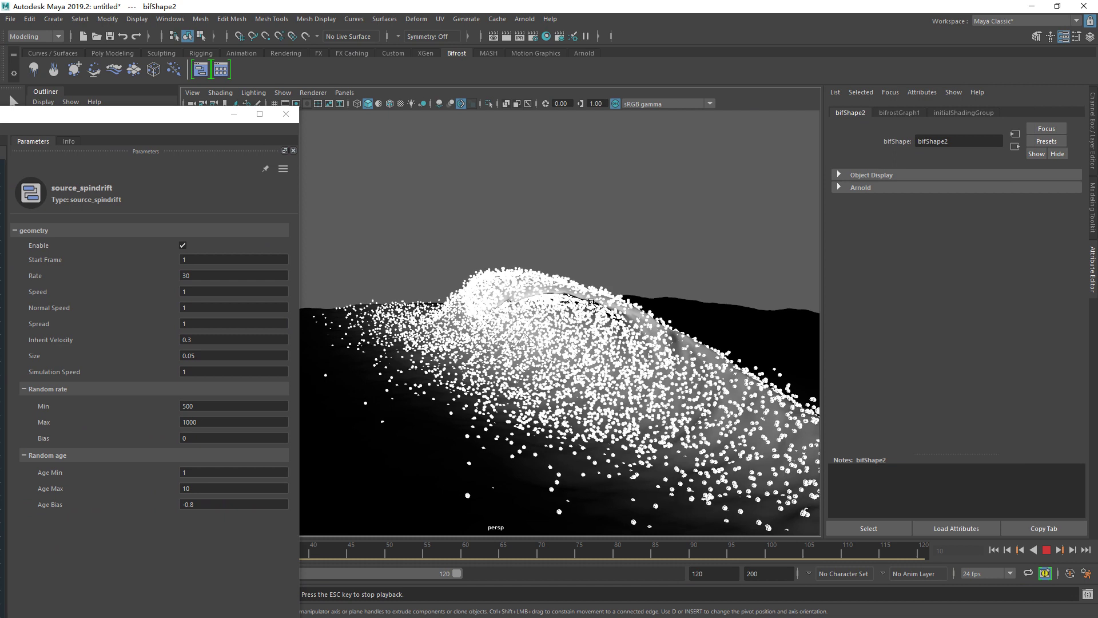
pyautogui.press('Escape')
pyautogui.moveTo(246, 114)
pyautogui.mouseDown()
pyautogui.moveTo(388, 55)
pyautogui.moveTo(688, 29)
pyautogui.mouseUp()
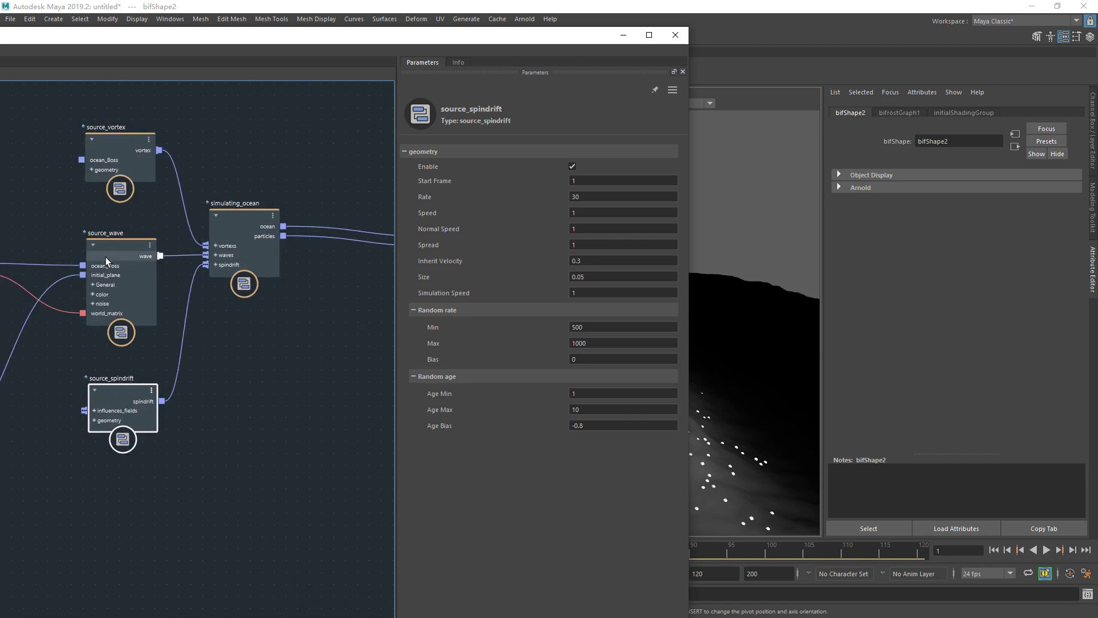
# Set source_wave's colour mask Clip to 0.1.
pyautogui.click(105, 256)
pyautogui.moveTo(564, 39); pyautogui.dragTo(203, 41)
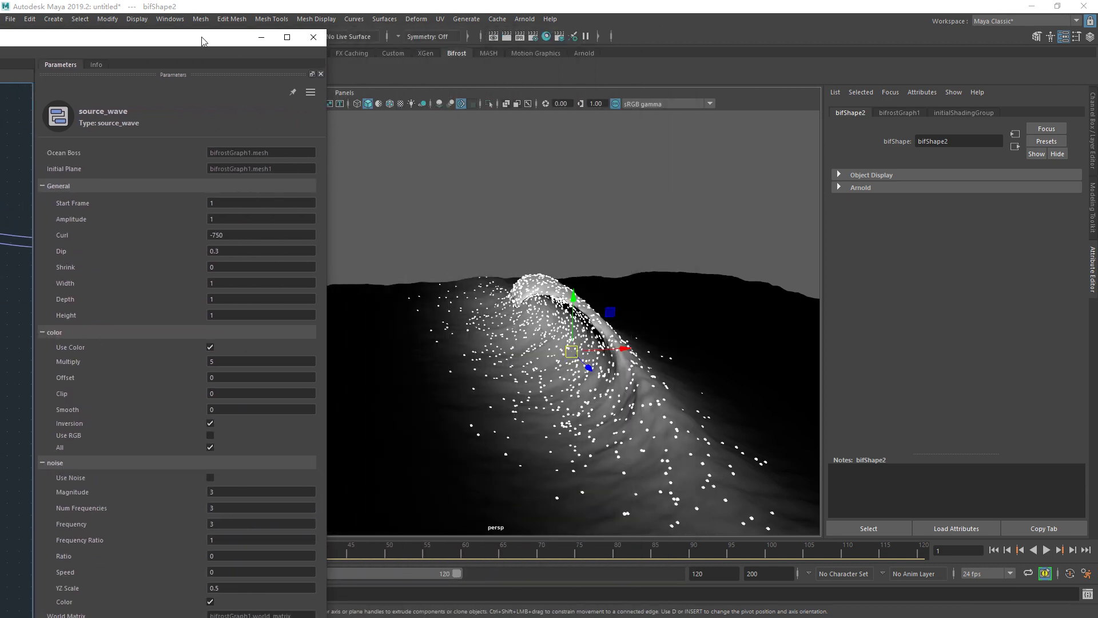
pyautogui.click(224, 379)
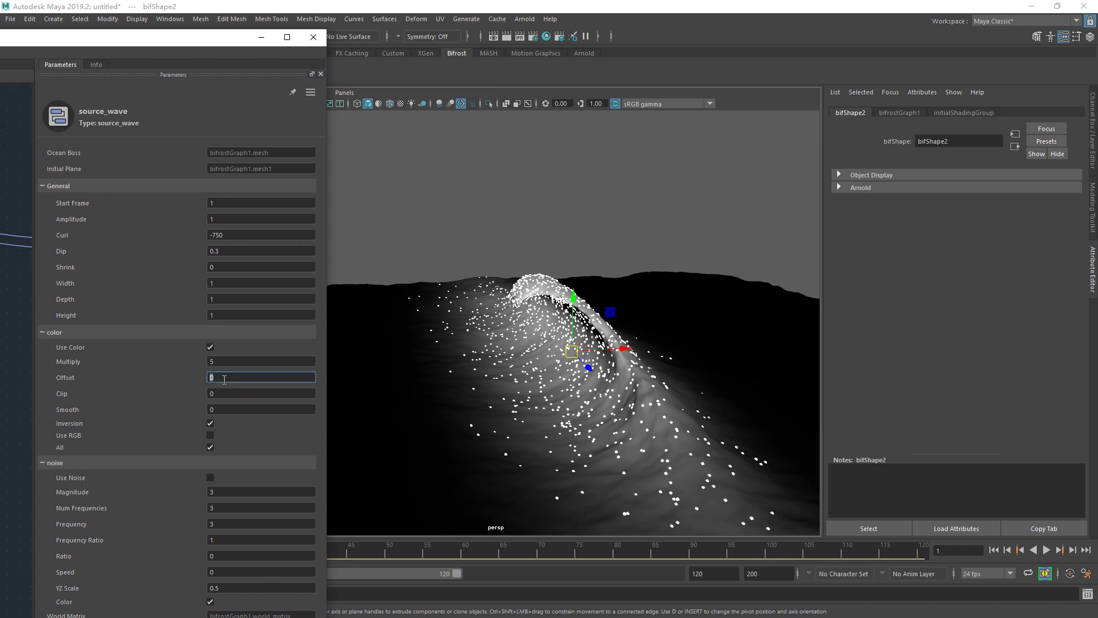
pyautogui.click(223, 393)
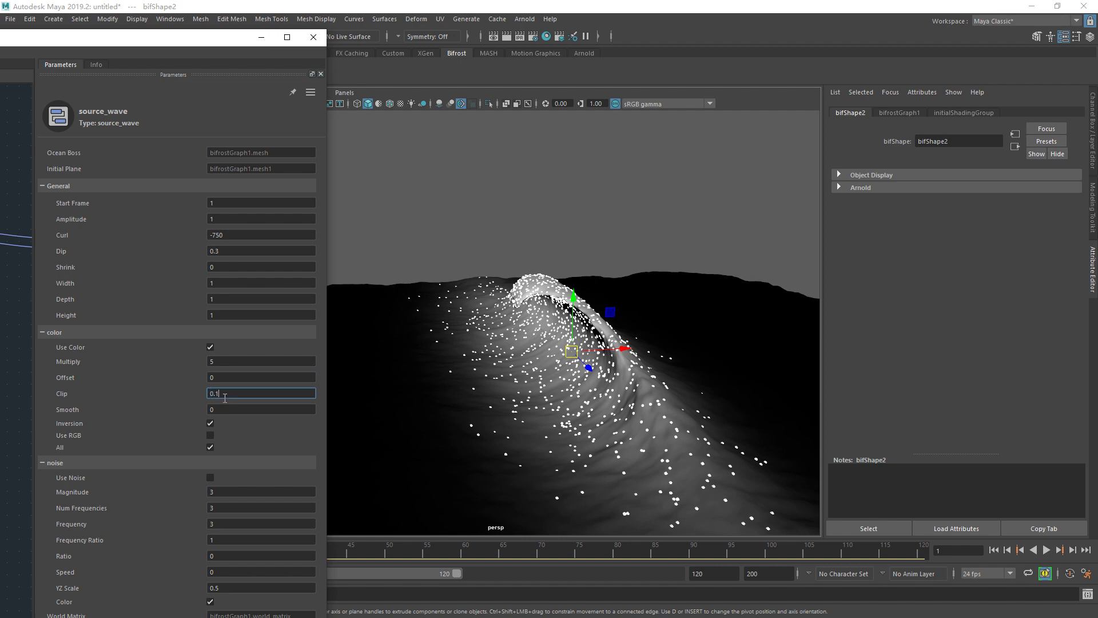
pyautogui.press('Return')
# Turn off the colour mask's All option and play the wave to check the curling crest.
pyautogui.keyDown('alt'); pyautogui.moveTo(439, 372); pyautogui.dragTo(529, 371); pyautogui.keyUp('alt')
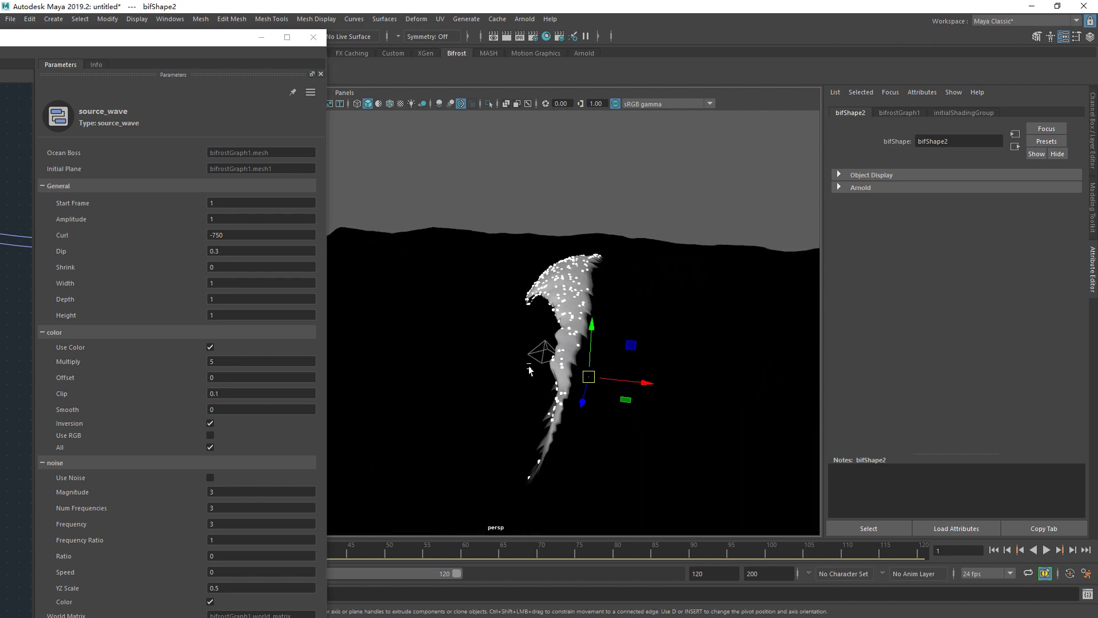
pyautogui.click(211, 448)
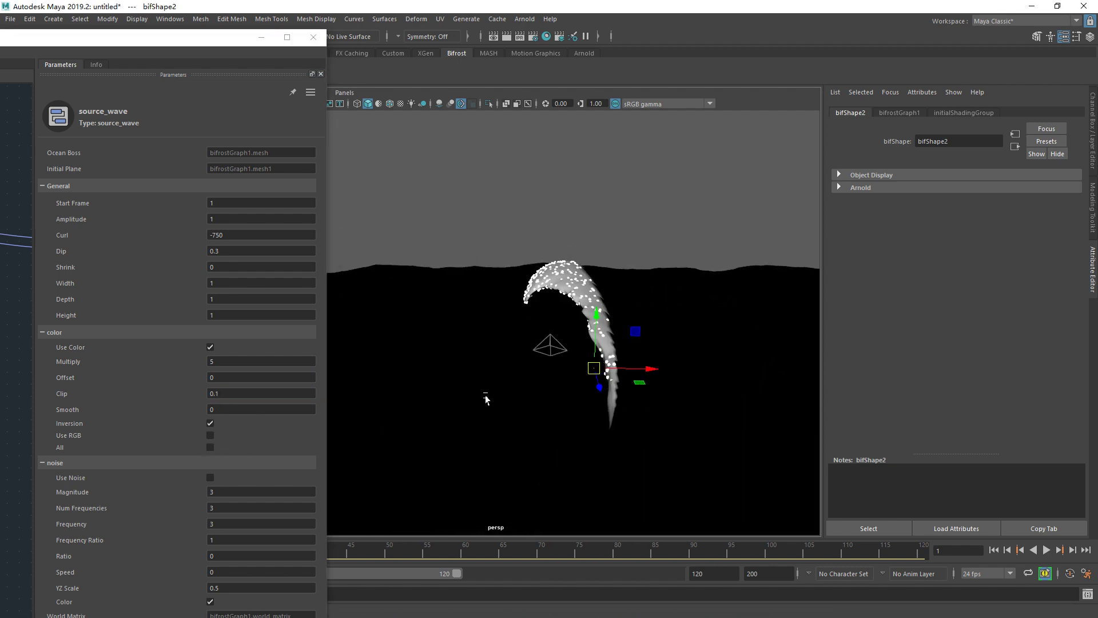
pyautogui.moveTo(503, 385)
pyautogui.keyDown('alt'); pyautogui.mouseDown()
pyautogui.moveTo(557, 350)
pyautogui.moveTo(447, 356)
pyautogui.moveTo(491, 344)
pyautogui.mouseUp(); pyautogui.keyUp('alt')
pyautogui.hotkey('alt', 'v')
pyautogui.press('w')
pyautogui.press('Escape')
pyautogui.moveTo(234, 40); pyautogui.dragTo(198, 283)
# Select pPyramid1, move it up slightly, and preview the animation, returning to frame 1.
pyautogui.click(71, 219)
pyautogui.hotkey('ctrl', 'h')
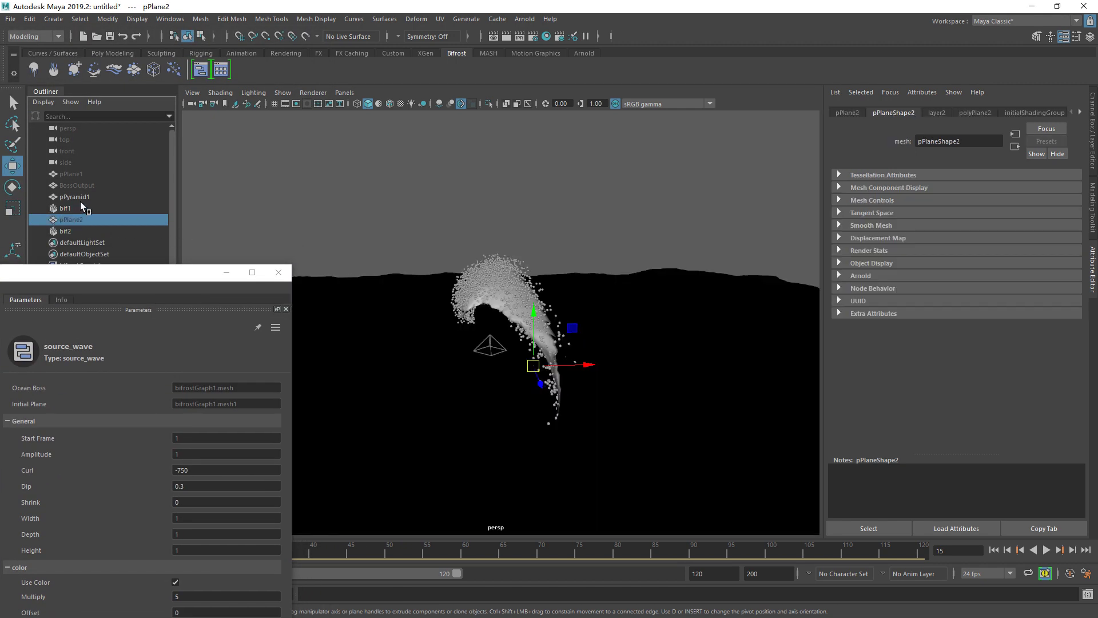
pyautogui.click(84, 196)
pyautogui.moveTo(491, 285)
pyautogui.mouseDown()
pyautogui.moveTo(483, 273)
pyautogui.moveTo(496, 308)
pyautogui.mouseUp()
pyautogui.hotkey('alt', 'v')
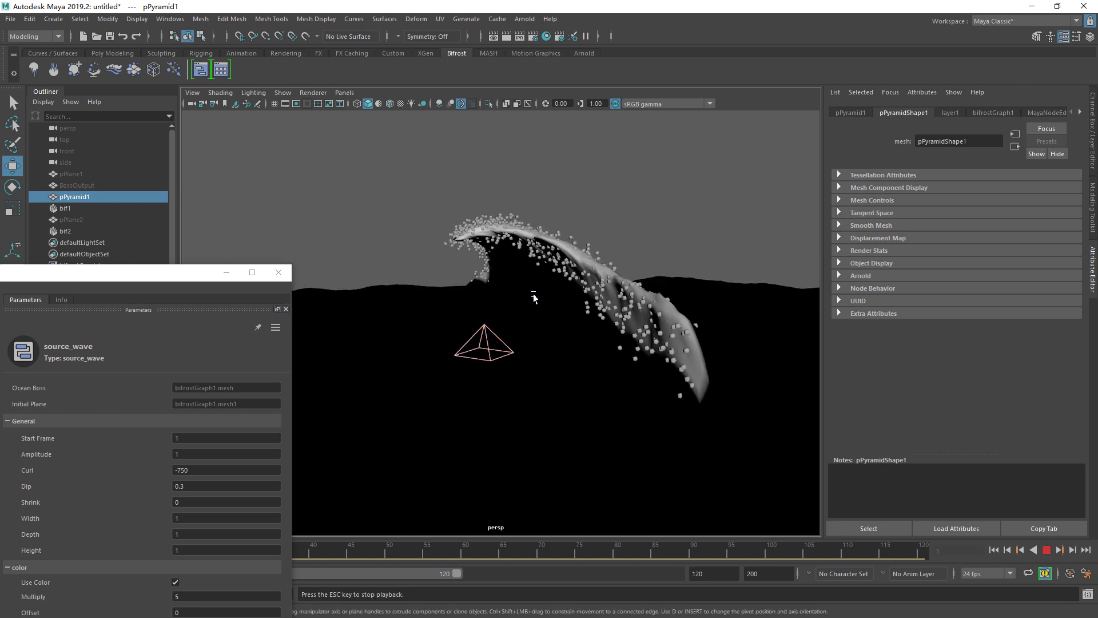
pyautogui.press('Escape')
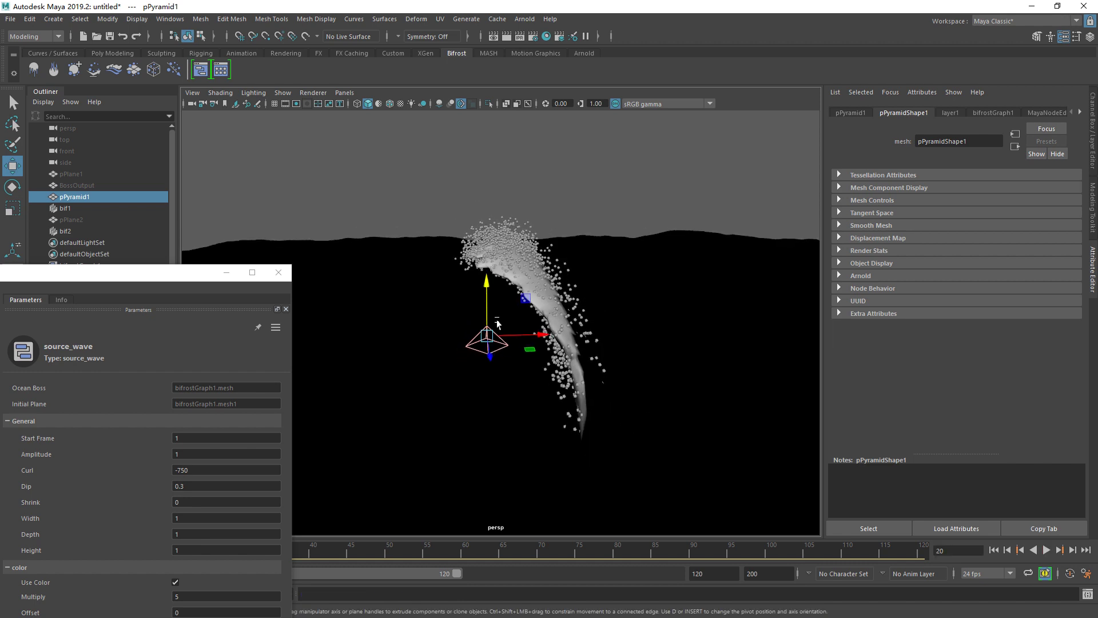
pyautogui.hotkey('alt', 'shift', 'v')
pyautogui.moveTo(201, 272)
pyautogui.mouseDown()
pyautogui.moveTo(219, 116)
pyautogui.moveTo(379, 84)
pyautogui.moveTo(123, 73)
pyautogui.mouseUp()
# Test a source_spindrift Rate of 300 with playback.
pyautogui.click(136, 400)
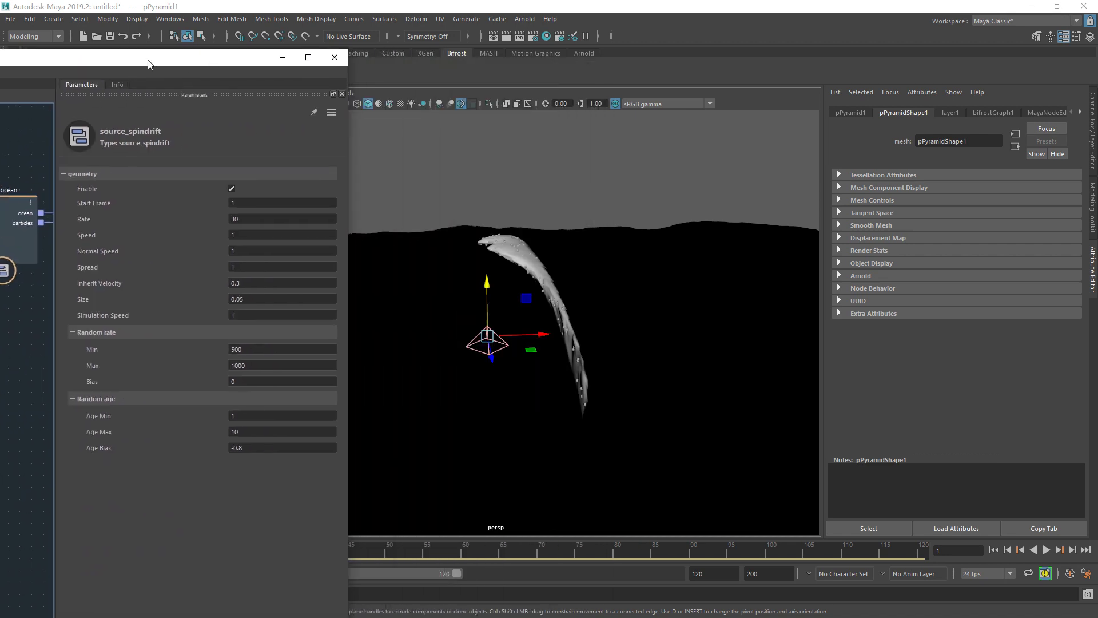
pyautogui.moveTo(259, 220); pyautogui.dragTo(222, 221)
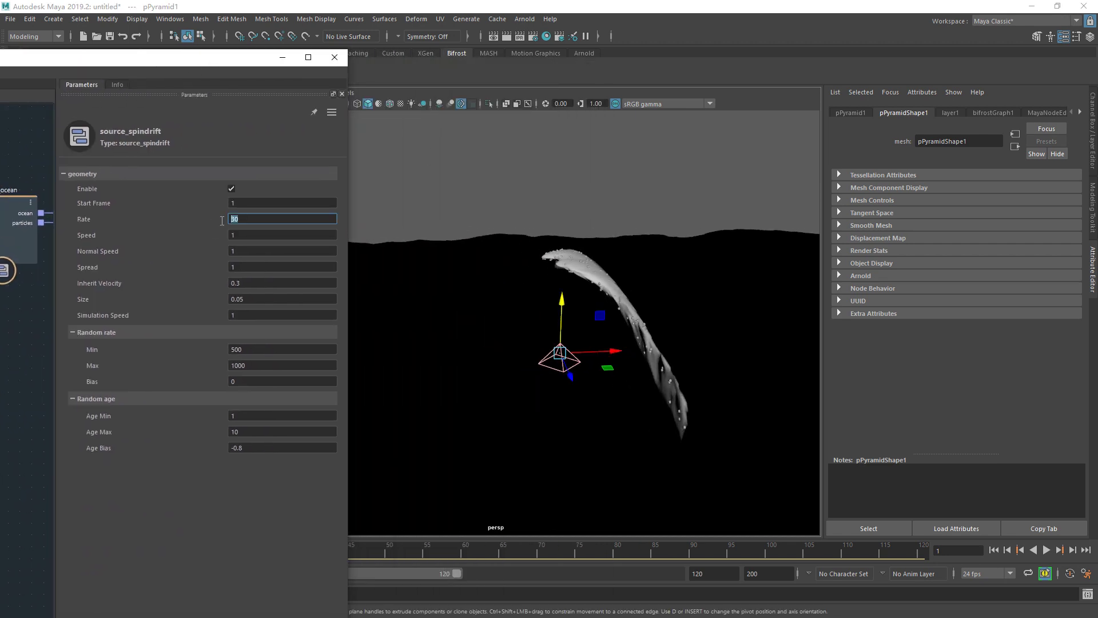
pyautogui.press('Return')
pyautogui.hotkey('alt', 'v')
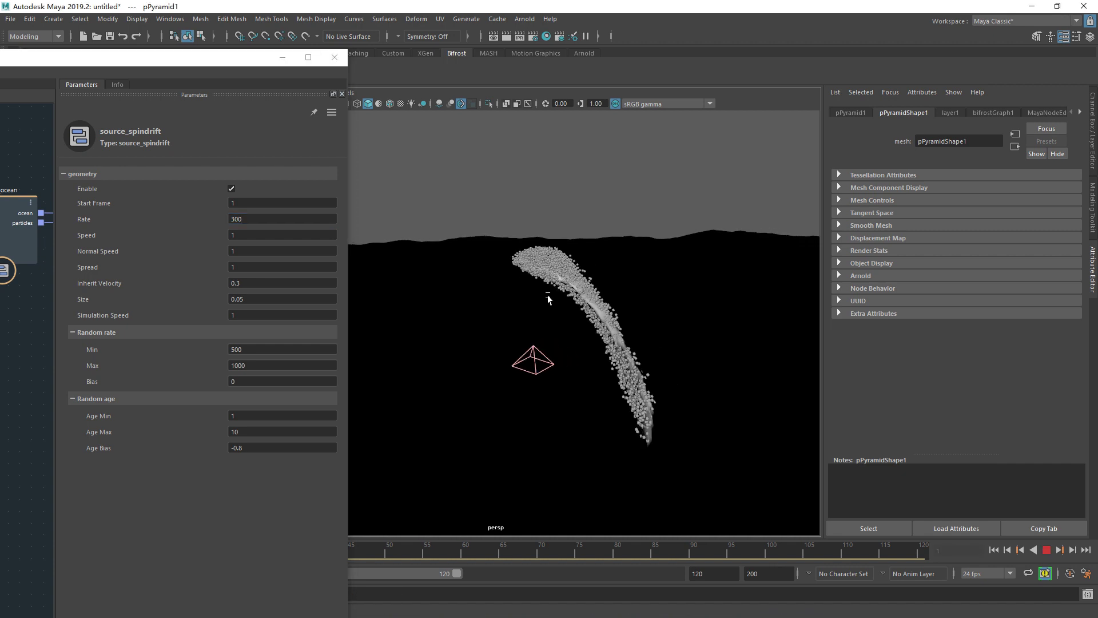
pyautogui.press('Escape')
pyautogui.hotkey('shift', 'alt', 'v')
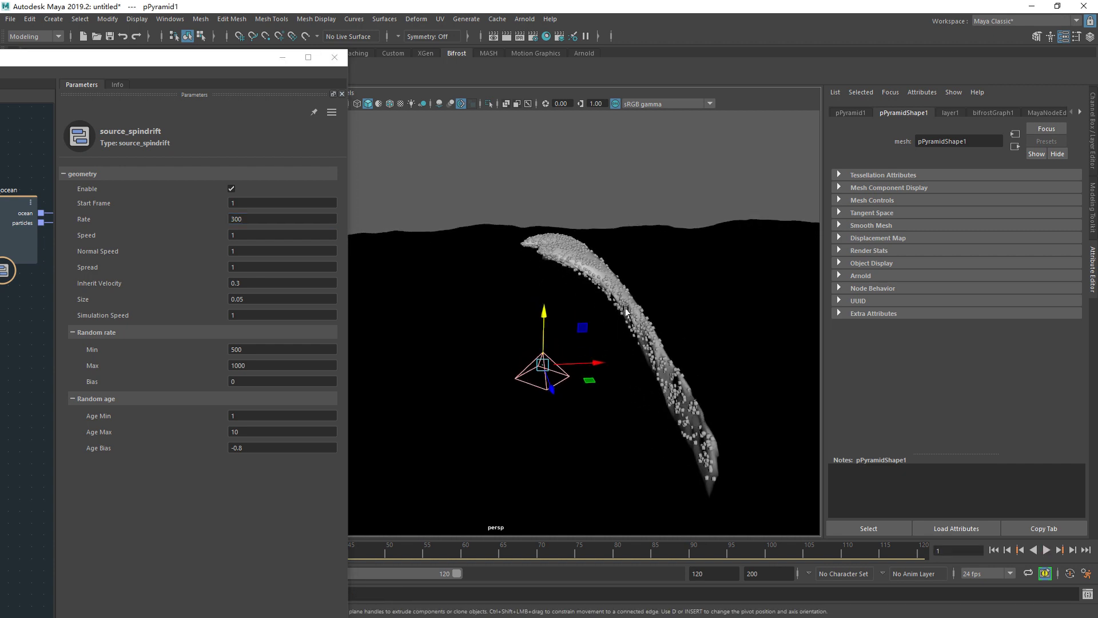
# Try Rate 3000, then settle the spindrift Rate at 30 and replay.
pyautogui.click(250, 219)
pyautogui.write('0')
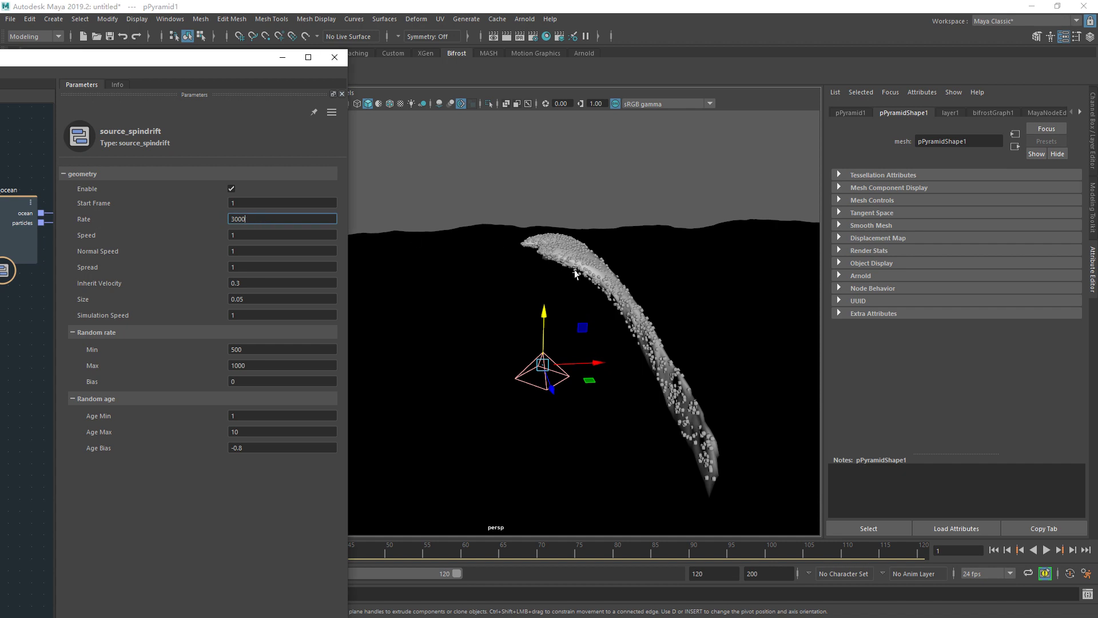
pyautogui.moveTo(559, 290)
pyautogui.keyDown('alt'); pyautogui.mouseDown()
pyautogui.moveTo(386, 311)
pyautogui.moveTo(504, 303)
pyautogui.mouseUp(); pyautogui.keyUp('alt')
pyautogui.hotkey('alt', 'v')
pyautogui.click(521, 300)
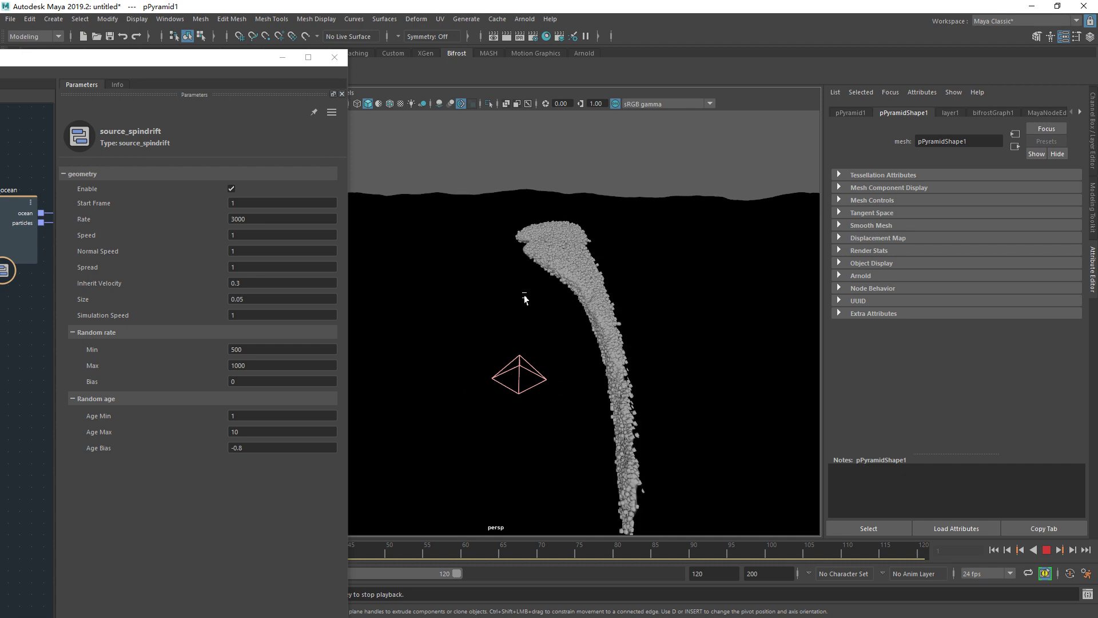
pyautogui.press('Escape')
pyautogui.click(274, 220)
pyautogui.write('30')
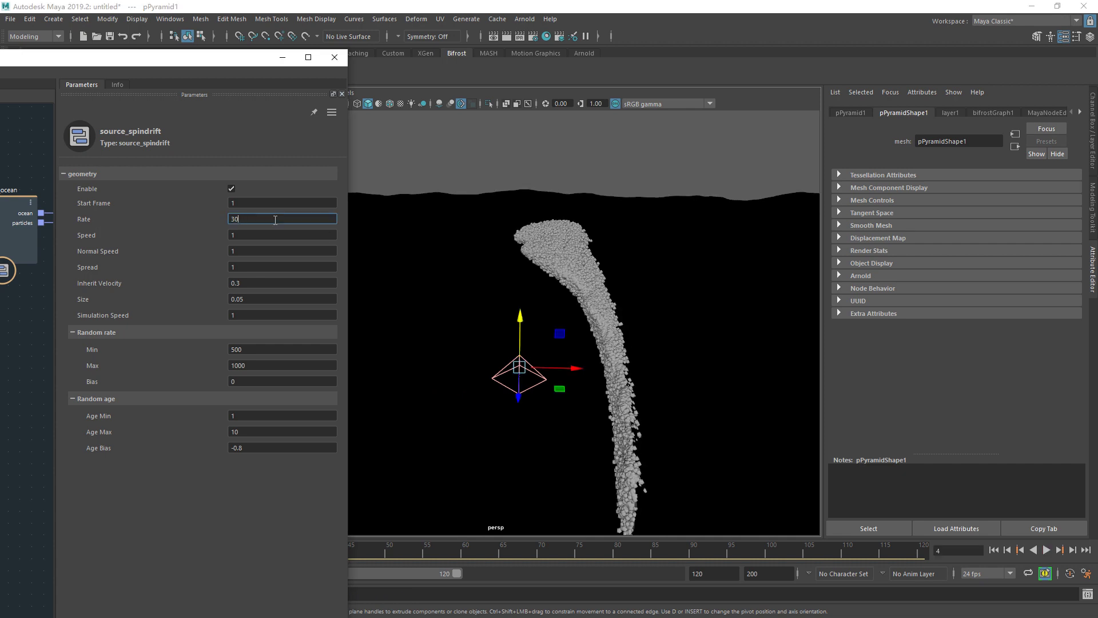
pyautogui.press('Return')
pyautogui.hotkey('alt', 'v')
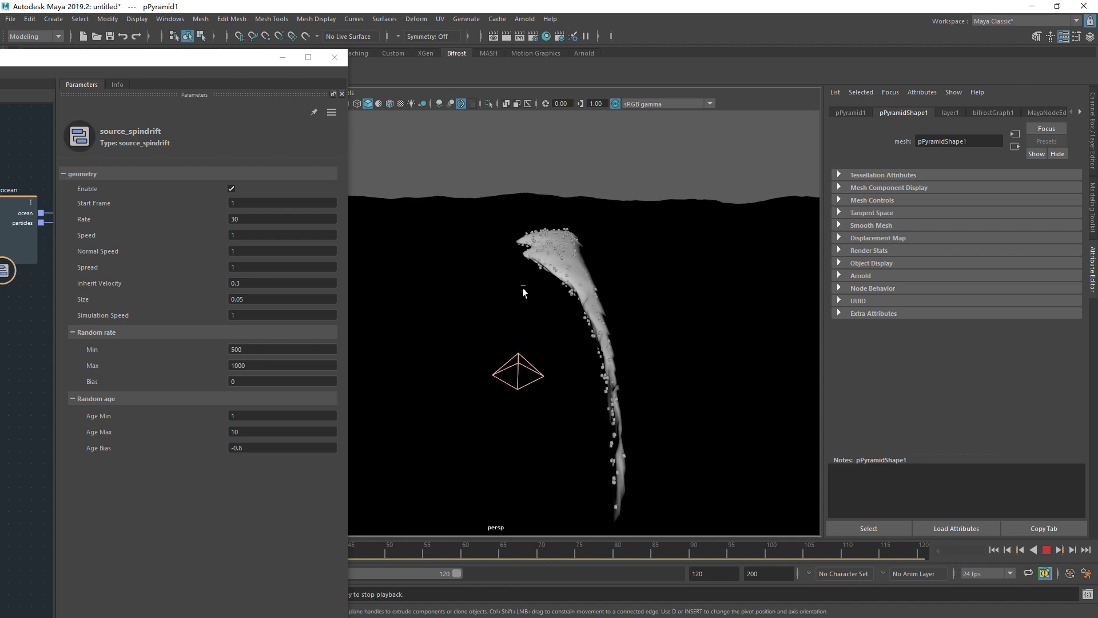
pyautogui.press('Escape')
# Test spindrift Speed values of 0 and 2 with playback, then reset Speed.
pyautogui.doubleClick(262, 235)
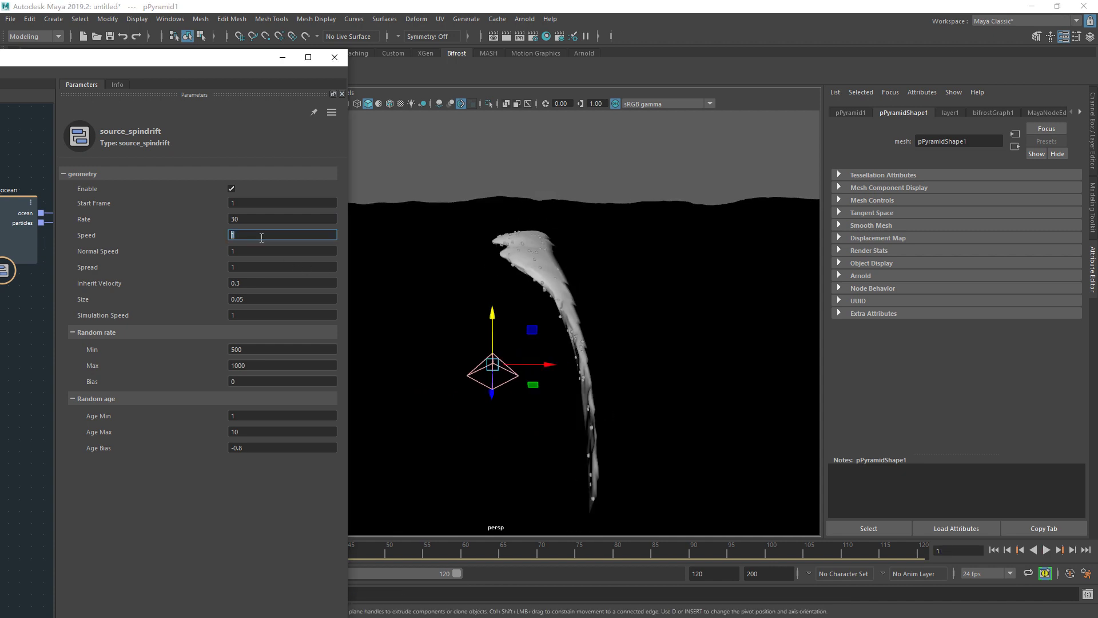
pyautogui.write('0')
pyautogui.press('Return')
pyautogui.hotkey('alt', 'v')
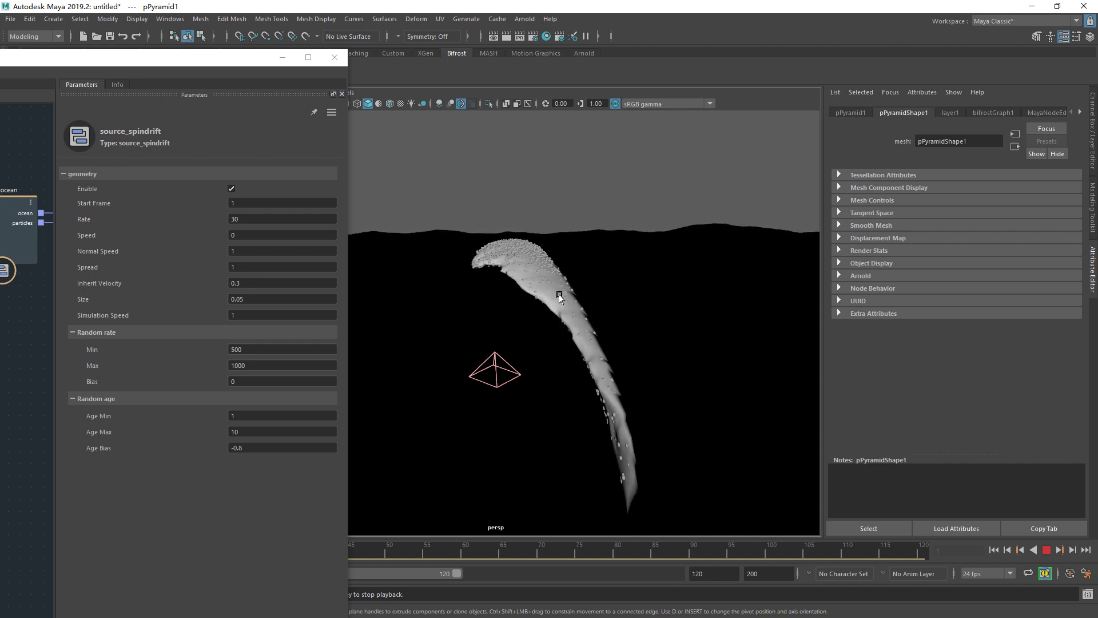
pyautogui.press('Escape')
pyautogui.doubleClick(235, 235)
pyautogui.write('2')
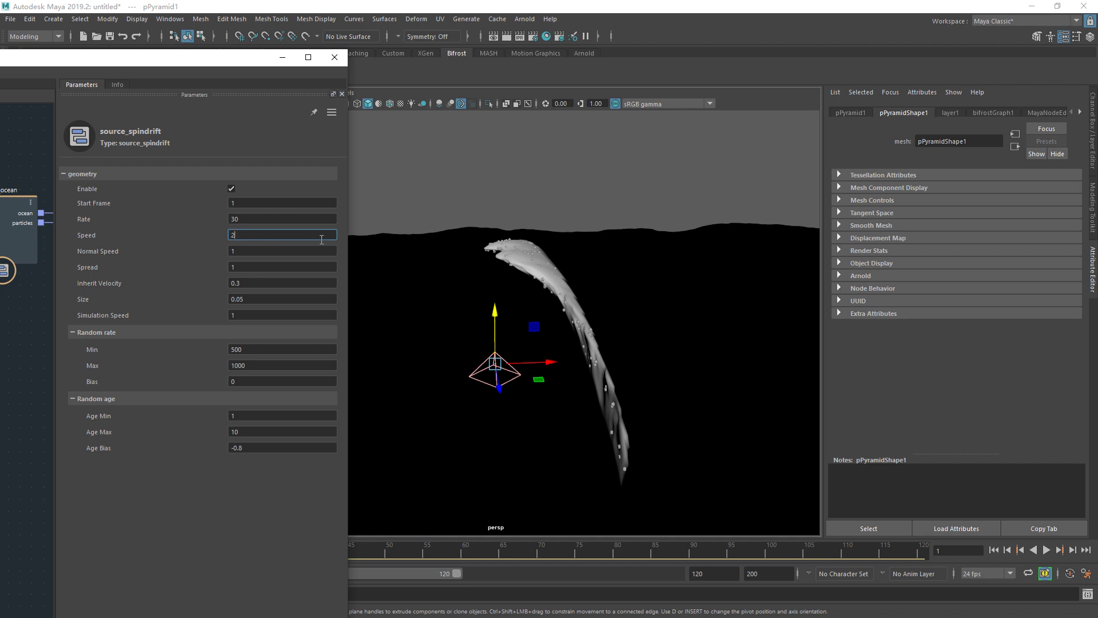
pyautogui.press('Return')
pyautogui.hotkey('alt', 'v')
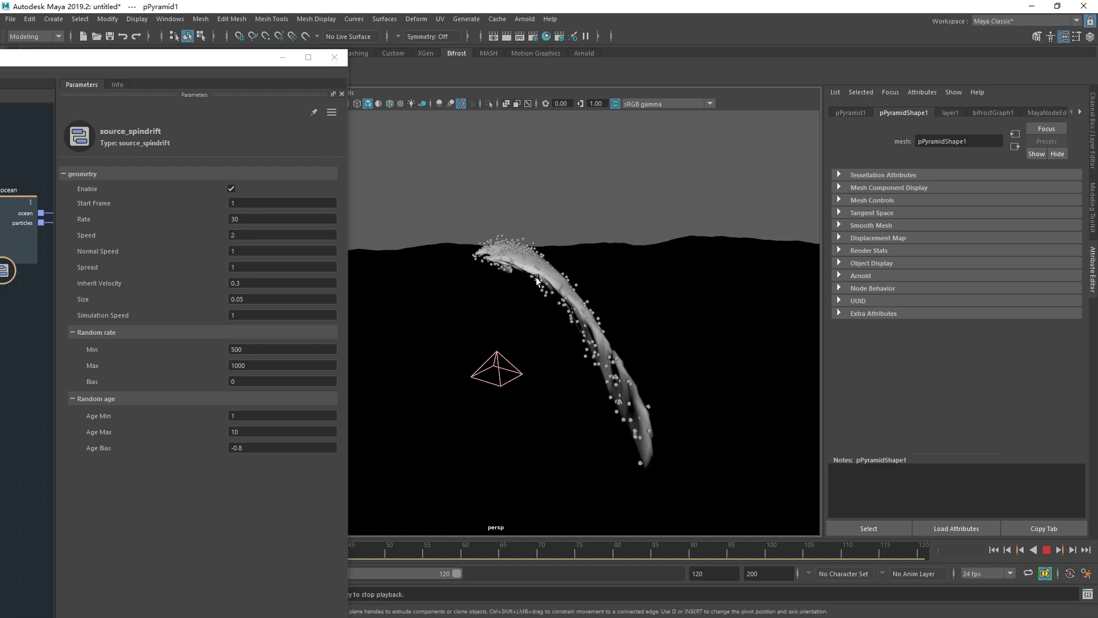
pyautogui.press('Escape')
pyautogui.doubleClick(232, 235)
# Test Normal Speed values of 0 and 3 with playback, then reset Normal Speed.
pyautogui.doubleClick(239, 252)
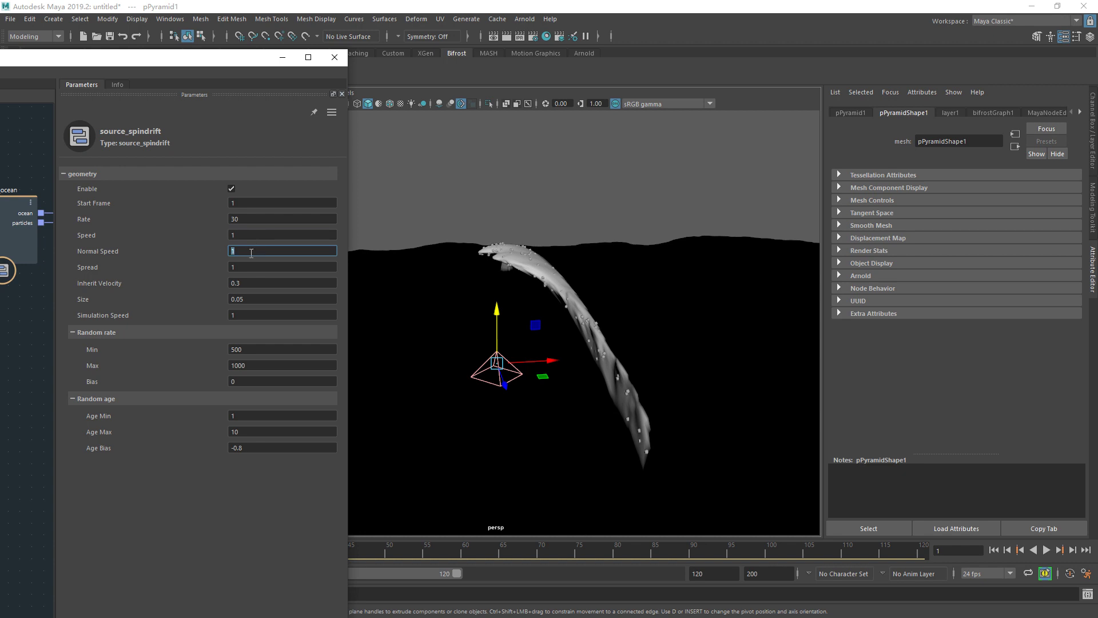
pyautogui.write('0')
pyautogui.press('Return')
pyautogui.hotkey('alt', 'v')
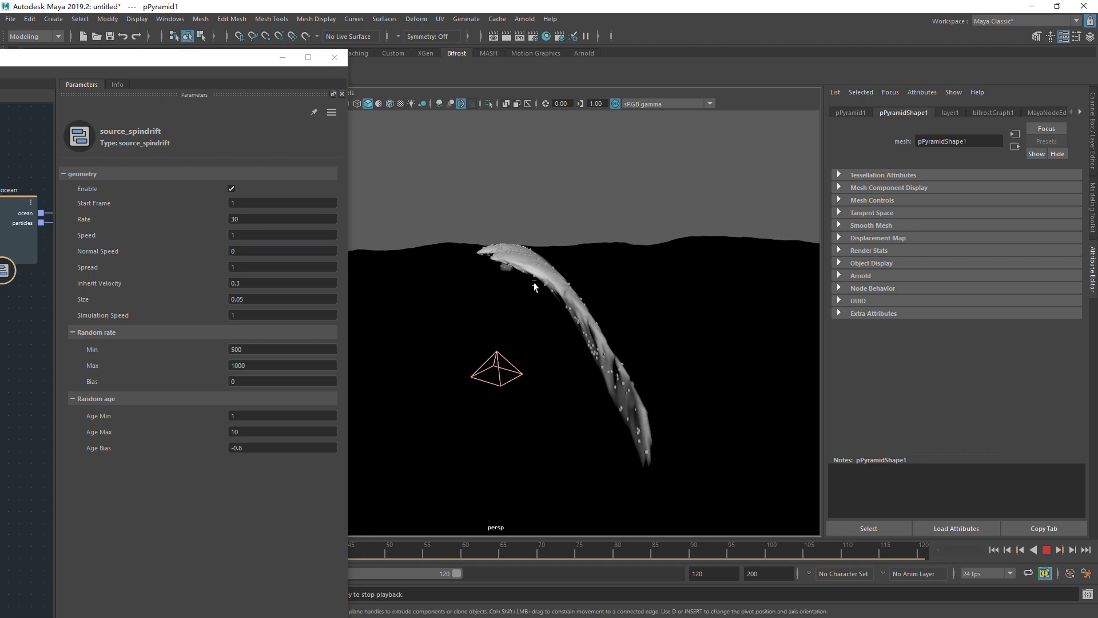
pyautogui.press('Escape')
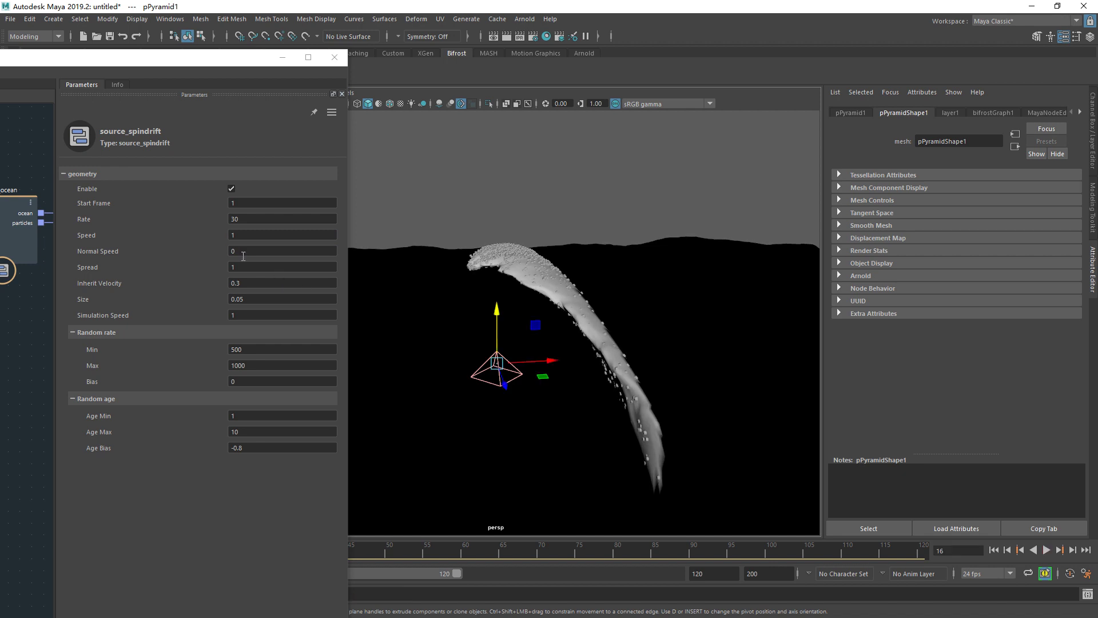
pyautogui.doubleClick(228, 252)
pyautogui.write('3')
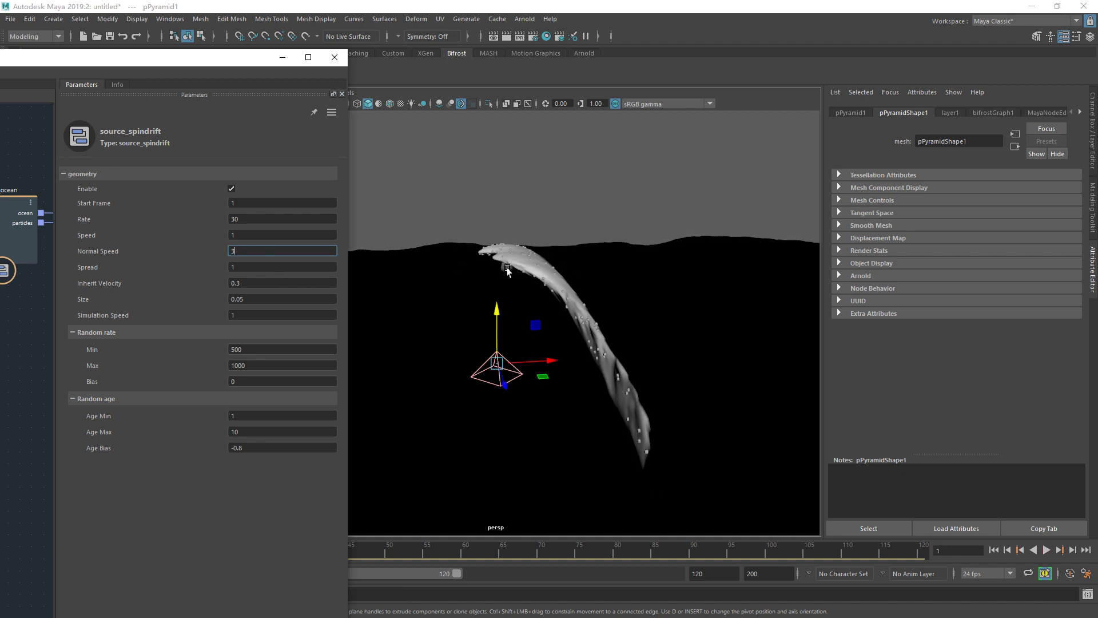
pyautogui.press('Return')
pyautogui.hotkey('alt', 'v')
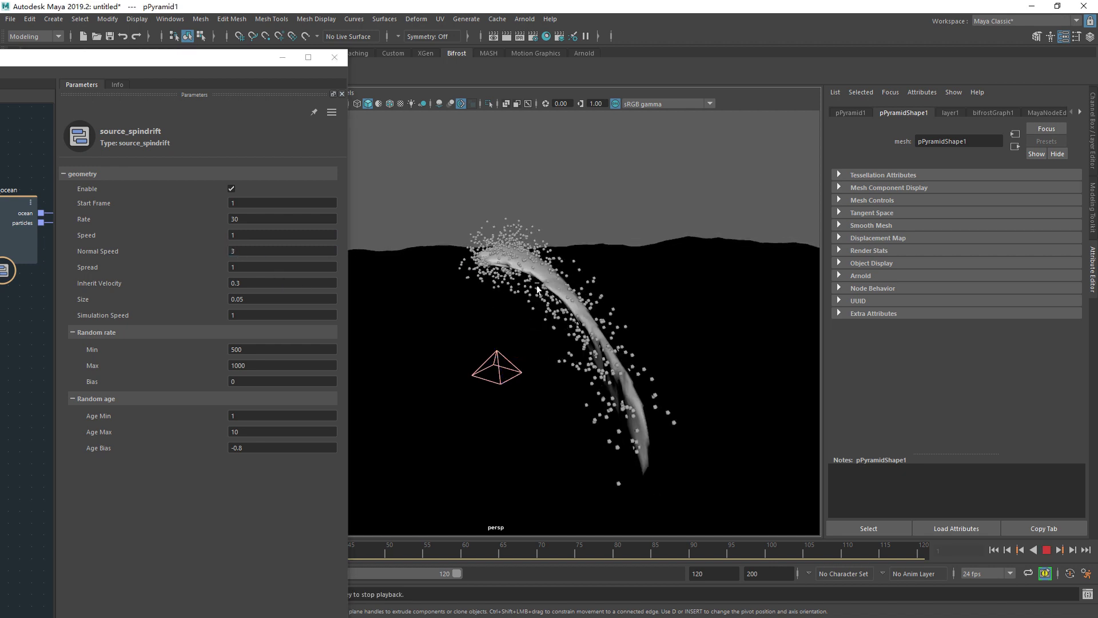
pyautogui.press('Escape')
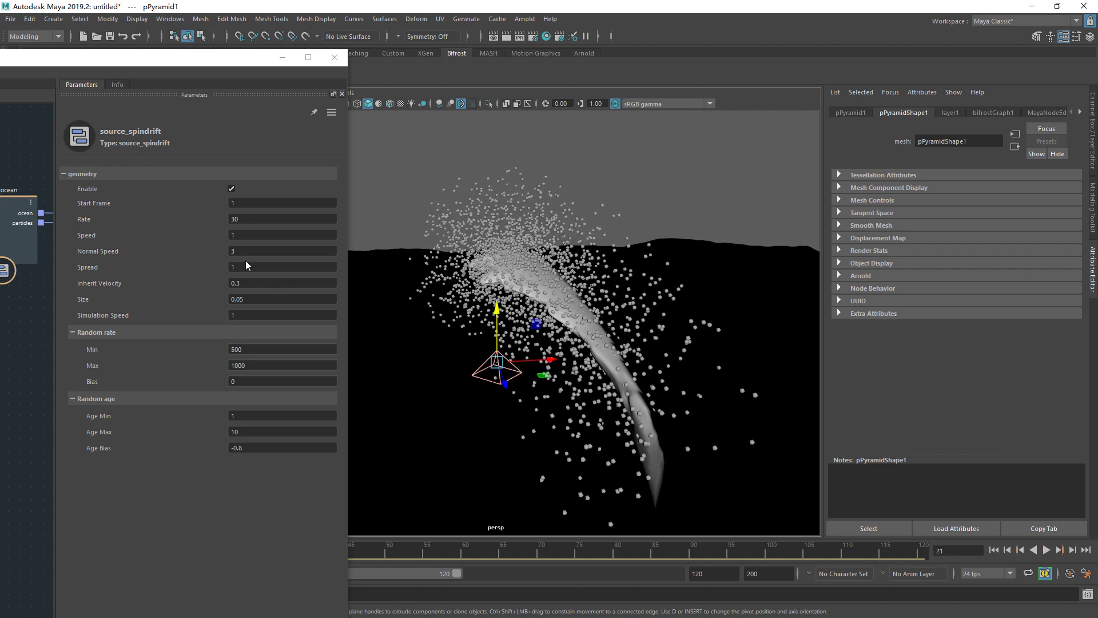
pyautogui.hotkey('alt', 'shift', 'v')
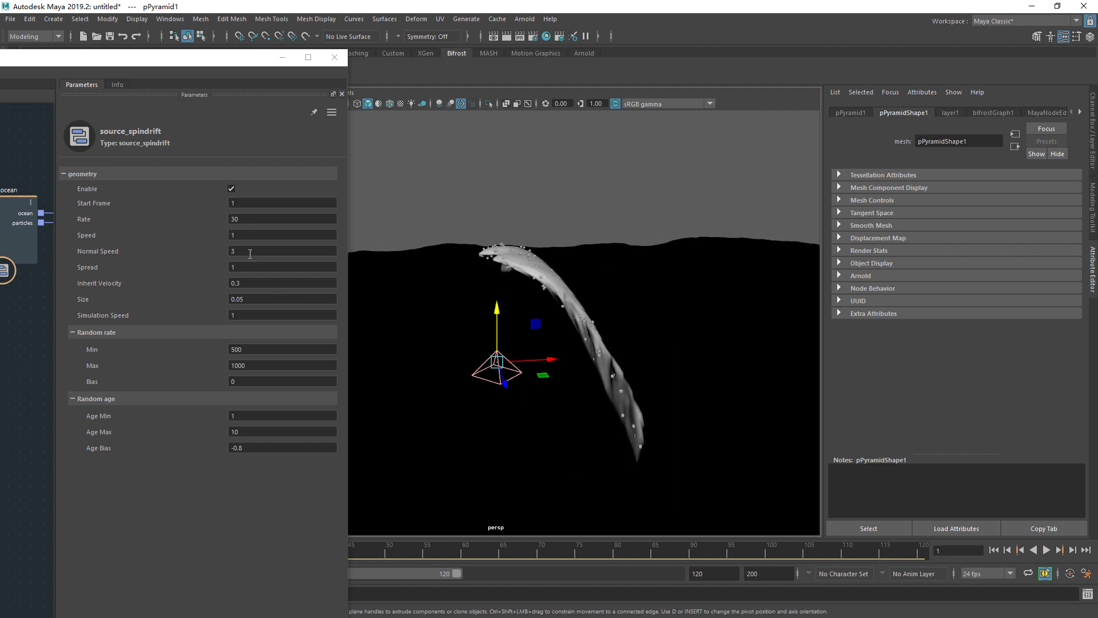
pyautogui.doubleClick(236, 253)
pyautogui.write('0')
# Test Spread 10, reset Spread to 1, and set Inherit Velocity to 1.
pyautogui.doubleClick(234, 268)
pyautogui.press('Return')
pyautogui.hotkey('alt', 'v')
pyautogui.press('Escape')
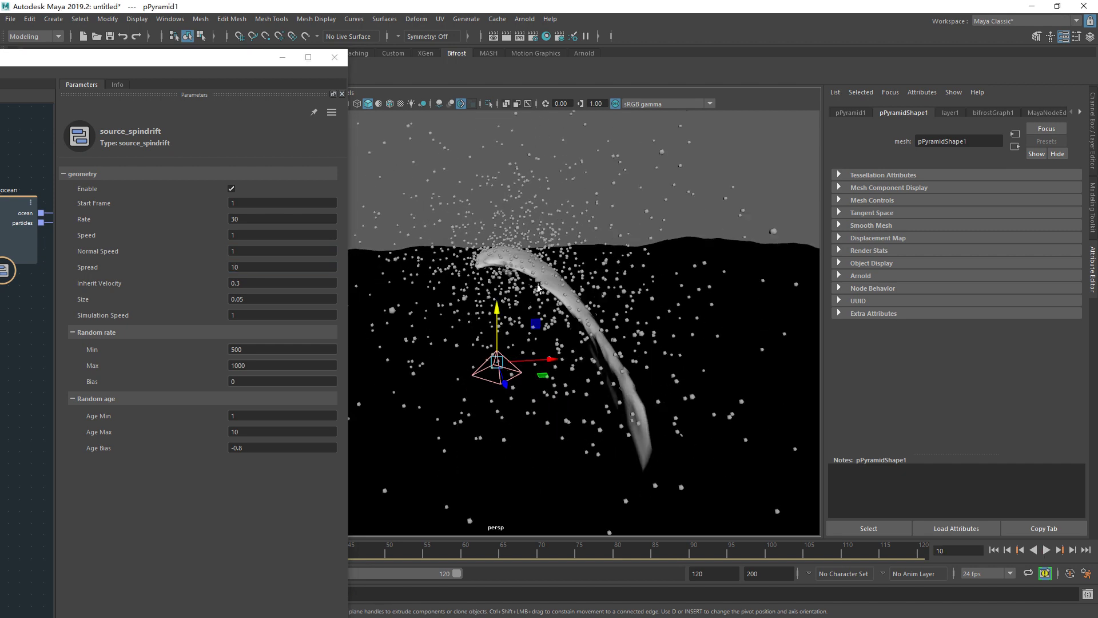
pyautogui.doubleClick(327, 283)
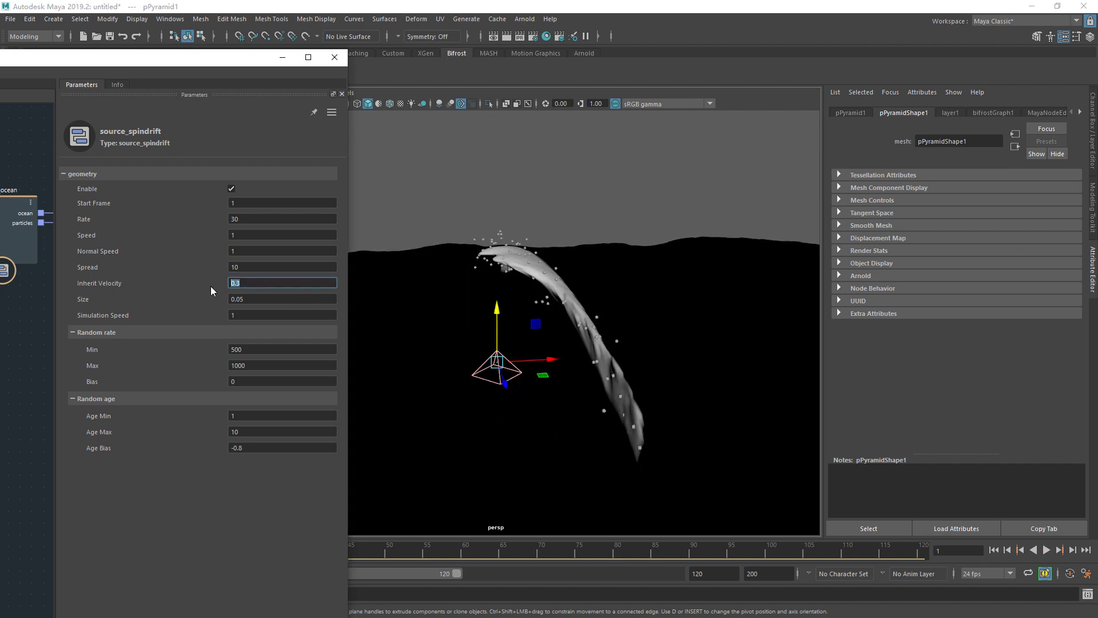
pyautogui.doubleClick(253, 269)
pyautogui.write('1')
pyautogui.doubleClick(253, 280)
pyautogui.press('Return')
pyautogui.hotkey('alt', 'v')
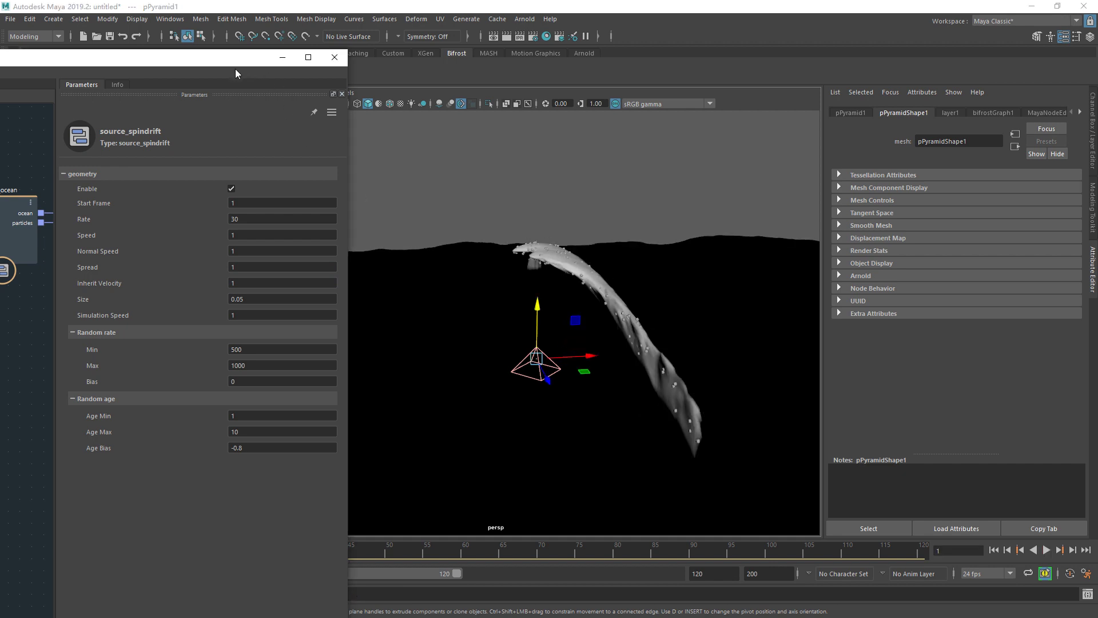
pyautogui.moveTo(269, 60); pyautogui.dragTo(163, 135)
# Move the pyramid emitter left and right during interactive playback to watch the spindrift.
pyautogui.click(318, 54)
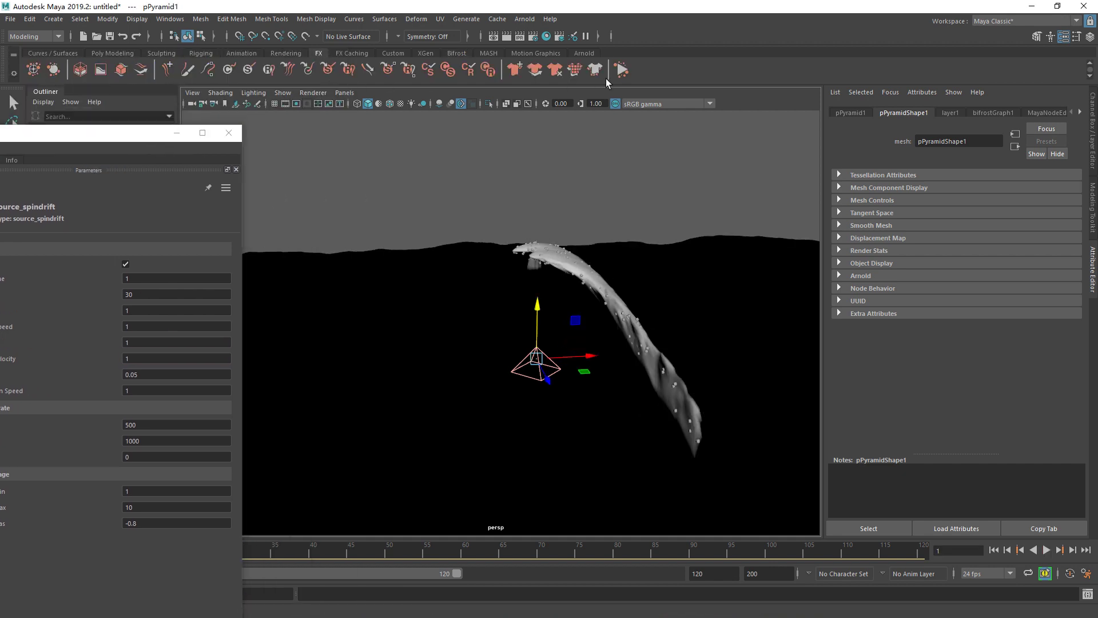
pyautogui.click(624, 70)
pyautogui.moveTo(572, 357); pyautogui.dragTo(473, 366)
pyautogui.press('Escape')
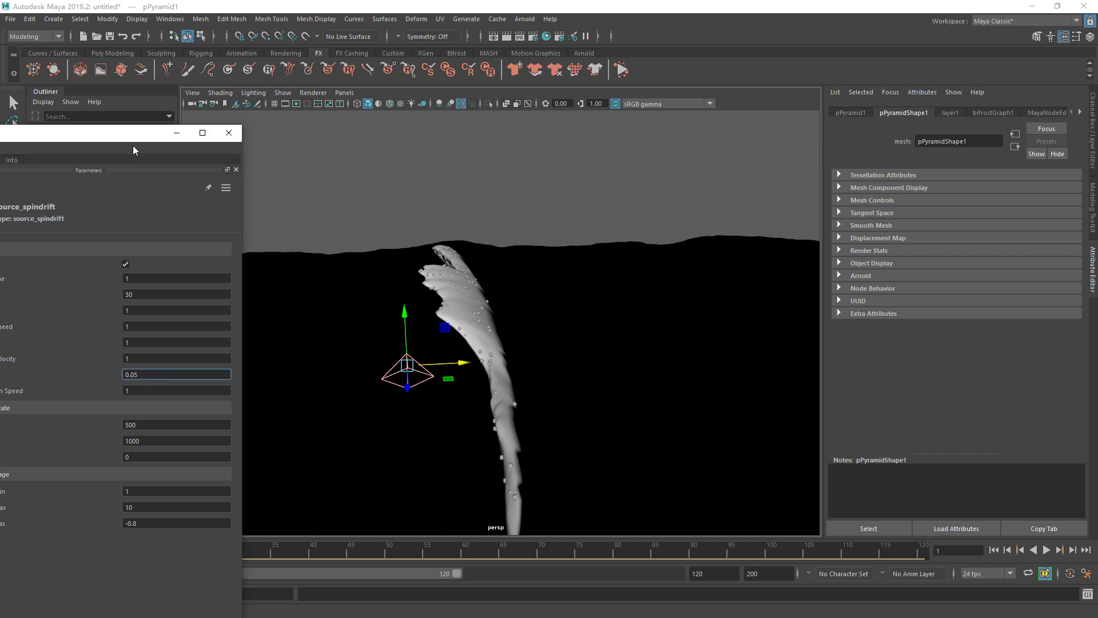
pyautogui.moveTo(133, 150); pyautogui.dragTo(235, 132)
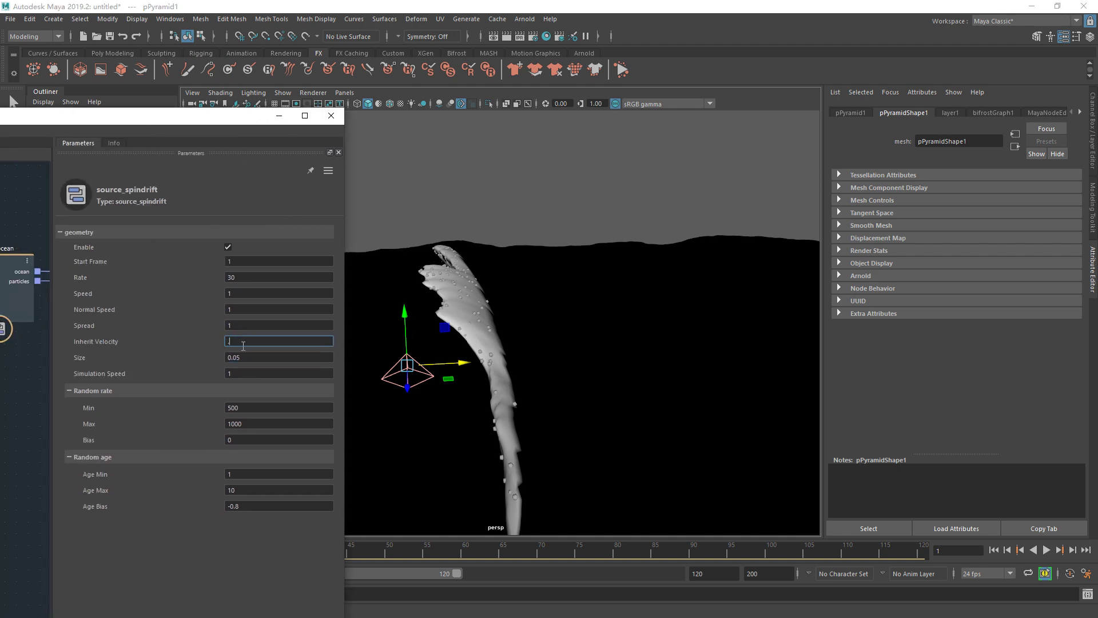
pyautogui.write('0.1')
pyautogui.moveTo(465, 363)
pyautogui.mouseDown()
pyautogui.moveTo(572, 352)
pyautogui.moveTo(433, 360)
pyautogui.moveTo(572, 350)
pyautogui.mouseUp()
pyautogui.click(622, 70)
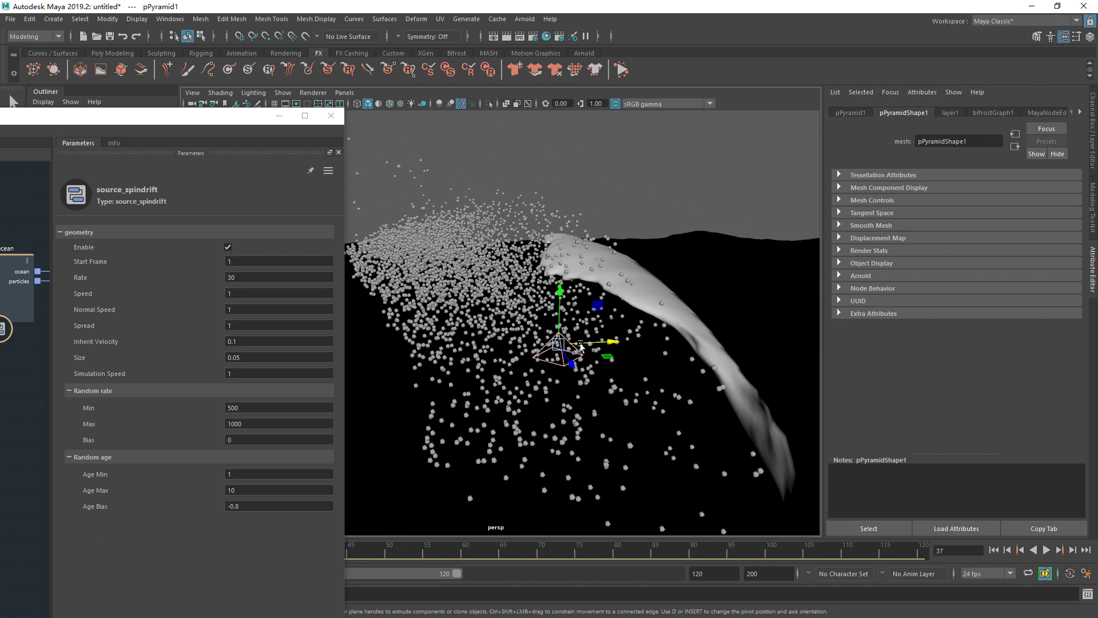
# Set source_spindrift's Inherit Velocity to 0.1 and replay the simulation.
pyautogui.click(250, 344)
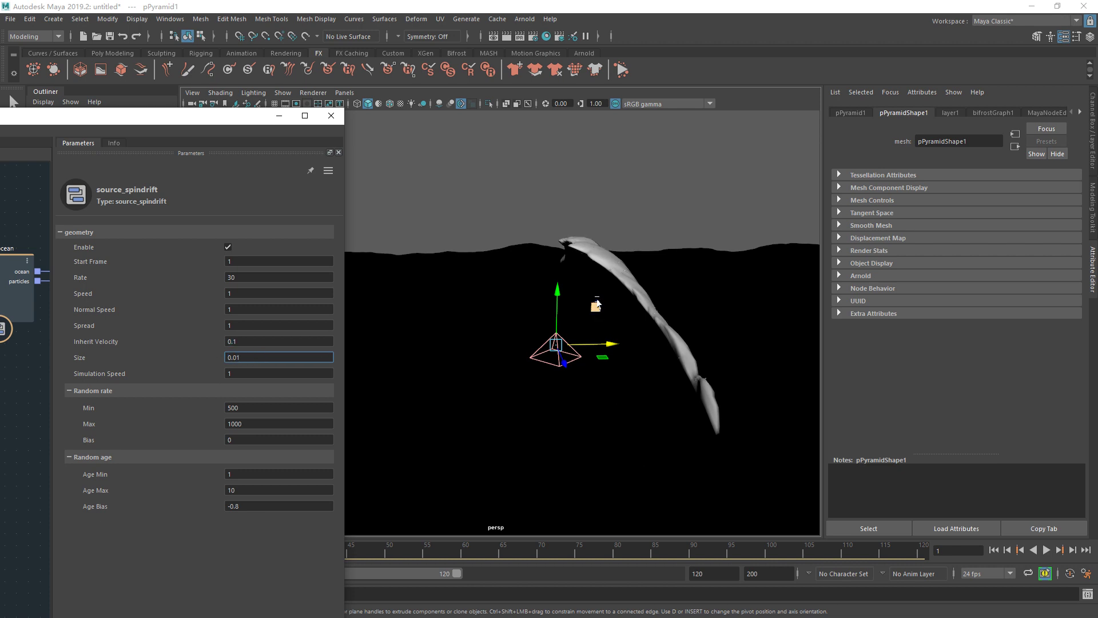
pyautogui.moveTo(596, 305); pyautogui.dragTo(531, 306, button='middle')
pyautogui.click(543, 300)
pyautogui.hotkey('alt', 'v')
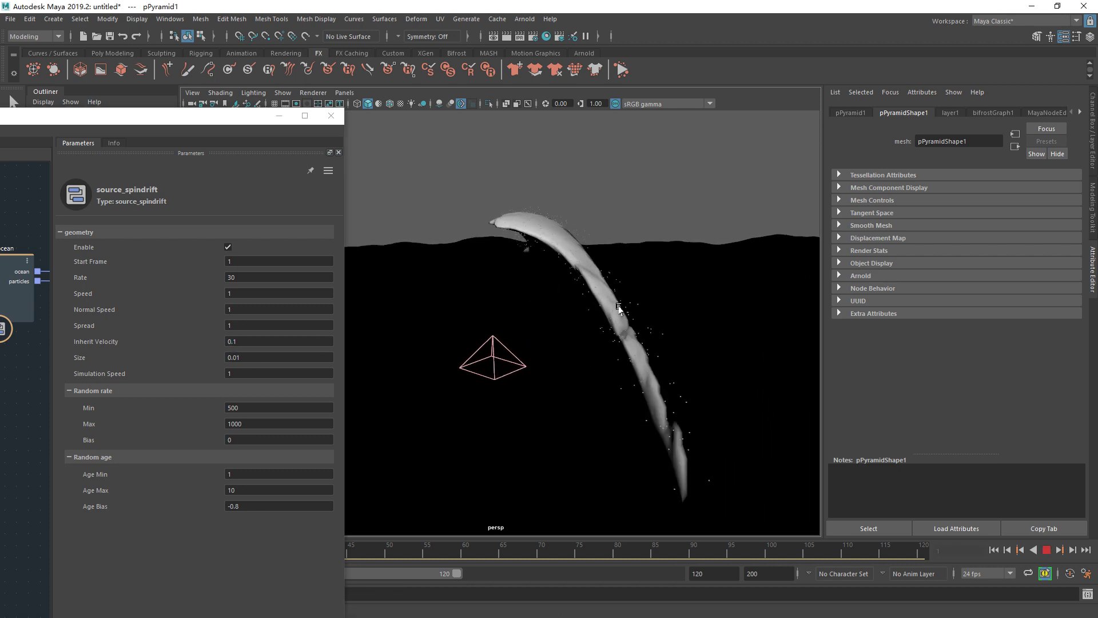
pyautogui.click(576, 242)
pyautogui.press('w')
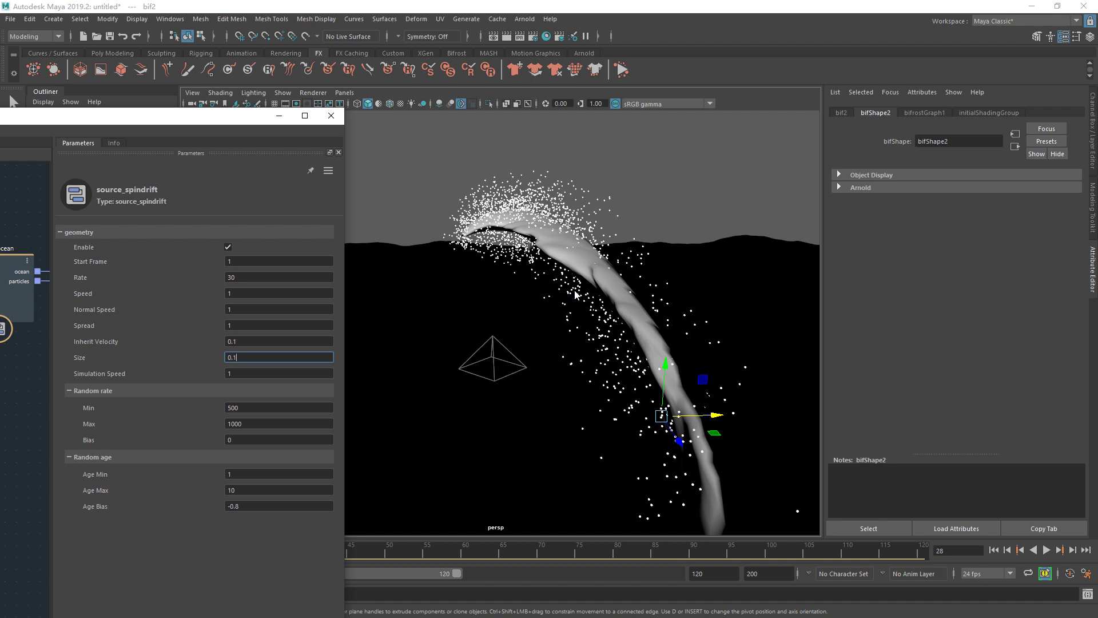
# Try a particle Size of 0.1, then settle on 0.05 and replay.
pyautogui.press('Return')
pyautogui.hotkey('alt', 'v')
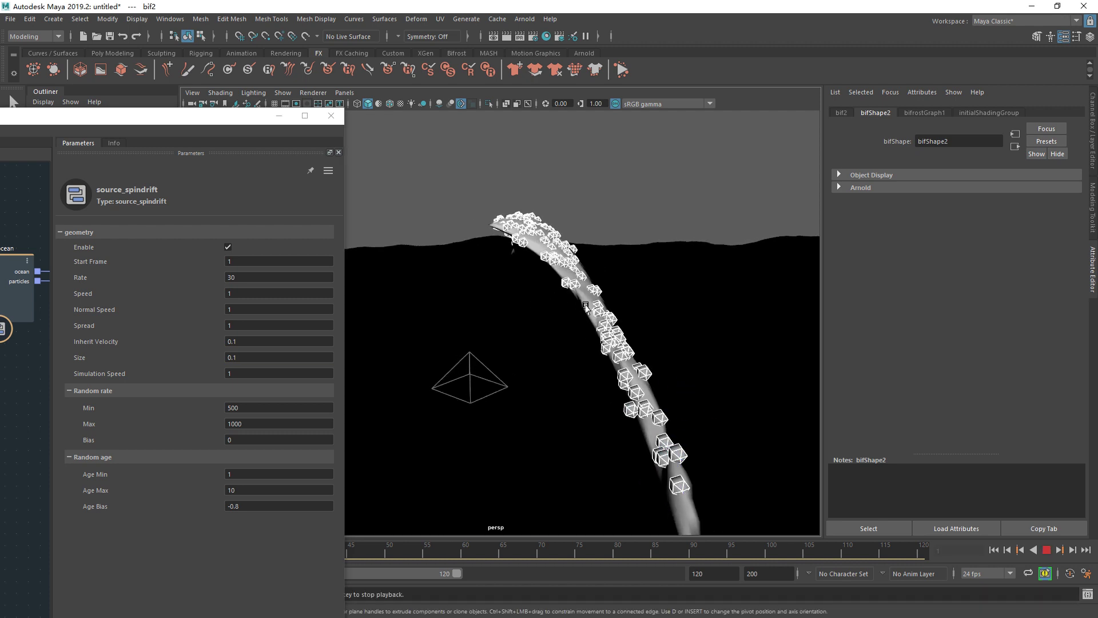
pyautogui.press('Escape')
pyautogui.click(238, 357)
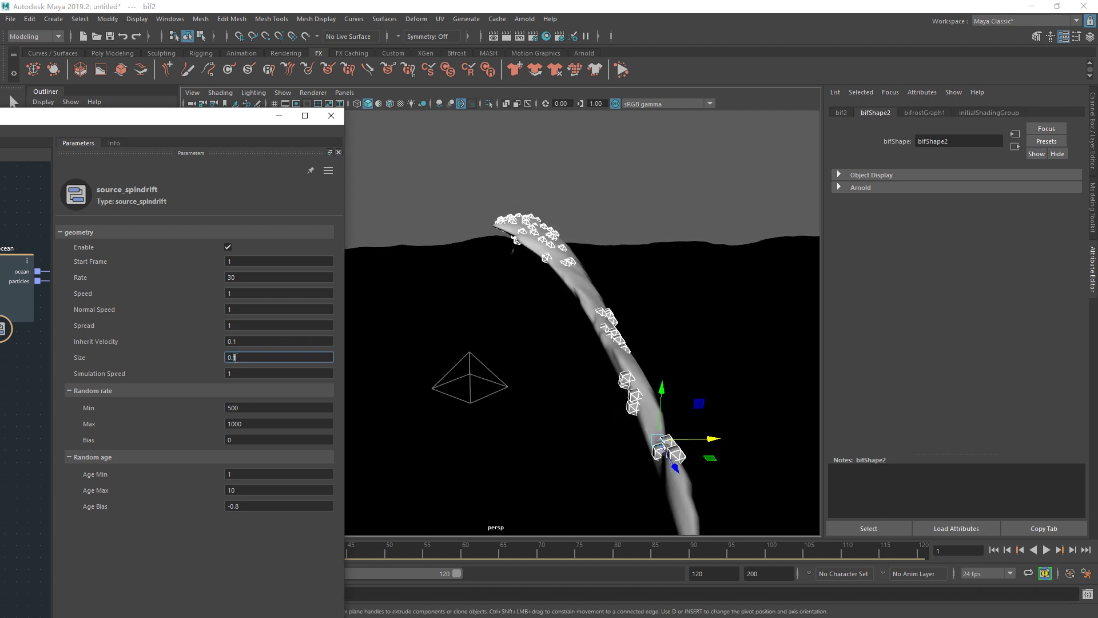
pyautogui.write('0.05')
pyautogui.press('Return')
pyautogui.hotkey('alt', 'v')
pyautogui.press('Escape')
# Test Simulation Speed values of 3 and 10 with playback.
pyautogui.click(255, 374)
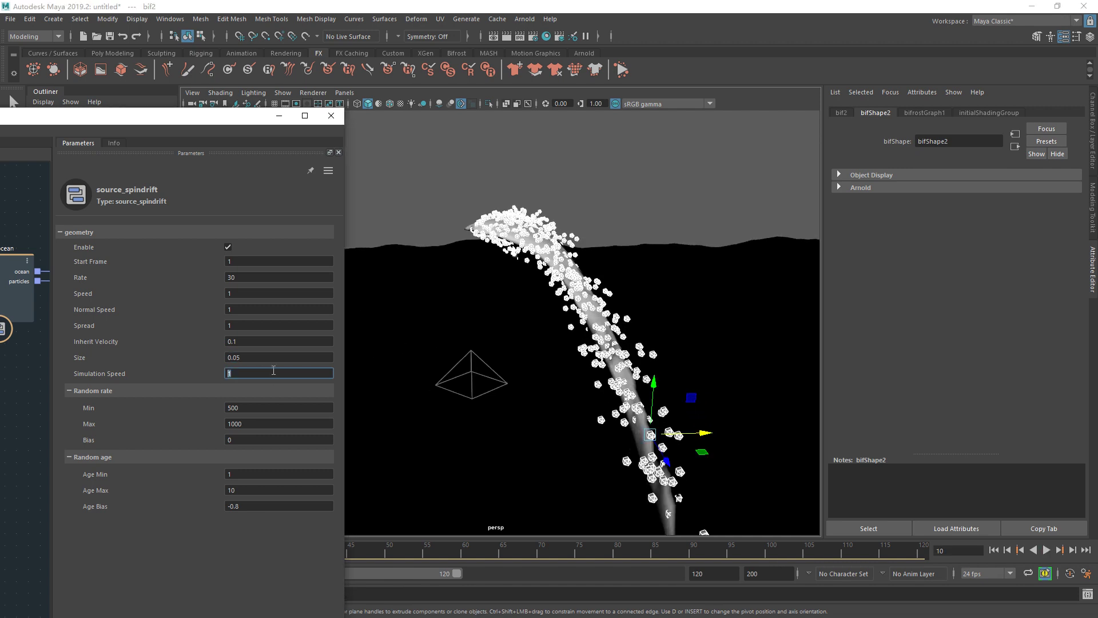
pyautogui.press('Return')
pyautogui.write('0')
pyautogui.press('Return')
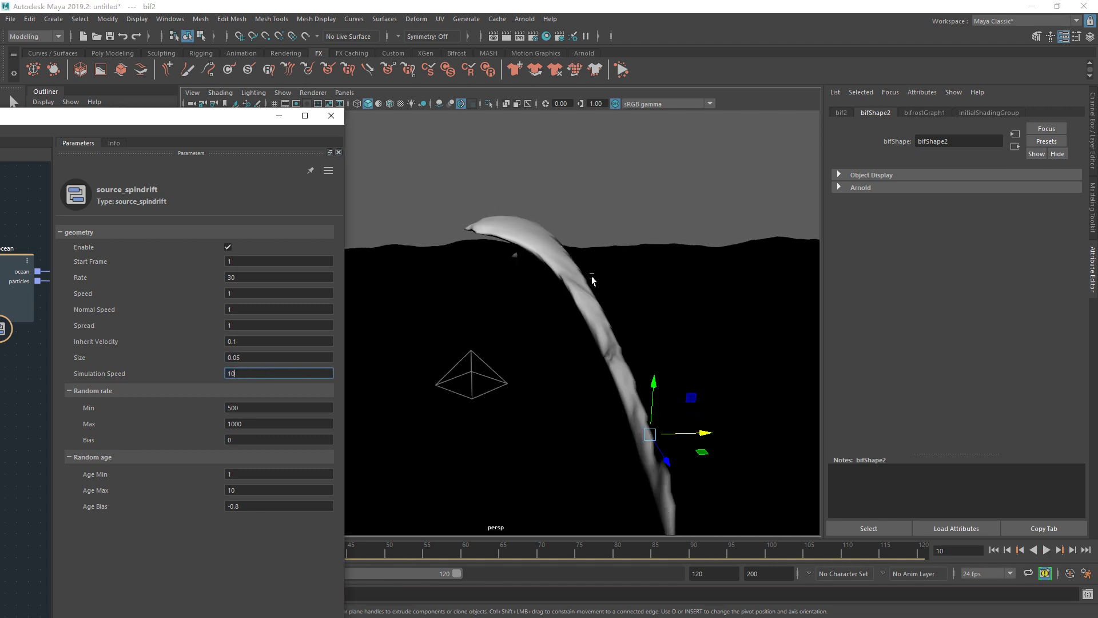
pyautogui.hotkey('alt', 'v')
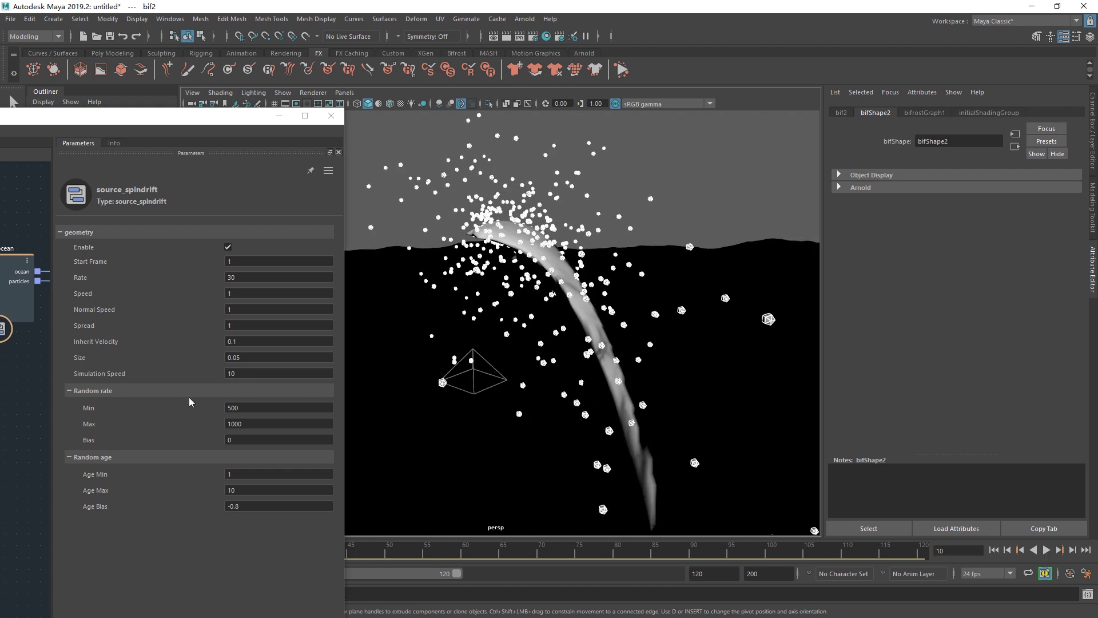
pyautogui.press('Escape')
pyautogui.hotkey('alt', 'shift', 'v')
# Try Simulation Speed 0.1, then return it to 1 and replay.
pyautogui.doubleClick(241, 373)
pyautogui.write('0.1')
pyautogui.press('Return')
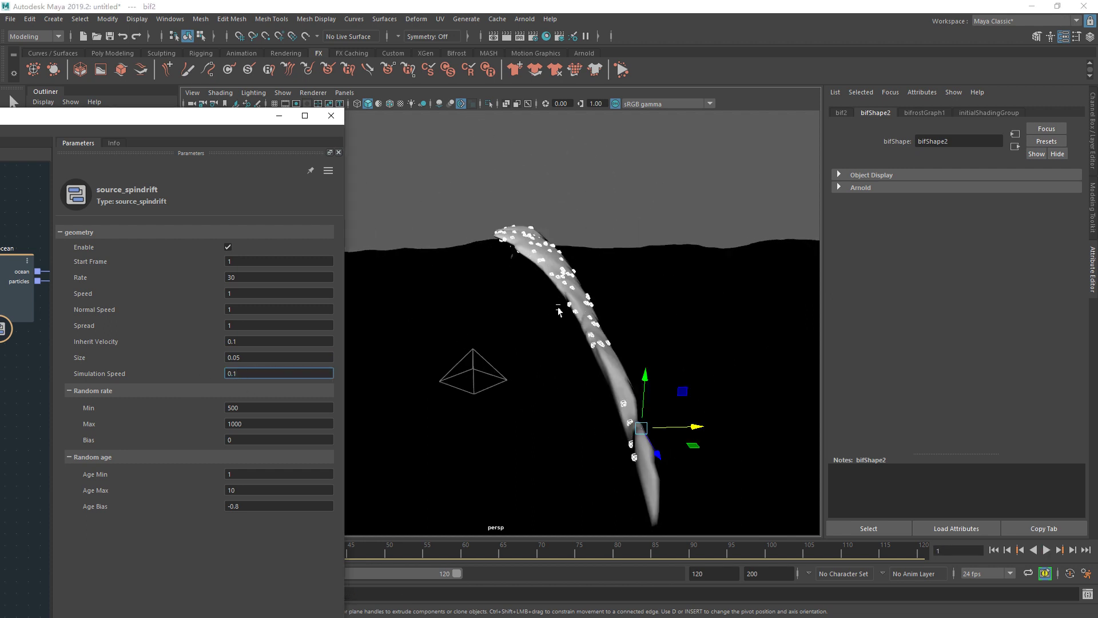
pyautogui.hotkey('alt', 'v')
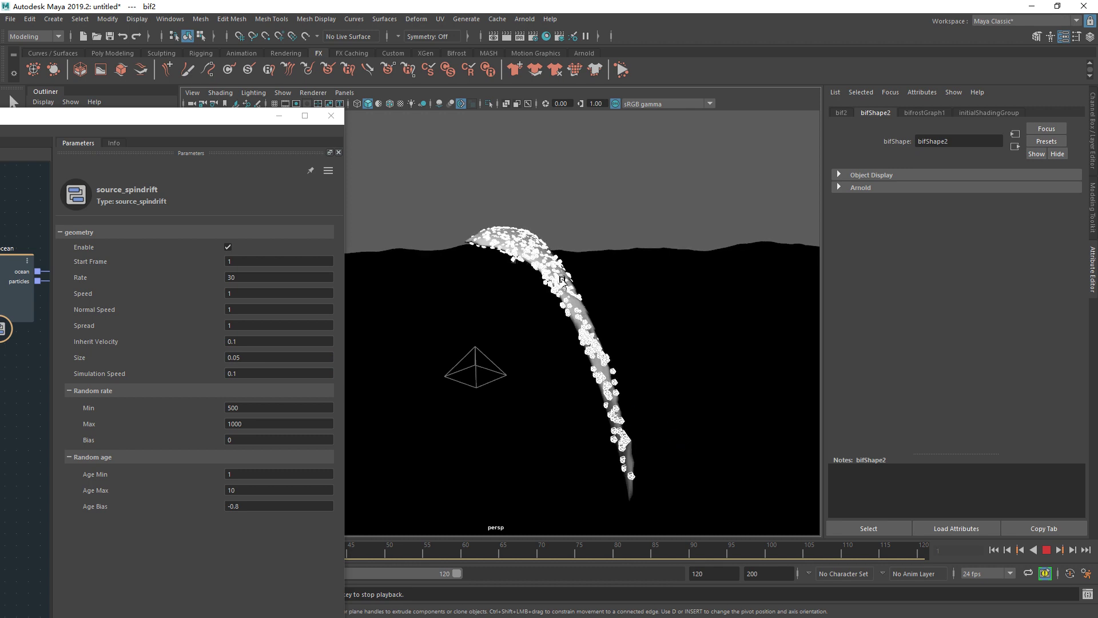
pyautogui.press('Escape')
pyautogui.hotkey('alt', 'shift', 'v')
pyautogui.click(253, 374)
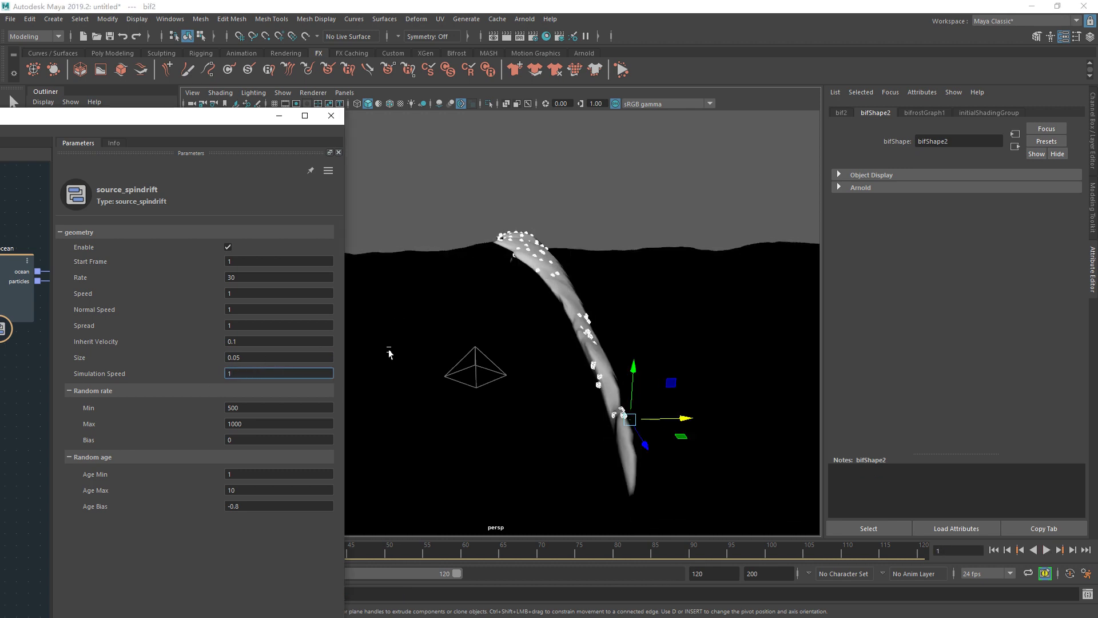
pyautogui.hotkey('alt', 'v')
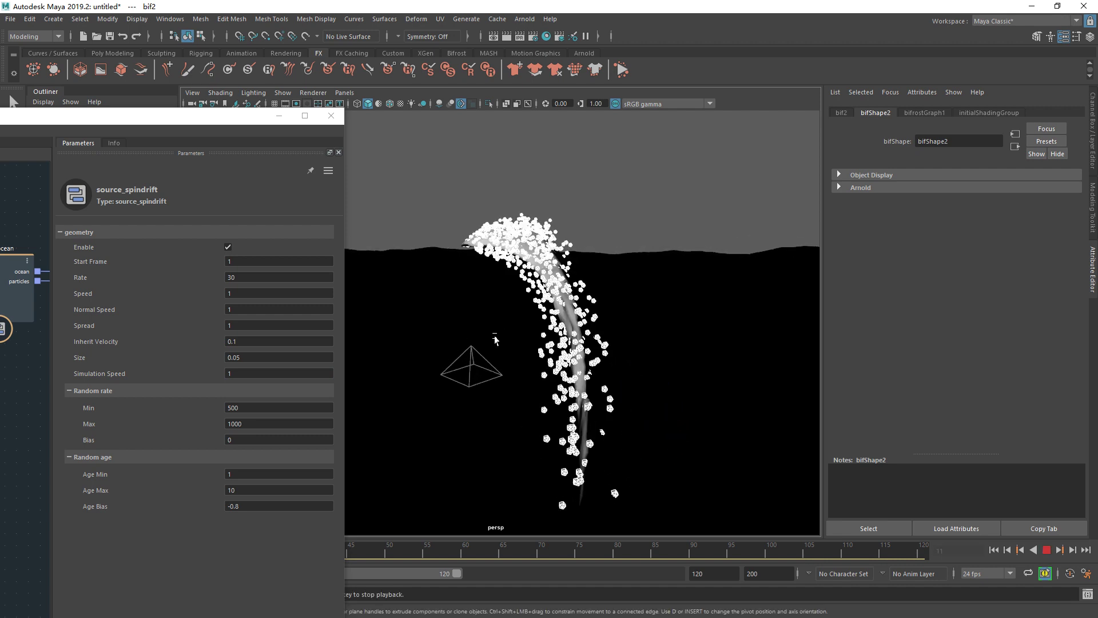
pyautogui.press('Escape')
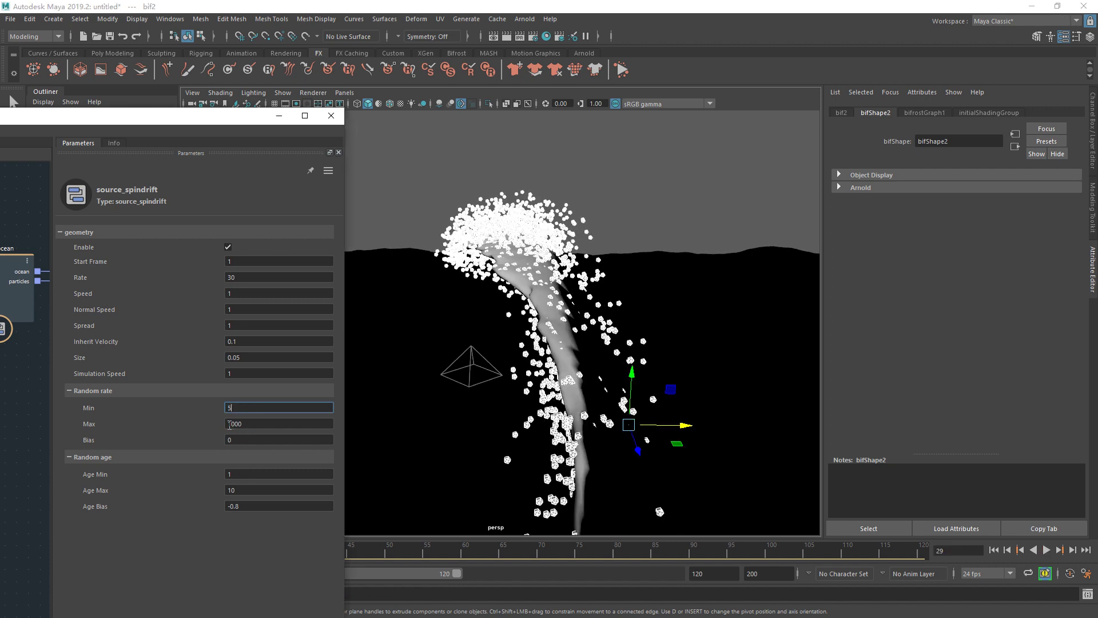
pyautogui.doubleClick(251, 424)
pyautogui.write('10')
pyautogui.press('Return')
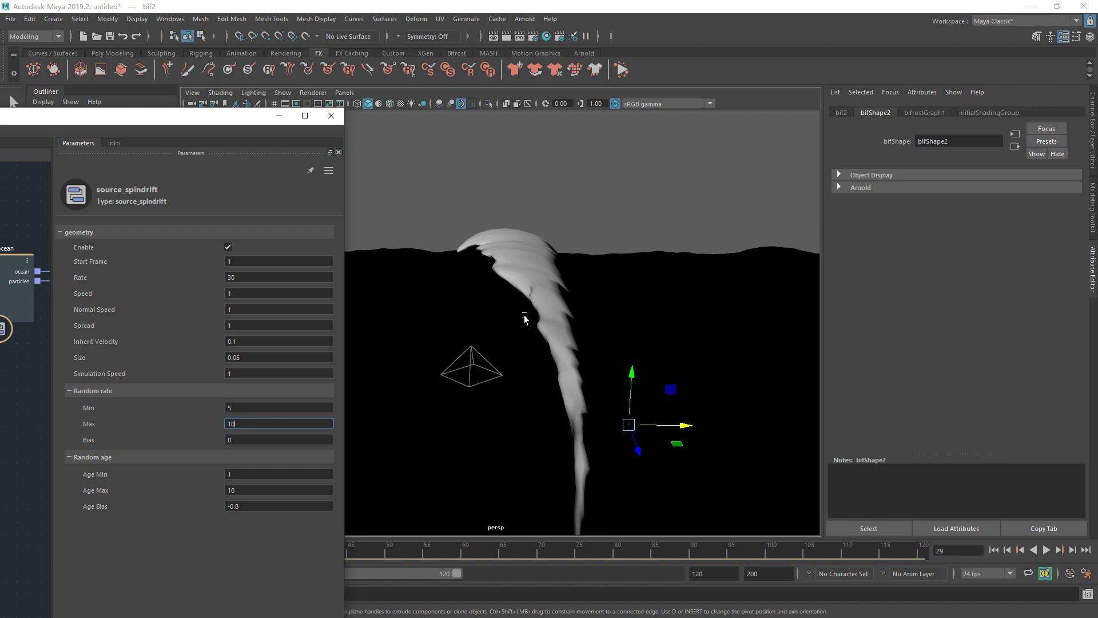
pyautogui.hotkey('alt', 'v')
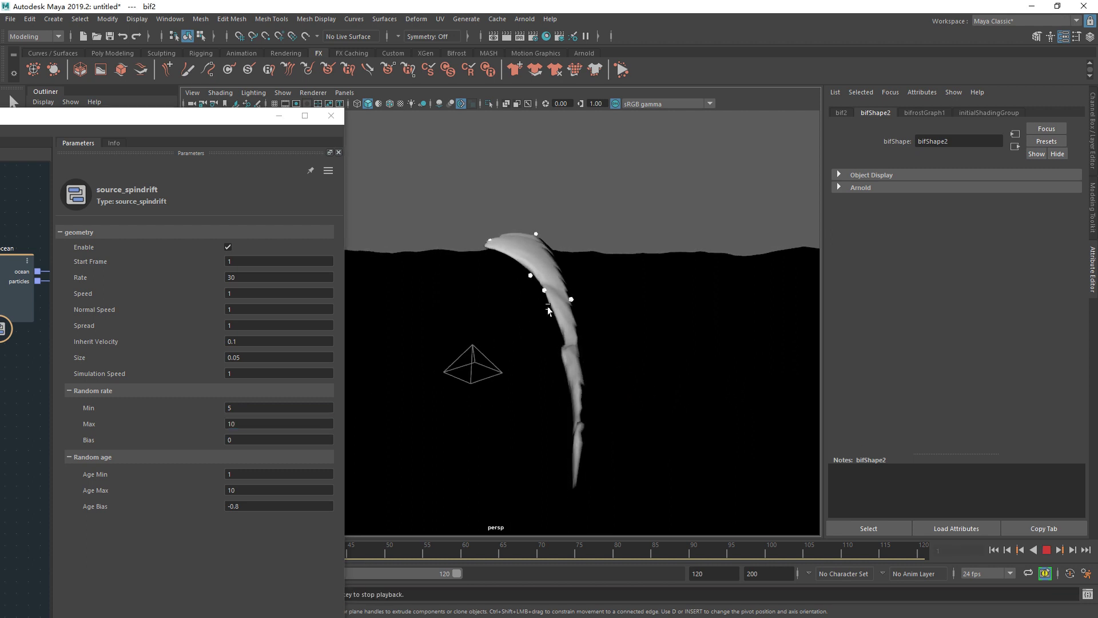
pyautogui.press('Escape')
pyautogui.click(246, 424)
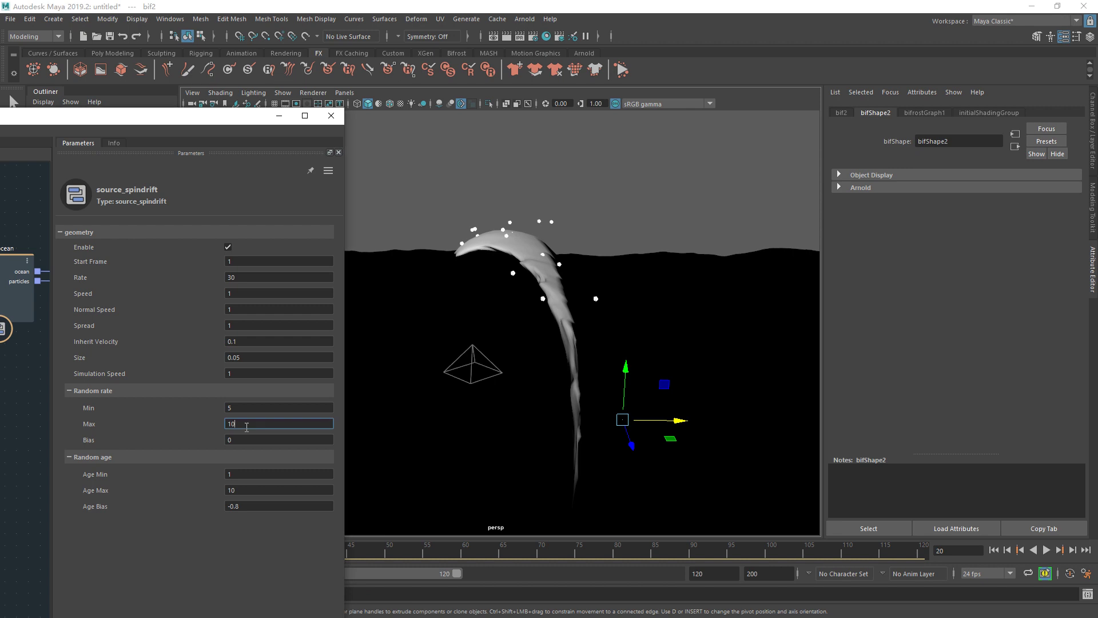
pyautogui.click(248, 407)
pyautogui.write('00')
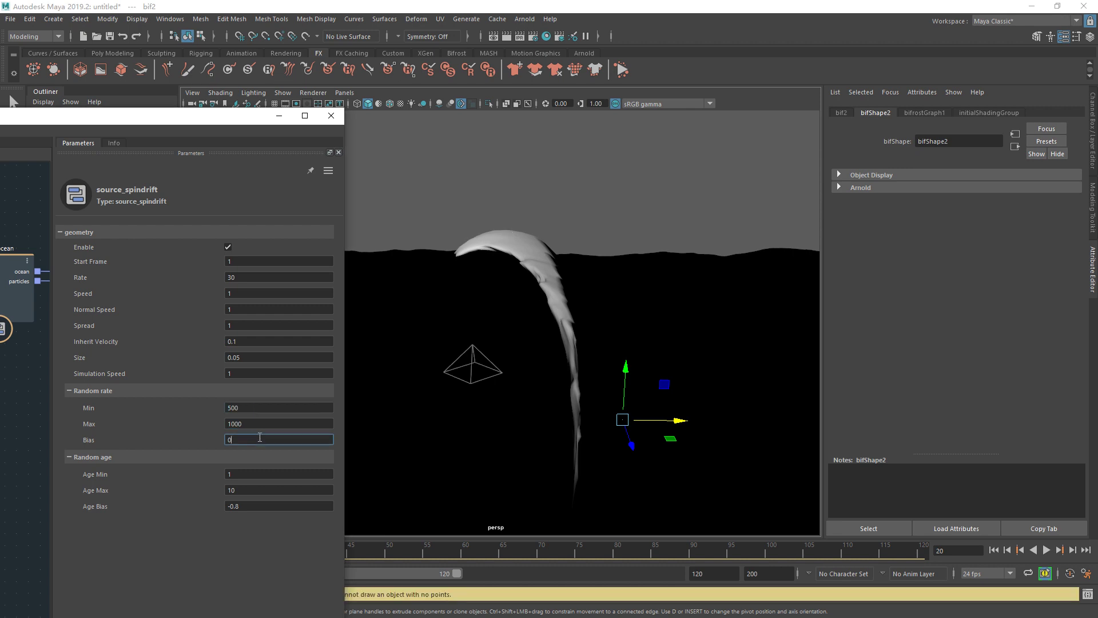
pyautogui.press('Return')
pyautogui.hotkey('alt', 'v')
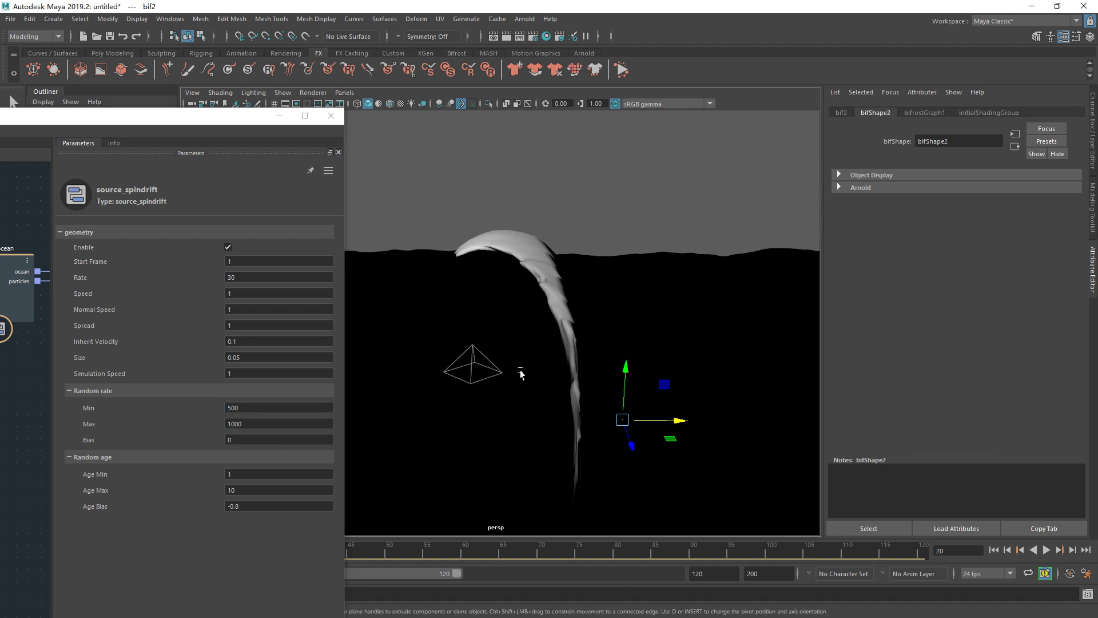
pyautogui.press('Escape')
pyautogui.click(252, 441)
pyautogui.write('-1')
pyautogui.press('Return')
pyautogui.hotkey('alt', 'v')
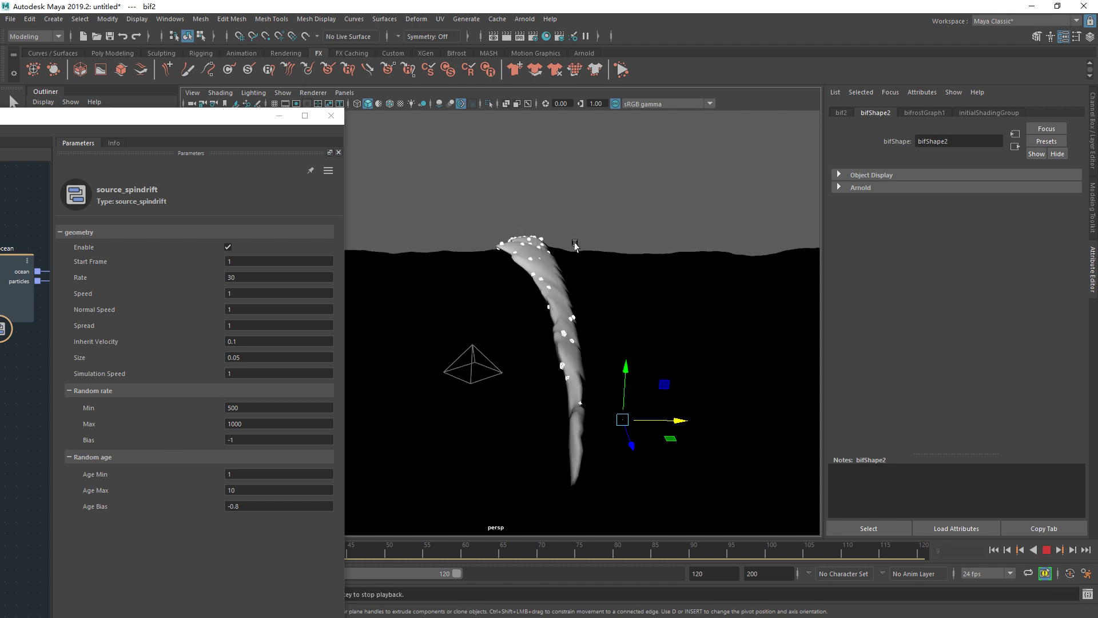
pyautogui.press('Escape')
pyautogui.click(240, 407)
pyautogui.write('5')
pyautogui.press('Return')
pyautogui.hotkey('alt', 'v')
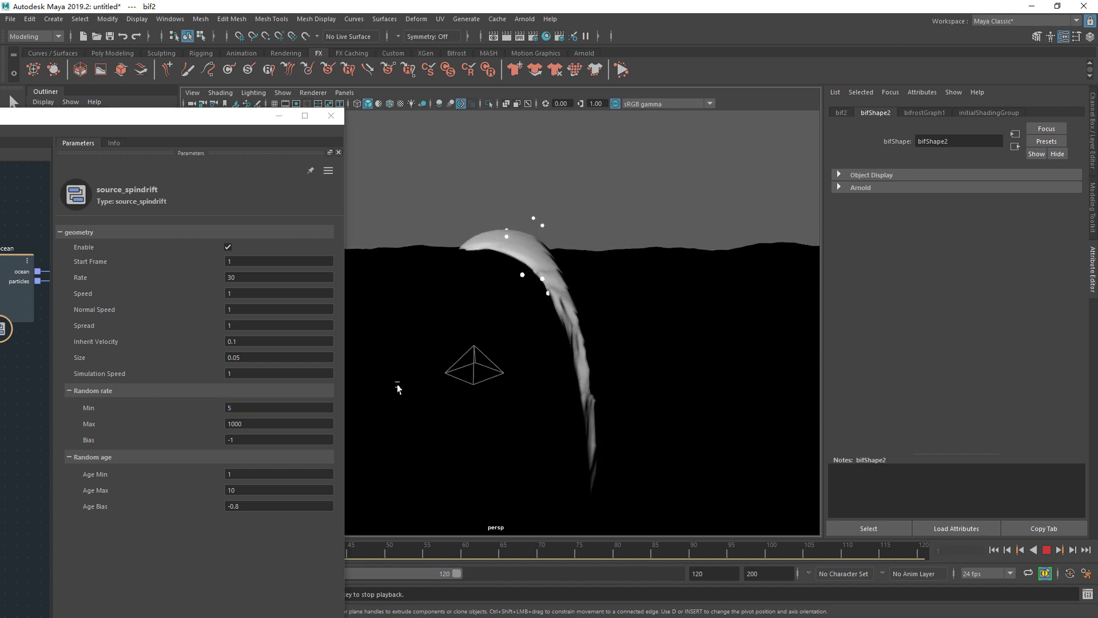
pyautogui.press('Escape')
pyautogui.click(231, 439)
pyautogui.write('1')
pyautogui.press('Return')
pyautogui.hotkey('alt', 'v')
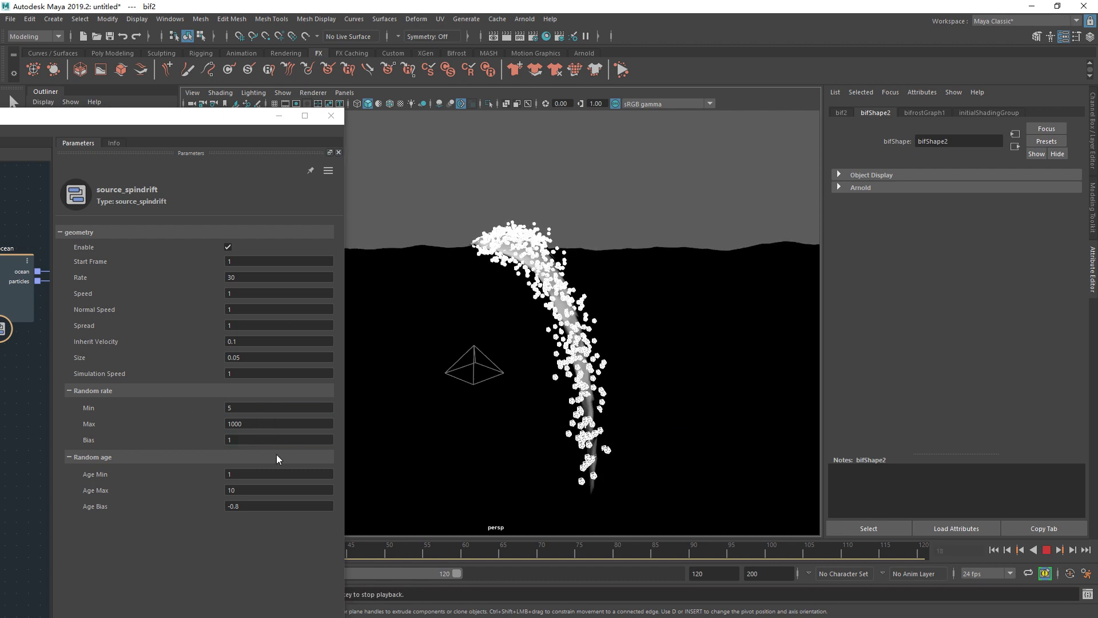
pyautogui.press('Escape')
pyautogui.click(241, 408)
pyautogui.write('0')
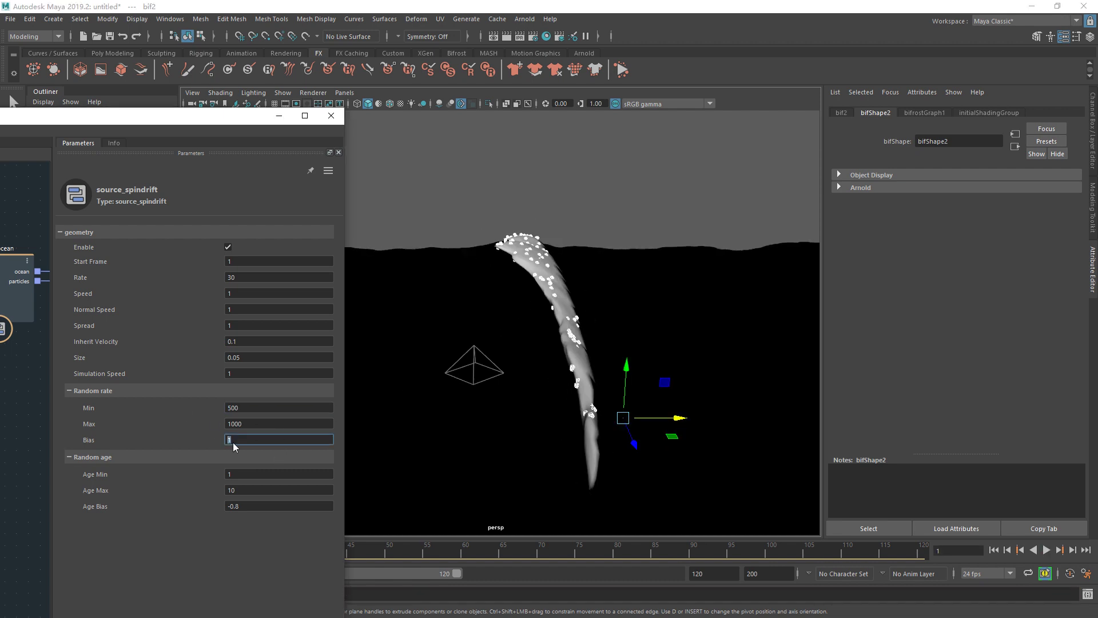
# Try spindrift Age Min 0.1 and set Age Max to 10, previewing each during playback.
pyautogui.click(246, 476)
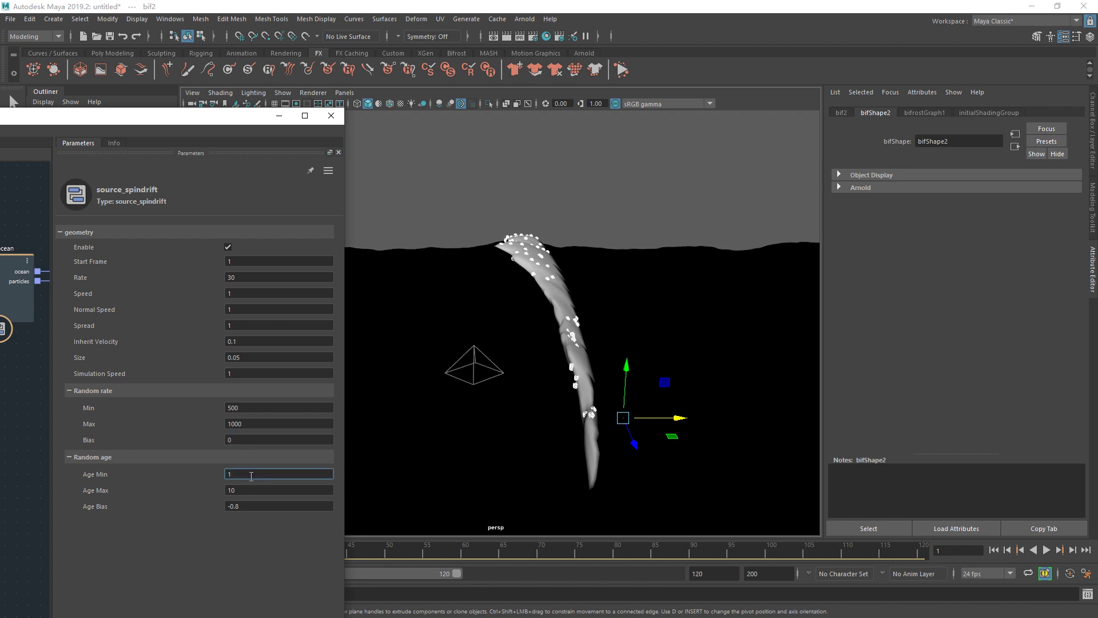
pyautogui.hotkey('alt', 'v')
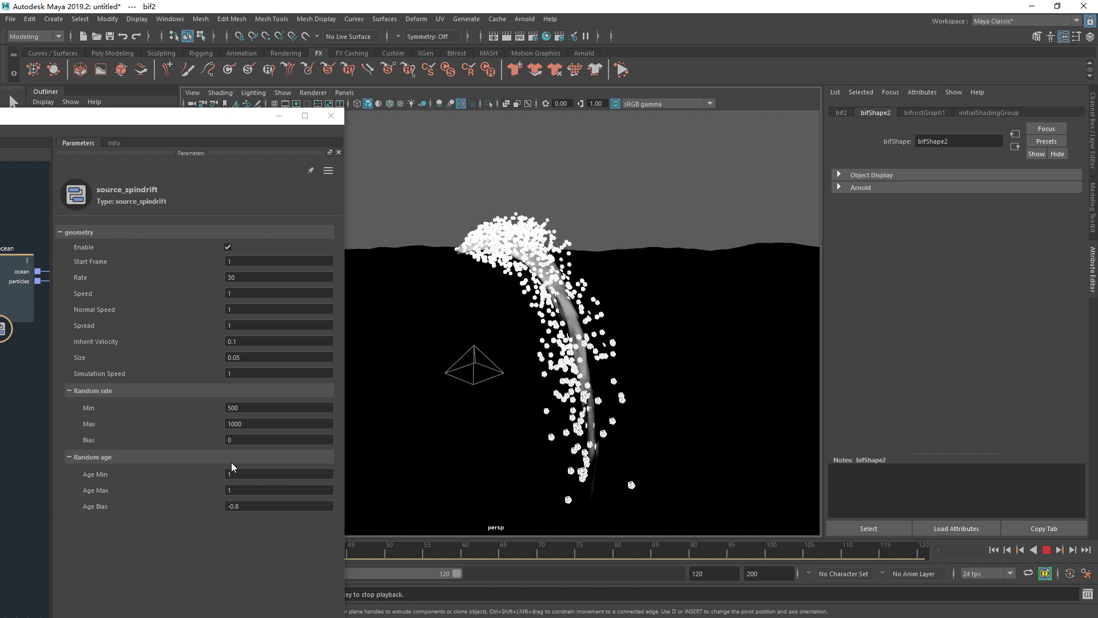
pyautogui.press('Escape')
pyautogui.click(241, 476)
pyautogui.write('0')
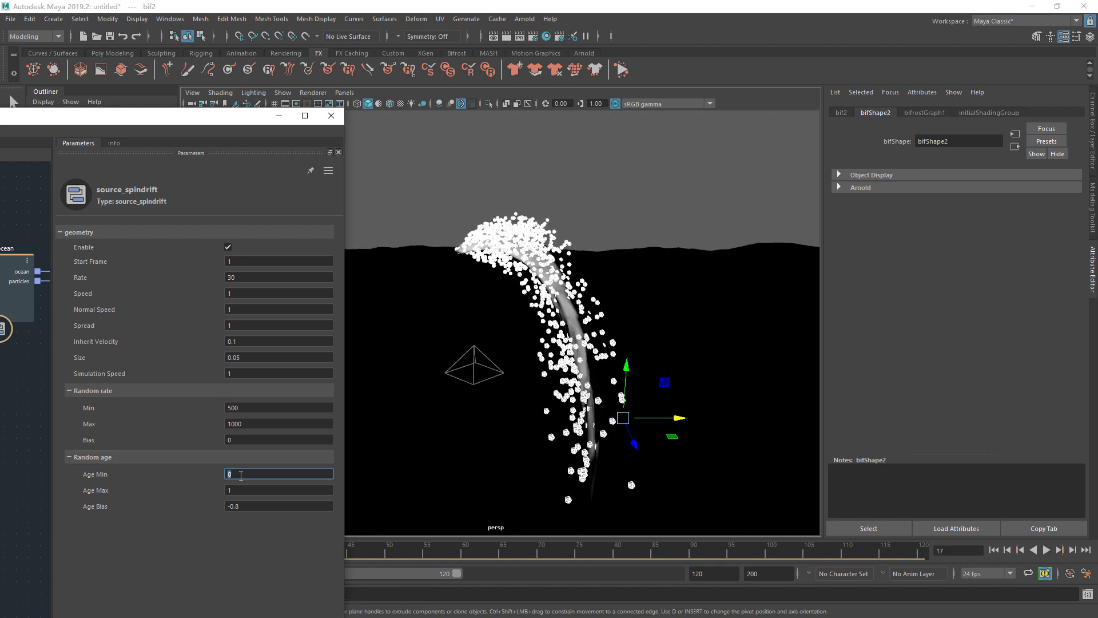
pyautogui.press('Tab')
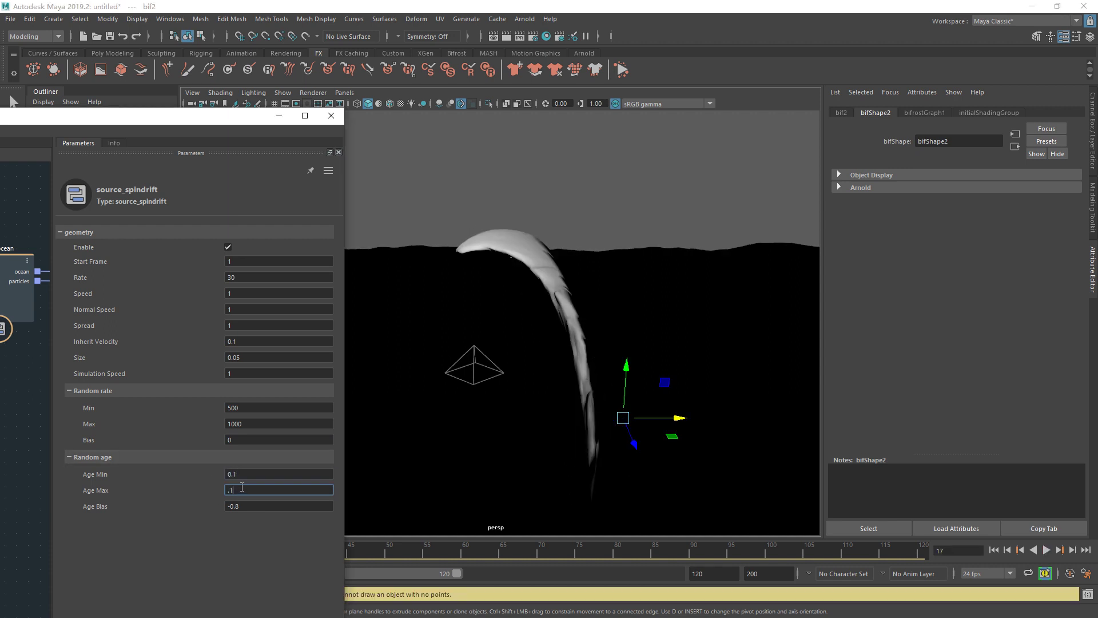
pyautogui.press('Return')
pyautogui.hotkey('alt', 'v')
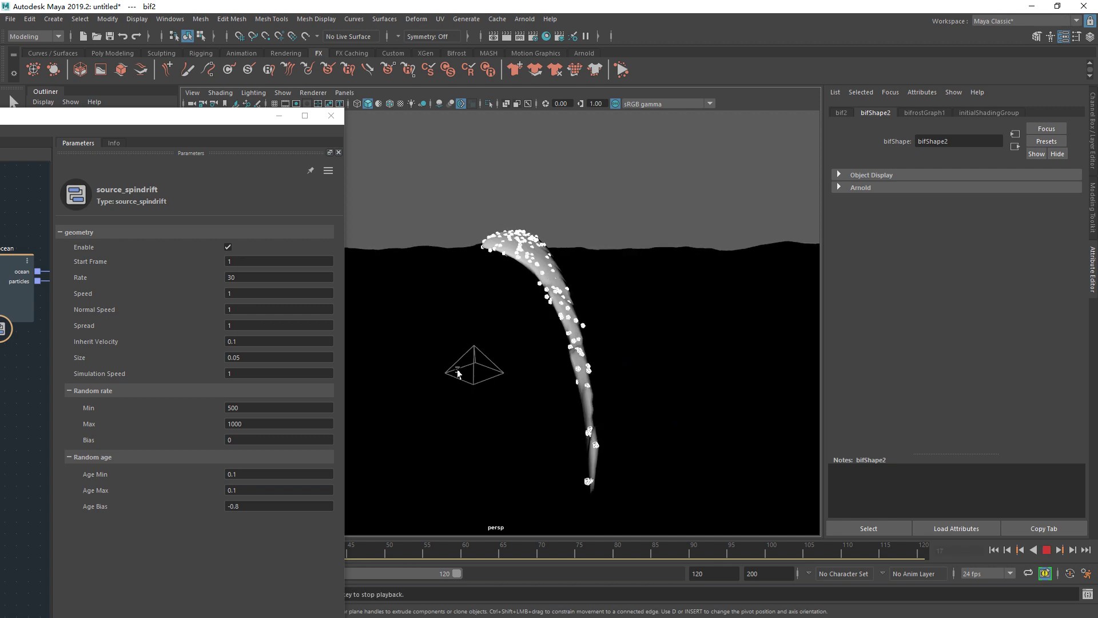
pyautogui.press('Escape')
pyautogui.click(252, 489)
pyautogui.write('10')
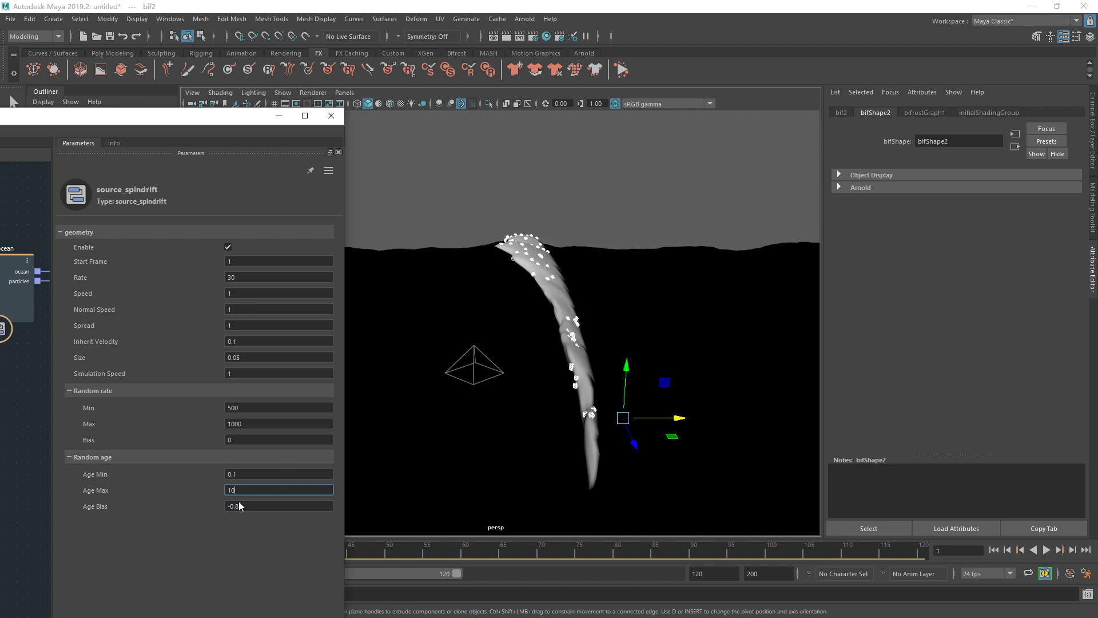
pyautogui.press('Return')
pyautogui.hotkey('alt', 'v')
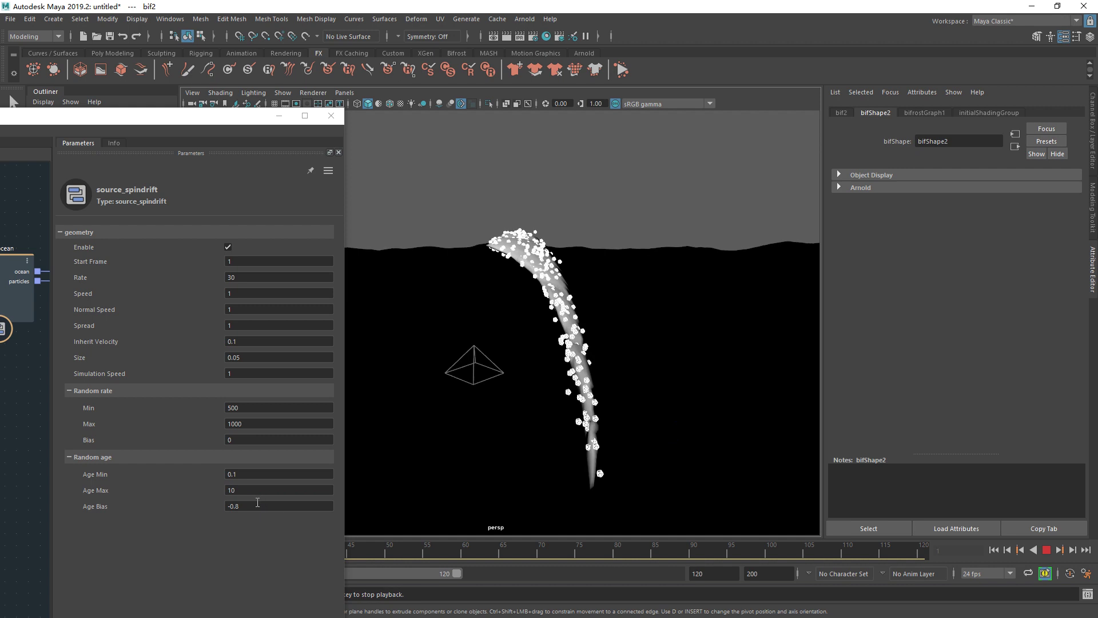
pyautogui.press('Escape')
# Test spindrift Age Bias values of -1 and -0.95, replaying the simulation for each.
pyautogui.click(239, 506)
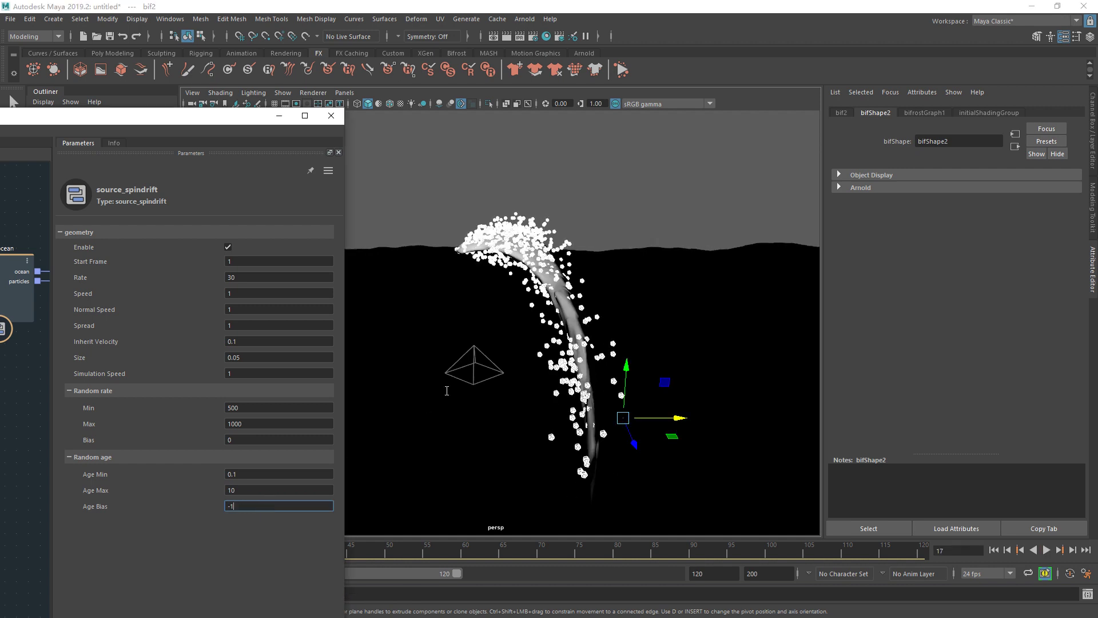
pyautogui.press('Return')
pyautogui.hotkey('alt', 'shift', 'v')
pyautogui.hotkey('alt', 'v')
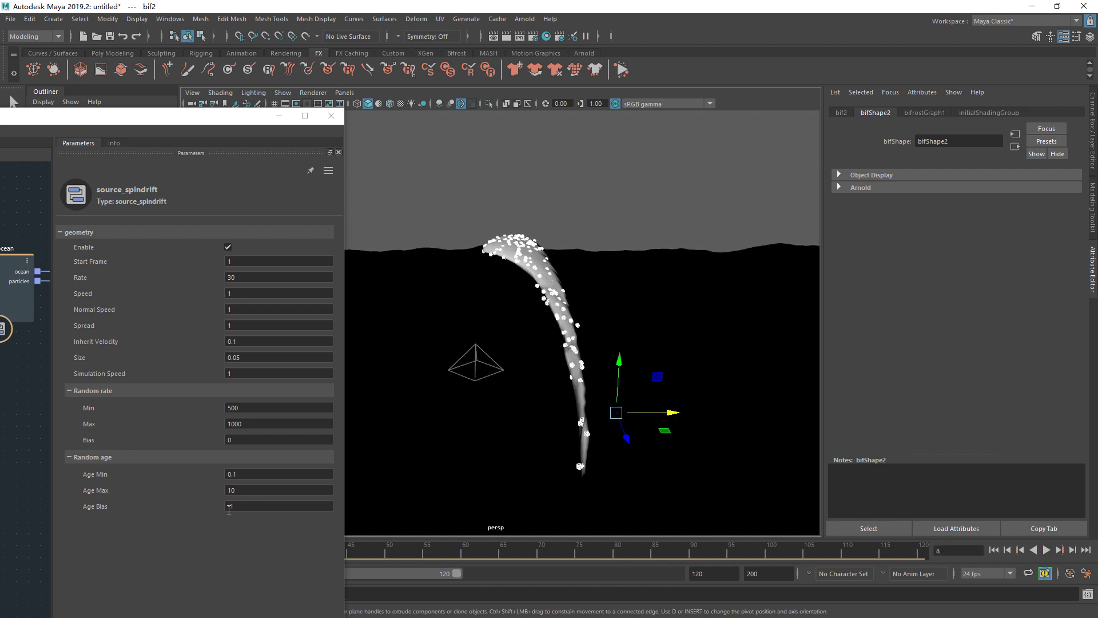
pyautogui.write('-.95')
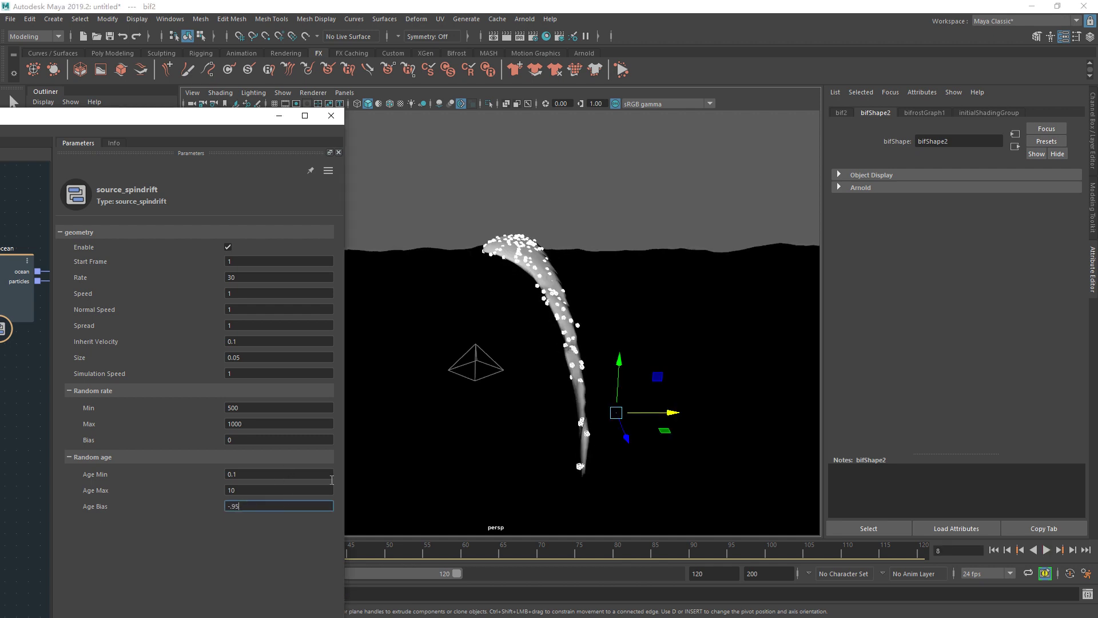
pyautogui.press('Return')
pyautogui.hotkey('alt', 'v')
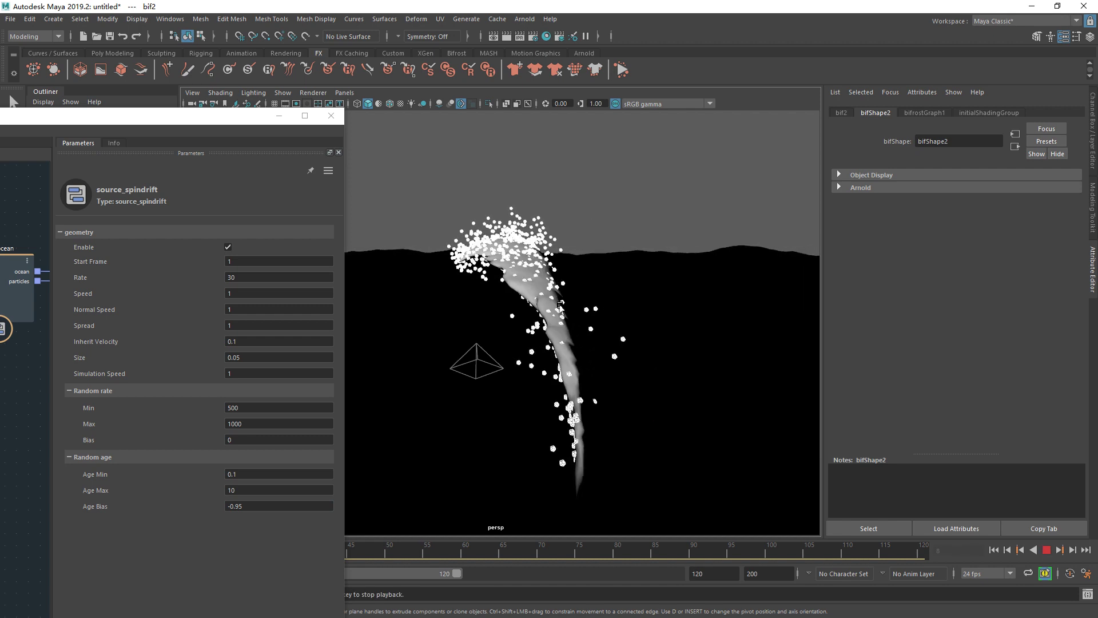
pyautogui.press('Escape')
# Try Age Bias 0.95, then settle on -0.8 with Age Min 1 and replay.
pyautogui.moveTo(245, 505); pyautogui.dragTo(235, 506)
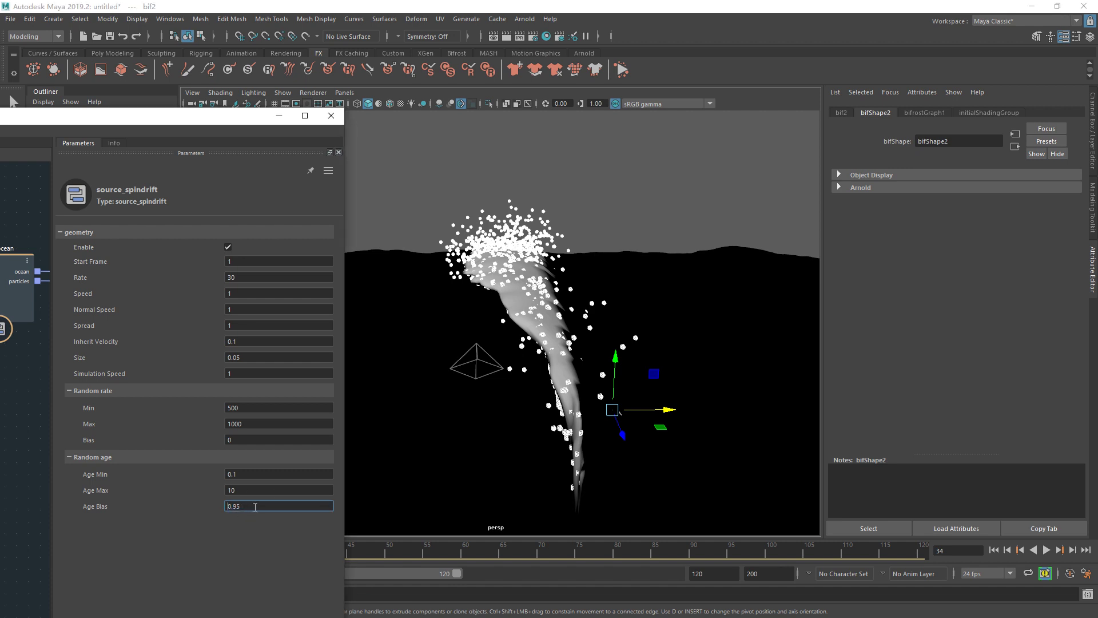
pyautogui.hotkey('alt', 'v')
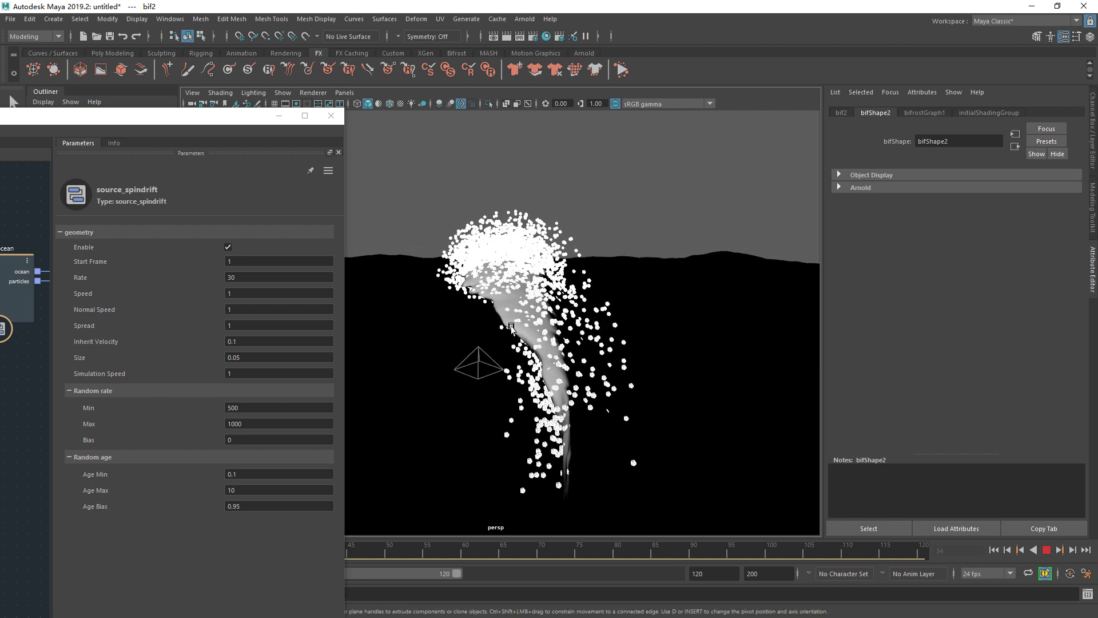
pyautogui.press('Escape')
pyautogui.hotkey('alt', 'shift', 'v')
pyautogui.write('-0.8')
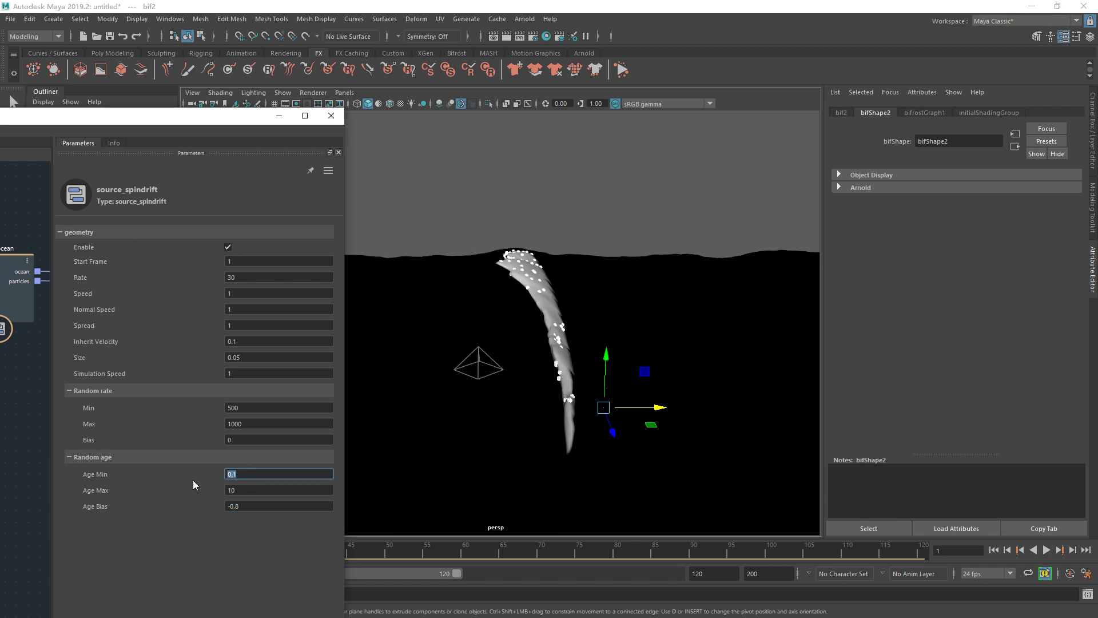
pyautogui.write('1')
pyautogui.press('Return')
pyautogui.hotkey('alt', 'v')
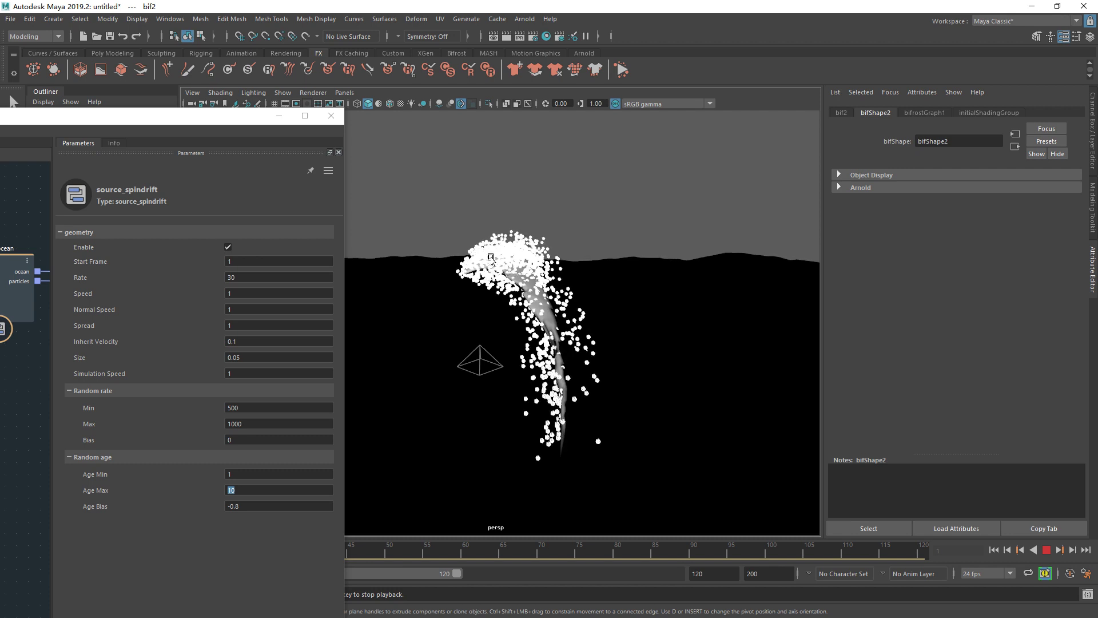
pyautogui.press('Escape')
# Maximize the Bifrost graph, frame all nodes, and turn off source_wave's Use Color.
pyautogui.click(306, 117)
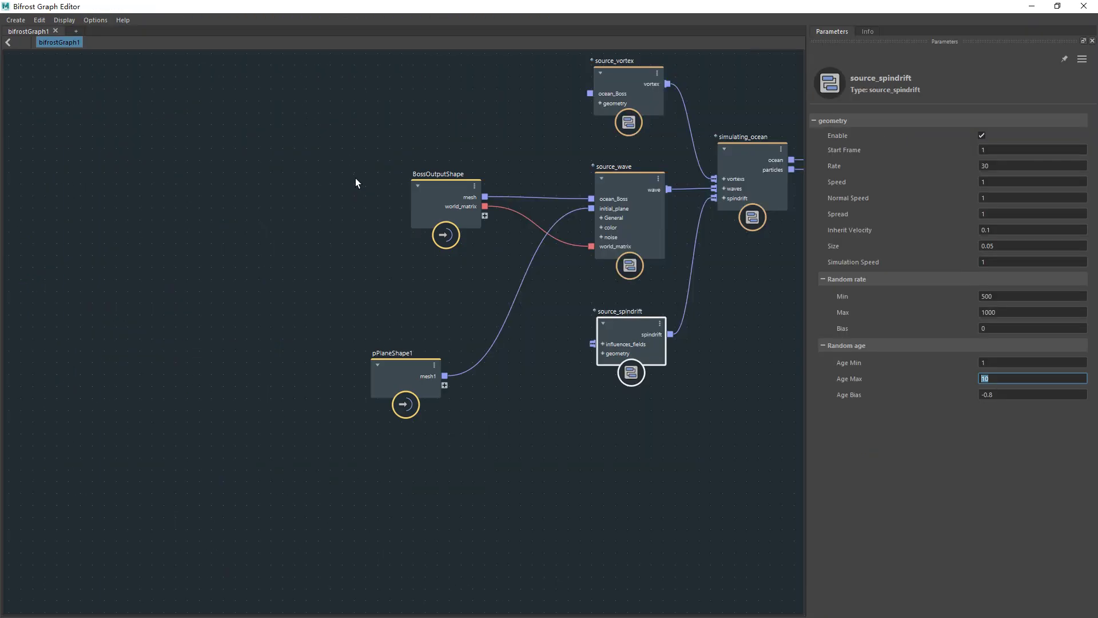
pyautogui.scroll(3, 422, 277)
pyautogui.click(451, 373)
pyautogui.hotkey('ctrl', 'z')
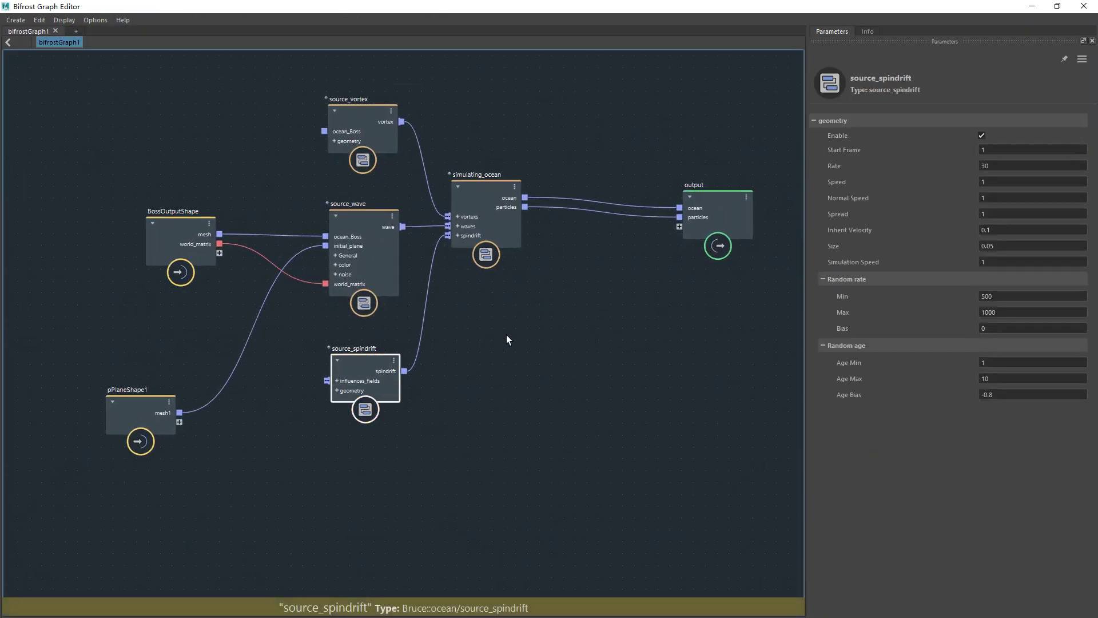
pyautogui.press('a')
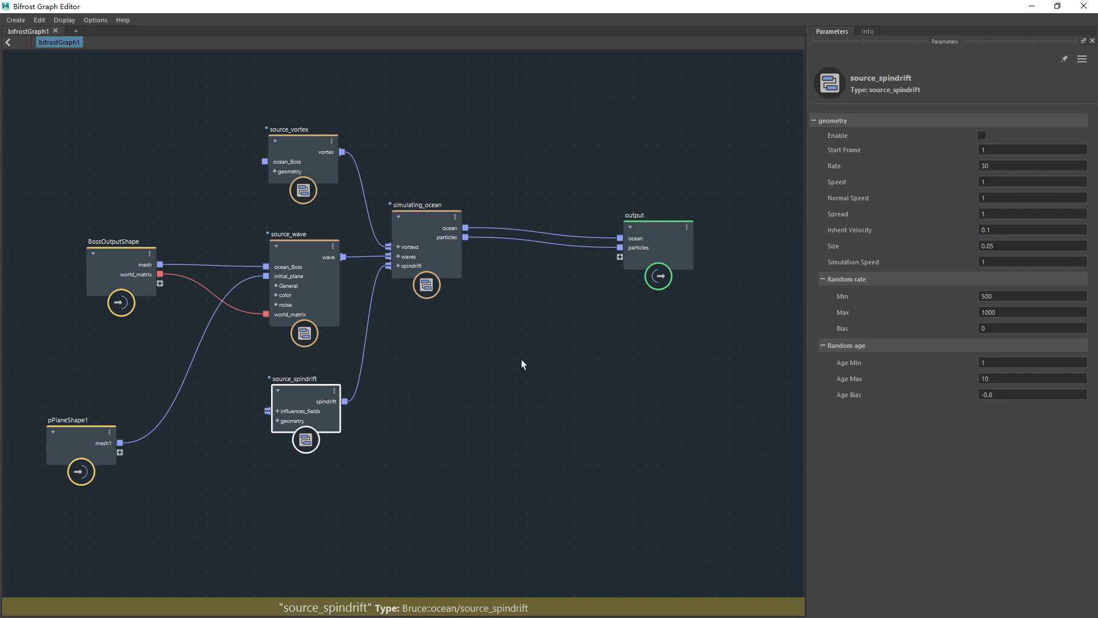
pyautogui.moveTo(503, 339); pyautogui.dragTo(501, 365, button='middle')
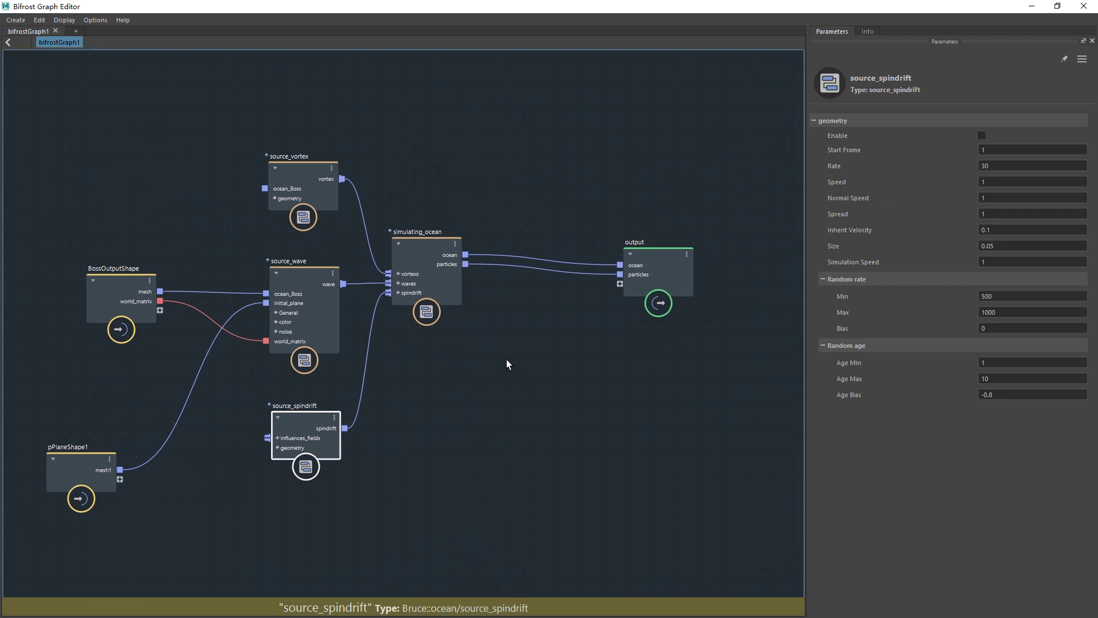
pyautogui.click(297, 197)
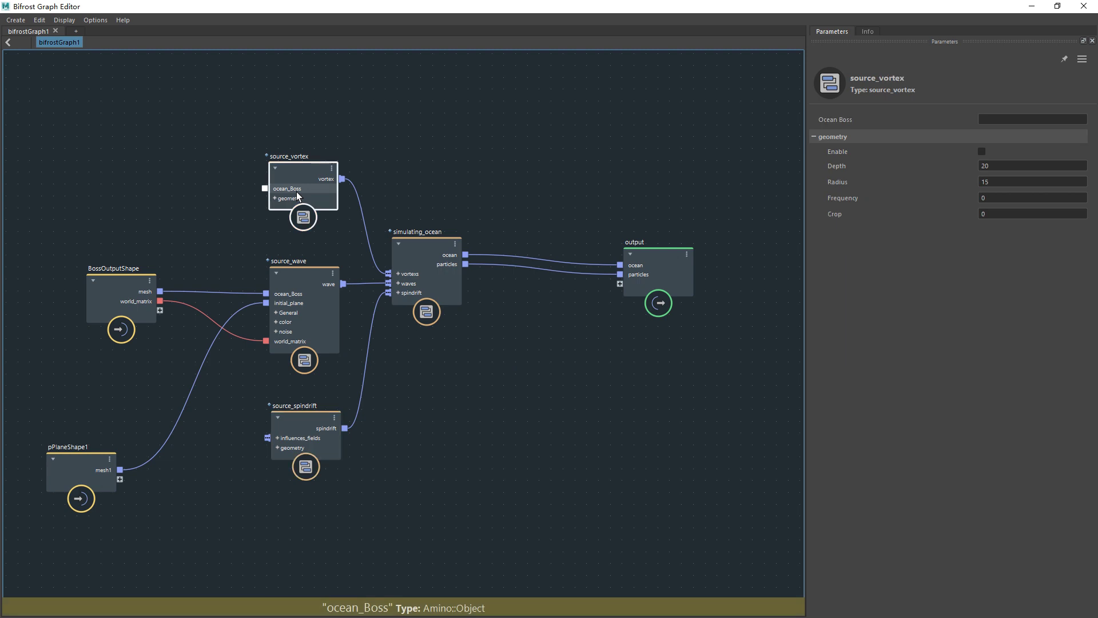
pyautogui.press('a')
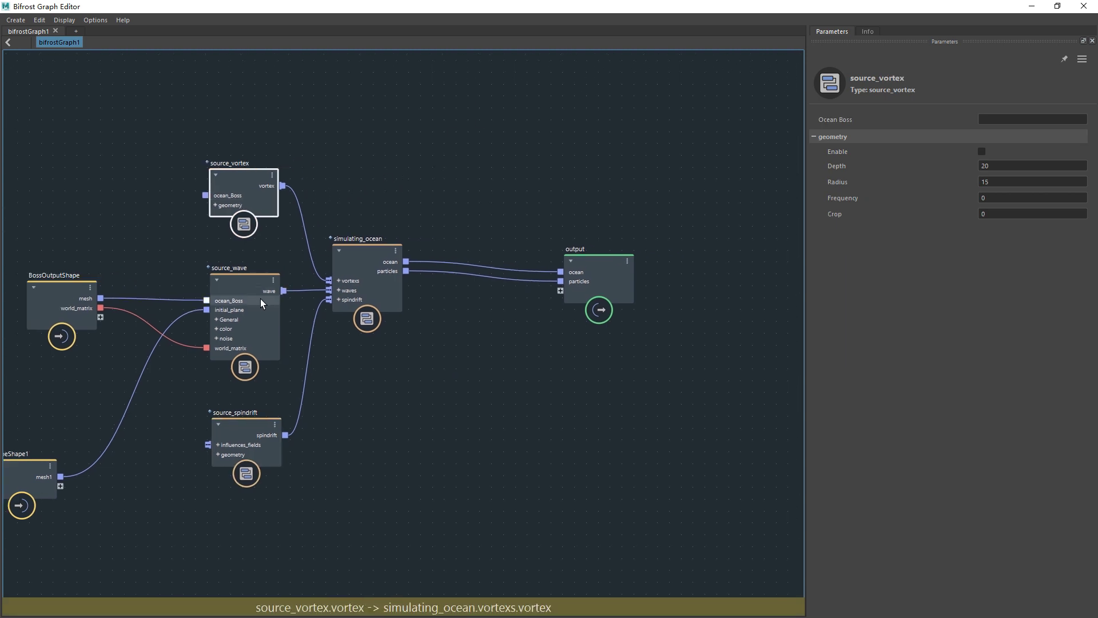
pyautogui.click(262, 303)
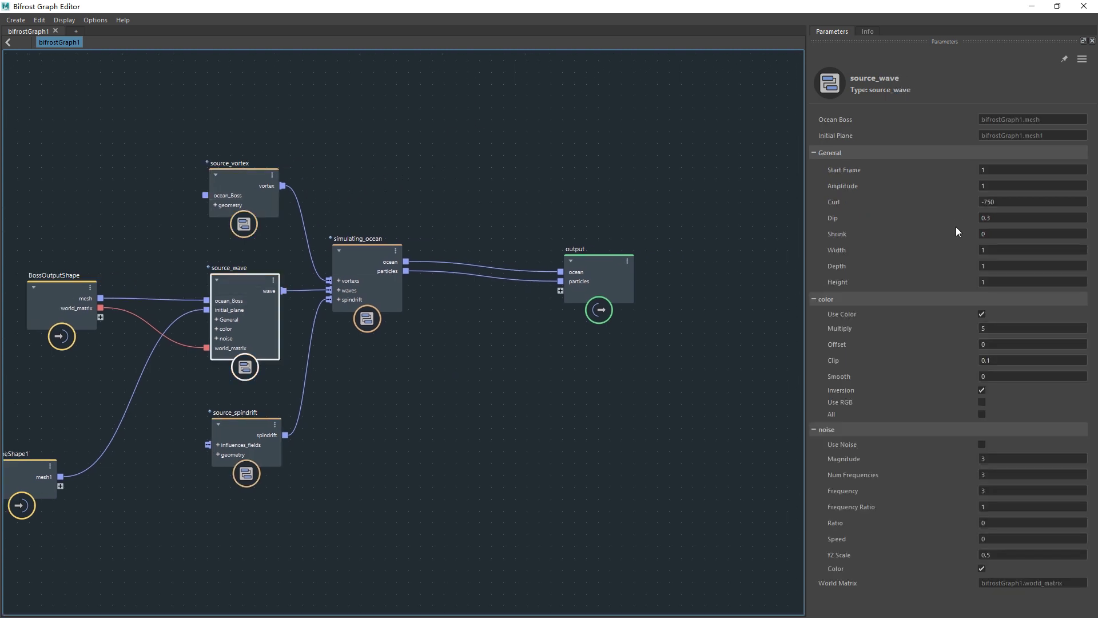
pyautogui.click(982, 314)
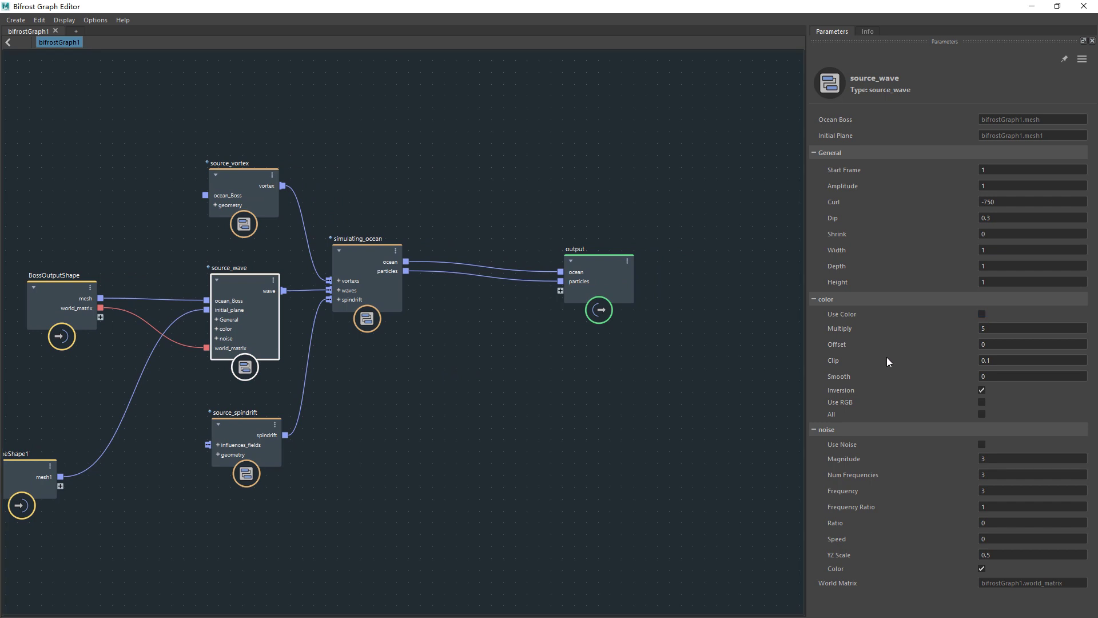
# Check the wave in the viewport, then turn source_wave's Use Color back on.
pyautogui.doubleClick(887, 6)
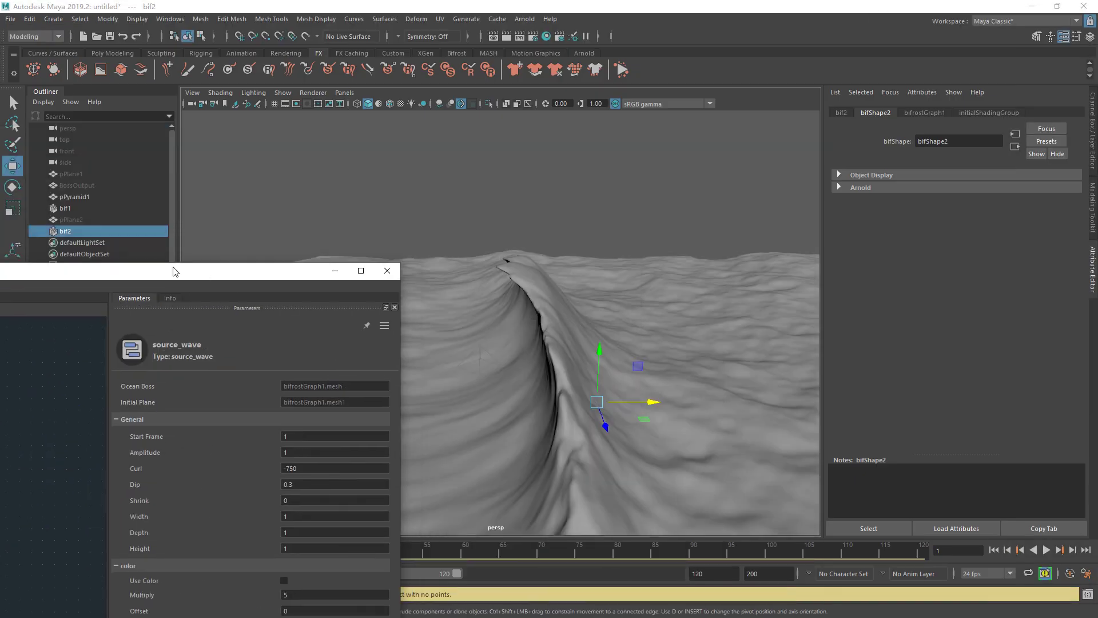
pyautogui.keyDown('alt'); pyautogui.moveTo(603, 326); pyautogui.dragTo(543, 321); pyautogui.keyUp('alt')
pyautogui.moveTo(160, 236); pyautogui.dragTo(493, 158)
pyautogui.click(177, 305)
pyautogui.press('a')
pyautogui.click(155, 304)
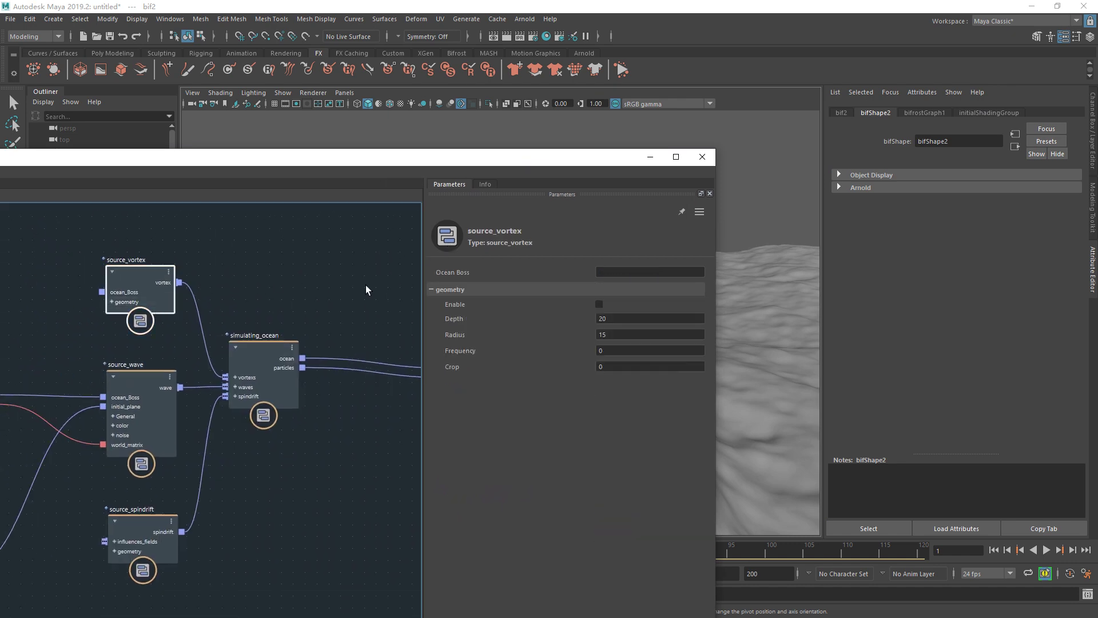
pyautogui.doubleClick(387, 165)
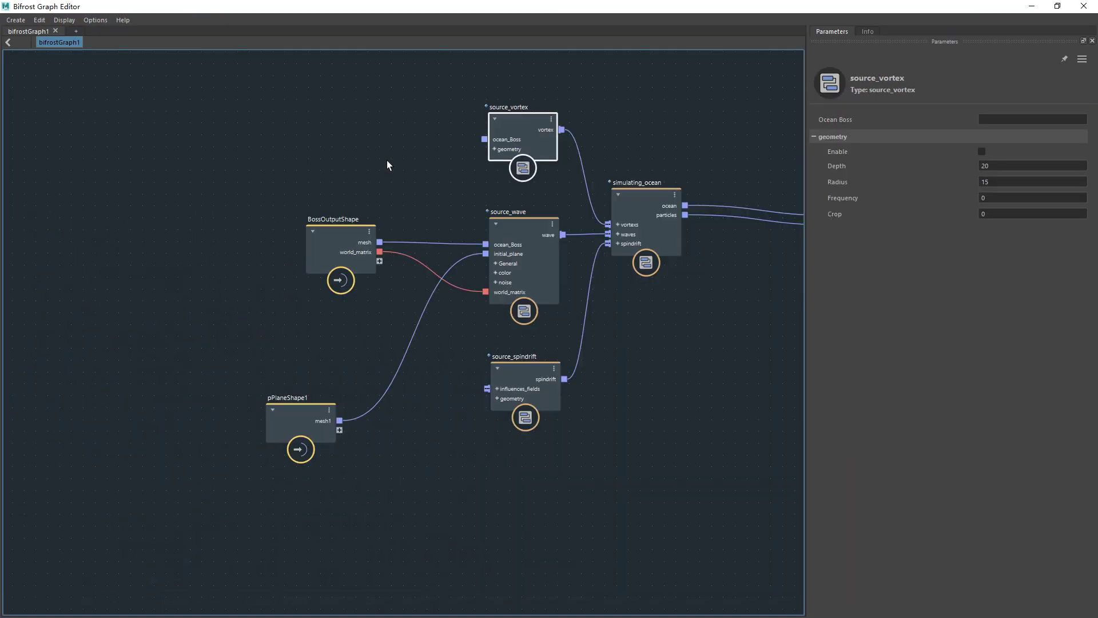
pyautogui.moveTo(573, 350); pyautogui.dragTo(476, 363, button='middle')
pyautogui.click(418, 398)
pyautogui.click(436, 303)
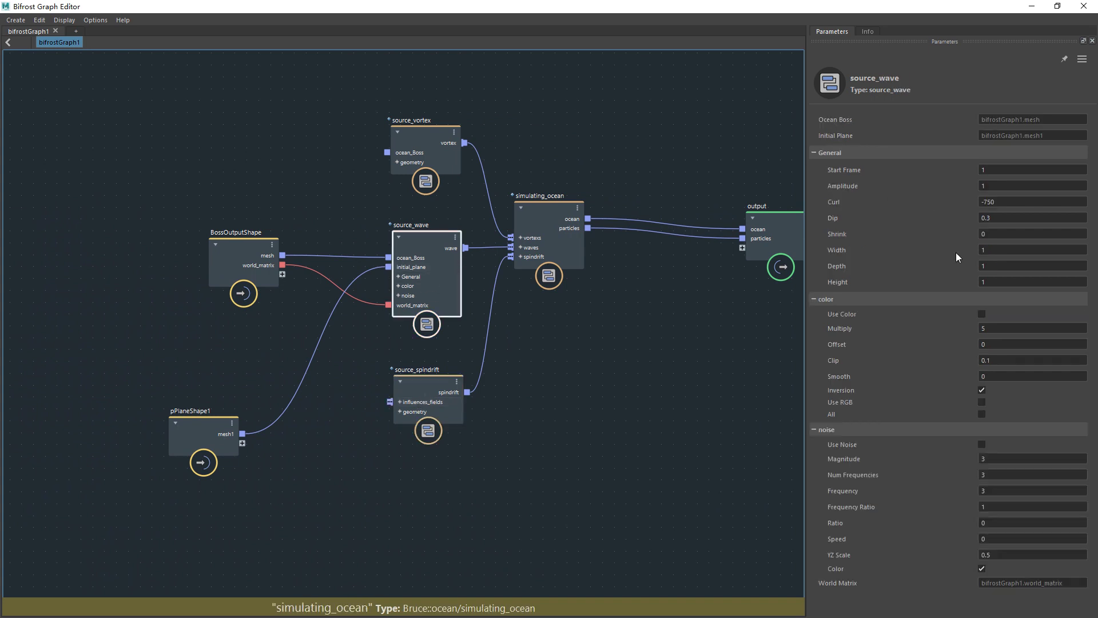
pyautogui.click(982, 315)
# Turn on source_wave's Use Noise and enable spindrift emission, previewing the simulation.
pyautogui.click(1057, 6)
pyautogui.moveTo(400, 86); pyautogui.dragTo(123, 86)
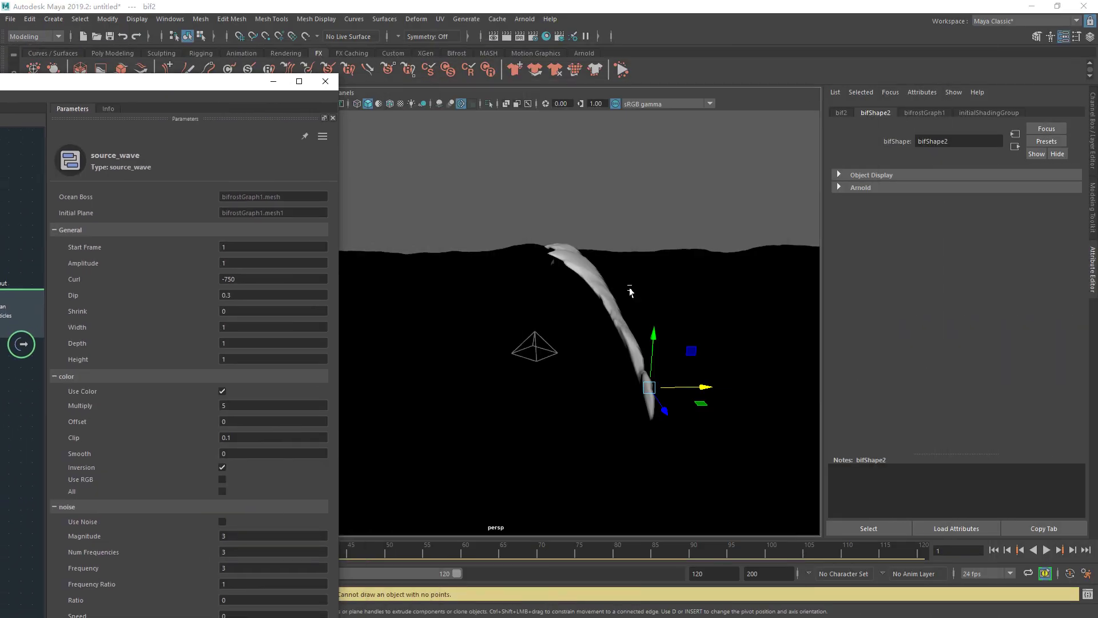
pyautogui.click(222, 521)
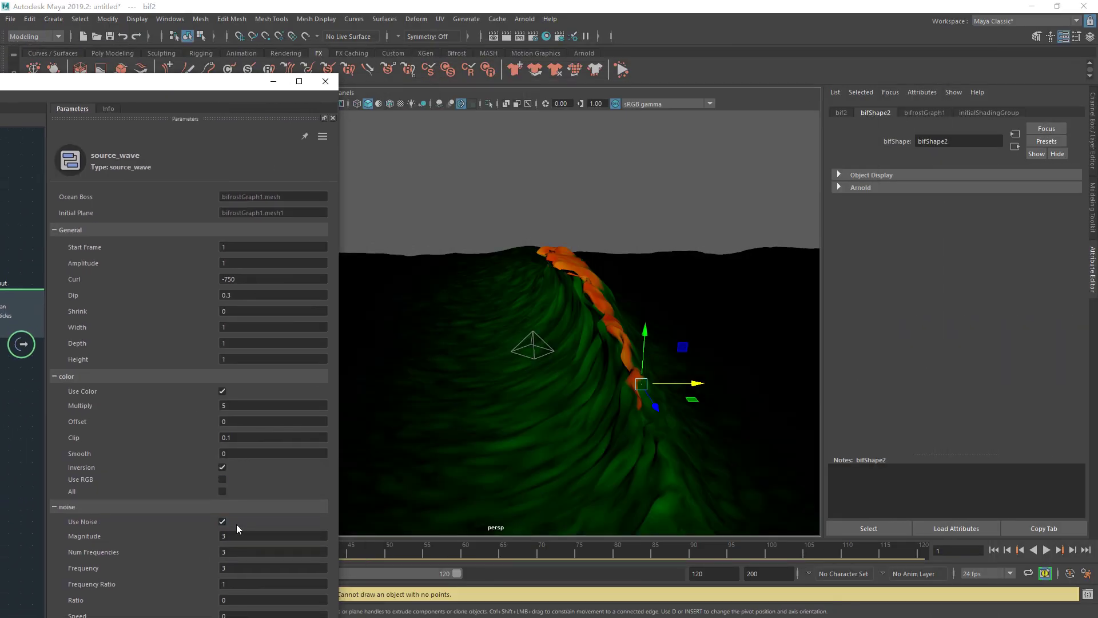
pyautogui.click(298, 81)
pyautogui.click(403, 378)
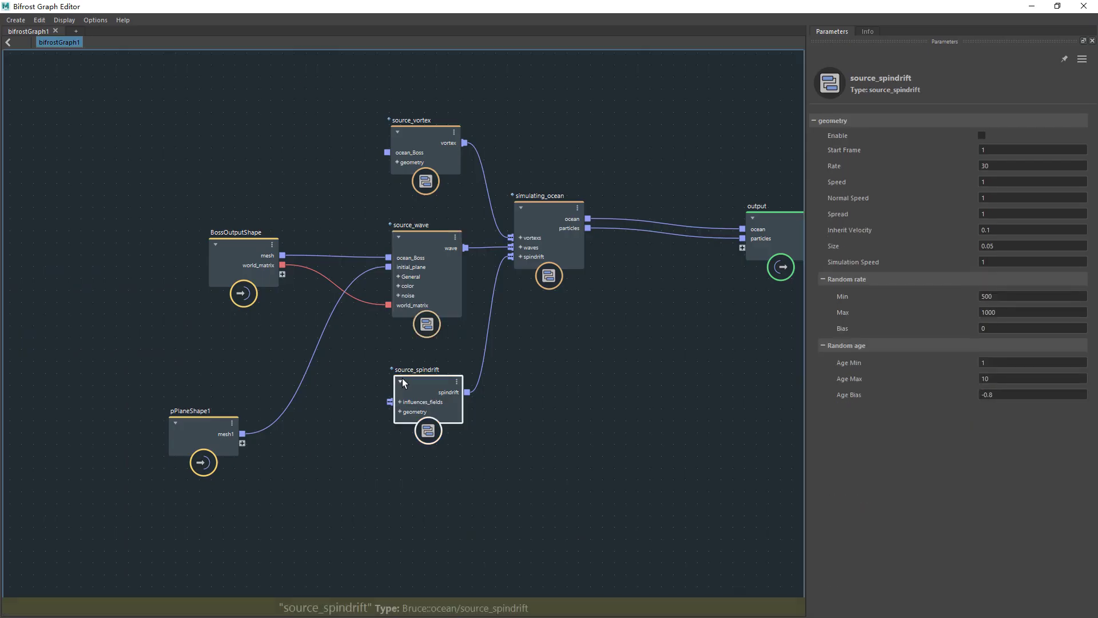
pyautogui.click(1057, 6)
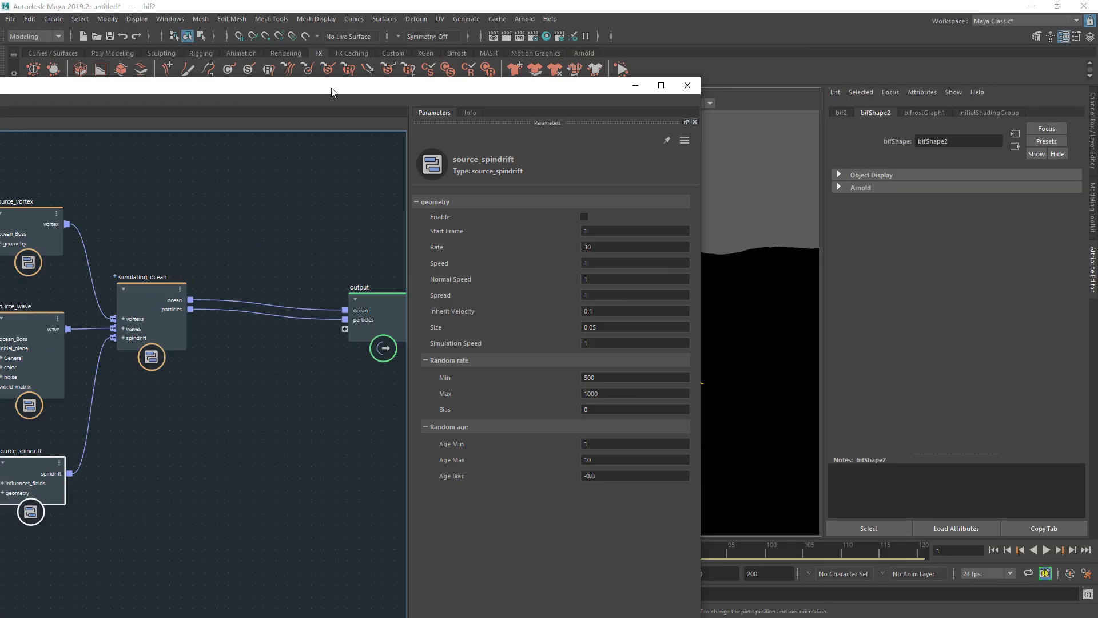
pyautogui.click(437, 229)
pyautogui.hotkey('alt', 'v')
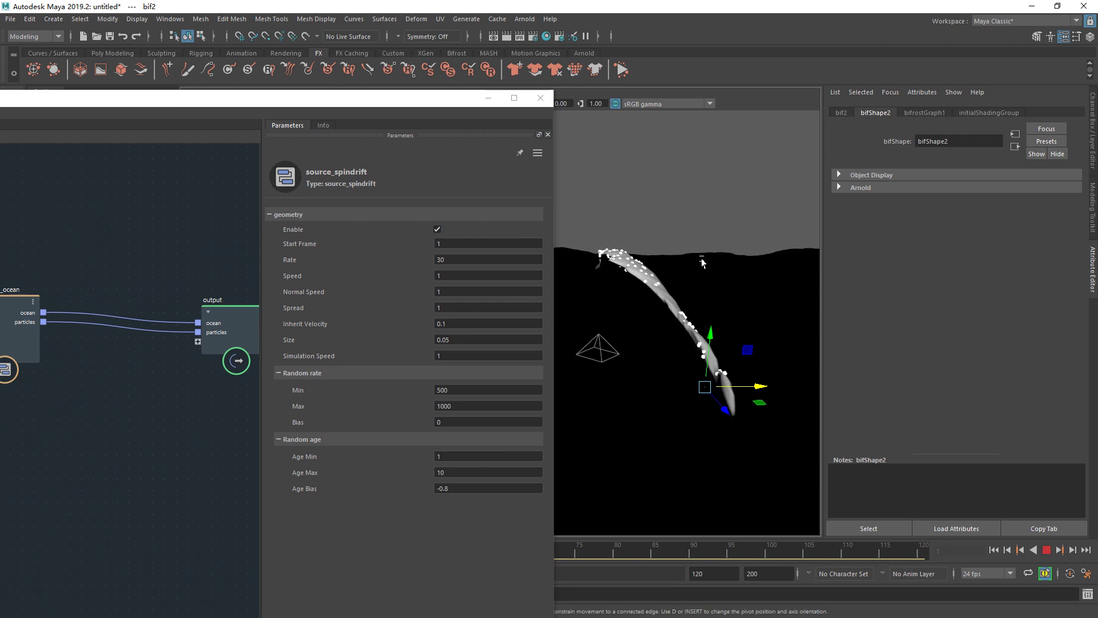
pyautogui.hotkey('alt', 'v')
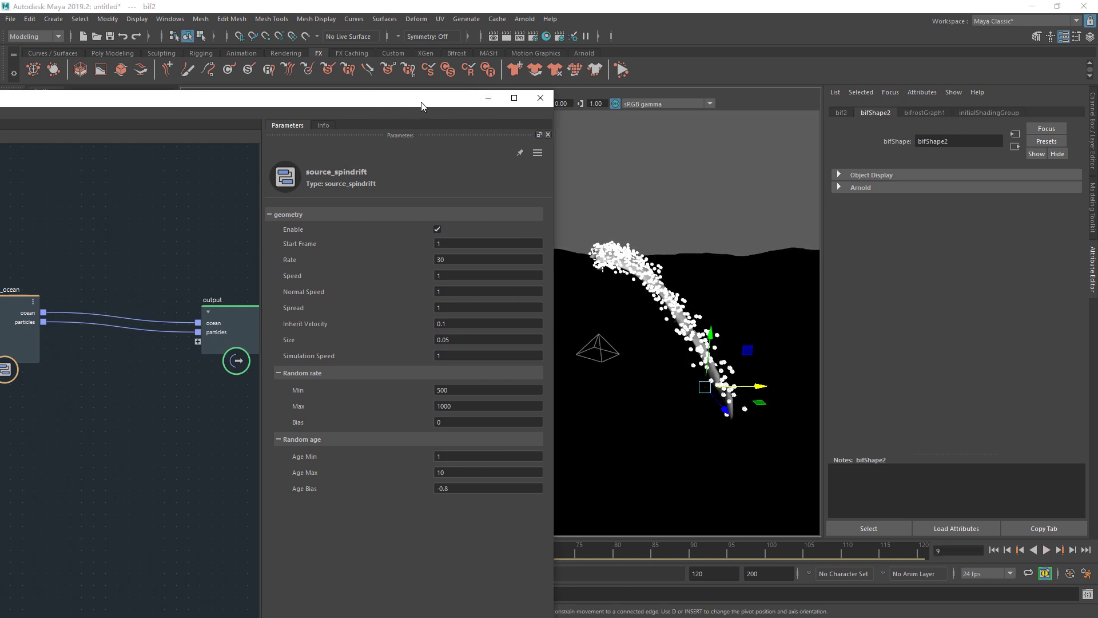
# Set spindrift Speed to 0, preview it, and maximize the graph editor again.
pyautogui.moveTo(422, 106); pyautogui.dragTo(284, 110)
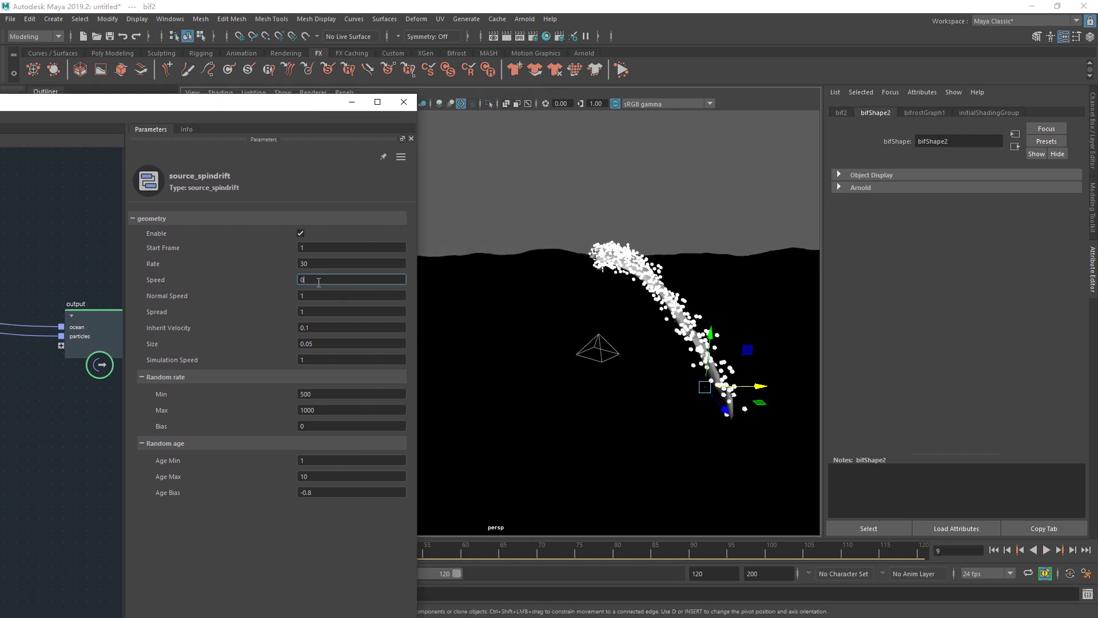
pyautogui.press('Return')
pyautogui.hotkey('alt', 'v')
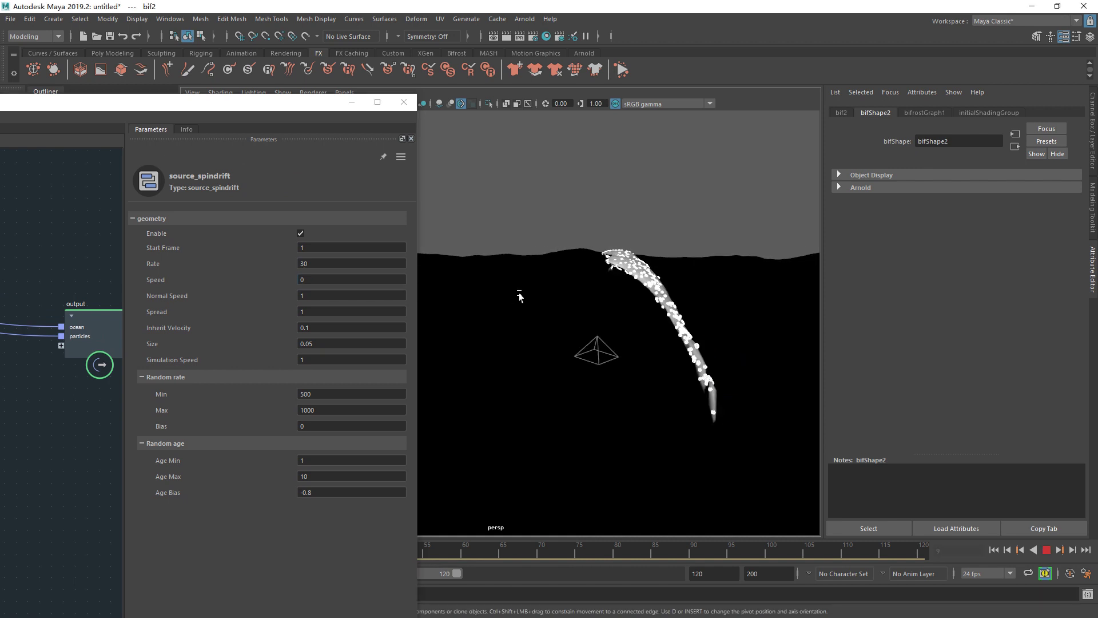
pyautogui.keyDown('alt'); pyautogui.moveTo(517, 294); pyautogui.dragTo(509, 297, button='middle'); pyautogui.keyUp('alt')
pyautogui.hotkey('alt', 'v')
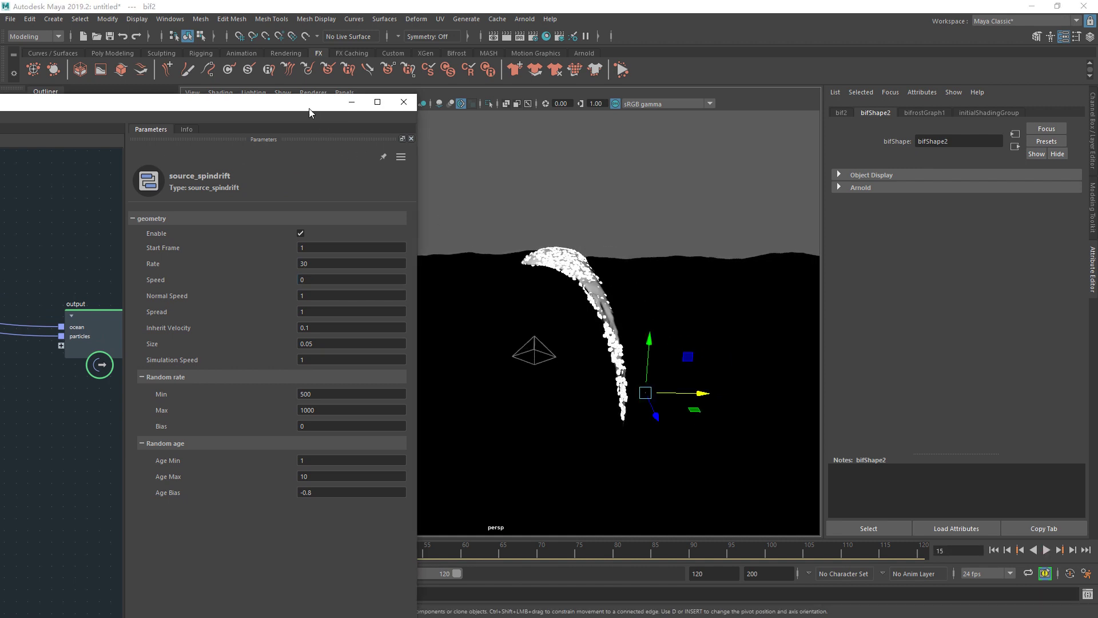
pyautogui.doubleClick(309, 103)
pyautogui.click(353, 318)
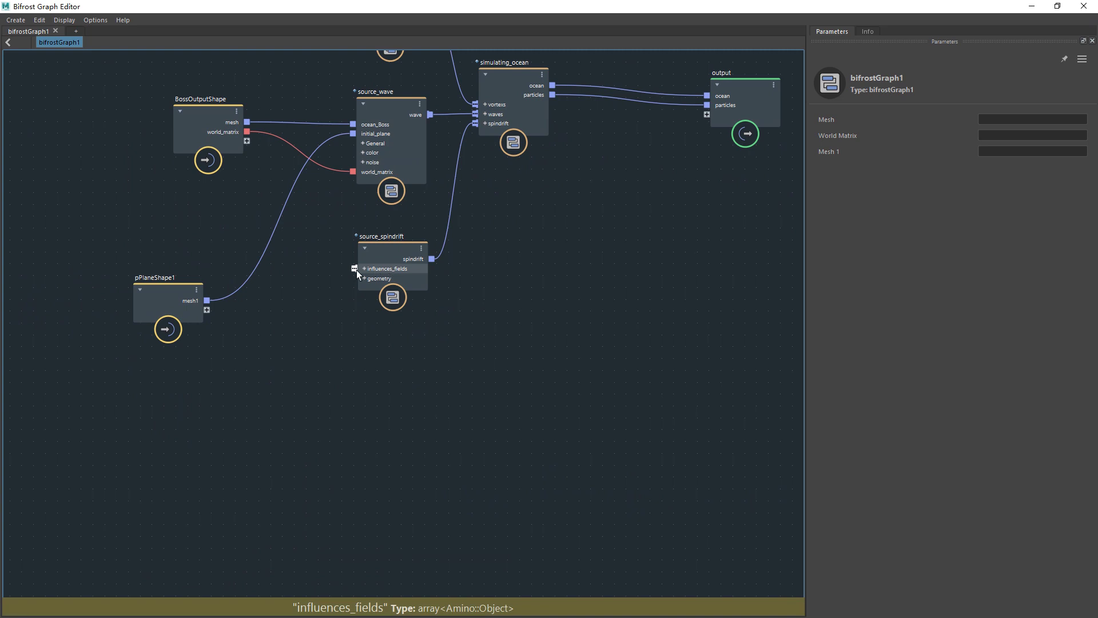
# Browse the node search without adding anything and toggle source_spindrift's emission off and on.
pyautogui.press('Tab')
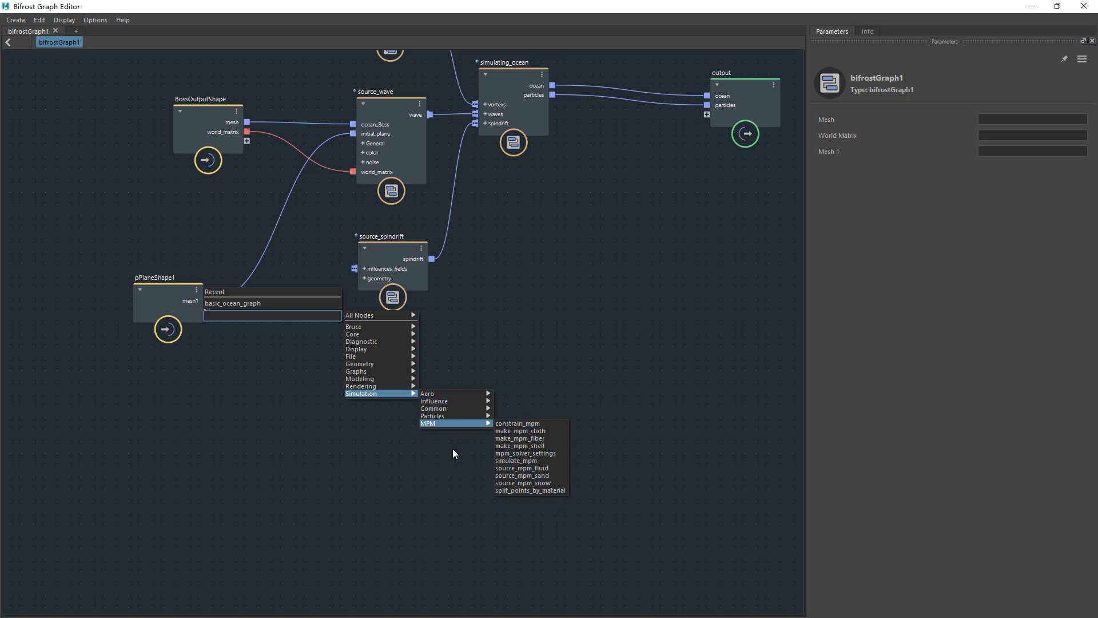
pyautogui.press('Escape')
pyautogui.press('a')
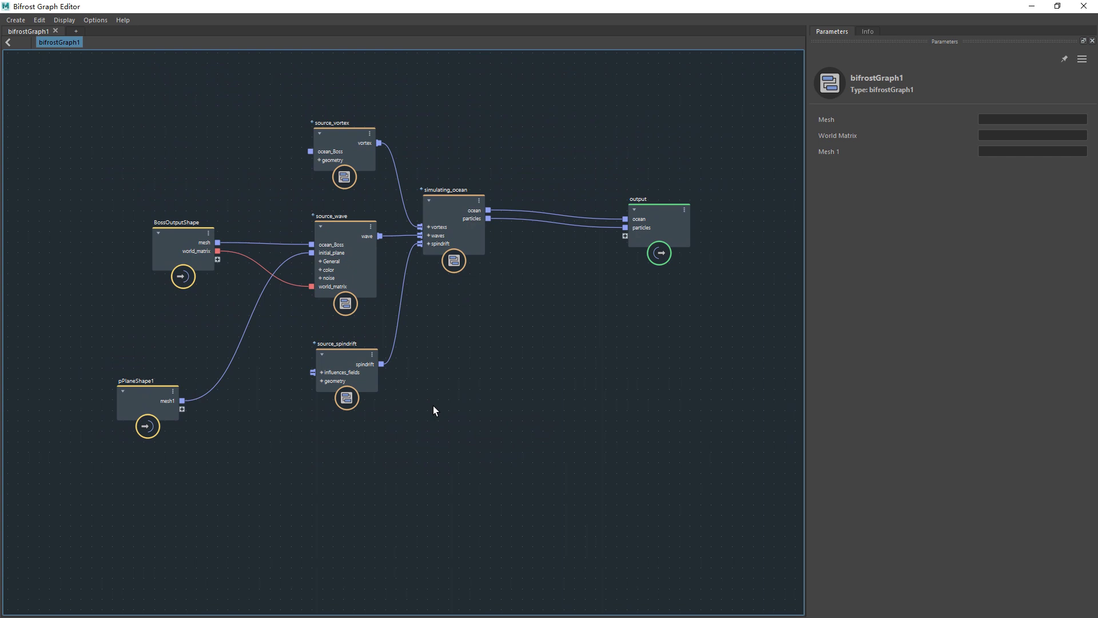
pyautogui.press('Tab')
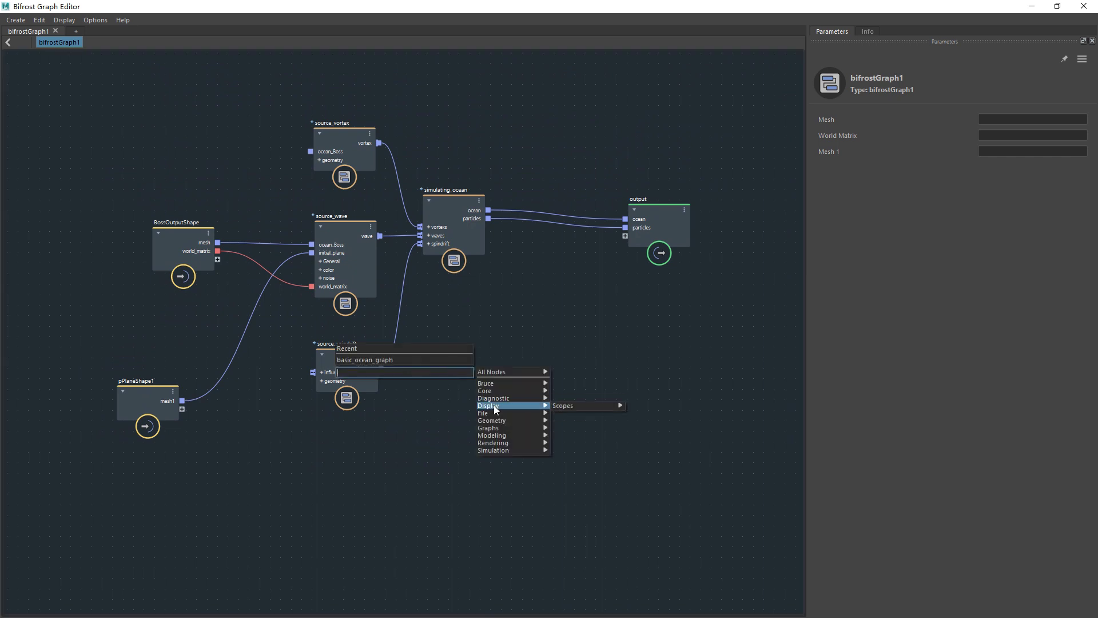
pyautogui.moveTo(567, 457)
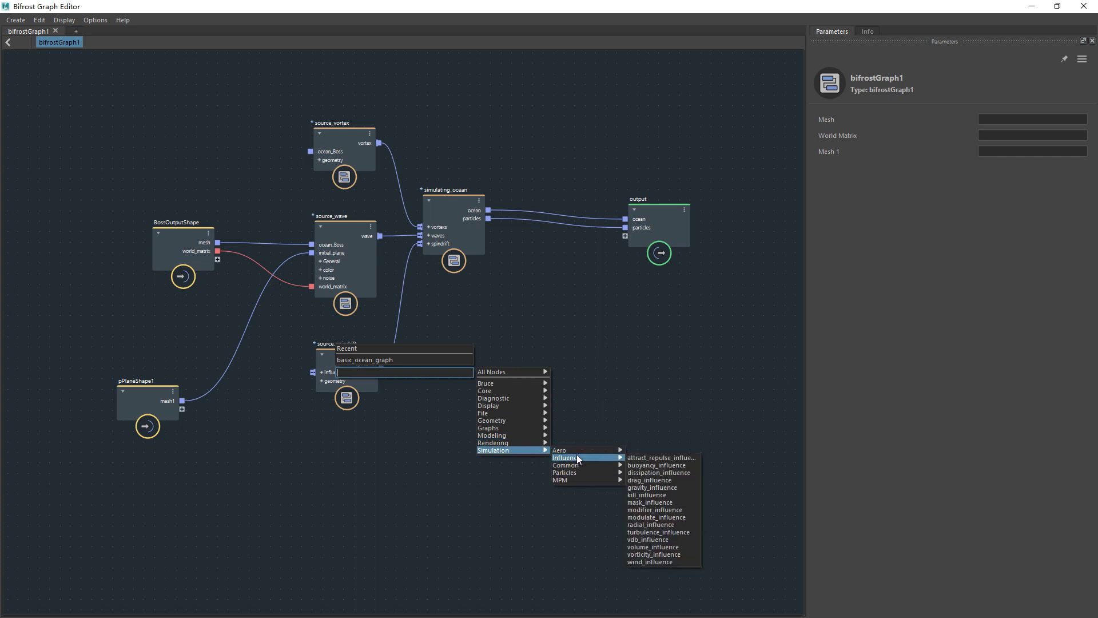
pyautogui.click(437, 454)
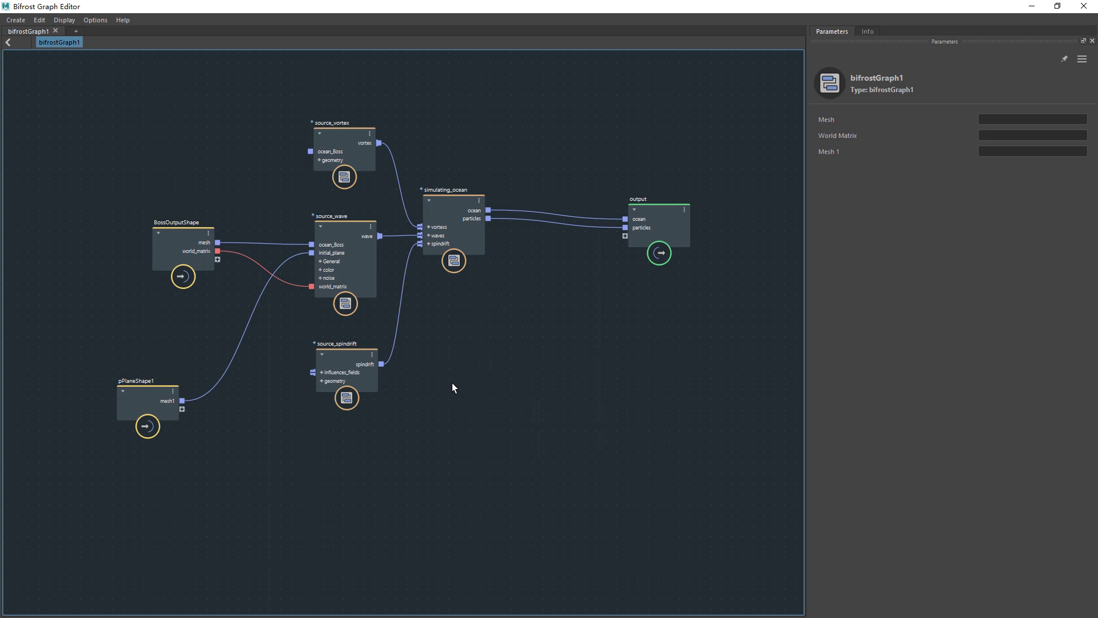
pyautogui.moveTo(499, 6); pyautogui.dragTo(159, 116)
pyautogui.doubleClick(159, 116)
pyautogui.click(343, 377)
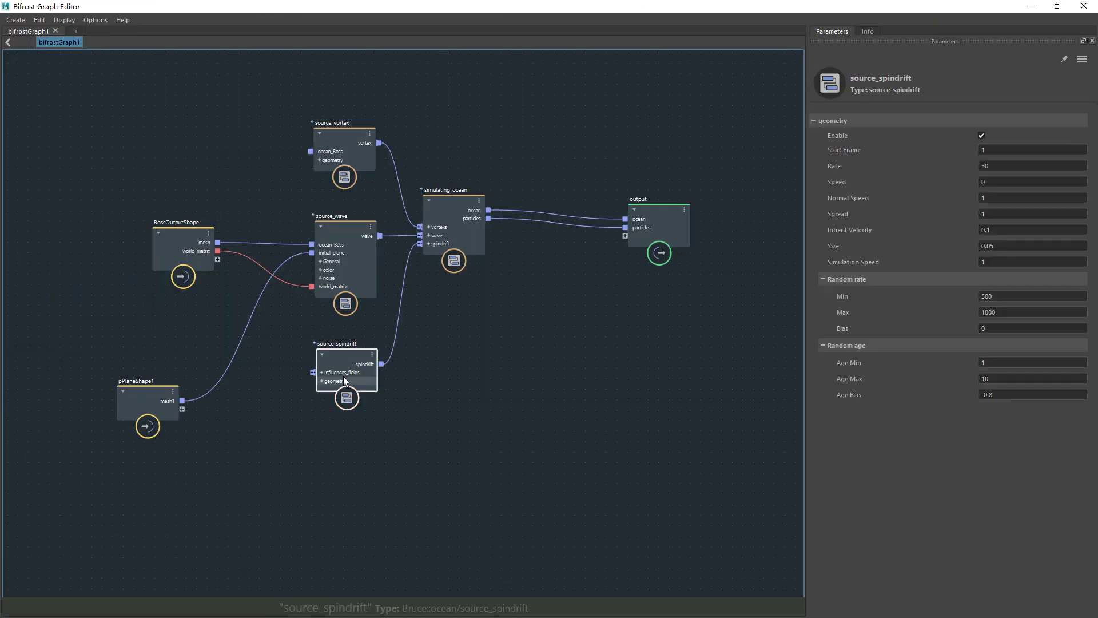
pyautogui.click(982, 136)
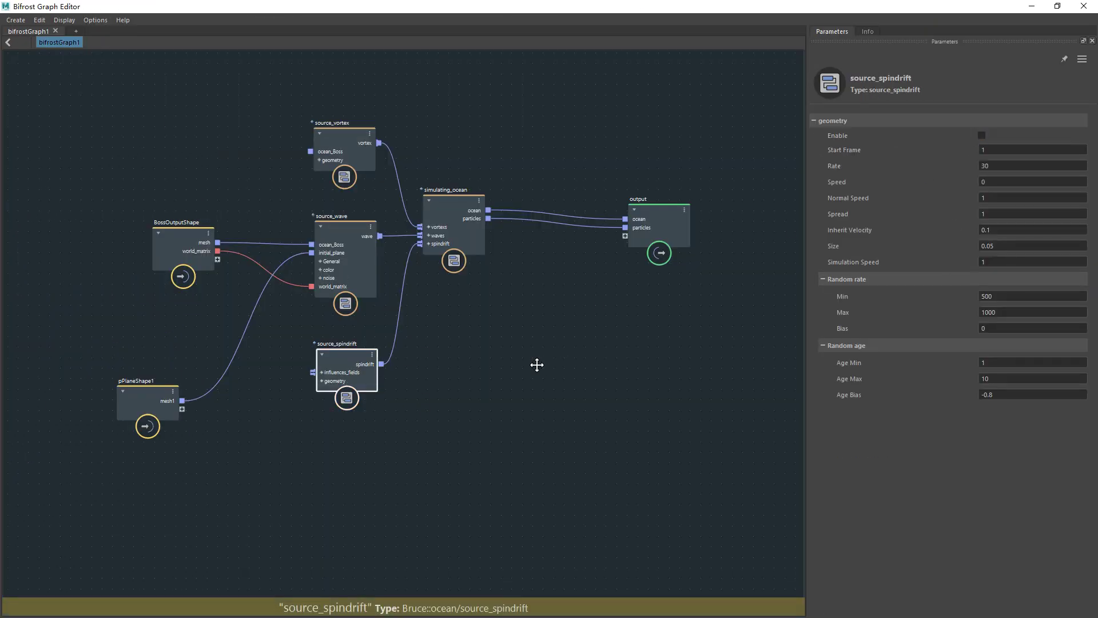
pyautogui.moveTo(536, 365); pyautogui.dragTo(444, 373, button='middle')
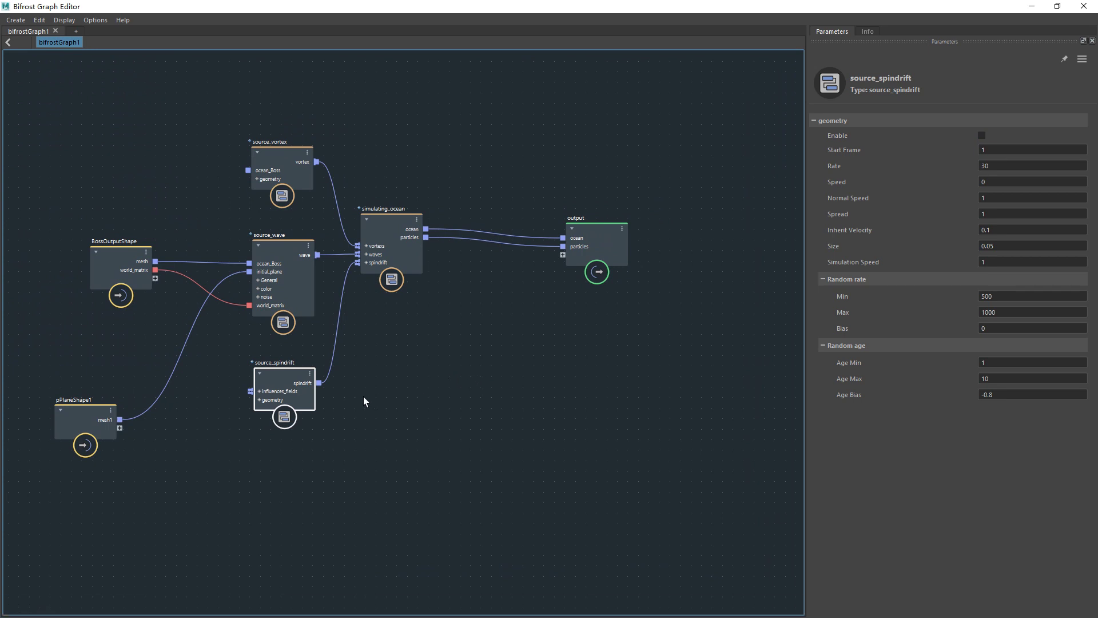
pyautogui.click(981, 136)
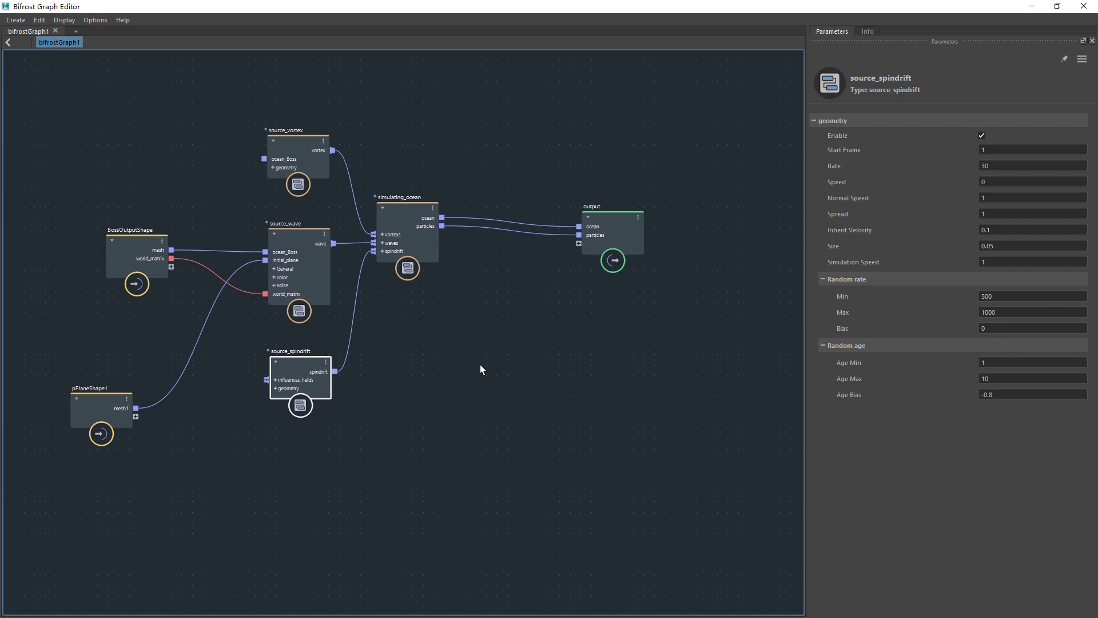
# Create a wind_influence node from the 'fie' search and place it below-left of source_spindrift.
pyautogui.press('Tab')
pyautogui.write('fie')
pyautogui.press('Down')
pyautogui.press('Return')
pyautogui.moveTo(487, 382)
pyautogui.mouseDown()
pyautogui.moveTo(215, 434)
pyautogui.moveTo(298, 379)
pyautogui.mouseUp()
pyautogui.moveTo(250, 439); pyautogui.dragTo(240, 452)
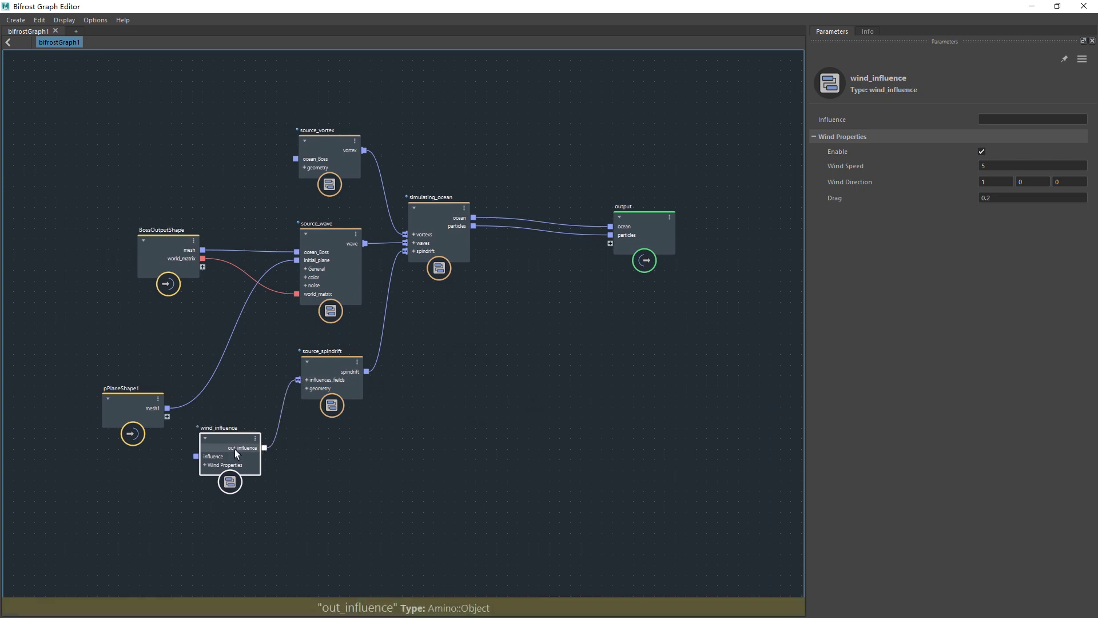
pyautogui.click(373, 430)
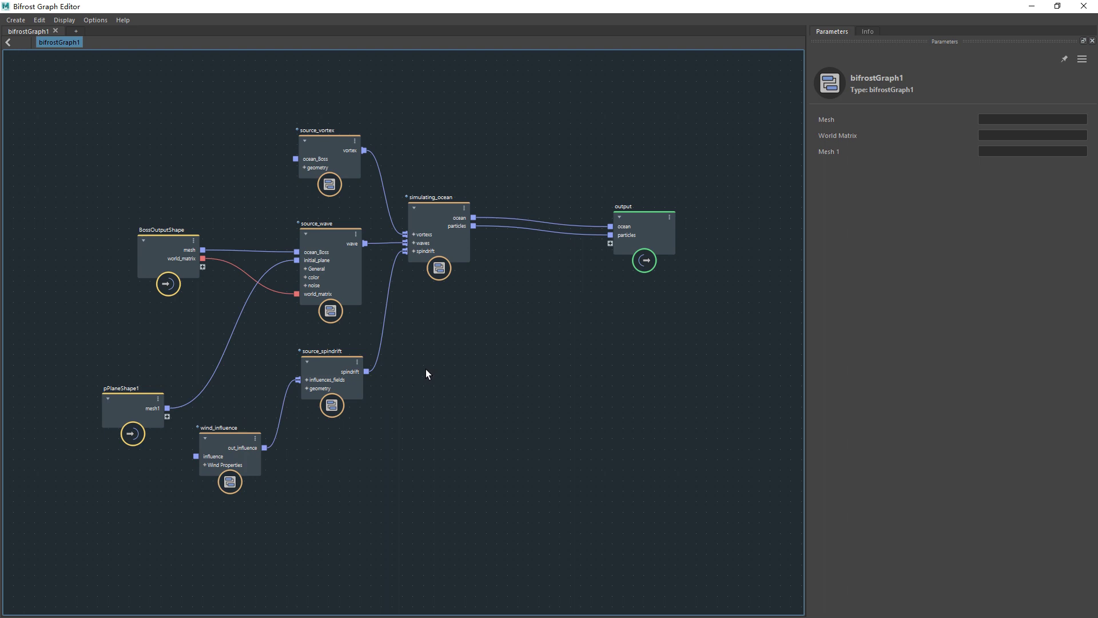
# Arrange the graph window beside the viewport, select wind_influence, and preview the spindrift.
pyautogui.moveTo(629, 6); pyautogui.dragTo(0, 123)
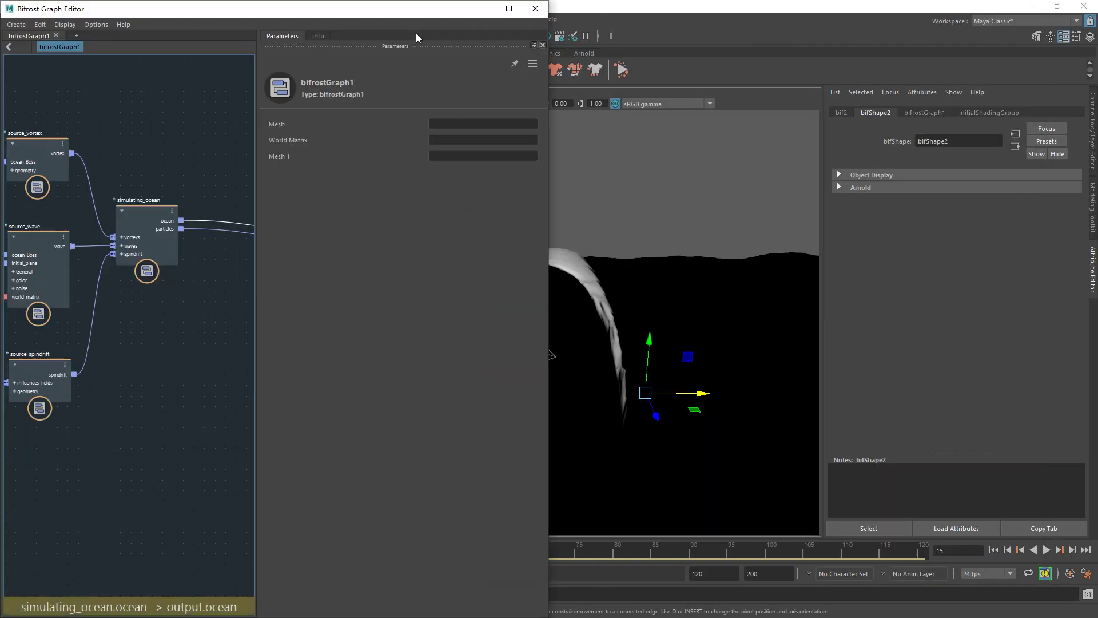
pyautogui.moveTo(409, 8); pyautogui.dragTo(494, 90)
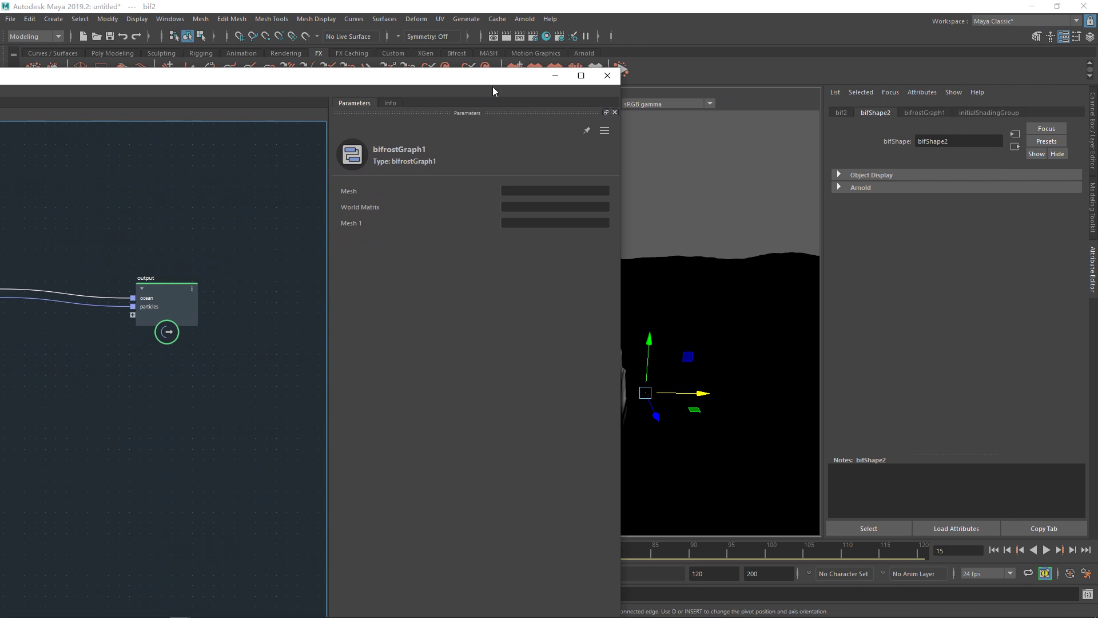
pyautogui.press('a')
pyautogui.click(57, 422)
pyautogui.moveTo(531, 86); pyautogui.dragTo(258, 121)
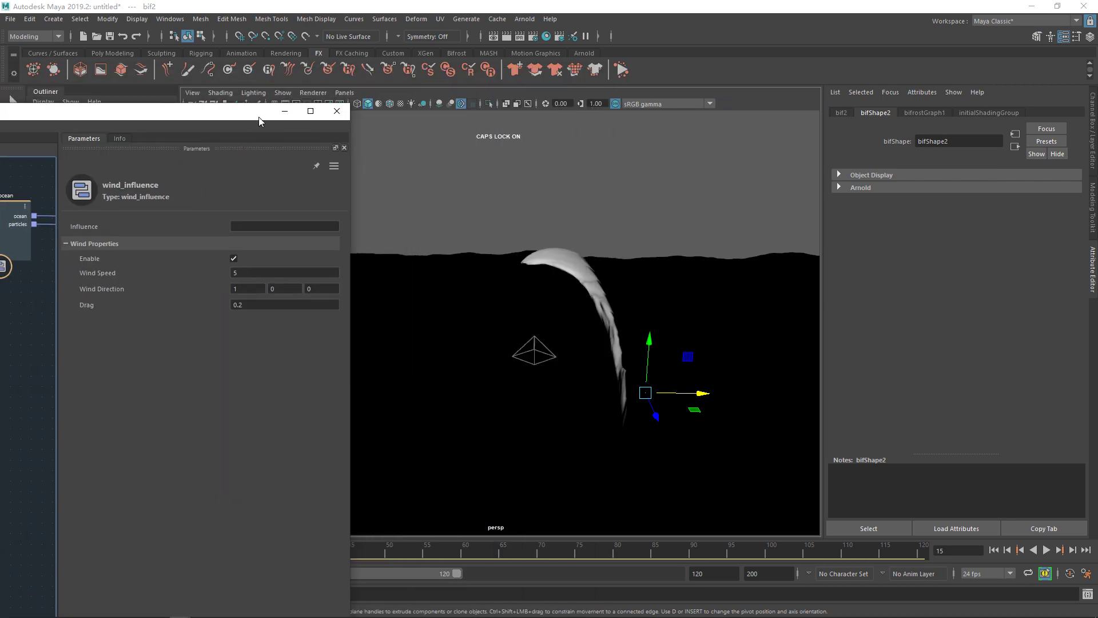
pyautogui.hotkey('alt', 'v')
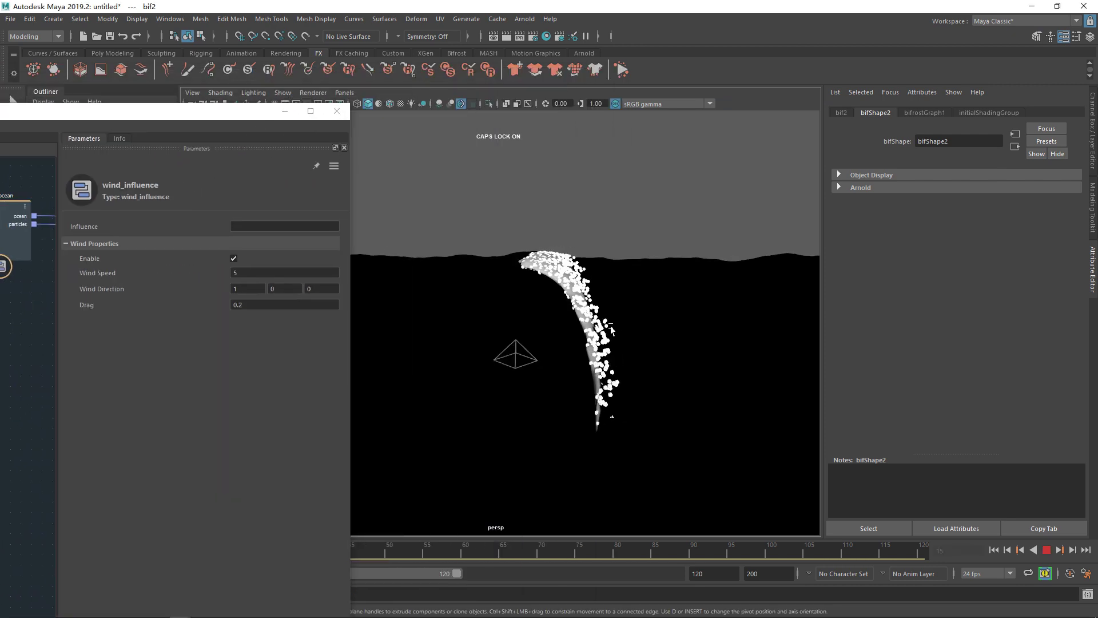
pyautogui.hotkey('alt', 'v')
# Set wind_influence Wind Speed 10 and Wind Direction Y 1, replaying the simulation.
pyautogui.click(252, 276)
pyautogui.press('Tab')
pyautogui.click(257, 272)
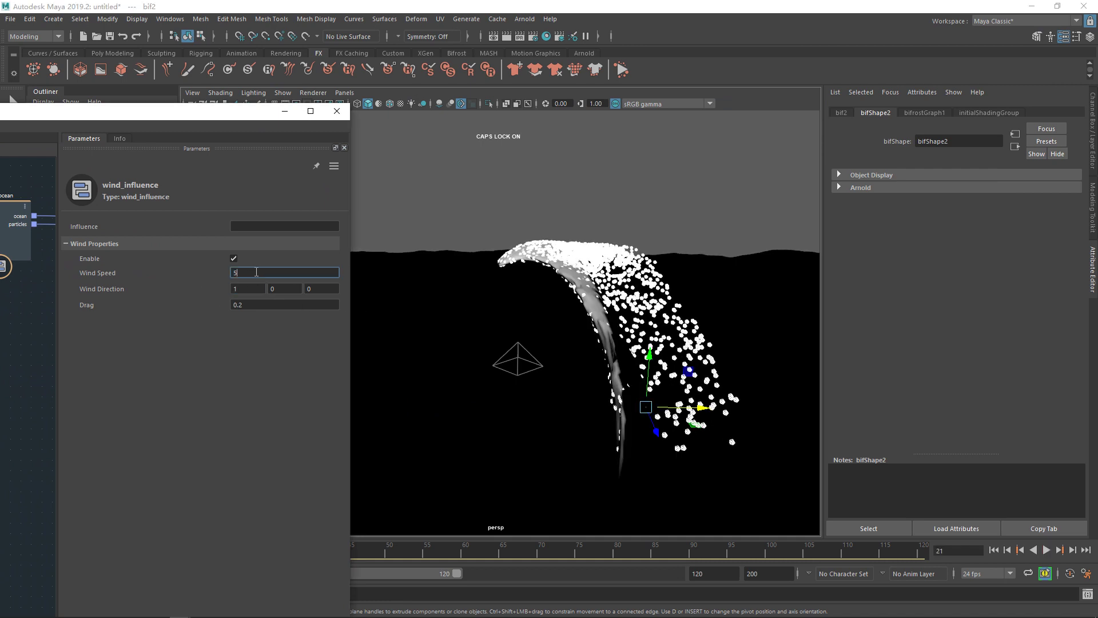
pyautogui.press('Return')
pyautogui.hotkey('alt', 'v')
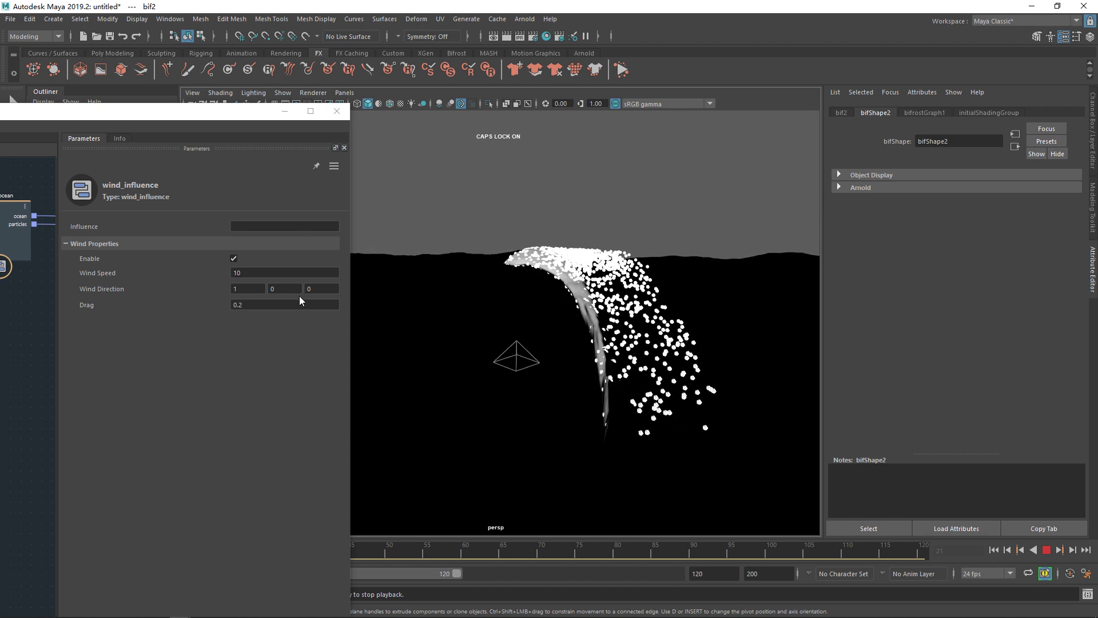
pyautogui.click(285, 289)
pyautogui.press('Return')
pyautogui.hotkey('alt', 'v')
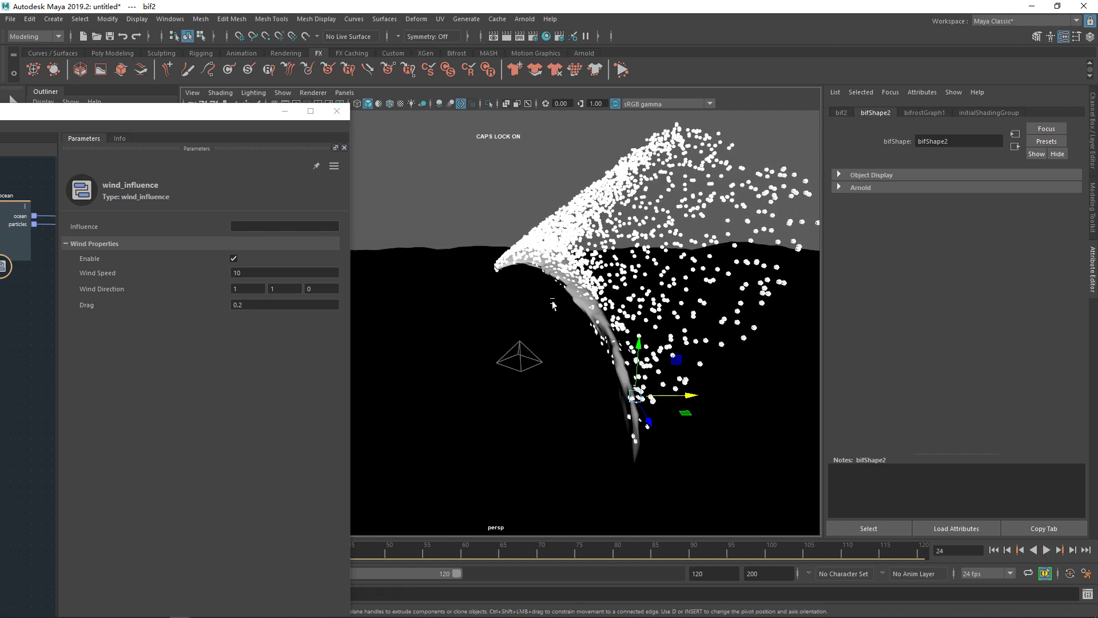
pyautogui.hotkey('alt', 'shift', 'v')
# Maximize the graph, frame all nodes, cancel a 'TE' node search, and centre the nodes.
pyautogui.click(312, 112)
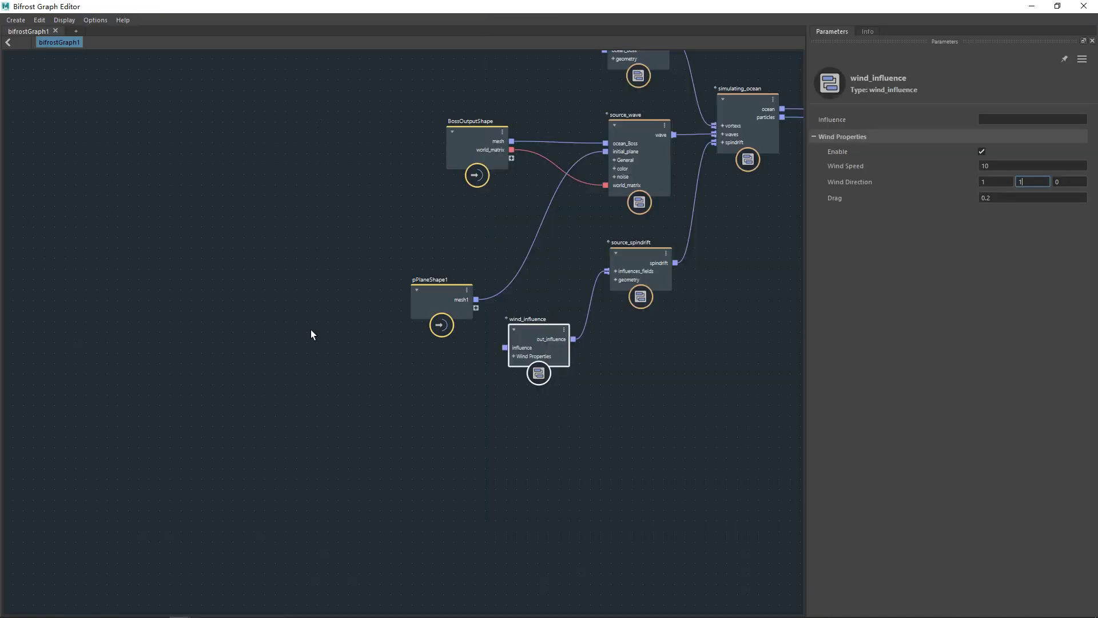
pyautogui.press('a')
pyautogui.click(334, 424)
pyautogui.press('Tab')
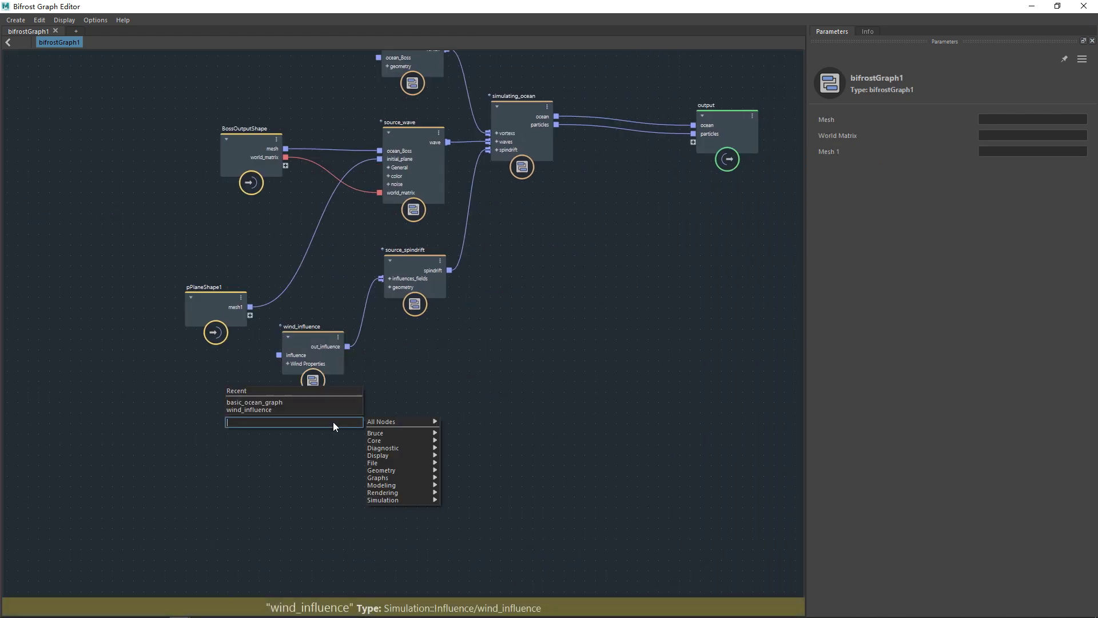
pyautogui.write('TE')
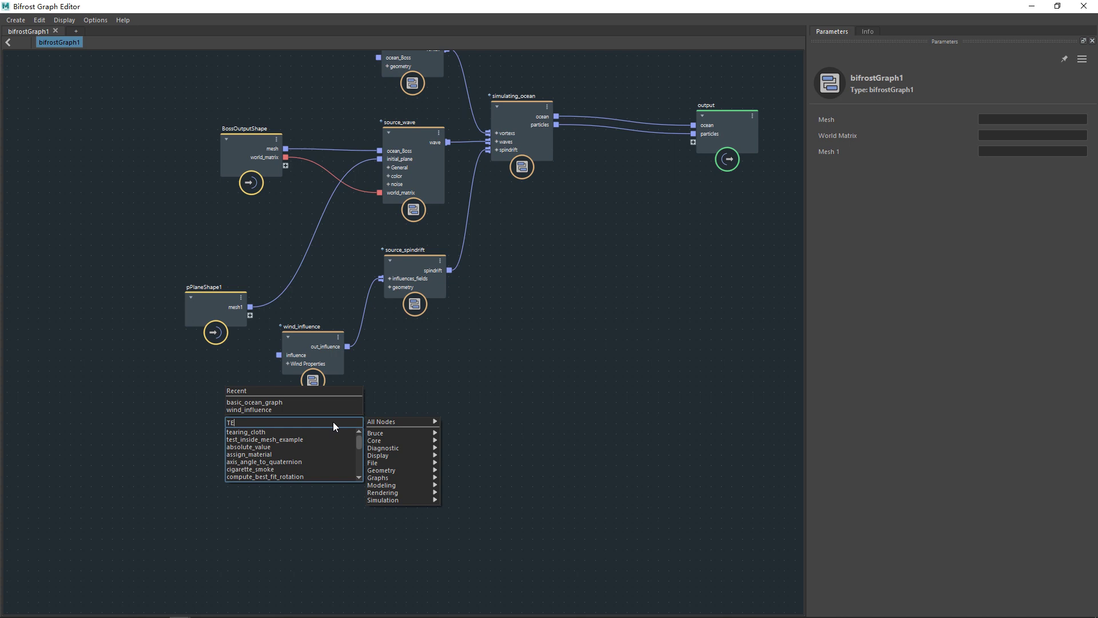
pyautogui.press('BackSpace')
pyautogui.press('Down')
pyautogui.press('Down')
pyautogui.press('Down')
pyautogui.press('Down')
pyautogui.press('Down')
pyautogui.press('Down')
pyautogui.press('Down')
pyautogui.press('Down')
pyautogui.press('Down')
pyautogui.press('Down')
pyautogui.press('Down')
pyautogui.press('Down')
pyautogui.press('Down')
pyautogui.press('Down')
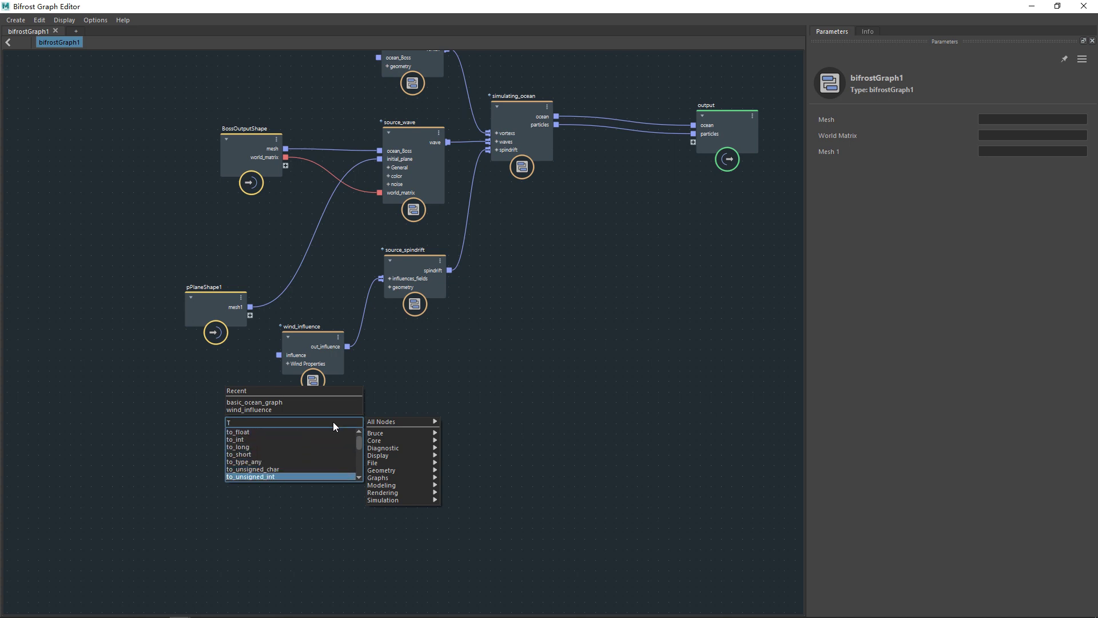
pyautogui.click(426, 354)
pyautogui.click(331, 370)
pyautogui.moveTo(503, 366); pyautogui.dragTo(325, 441, button='middle')
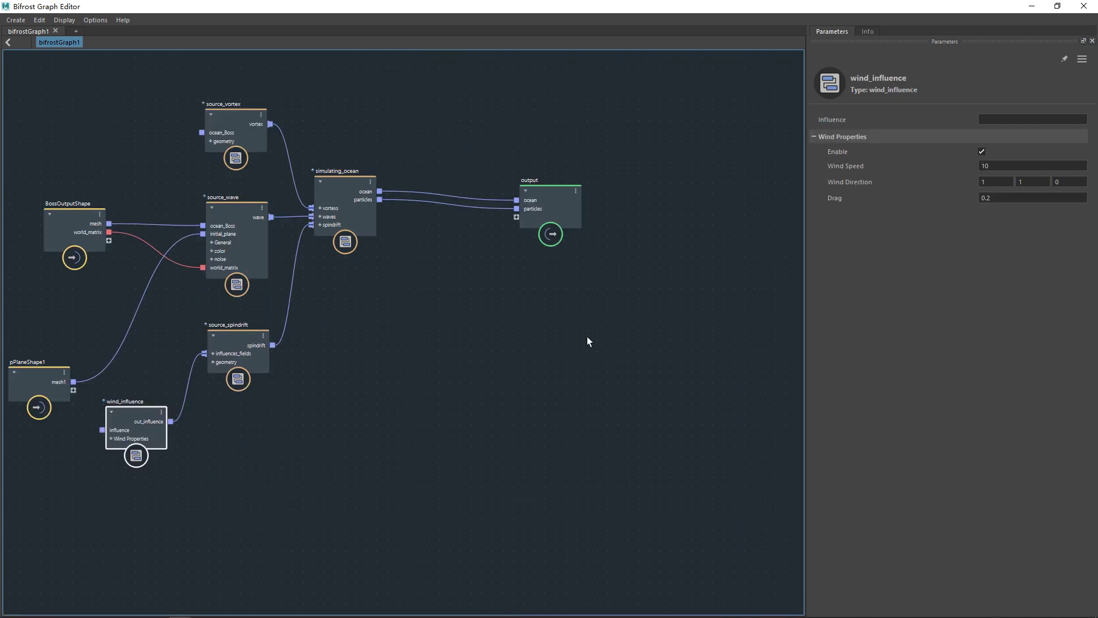
# Move wind_influence and source_spindrift down-right to tidy the graph layout.
pyautogui.scroll(-1, 575, 337)
pyautogui.moveTo(369, 307); pyautogui.dragTo(458, 326, button='middle')
pyautogui.click(353, 330)
pyautogui.moveTo(229, 411); pyautogui.dragTo(241, 443)
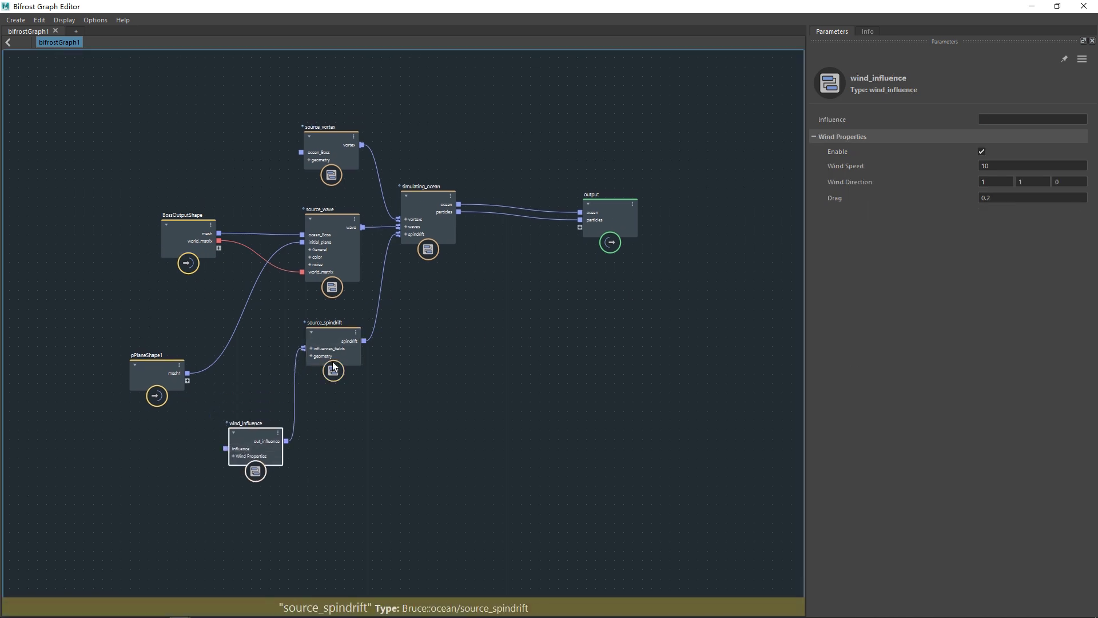
pyautogui.moveTo(331, 346); pyautogui.dragTo(360, 377)
pyautogui.moveTo(255, 454); pyautogui.dragTo(260, 462)
pyautogui.click(424, 389)
# Inspect the source_spindrift, source_vortex and source_wave settings, ending on source_vortex.
pyautogui.click(379, 375)
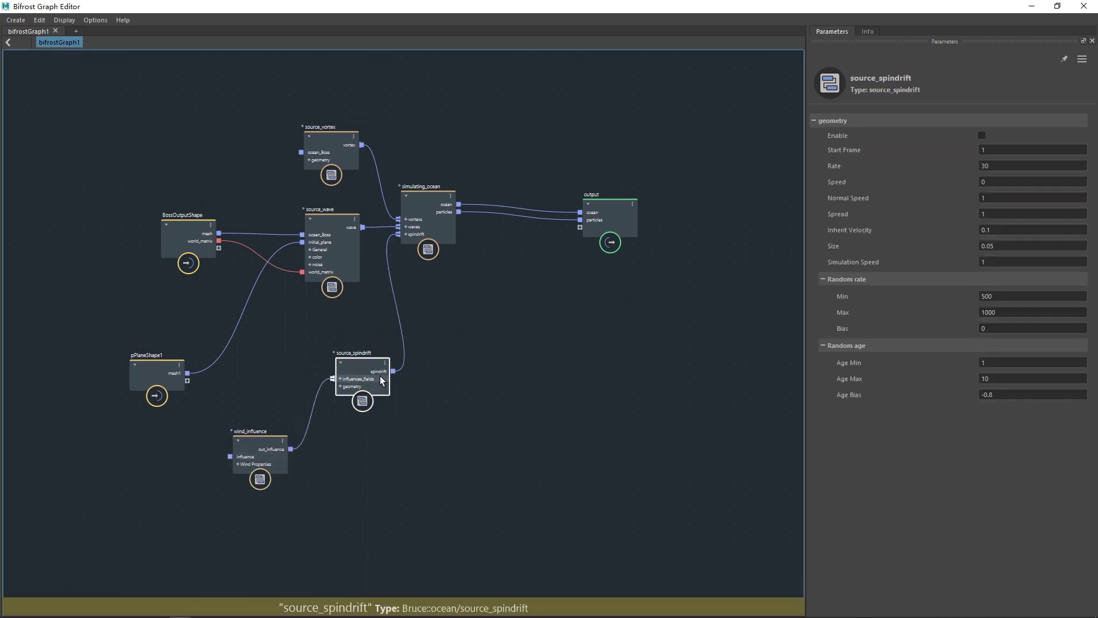
pyautogui.click(346, 171)
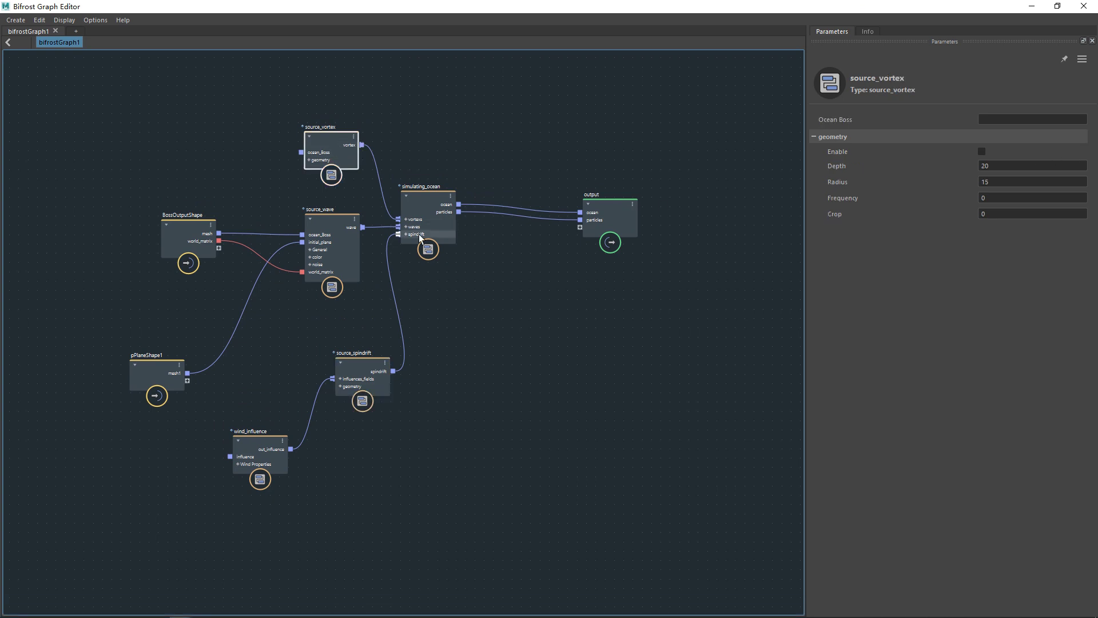
pyautogui.click(342, 239)
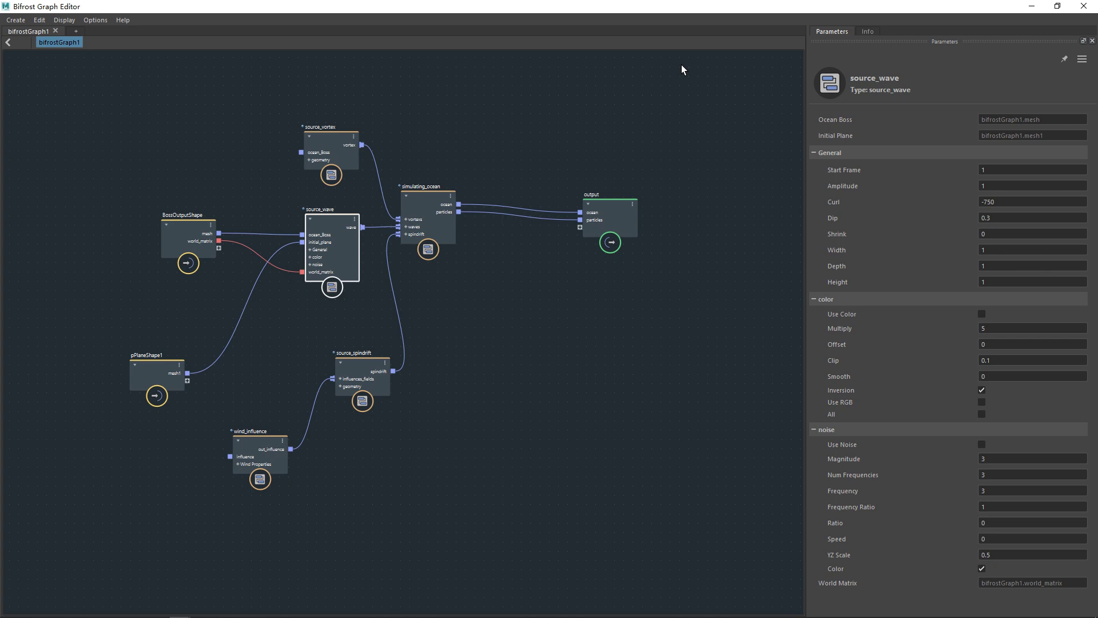
pyautogui.click(338, 144)
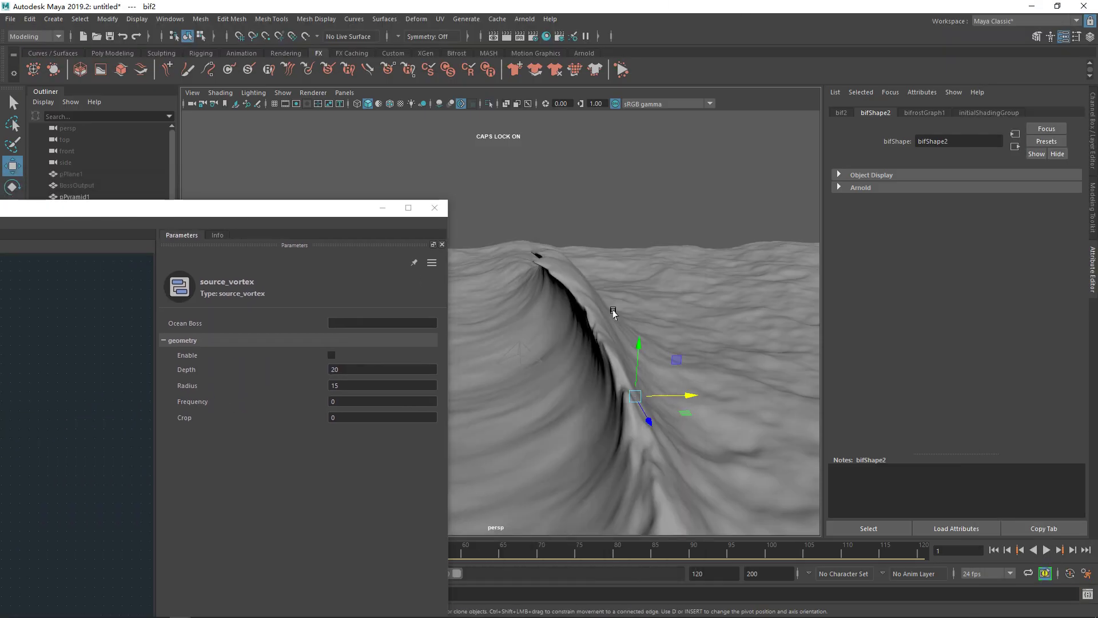
# Preview the simulation, collapse the Attribute Editor, and enable source_vortex's geometry.
pyautogui.hotkey('alt', 'v')
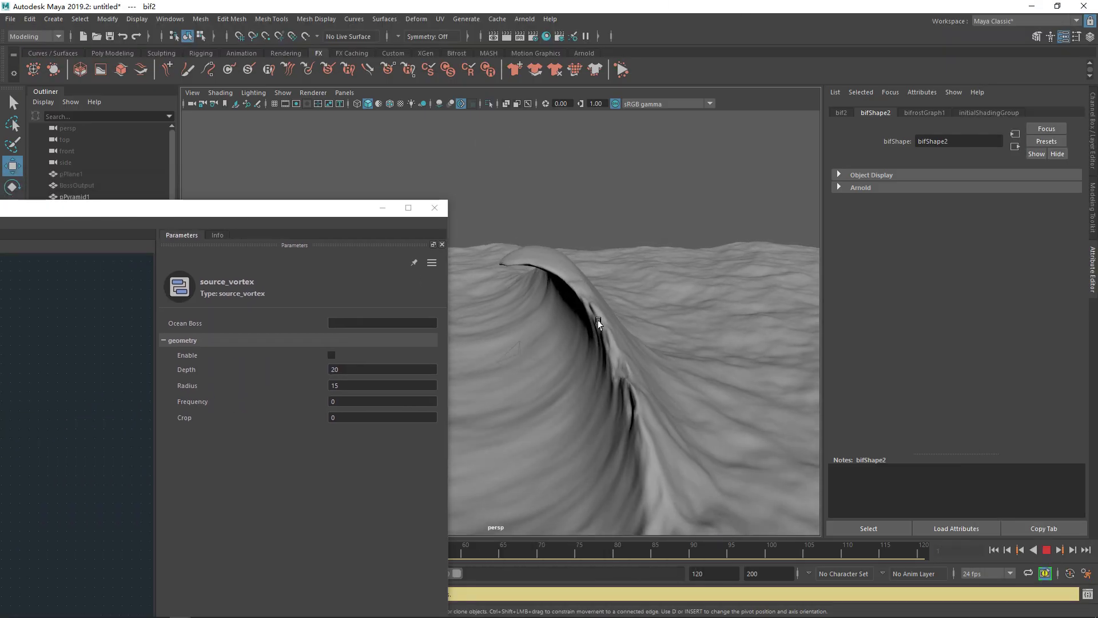
pyautogui.hotkey('alt', 'v')
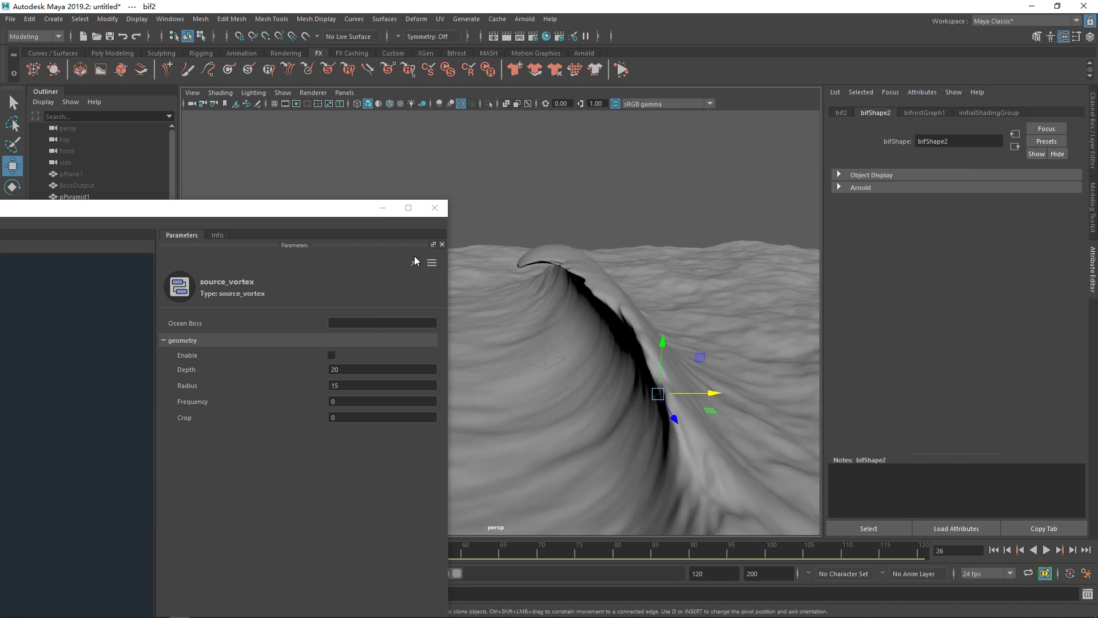
pyautogui.hotkey('alt', 'v')
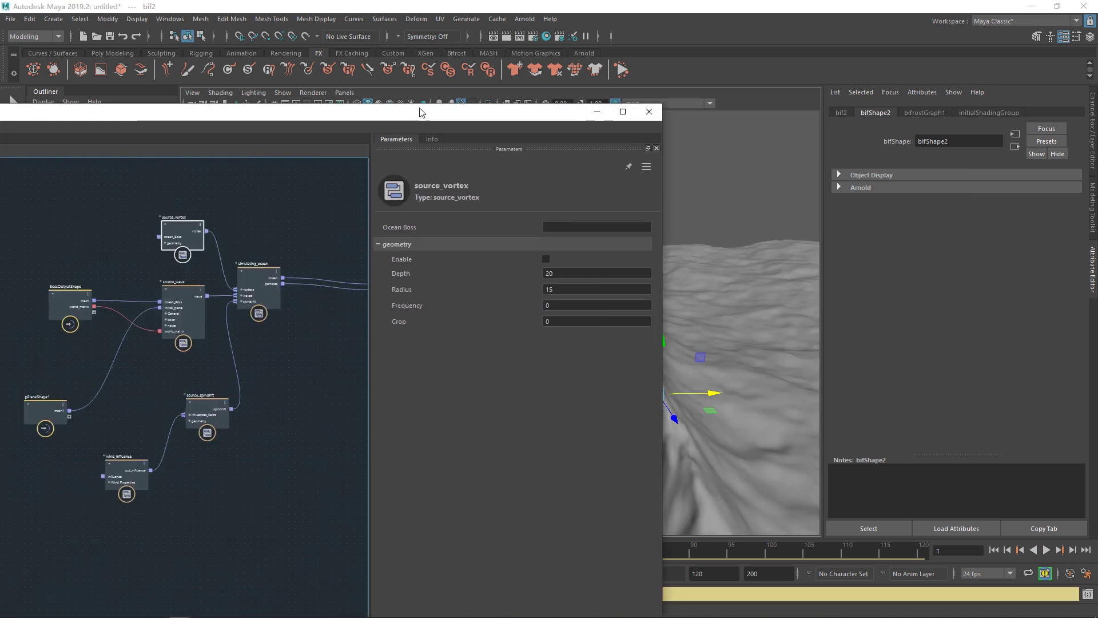
pyautogui.moveTo(422, 117); pyautogui.dragTo(278, 48)
pyautogui.hotkey('alt', 'v')
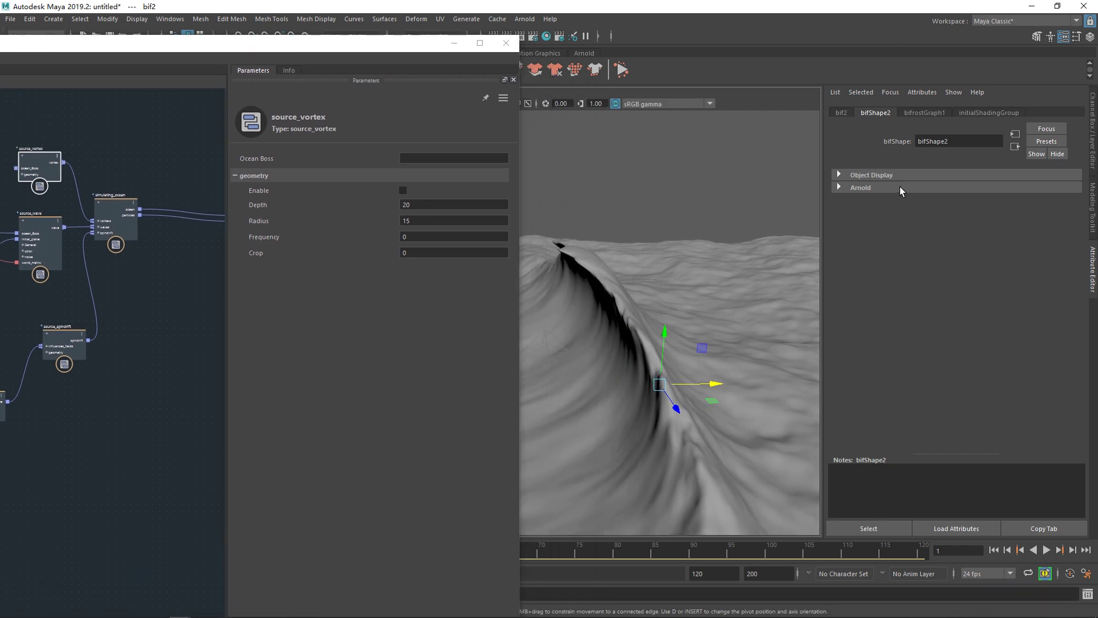
pyautogui.click(1093, 280)
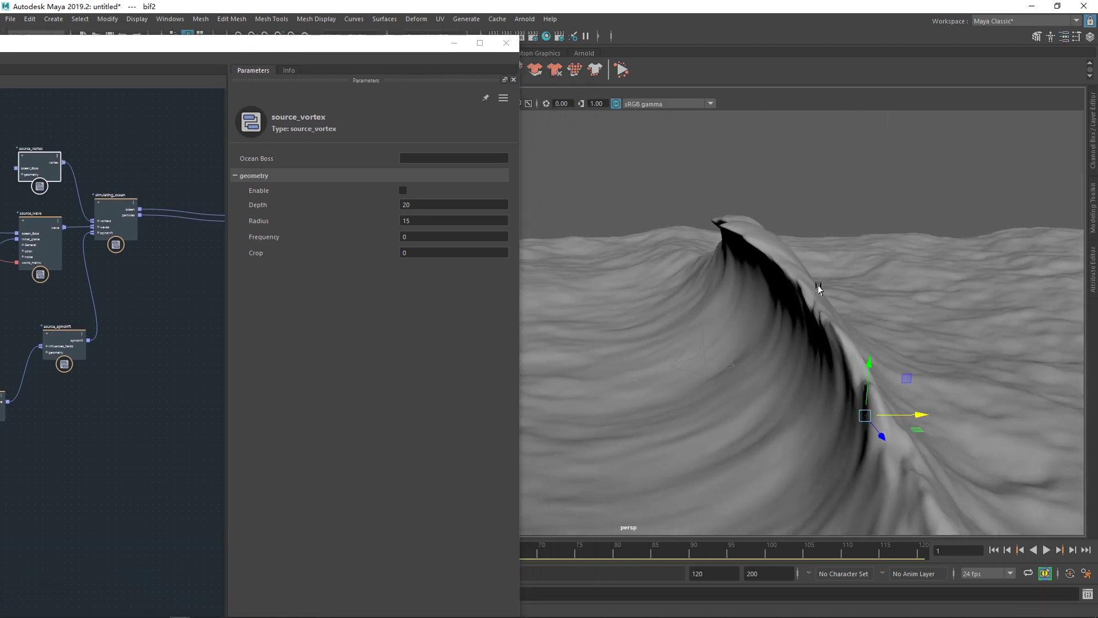
pyautogui.click(404, 191)
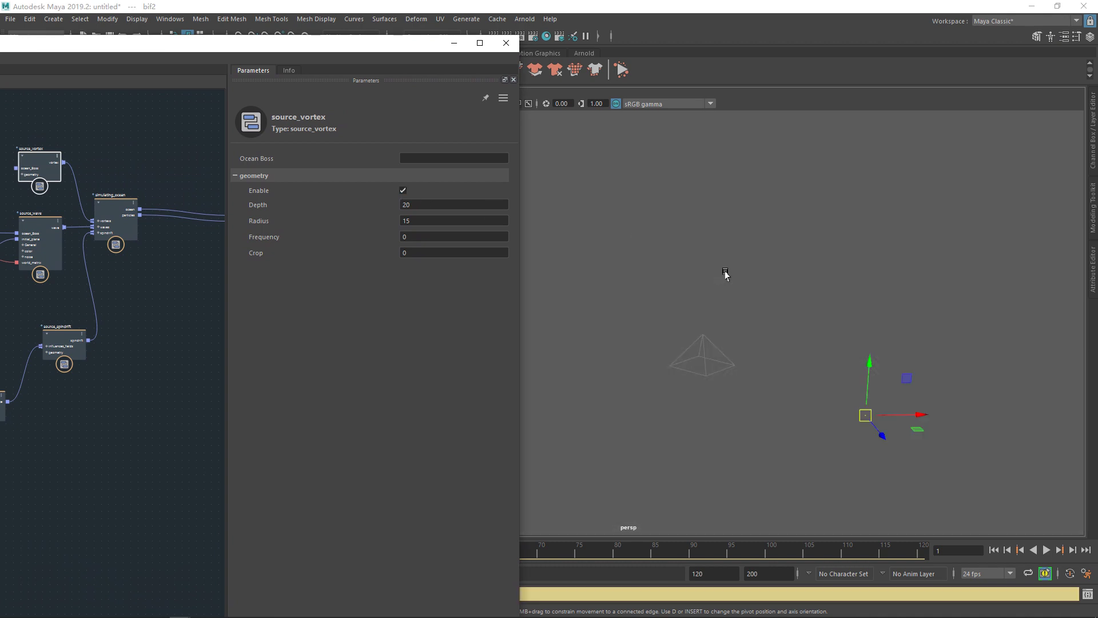
# Wire BossOutputShape's mesh into source_vortex's ocean_Boss port and orbit to view the ocean.
pyautogui.doubleClick(283, 53)
pyautogui.scroll(3, 487, 217)
pyautogui.scroll(1, 441, 273)
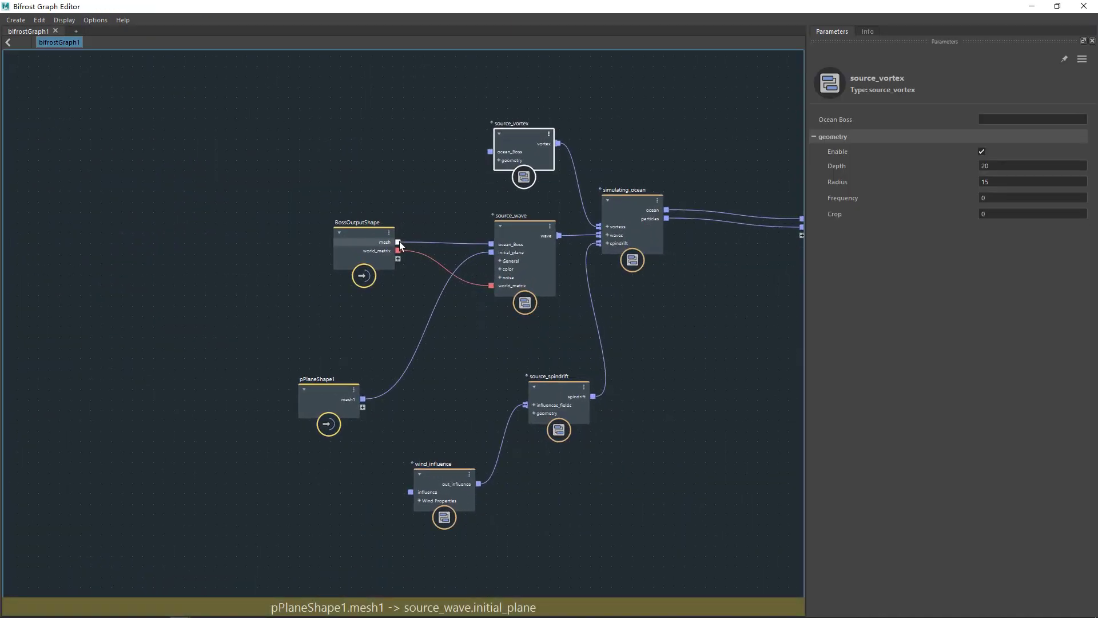
pyautogui.scroll(1, 412, 270)
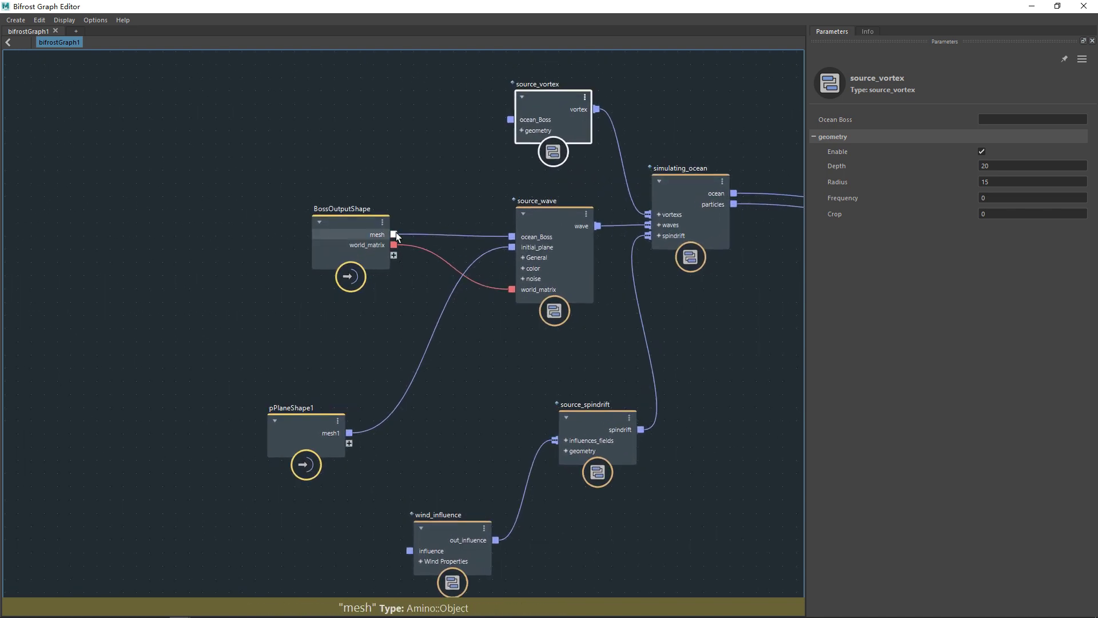
pyautogui.moveTo(393, 235); pyautogui.dragTo(511, 120)
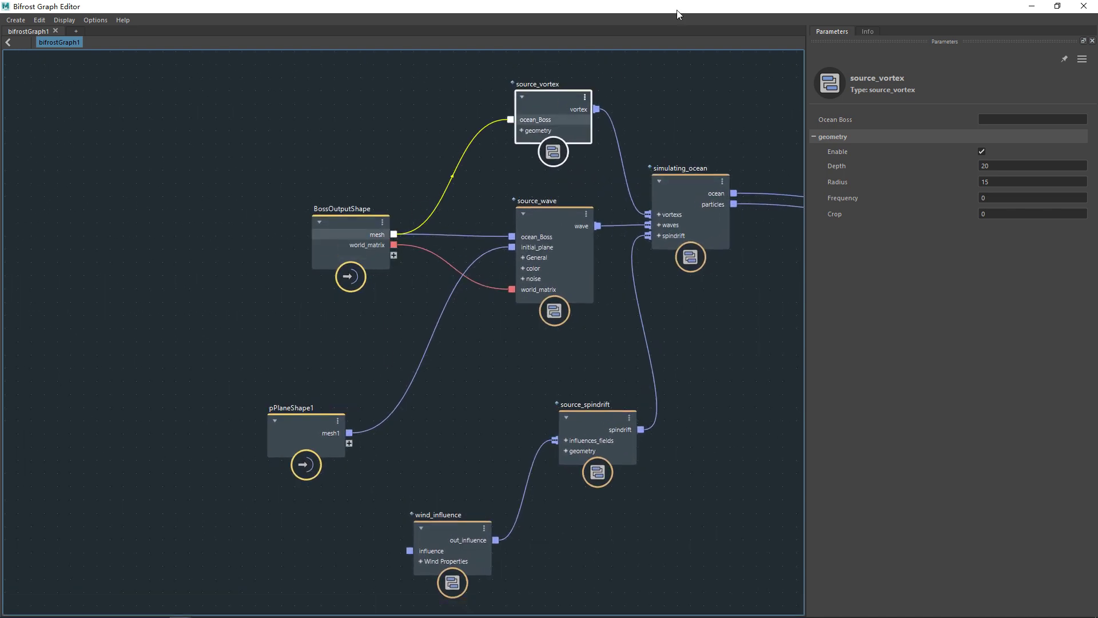
pyautogui.doubleClick(681, 7)
pyautogui.keyDown('alt'); pyautogui.moveTo(839, 298); pyautogui.dragTo(625, 336); pyautogui.keyUp('alt')
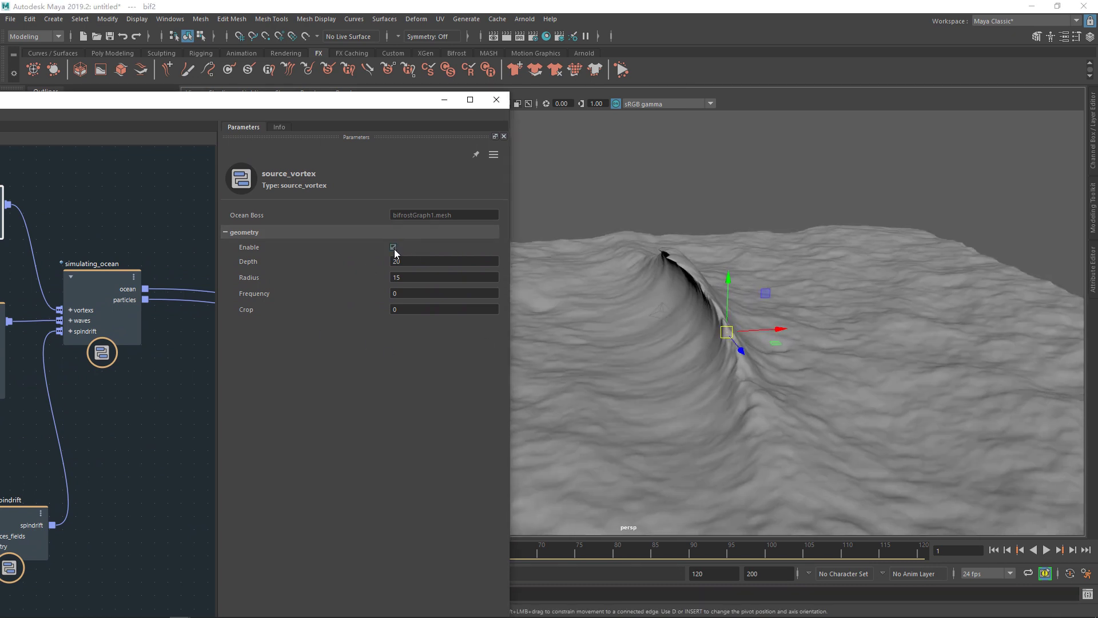
# Select pPyramid1 in the Outliner and show its transform values in the Channel Box.
pyautogui.keyDown('alt'); pyautogui.moveTo(650, 306); pyautogui.dragTo(677, 304); pyautogui.keyUp('alt')
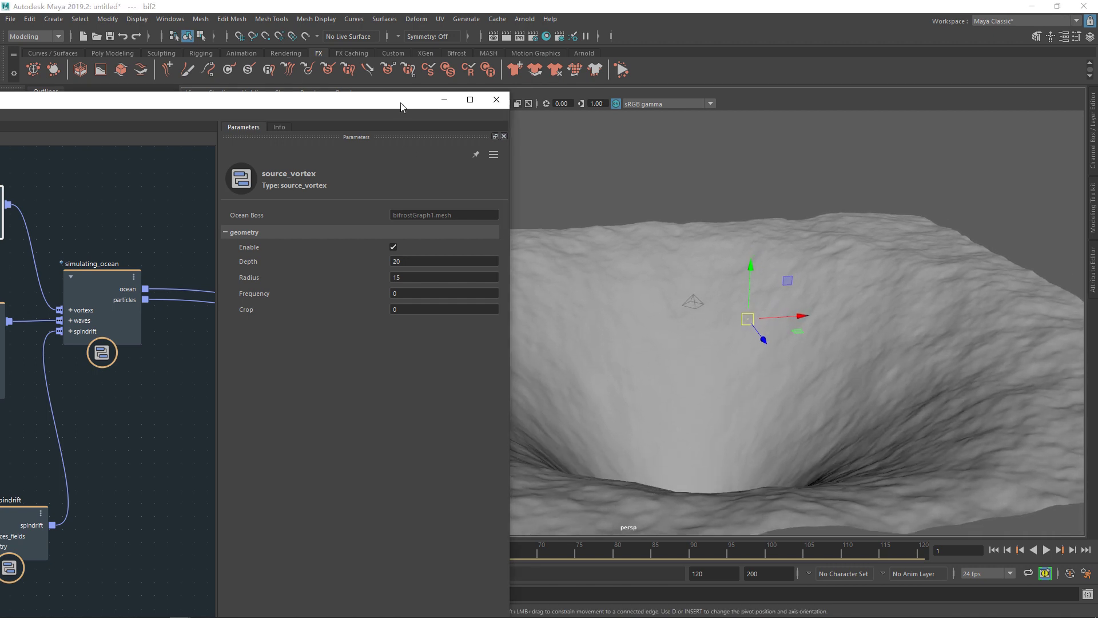
pyautogui.moveTo(401, 107); pyautogui.dragTo(195, 310)
pyautogui.click(83, 198)
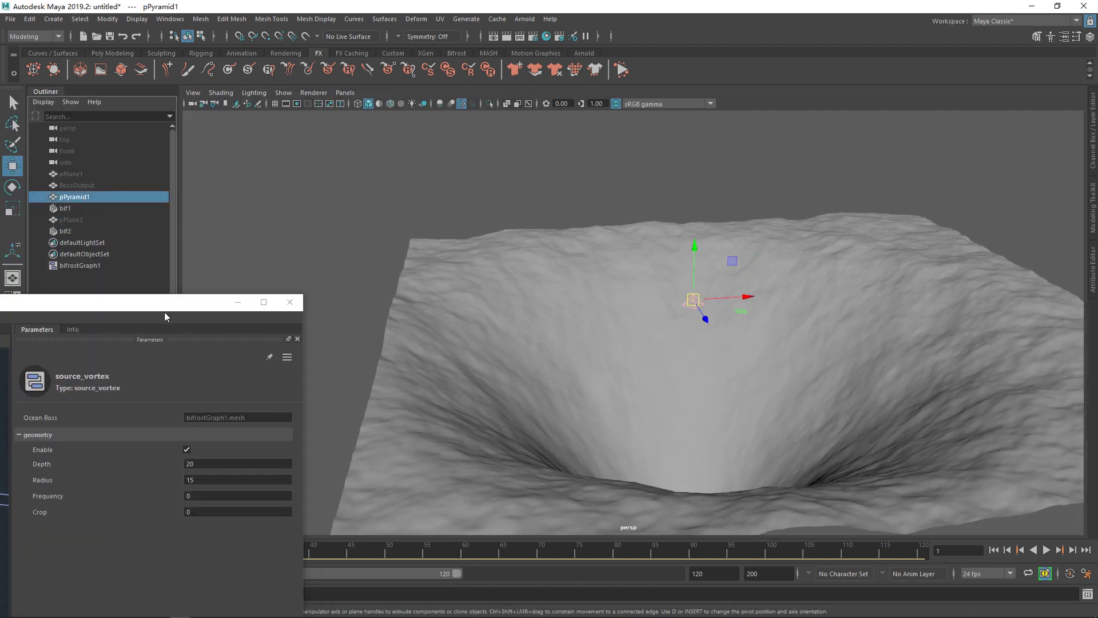
pyautogui.keyDown('alt'); pyautogui.moveTo(629, 343); pyautogui.dragTo(561, 338, button='middle'); pyautogui.keyUp('alt')
pyautogui.click(1093, 268)
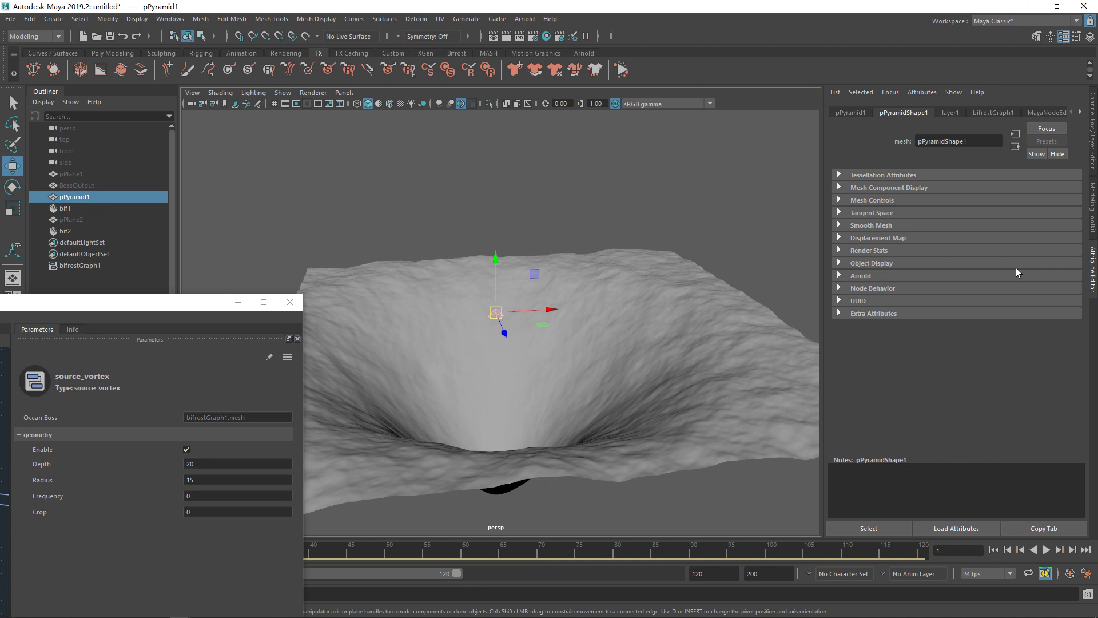
pyautogui.click(1090, 142)
# Lower the pyramid to Translate Y -2.469 and scale it uniformly to 4.022.
pyautogui.press('r')
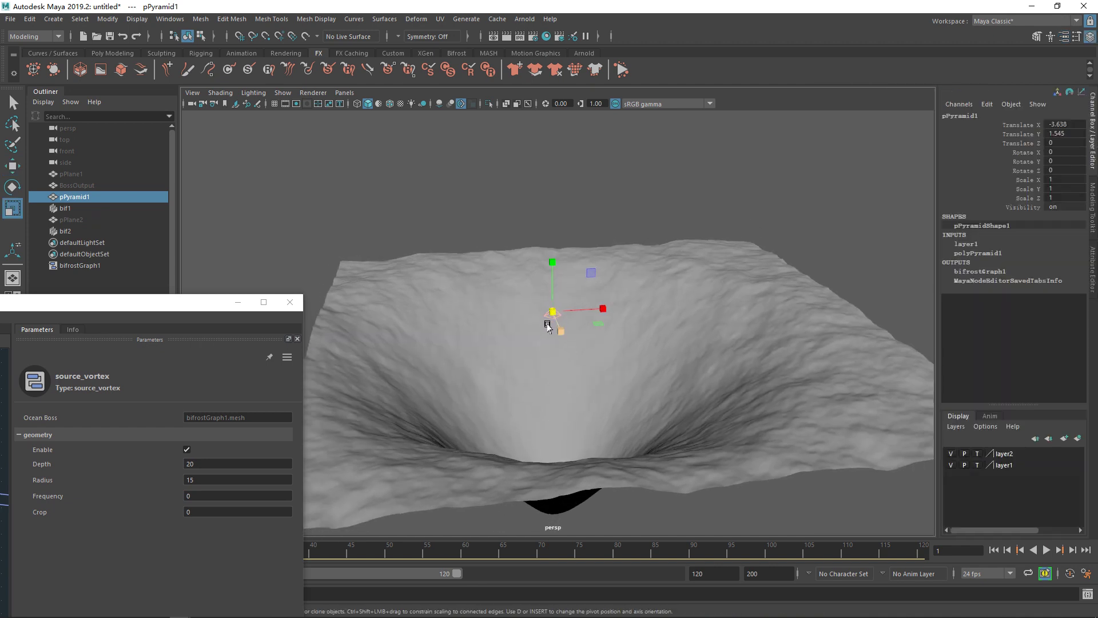
pyautogui.press('w')
pyautogui.moveTo(553, 268)
pyautogui.mouseDown()
pyautogui.moveTo(563, 285)
pyautogui.moveTo(571, 252)
pyautogui.mouseUp()
pyautogui.press('r')
pyautogui.moveTo(552, 356)
pyautogui.mouseDown()
pyautogui.moveTo(573, 351)
pyautogui.moveTo(591, 276)
pyautogui.mouseUp()
pyautogui.keyDown('alt'); pyautogui.moveTo(581, 356); pyautogui.dragTo(488, 376); pyautogui.keyUp('alt')
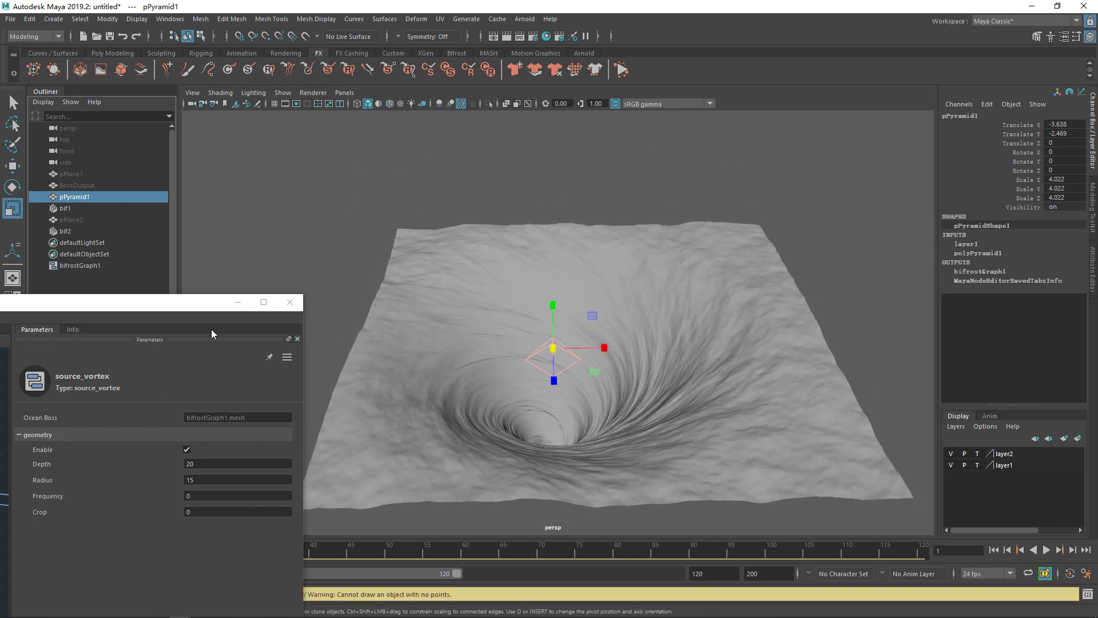
# Try smaller source_vortex Depth and Radius values, committing a Radius of 5.
pyautogui.click(211, 464)
pyautogui.doubleClick(191, 482)
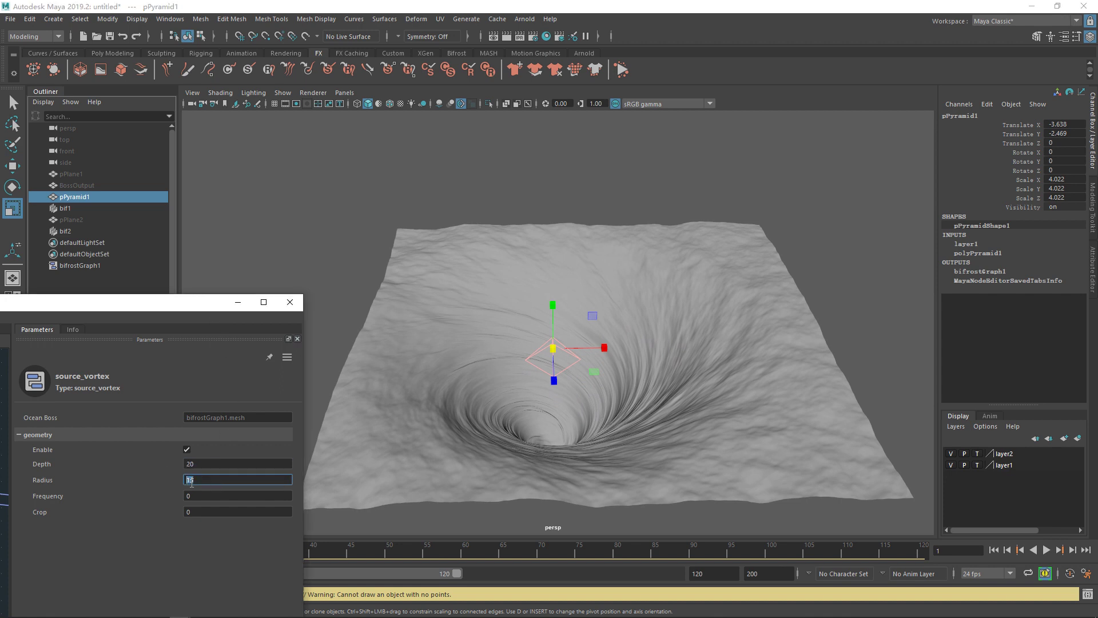
pyautogui.write('10')
pyautogui.press('Return')
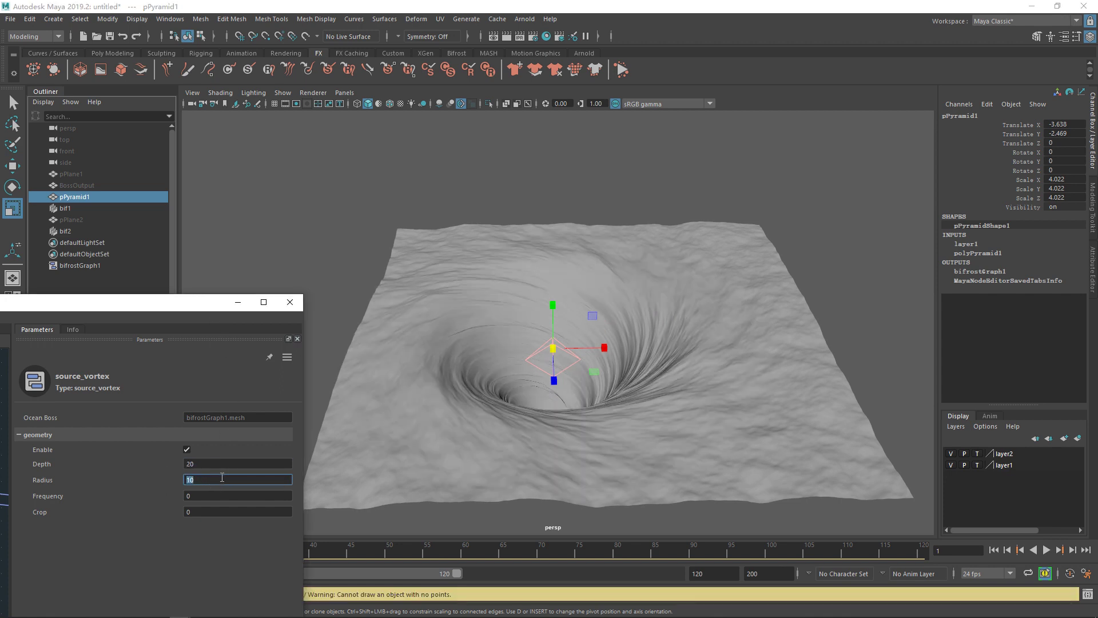
pyautogui.write('5')
pyautogui.press('Return')
pyautogui.scroll(3, 502, 362)
# Slide the pyramid across the ocean and set the vortex Depth to 10.
pyautogui.press('w')
pyautogui.moveTo(560, 346)
pyautogui.mouseDown()
pyautogui.moveTo(664, 346)
pyautogui.moveTo(601, 349)
pyautogui.mouseUp()
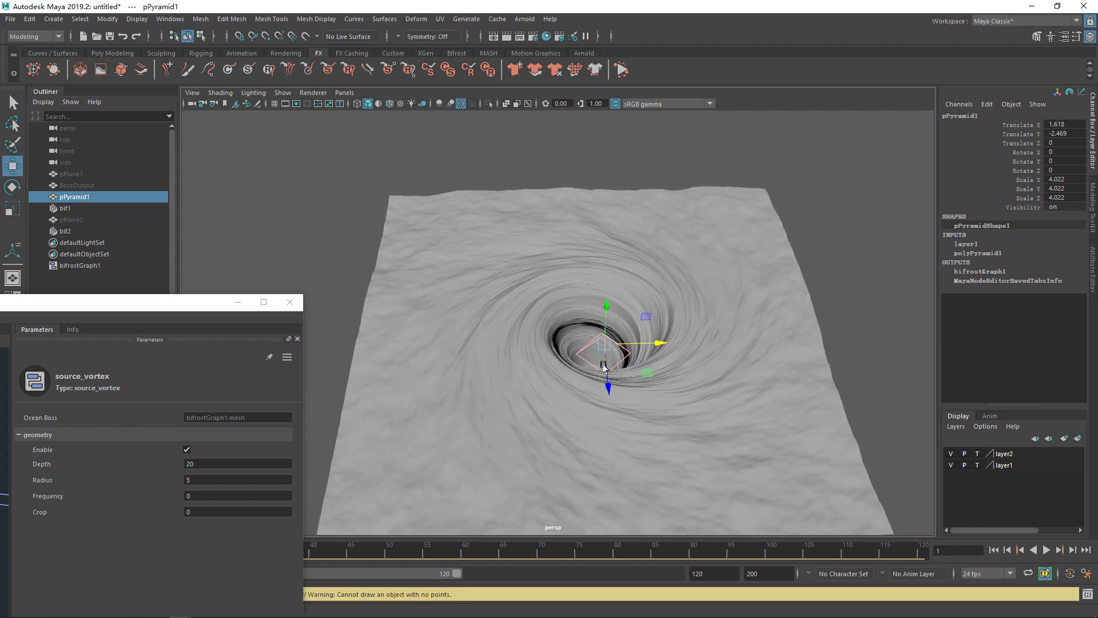
pyautogui.scroll(-3, 607, 350)
pyautogui.click(193, 464)
pyautogui.write('10')
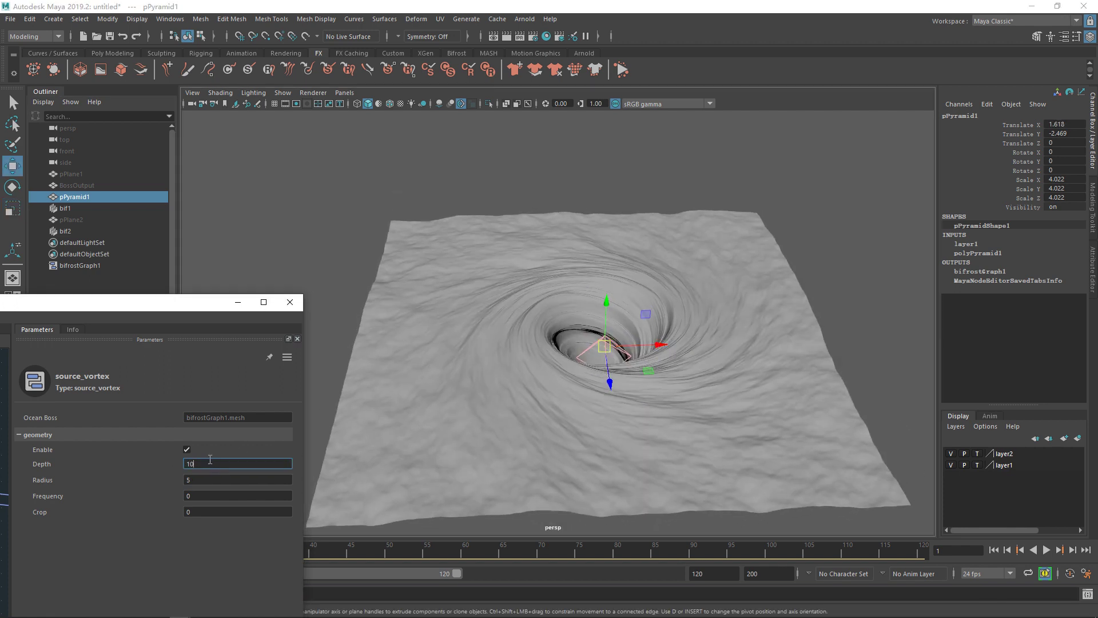
pyautogui.press('Return')
pyautogui.moveTo(606, 366)
pyautogui.keyDown('alt'); pyautogui.mouseDown()
pyautogui.moveTo(635, 354)
pyautogui.moveTo(601, 284)
pyautogui.moveTo(604, 260)
pyautogui.moveTo(500, 341)
pyautogui.mouseUp(); pyautogui.keyUp('alt')
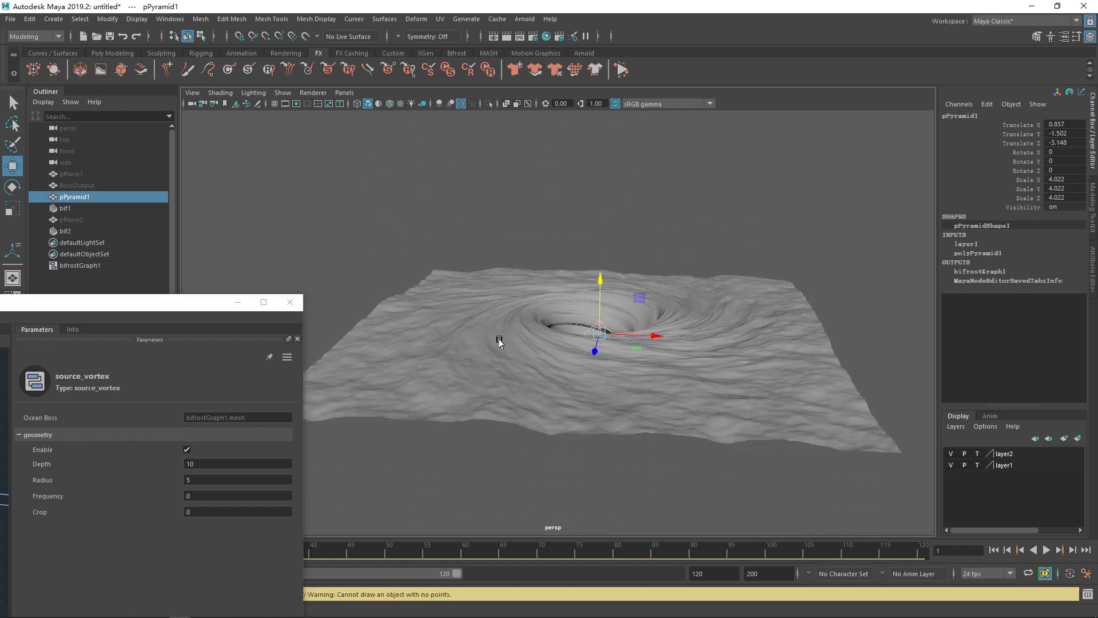
# Adjust the vortex Depth again and set its Radius to 10.
pyautogui.doubleClick(209, 467)
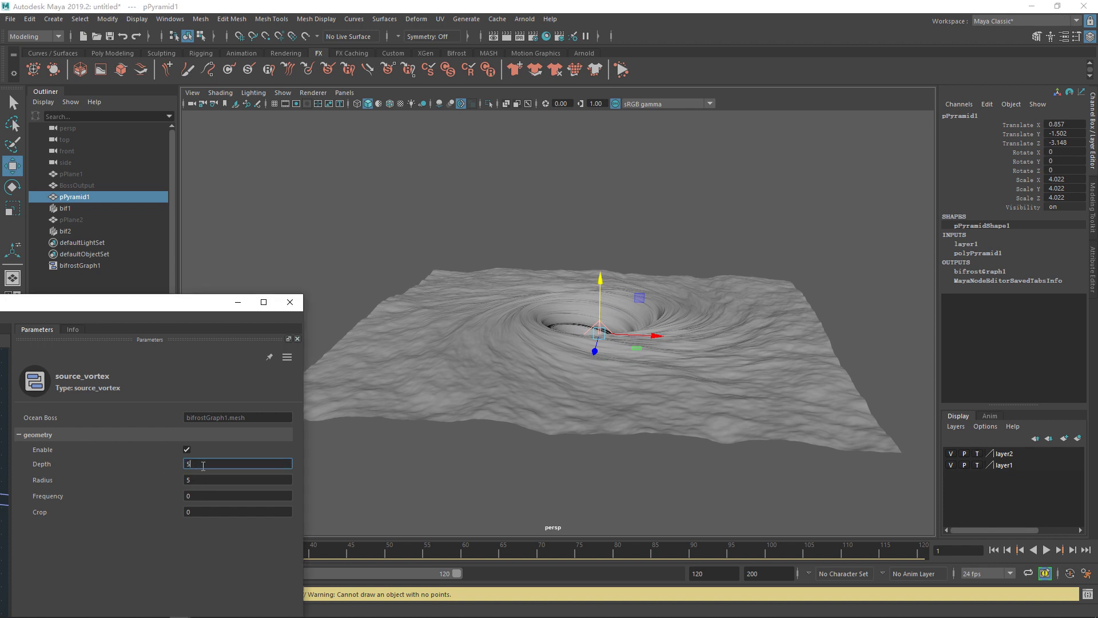
pyautogui.press('Return')
pyautogui.doubleClick(199, 481)
pyautogui.write('10')
pyautogui.press('Return')
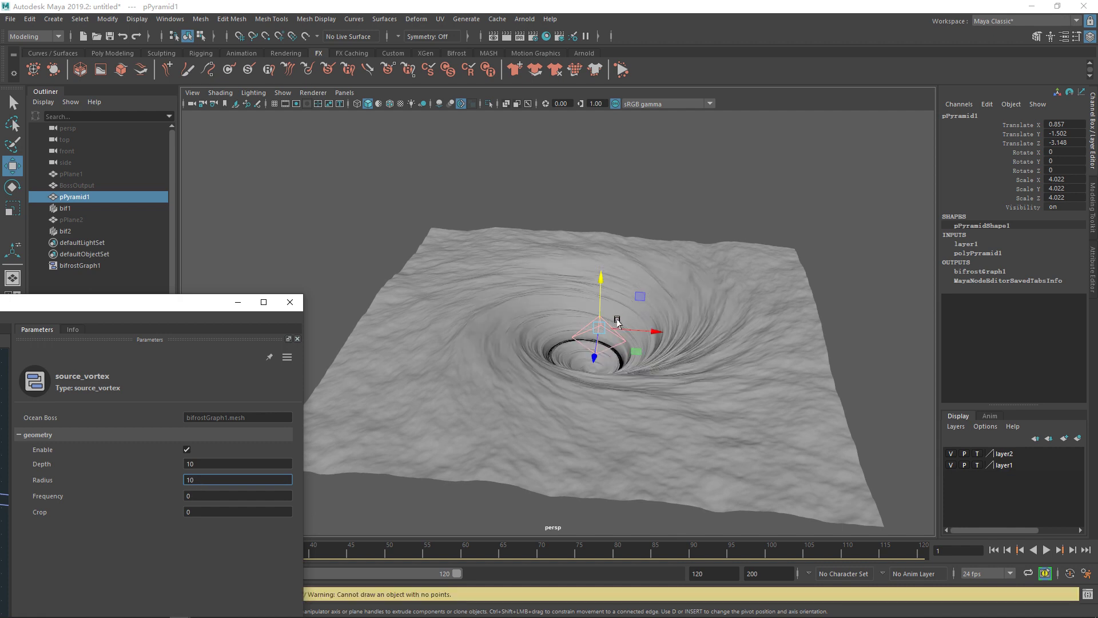
# Scale the pyramid down to 3.012 and play the simulation to preview the whirlpool.
pyautogui.press('e')
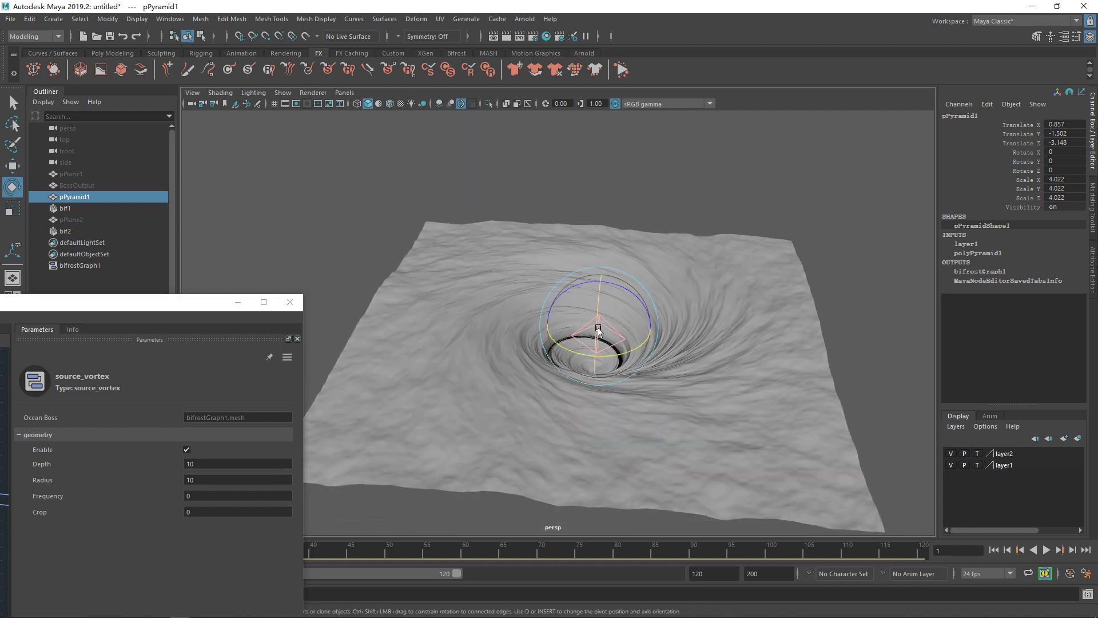
pyautogui.press('r')
pyautogui.moveTo(598, 333)
pyautogui.mouseDown()
pyautogui.moveTo(581, 333)
pyautogui.moveTo(597, 351)
pyautogui.mouseUp()
pyautogui.press('w')
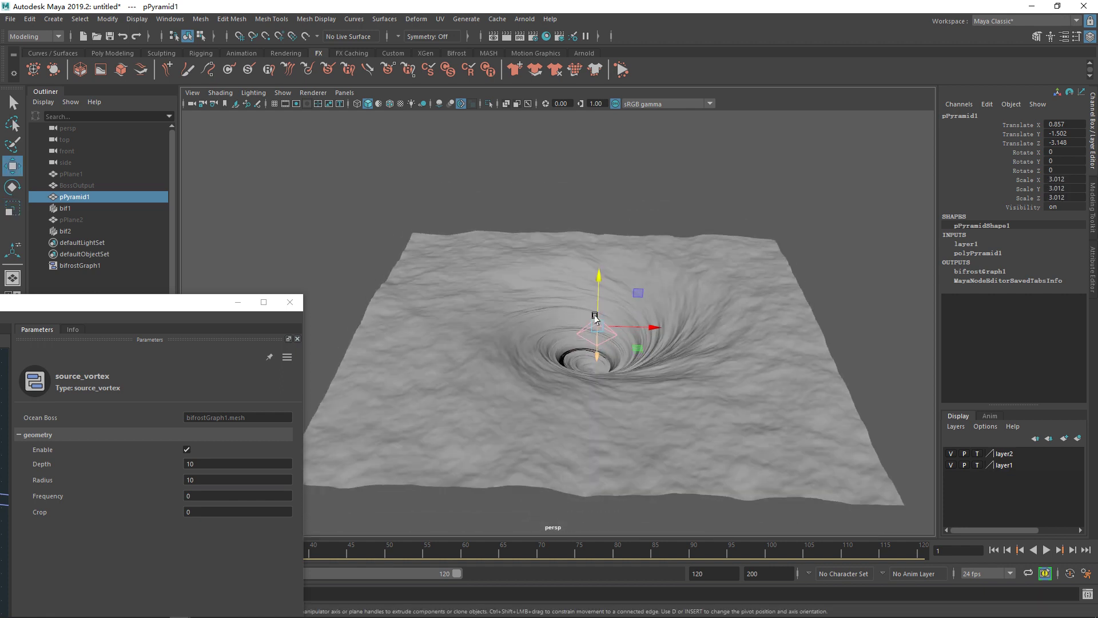
pyautogui.hotkey('alt', 'v')
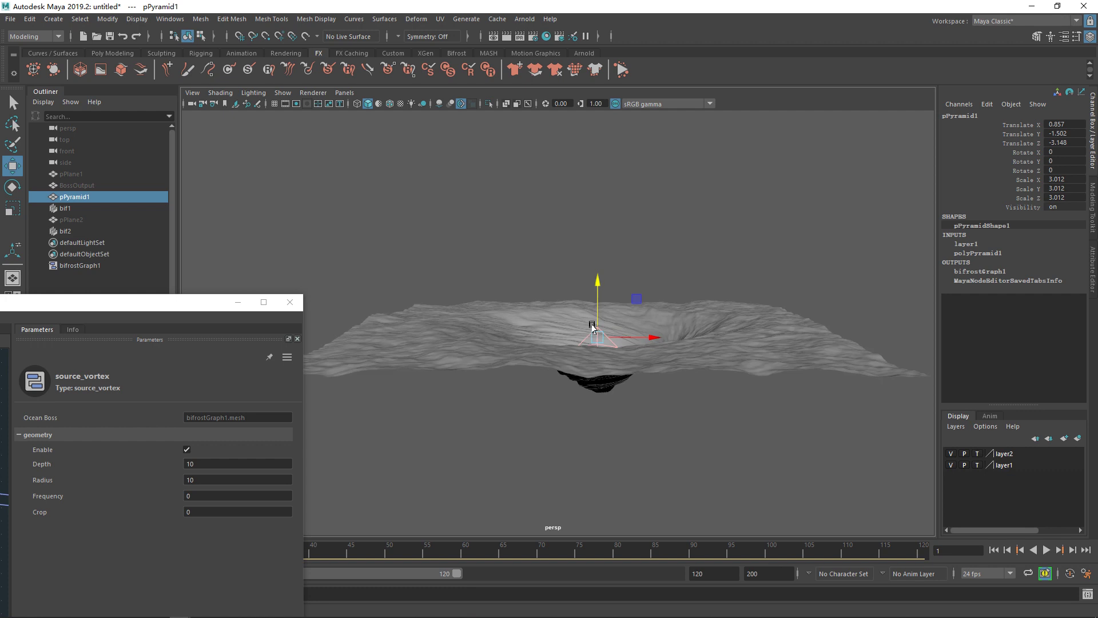
pyautogui.keyDown('alt'); pyautogui.moveTo(589, 321); pyautogui.dragTo(736, 356); pyautogui.keyUp('alt')
# Stop playback and make the vortex Frequency value negative.
pyautogui.hotkey('alt', 'v')
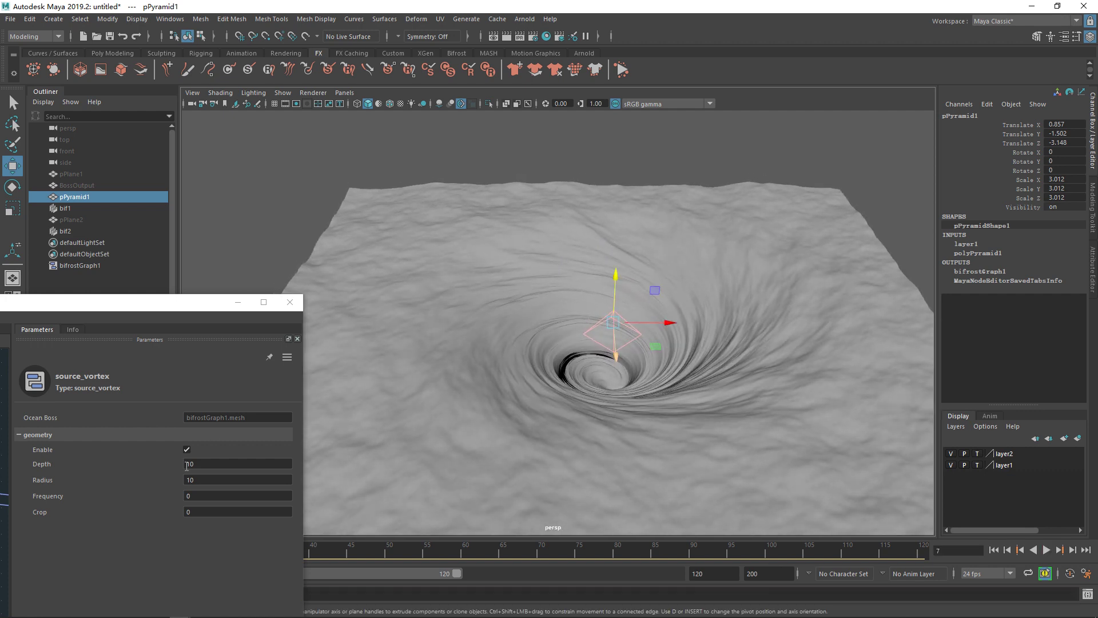
pyautogui.click(201, 500)
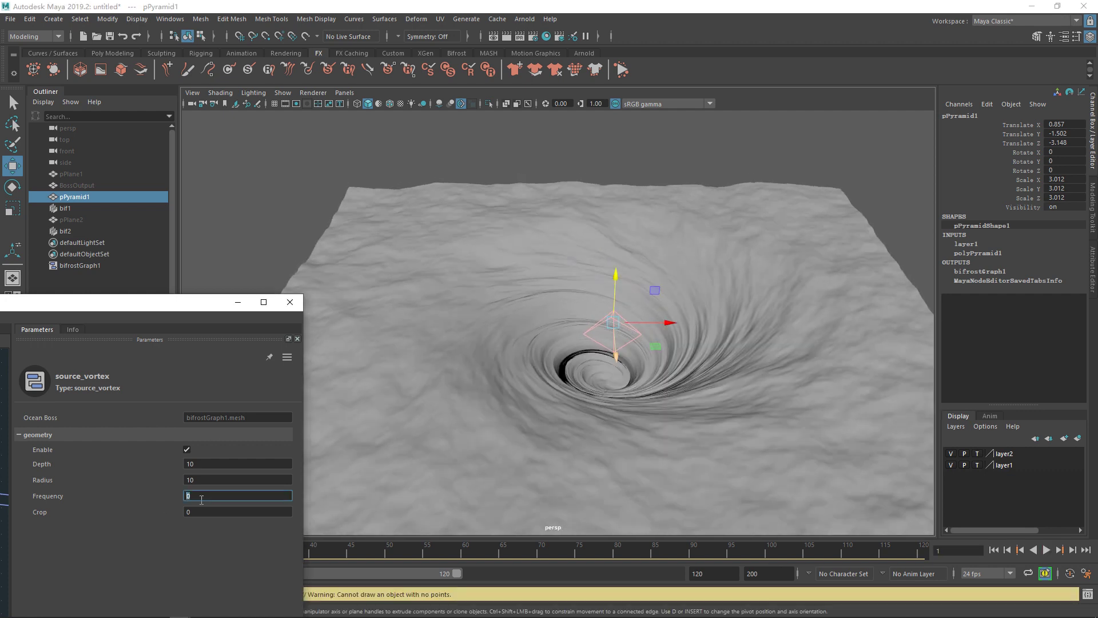
pyautogui.write('1')
pyautogui.click(185, 500)
pyautogui.write('-')
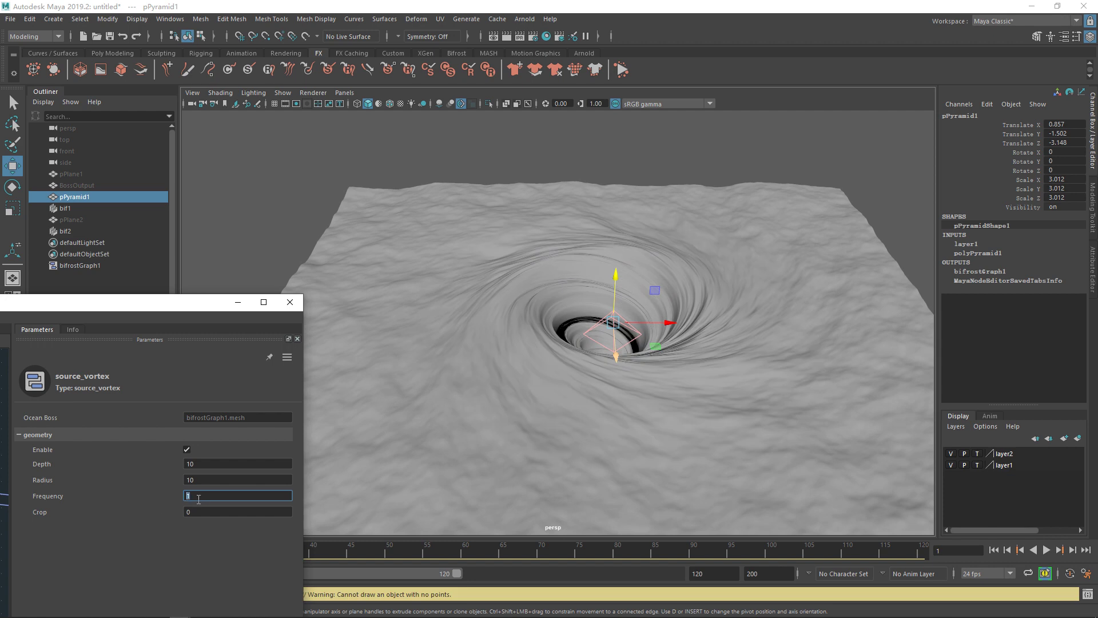
pyautogui.write('0')
pyautogui.click(205, 510)
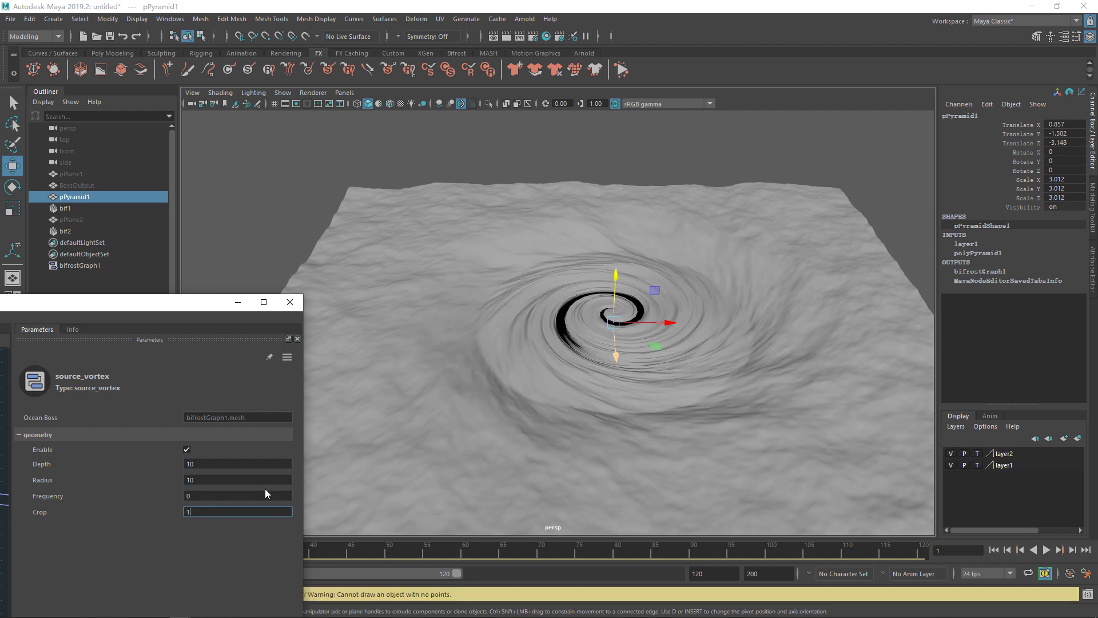
# Set the vortex Depth to 20 and test Crop values of 1 and 0.3.
pyautogui.click(195, 467)
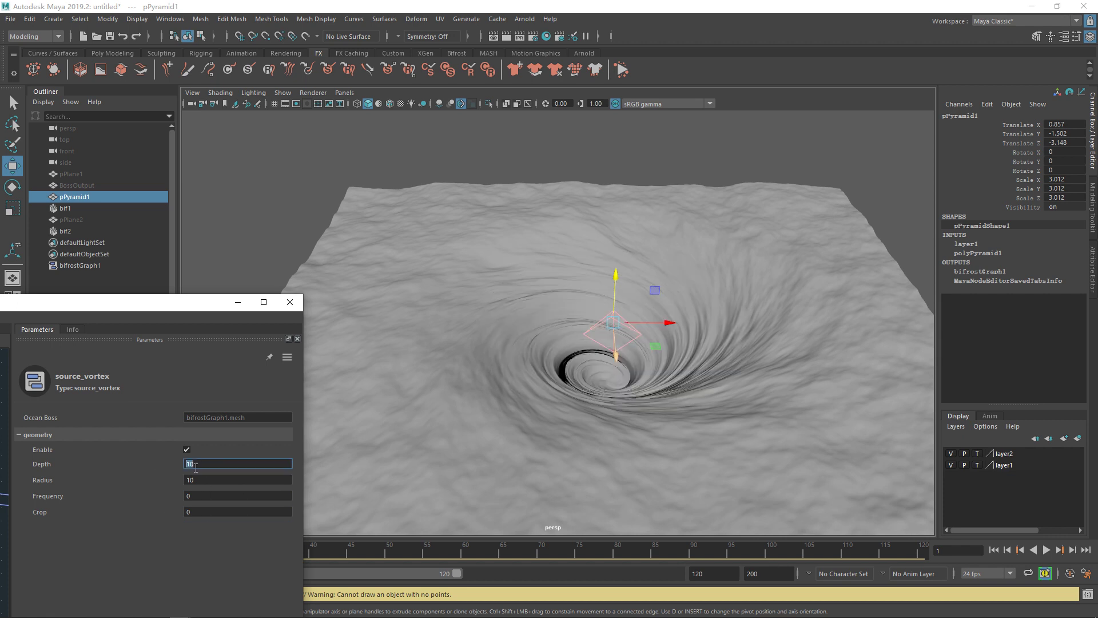
pyautogui.write('20')
pyautogui.press('Return')
pyautogui.moveTo(578, 343)
pyautogui.keyDown('alt'); pyautogui.mouseDown()
pyautogui.moveTo(581, 428)
pyautogui.moveTo(641, 346)
pyautogui.mouseUp(); pyautogui.keyUp('alt')
pyautogui.click(188, 512)
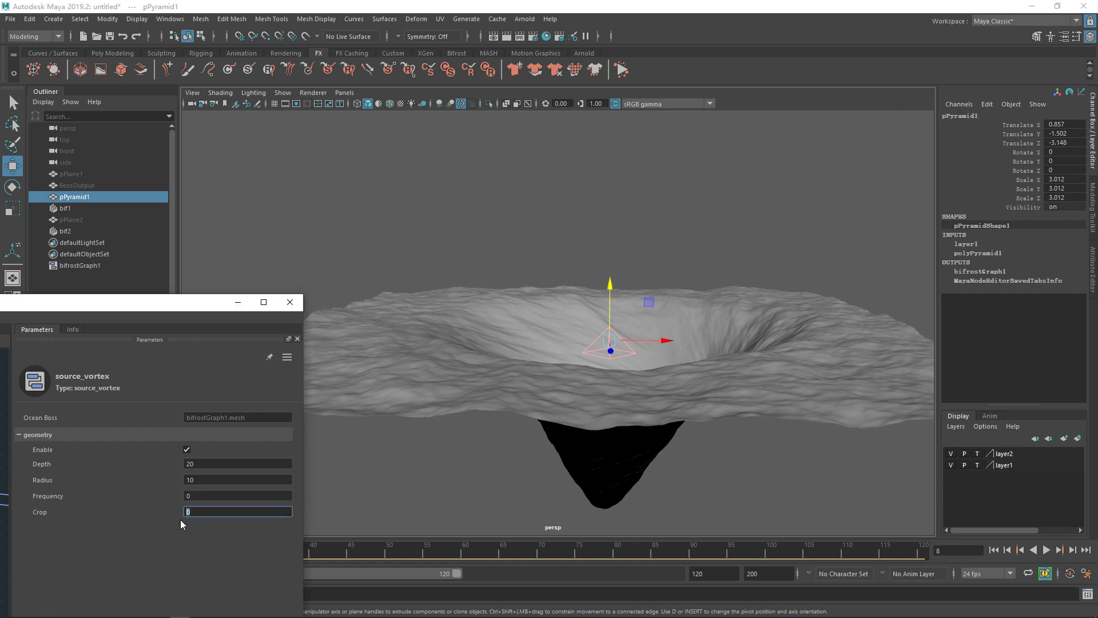
pyautogui.write('1')
pyautogui.press('Return')
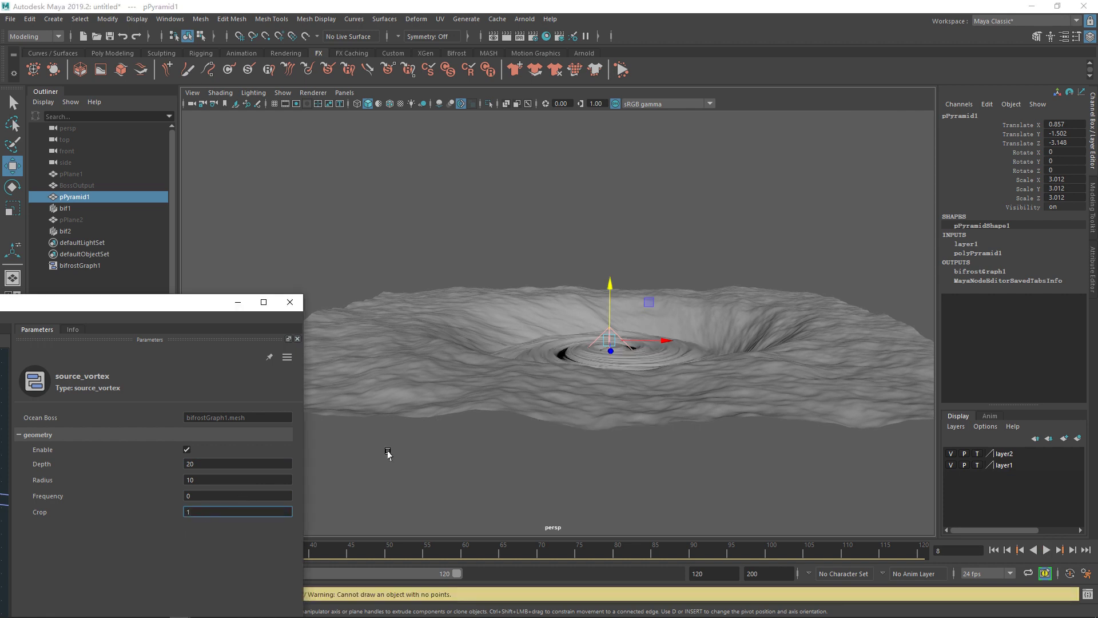
pyautogui.write('.3')
pyautogui.write('0.3')
pyautogui.press('Return')
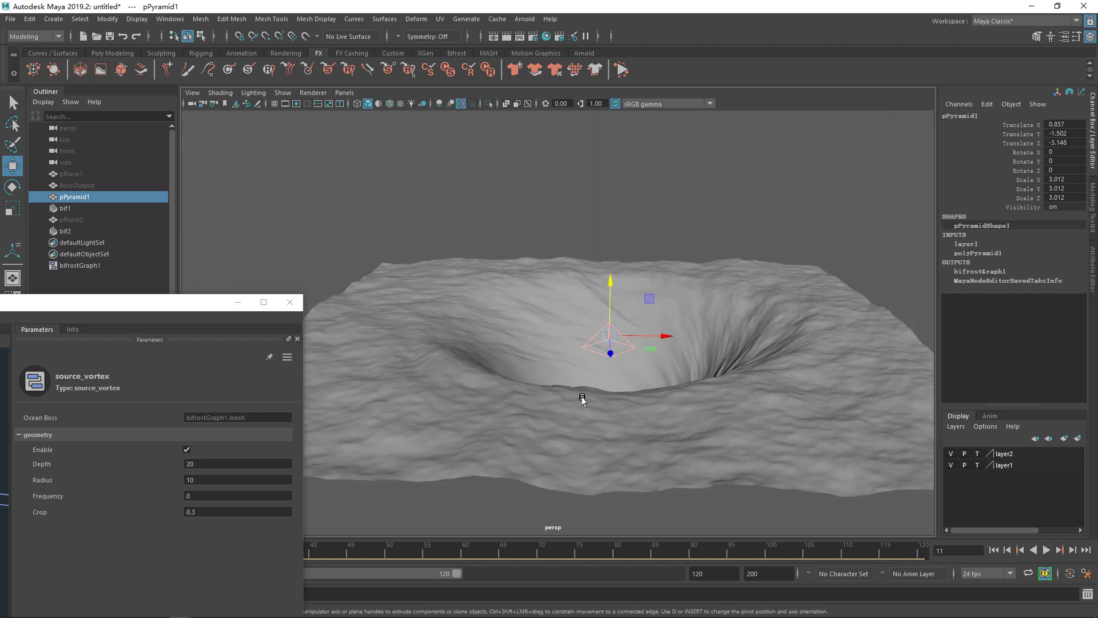
# Set the vortex Crop to 0.5 and inspect the crater from below and above.
pyautogui.keyDown('alt'); pyautogui.moveTo(582, 399); pyautogui.dragTo(365, 475); pyautogui.keyUp('alt')
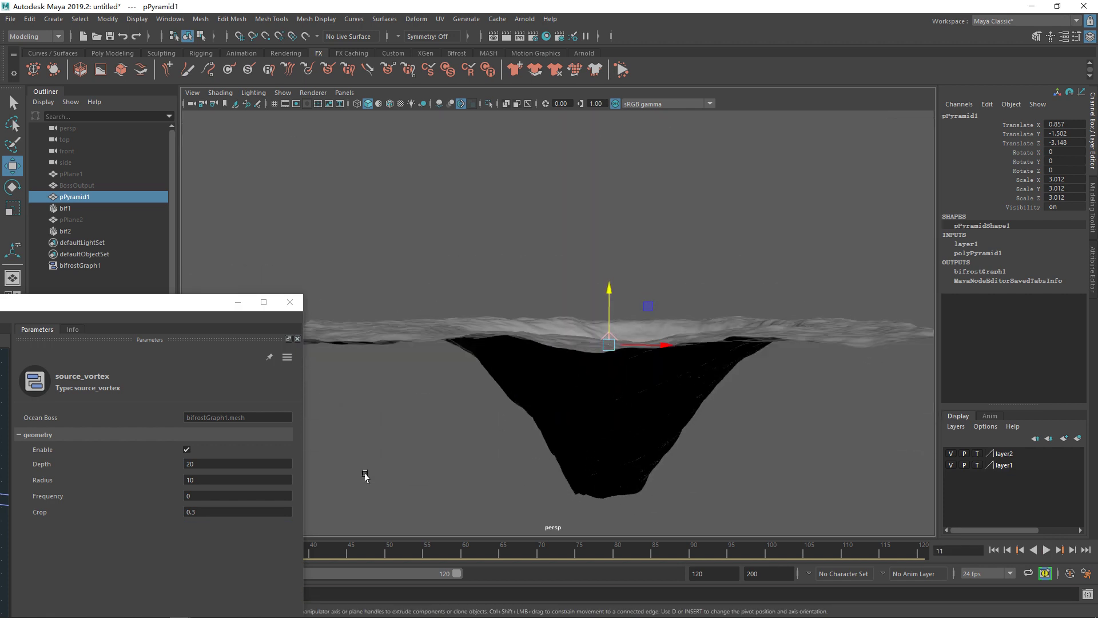
pyautogui.click(214, 511)
pyautogui.write('.5')
pyautogui.press('Return')
pyautogui.keyDown('alt'); pyautogui.moveTo(571, 360); pyautogui.dragTo(568, 393); pyautogui.keyUp('alt')
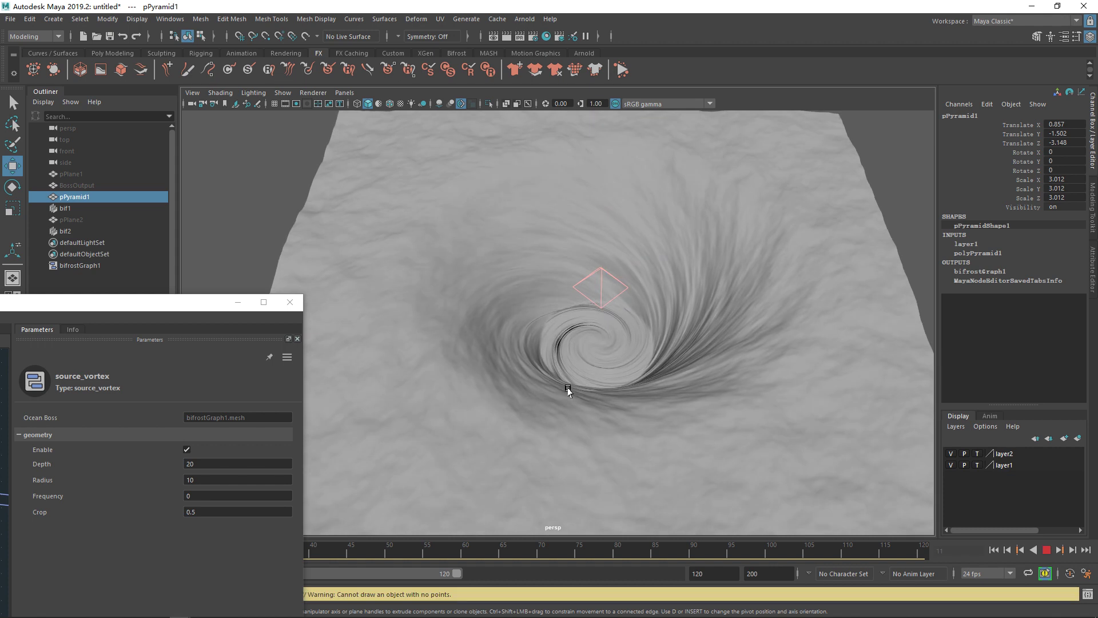
# Scale the pyramid up to 4.369, preview it, and reset the Crop from 1 to 0.
pyautogui.press('r')
pyautogui.moveTo(602, 280)
pyautogui.mouseDown()
pyautogui.moveTo(589, 375)
pyautogui.moveTo(626, 368)
pyautogui.moveTo(593, 366)
pyautogui.mouseUp()
pyautogui.hotkey('alt', 'v')
pyautogui.hotkey('alt', 'v')
pyautogui.click(217, 509)
pyautogui.write('1')
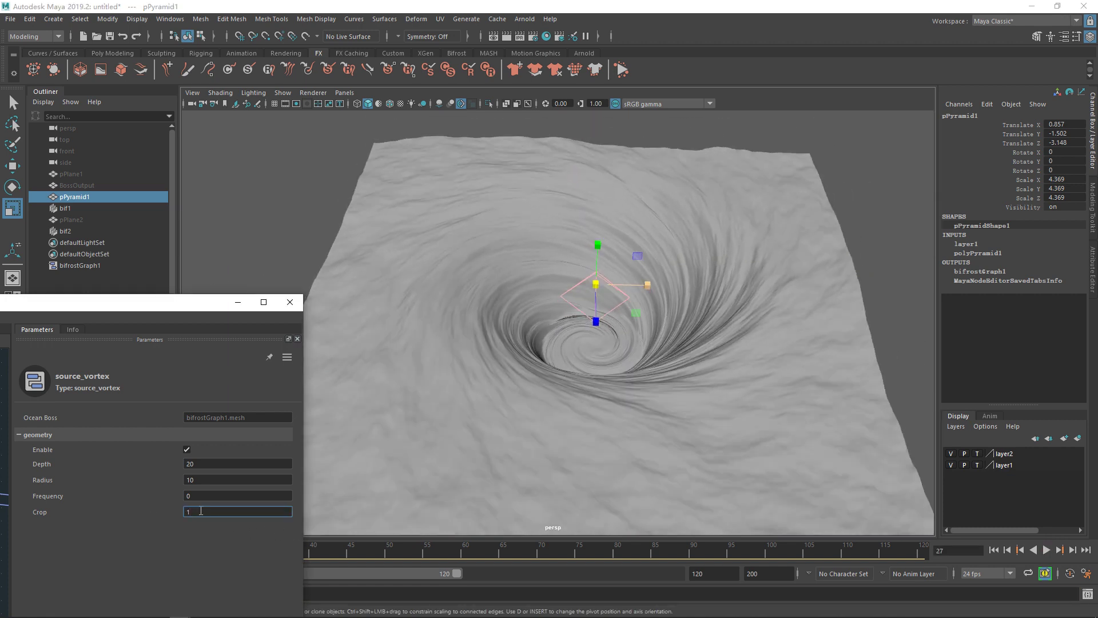
pyautogui.press('Return')
pyautogui.press('Return')
# Flip the vortex Depth to -20 and step through playback to view the raised peak.
pyautogui.click(187, 465)
pyautogui.write('-20')
pyautogui.press('Return')
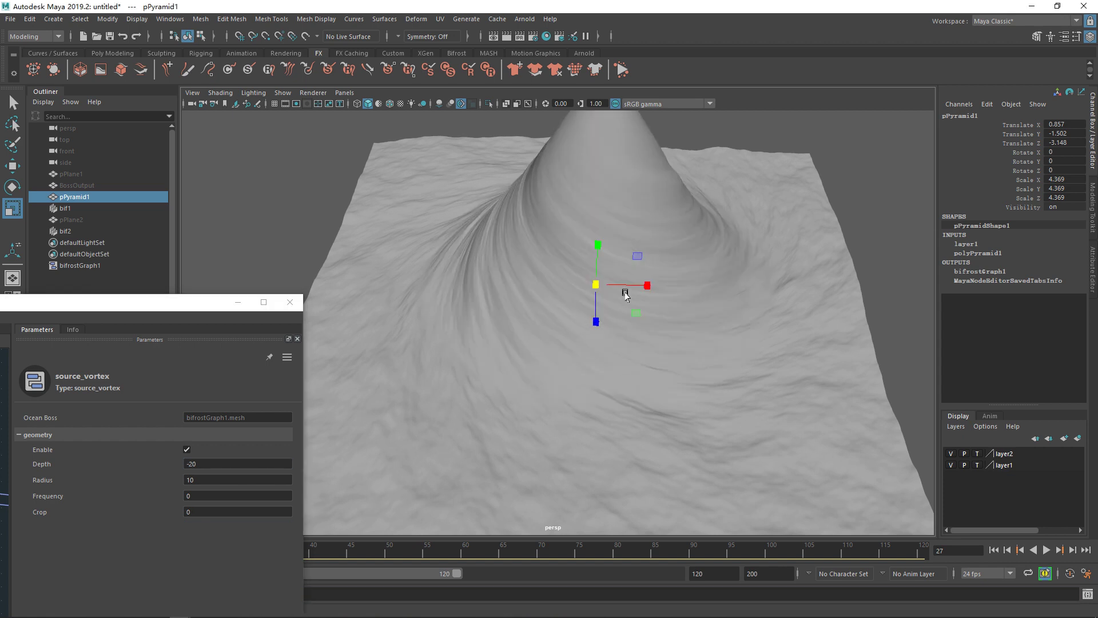
pyautogui.keyDown('alt'); pyautogui.moveTo(622, 289); pyautogui.dragTo(601, 367); pyautogui.keyUp('alt')
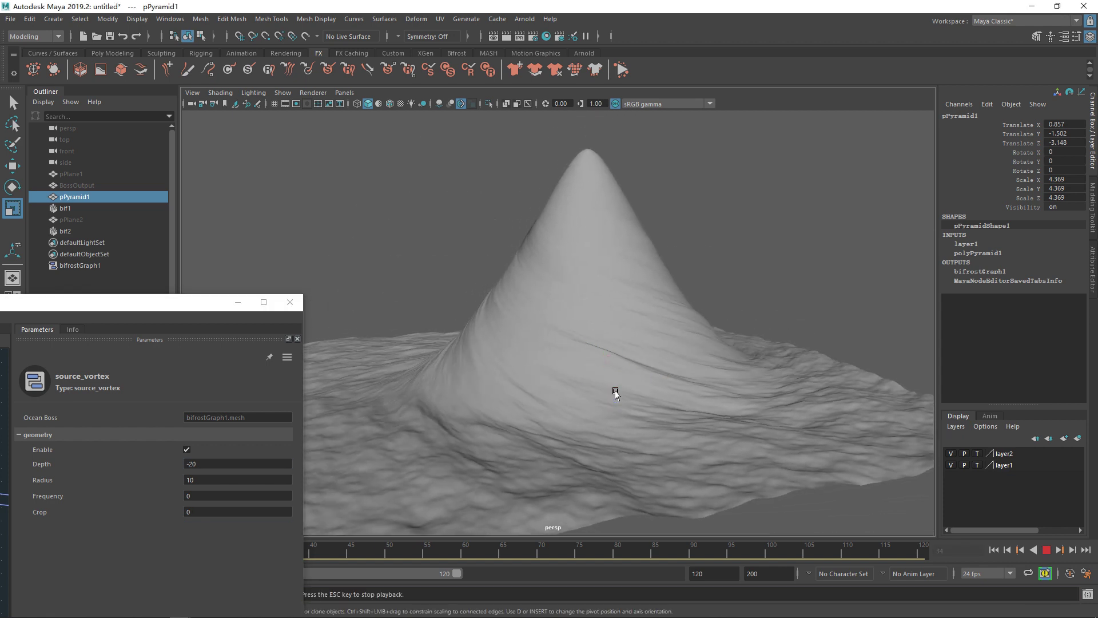
pyautogui.press('Escape')
pyautogui.hotkey('alt', 'shift', 'v')
pyautogui.hotkey('alt', 'v')
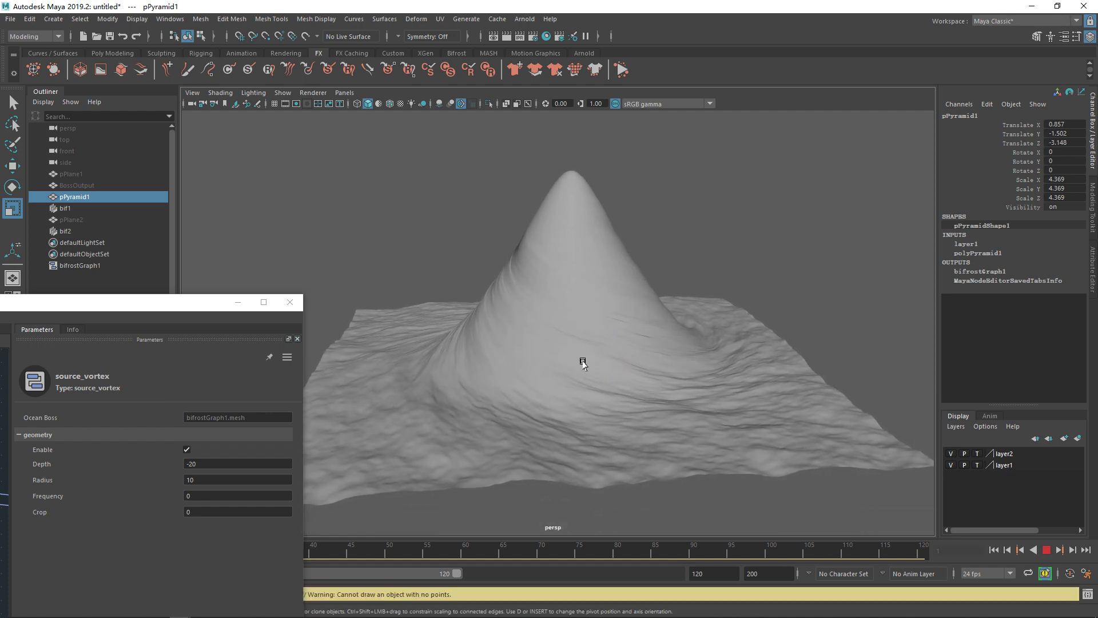
pyautogui.press('Escape')
pyautogui.hotkey('alt', 'shift', 'v')
# Rearrange the Bifrost graph window and select the source_wave node.
pyautogui.click(241, 347)
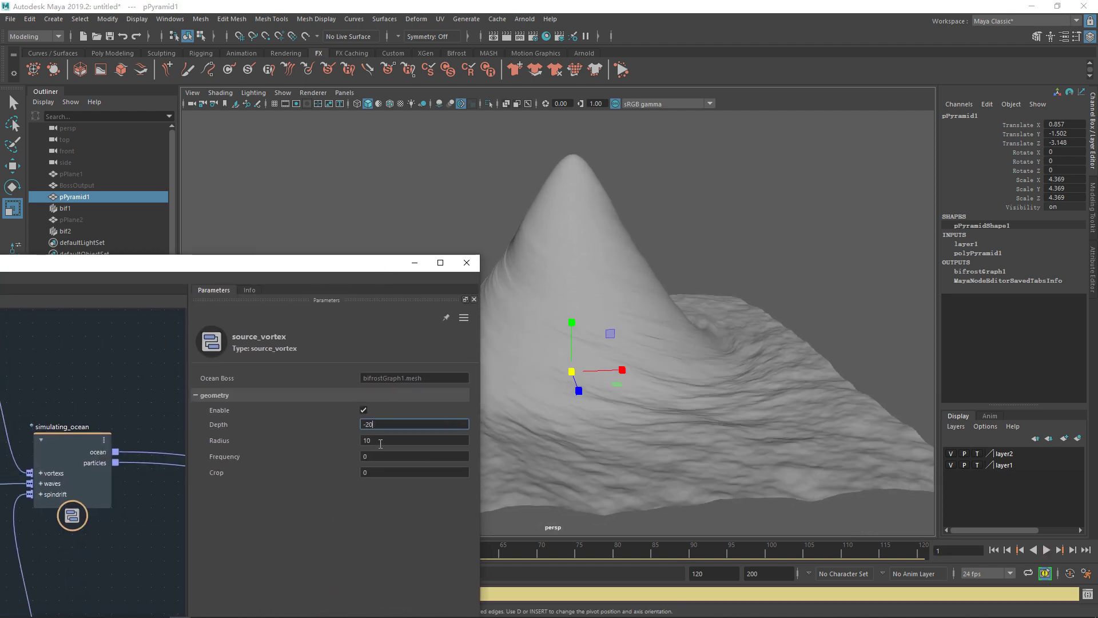
pyautogui.click(376, 440)
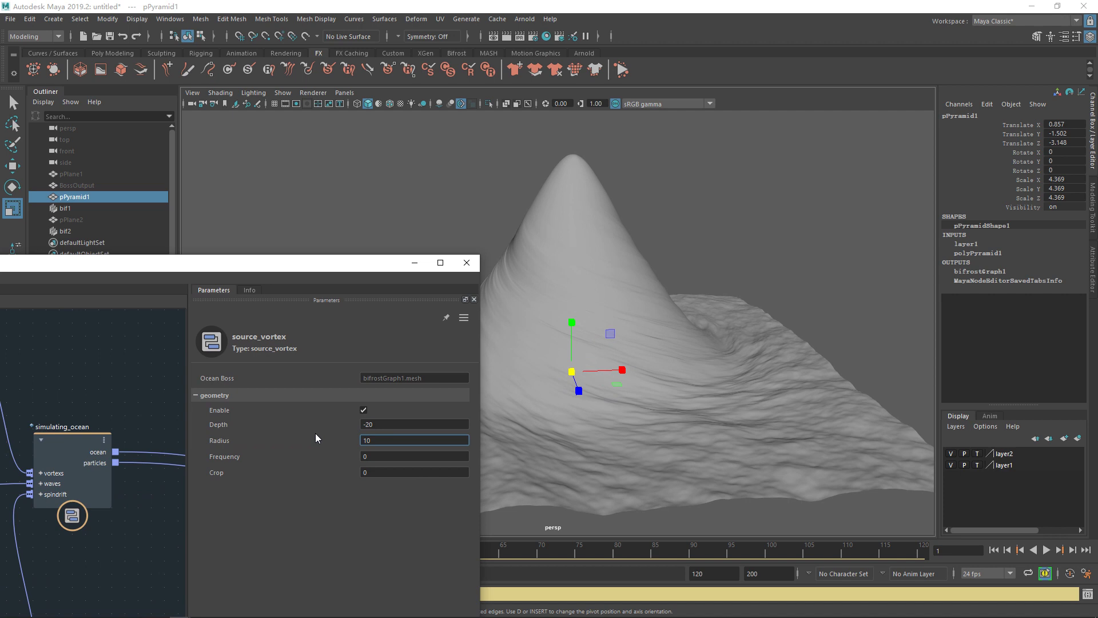
pyautogui.moveTo(318, 265); pyautogui.dragTo(411, 243)
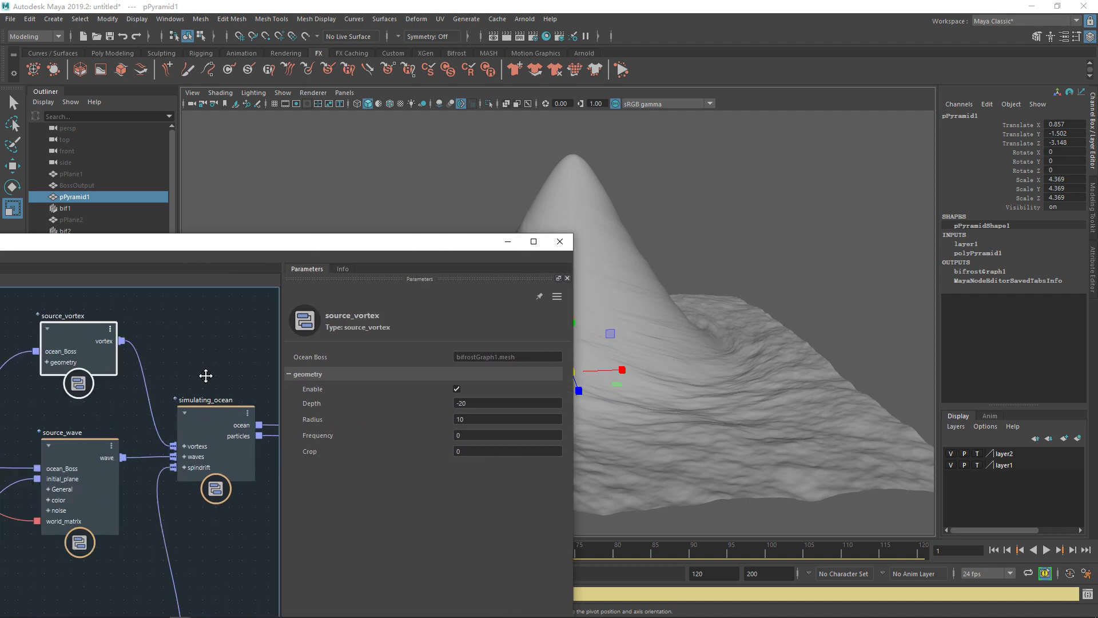
pyautogui.moveTo(206, 375); pyautogui.dragTo(247, 376, button='middle')
pyautogui.click(148, 468)
pyautogui.moveTo(443, 248); pyautogui.dragTo(156, 122)
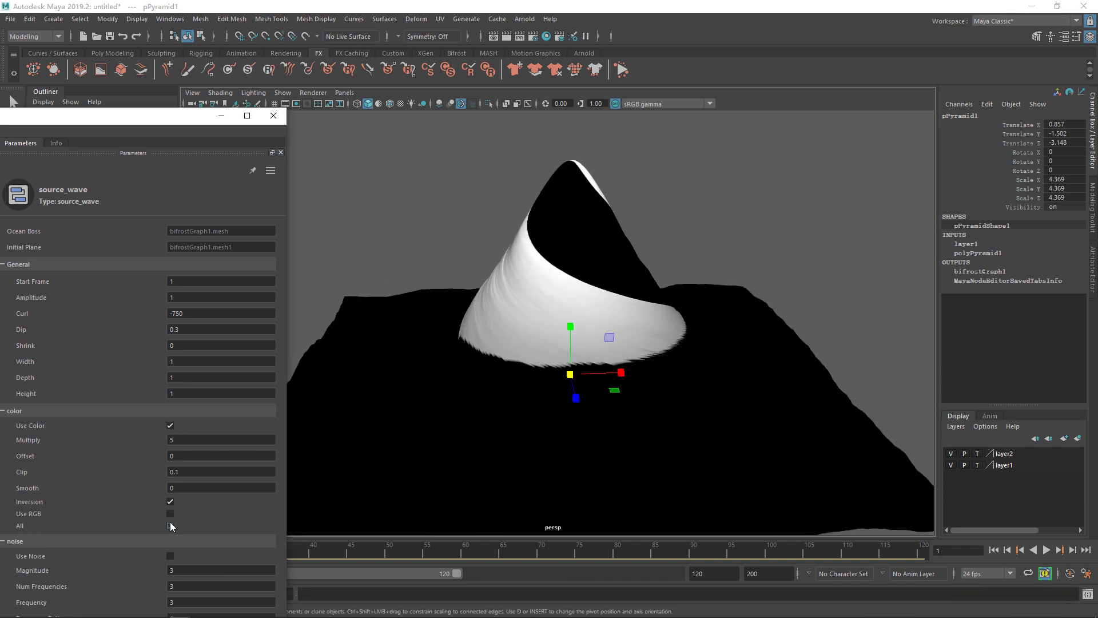
# Change source_wave's colour mask Clip from 0.1 to 0 and replay to check the gradient.
pyautogui.hotkey('alt', 'v')
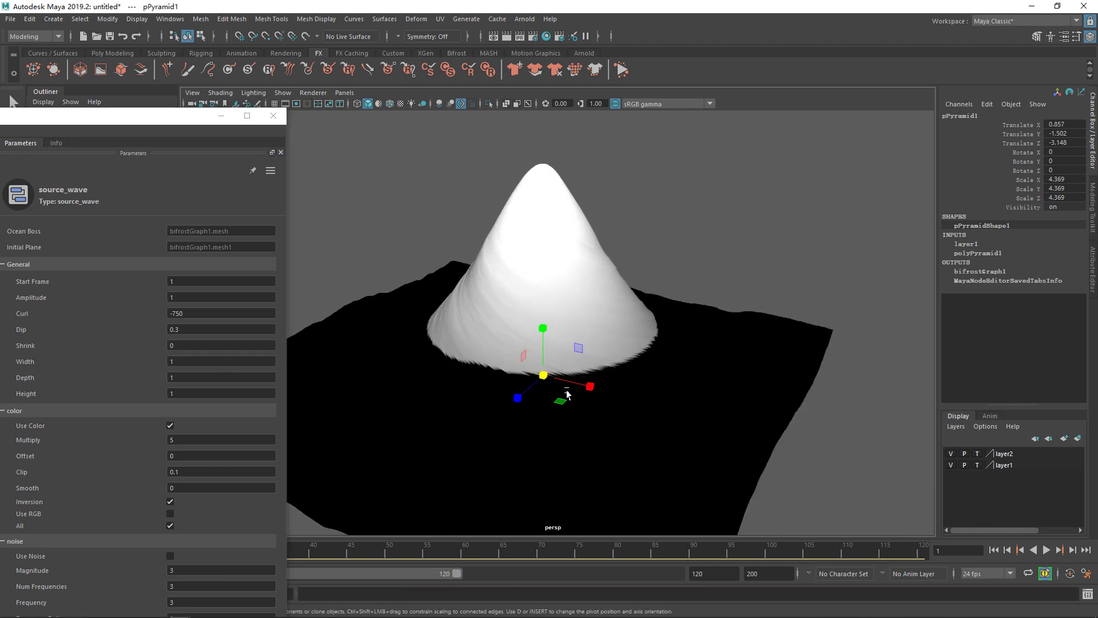
pyautogui.hotkey('alt', 'v')
pyautogui.doubleClick(175, 471)
pyautogui.write('0')
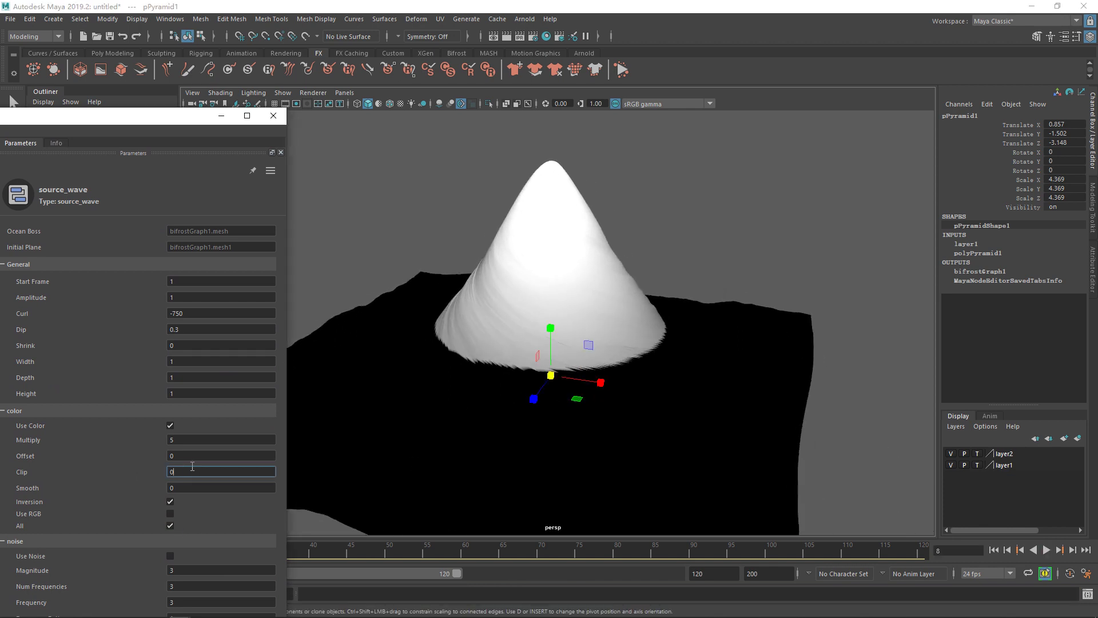
pyautogui.press('Return')
pyautogui.hotkey('alt', 'v')
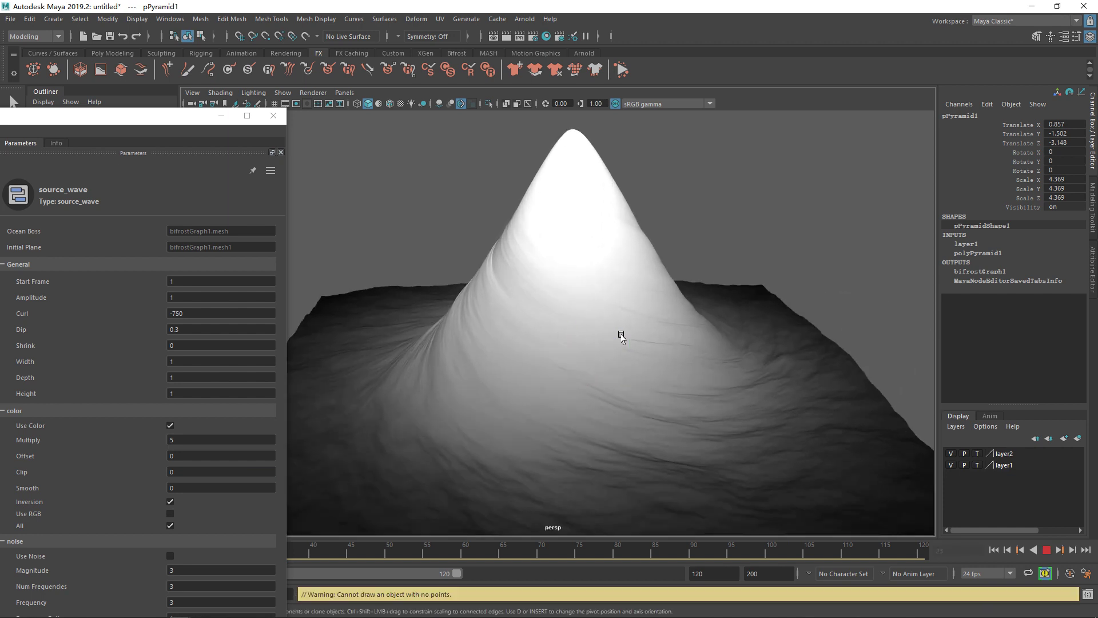
pyautogui.hotkey('alt', 'v')
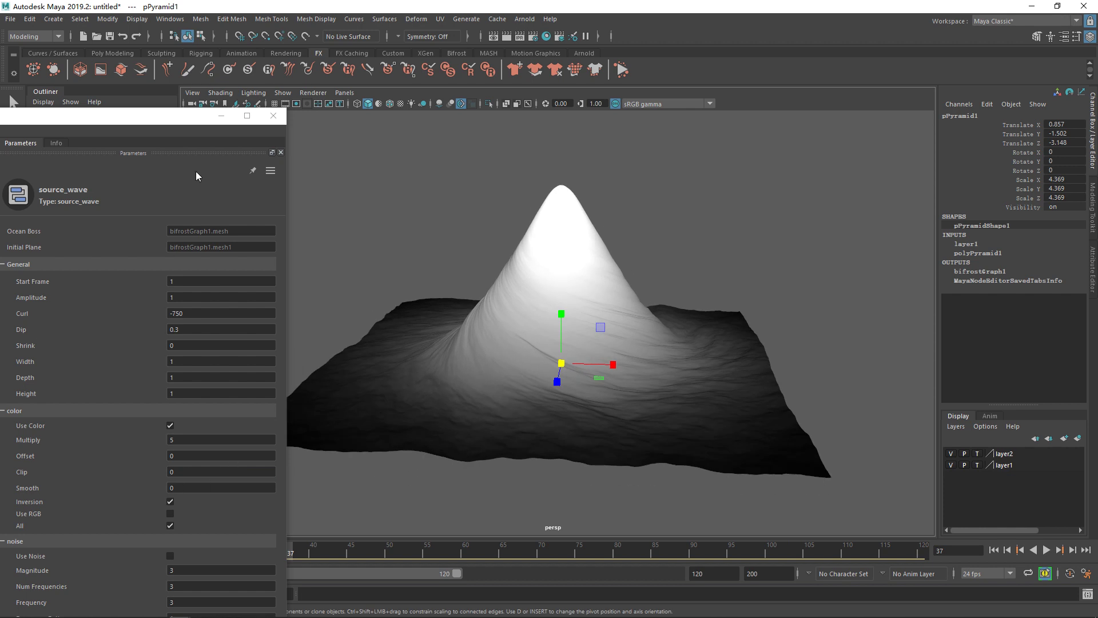
pyautogui.moveTo(188, 120); pyautogui.dragTo(382, 95)
pyautogui.moveTo(19, 497)
pyautogui.mouseDown(button='middle')
pyautogui.moveTo(74, 471)
pyautogui.moveTo(117, 417)
pyautogui.mouseUp(button='middle')
# Review the wind_influence and source_spindrift node settings in the Bifrost graph.
pyautogui.click(74, 471)
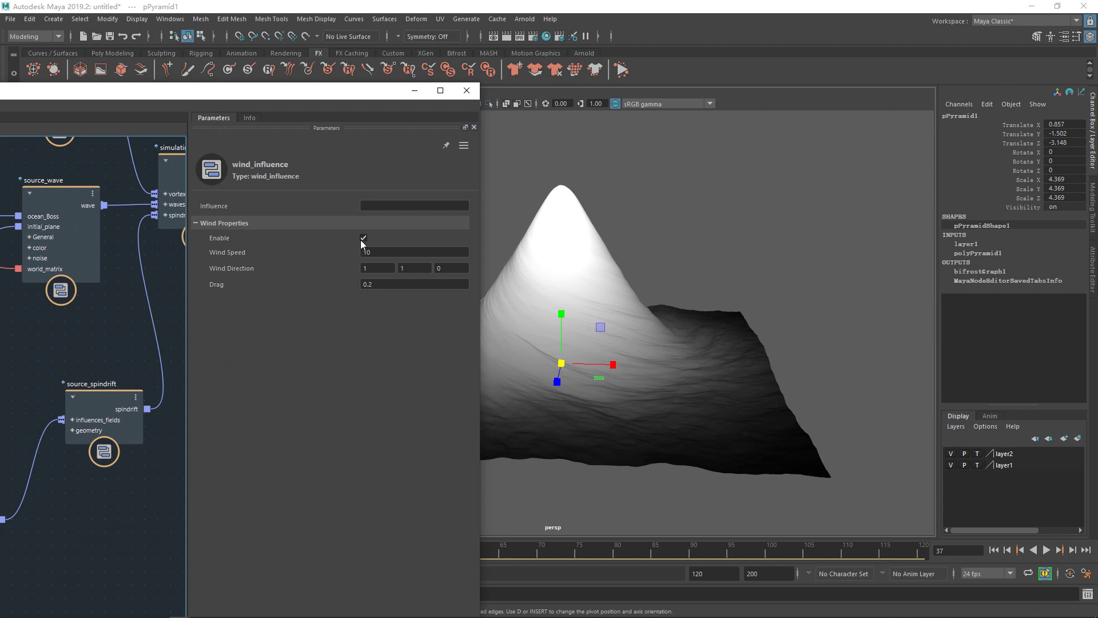
pyautogui.moveTo(86, 461); pyautogui.dragTo(66, 483, button='middle')
pyautogui.click(102, 433)
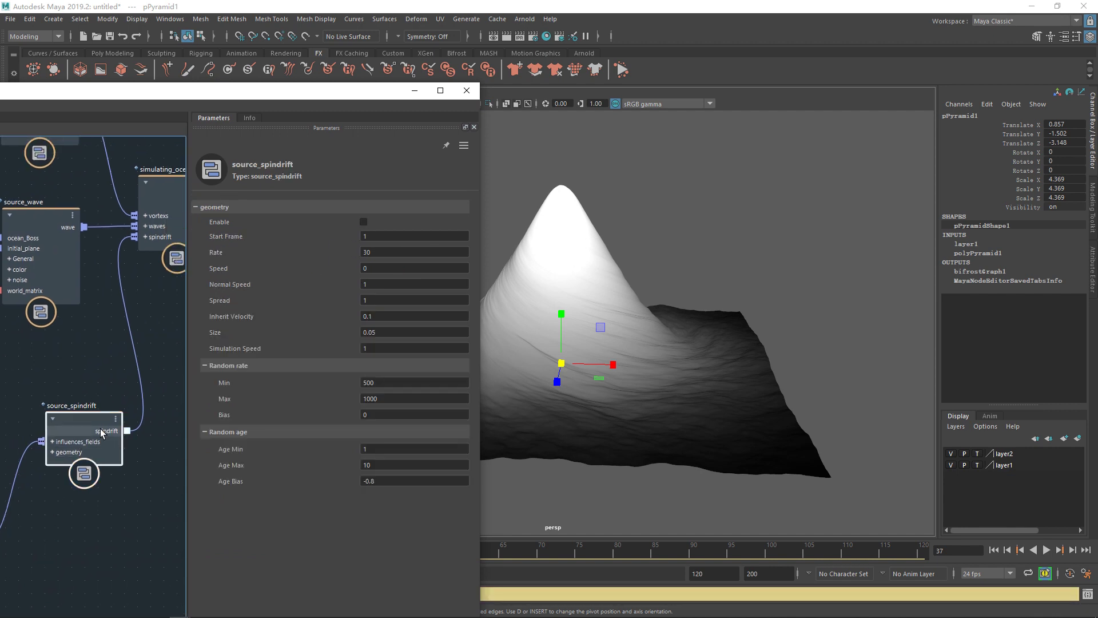
pyautogui.moveTo(77, 438)
pyautogui.mouseDown(button='middle')
pyautogui.moveTo(103, 474)
pyautogui.moveTo(37, 514)
pyautogui.mouseUp(button='middle')
pyautogui.click(109, 469)
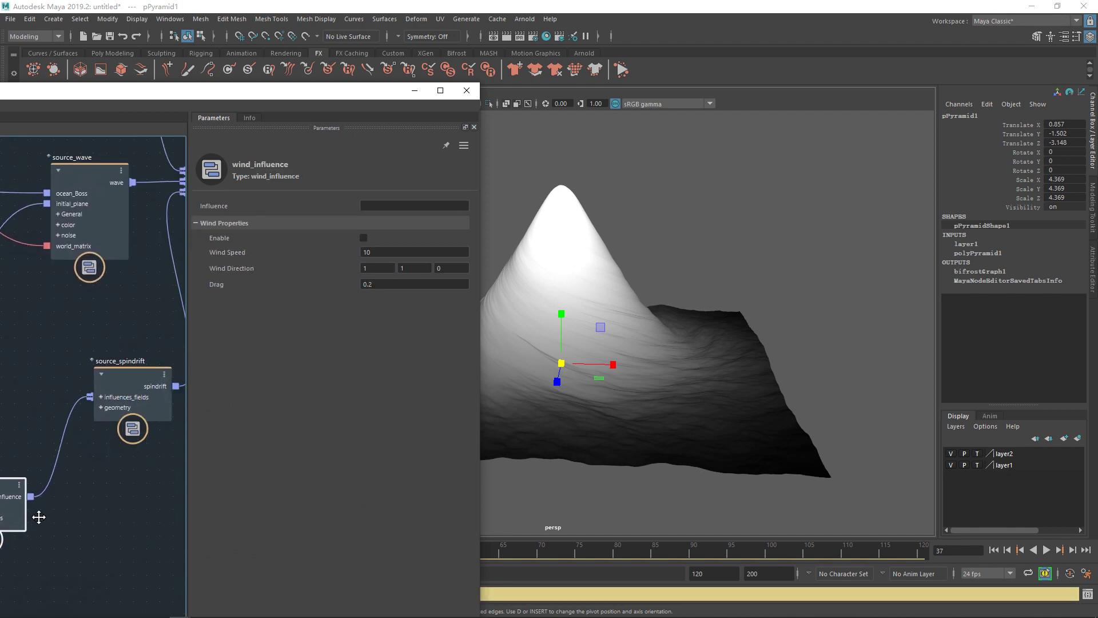
pyautogui.moveTo(144, 487); pyautogui.dragTo(105, 514, button='middle')
pyautogui.click(87, 417)
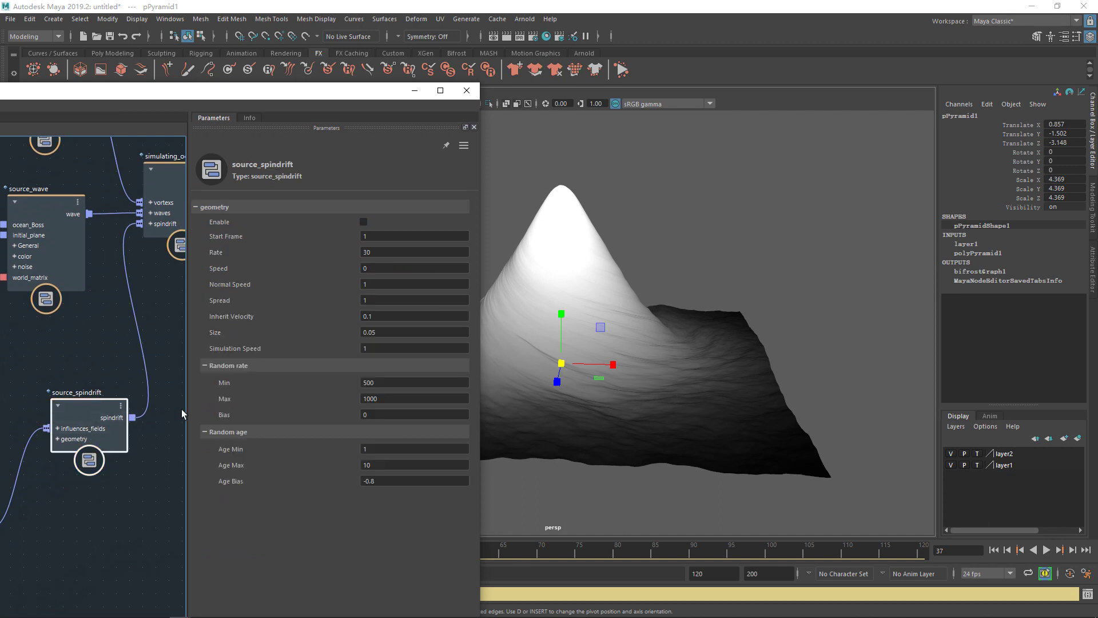
# Enable source_spindrift emission and play to preview spray on the peak.
pyautogui.click(363, 222)
pyautogui.hotkey('alt', 'v')
pyautogui.keyDown('alt'); pyautogui.moveTo(576, 257); pyautogui.dragTo(635, 283); pyautogui.keyUp('alt')
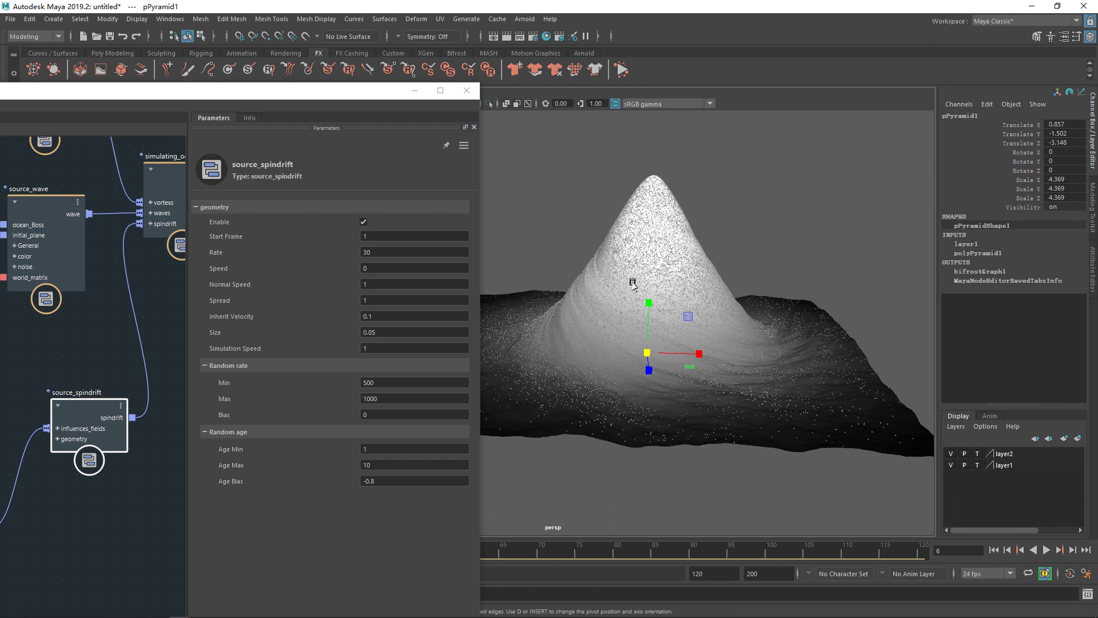
pyautogui.hotkey('alt', 'v')
pyautogui.moveTo(118, 309); pyautogui.dragTo(128, 401, button='middle')
# Tune source_wave's colour mask to Clip 0.1 and Smooth 0.5, then play the simulation.
pyautogui.click(71, 218)
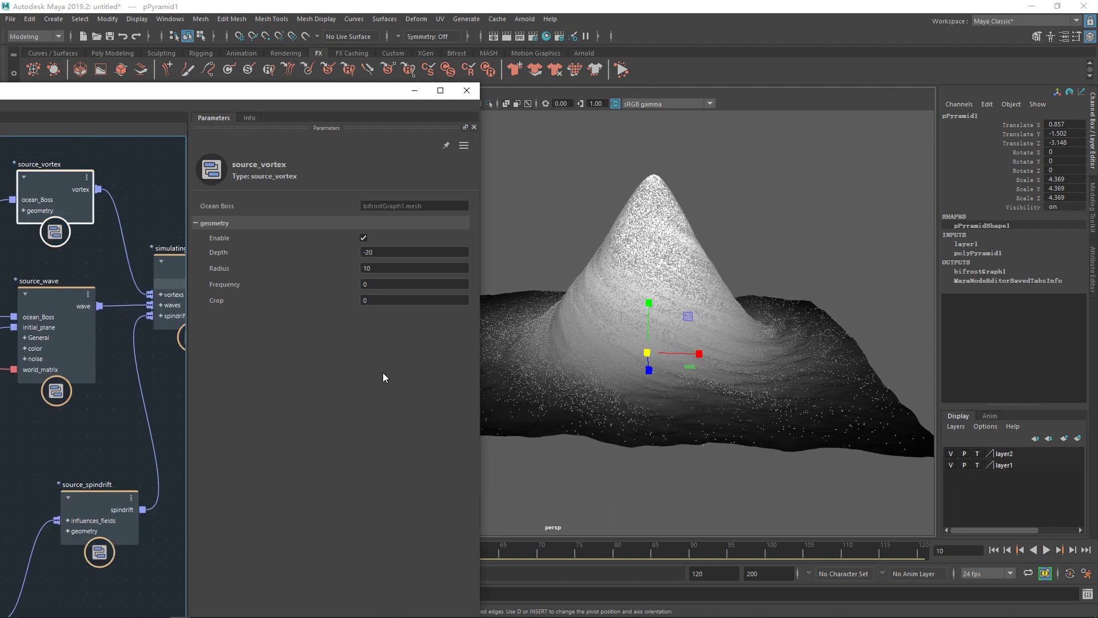
pyautogui.click(55, 343)
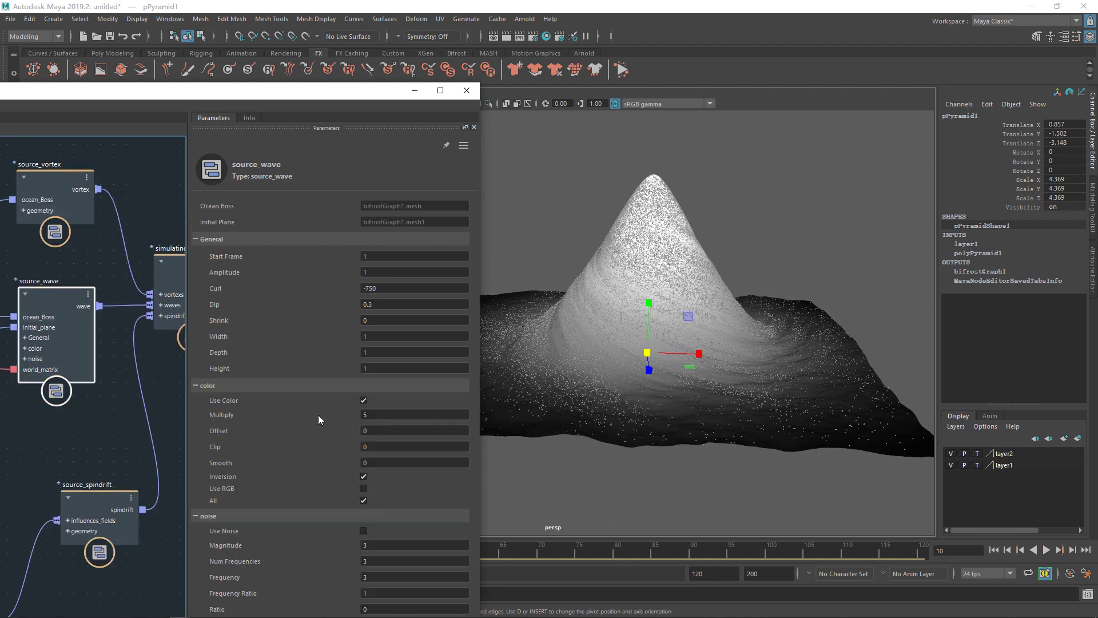
pyautogui.click(369, 430)
pyautogui.click(373, 446)
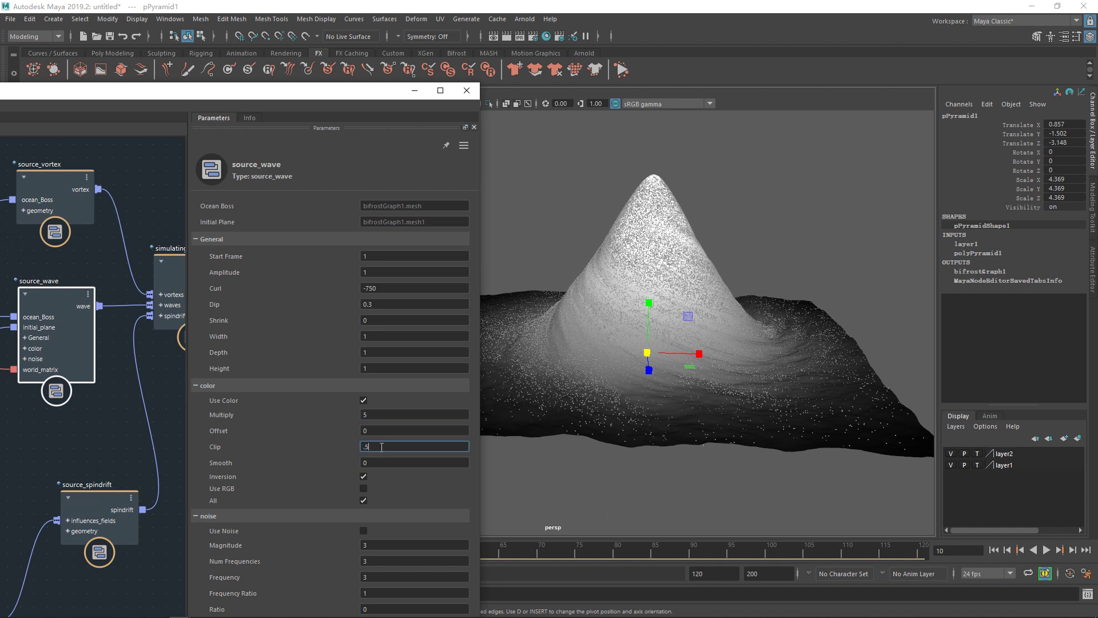
pyautogui.press('Return')
pyautogui.press('Return')
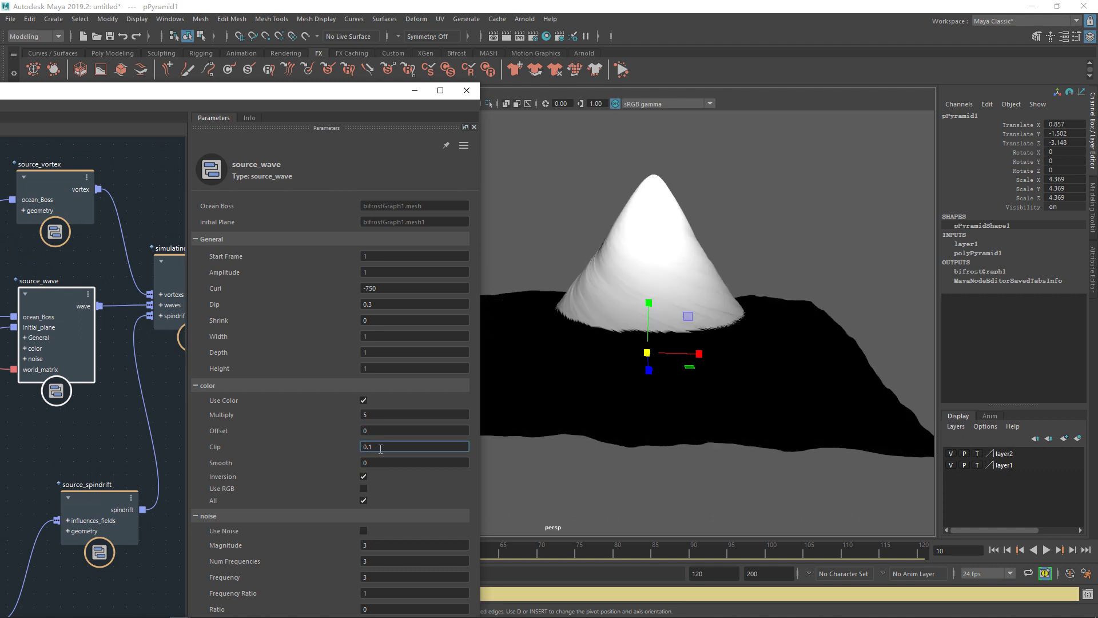
pyautogui.click(383, 458)
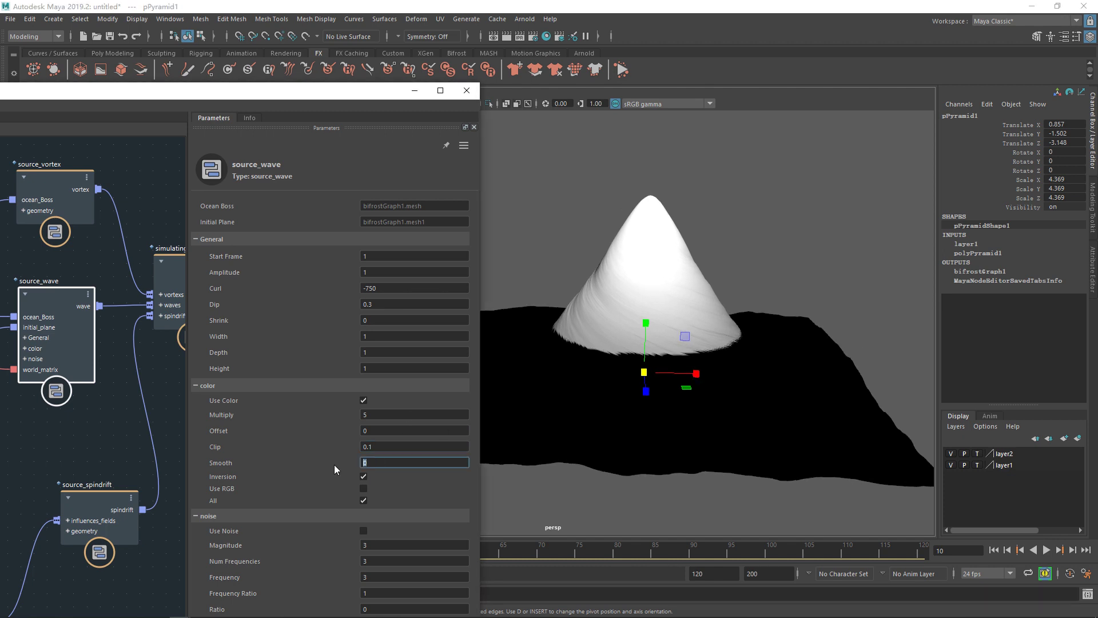
pyautogui.write('1')
pyautogui.press('Return')
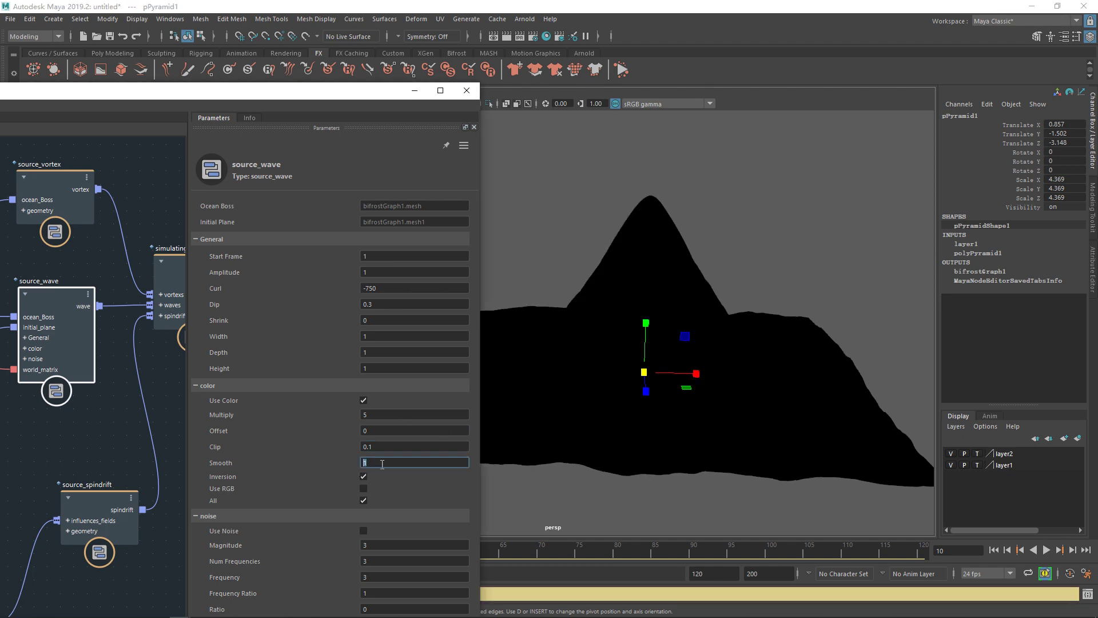
pyautogui.press('Return')
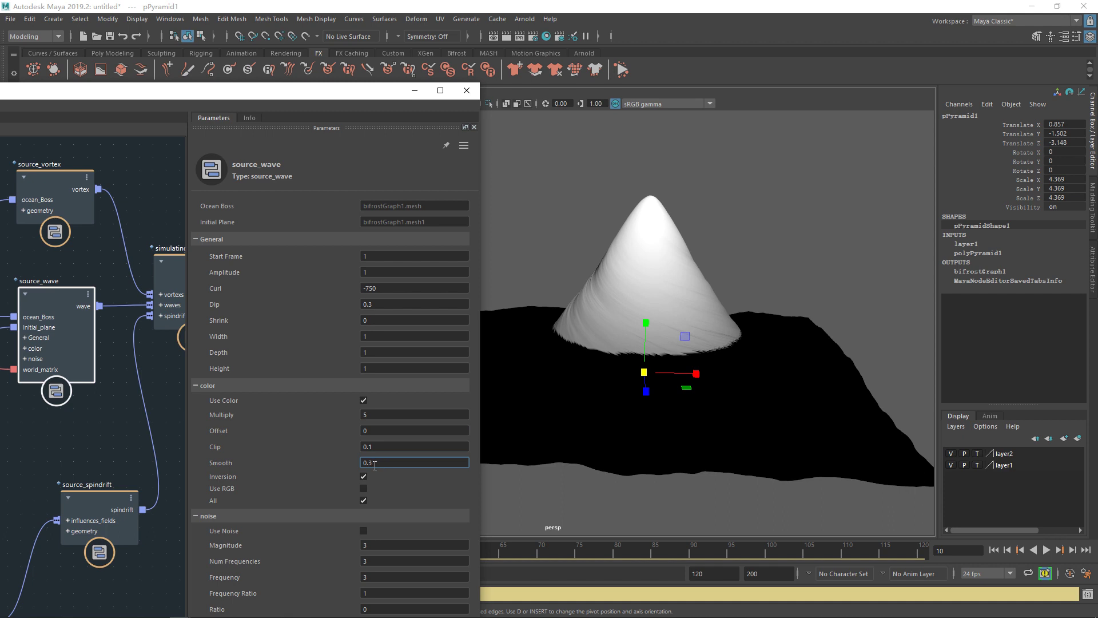
pyautogui.write('0.5')
pyautogui.press('Return')
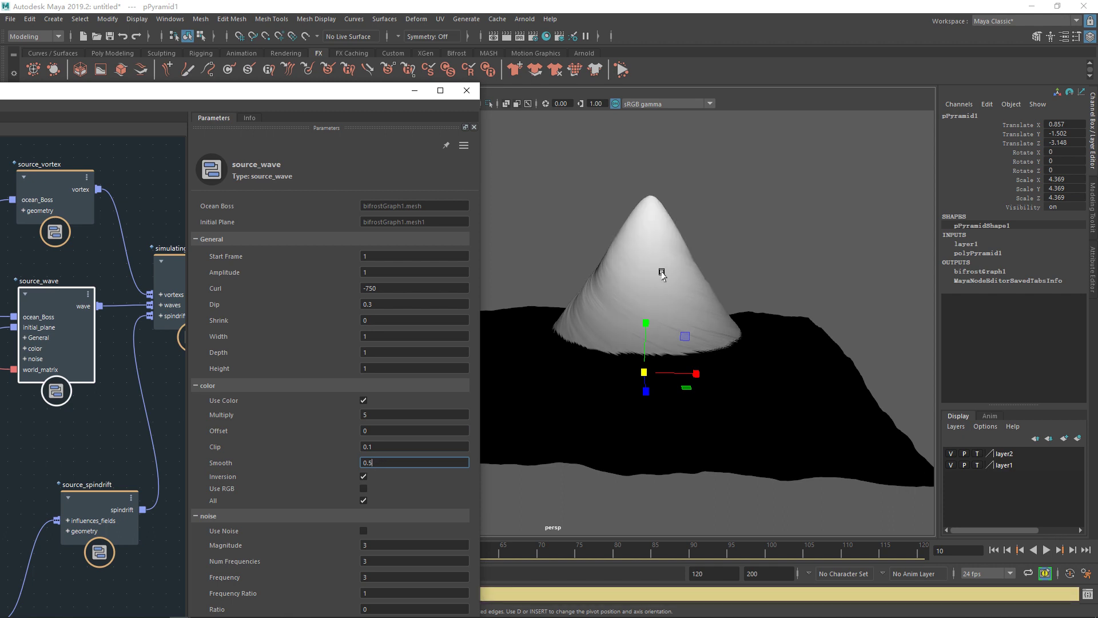
pyautogui.hotkey('alt', 'v')
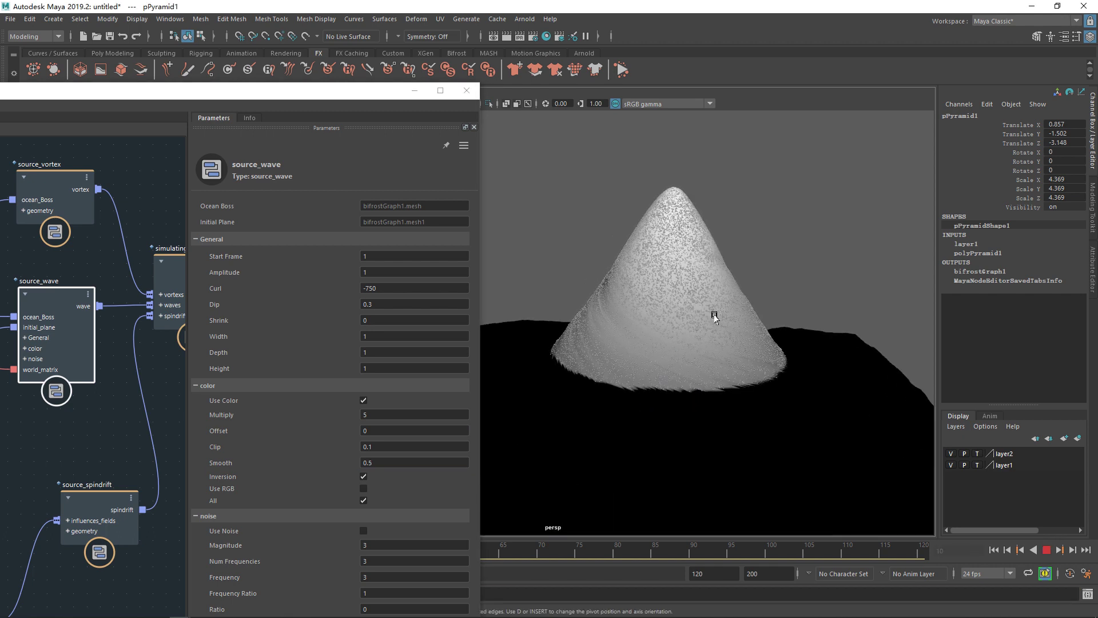
# Stop playback and set the wind_influence Wind Direction X component to 0.
pyautogui.moveTo(125, 433); pyautogui.dragTo(182, 337, button='middle')
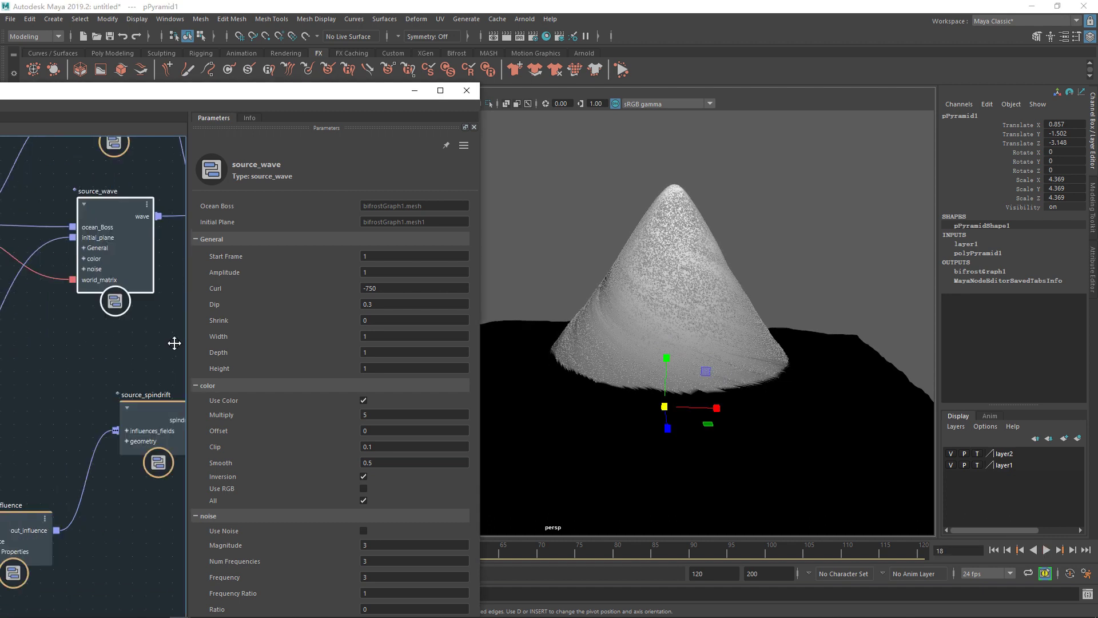
pyautogui.hotkey('alt', 'v')
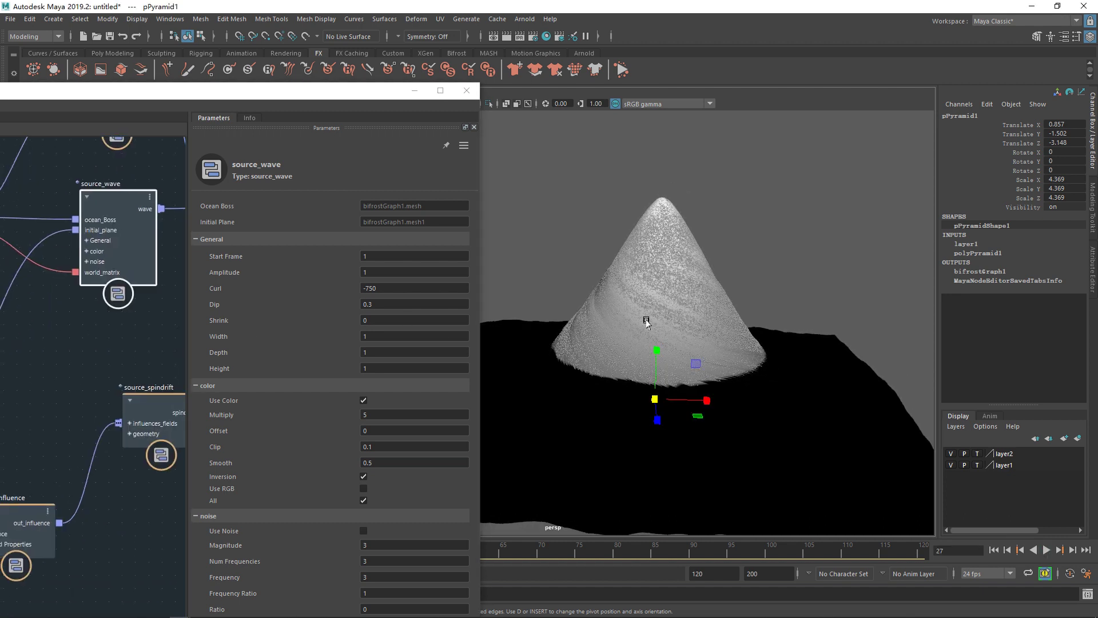
pyautogui.moveTo(71, 367); pyautogui.dragTo(134, 369, button='middle')
pyautogui.click(114, 415)
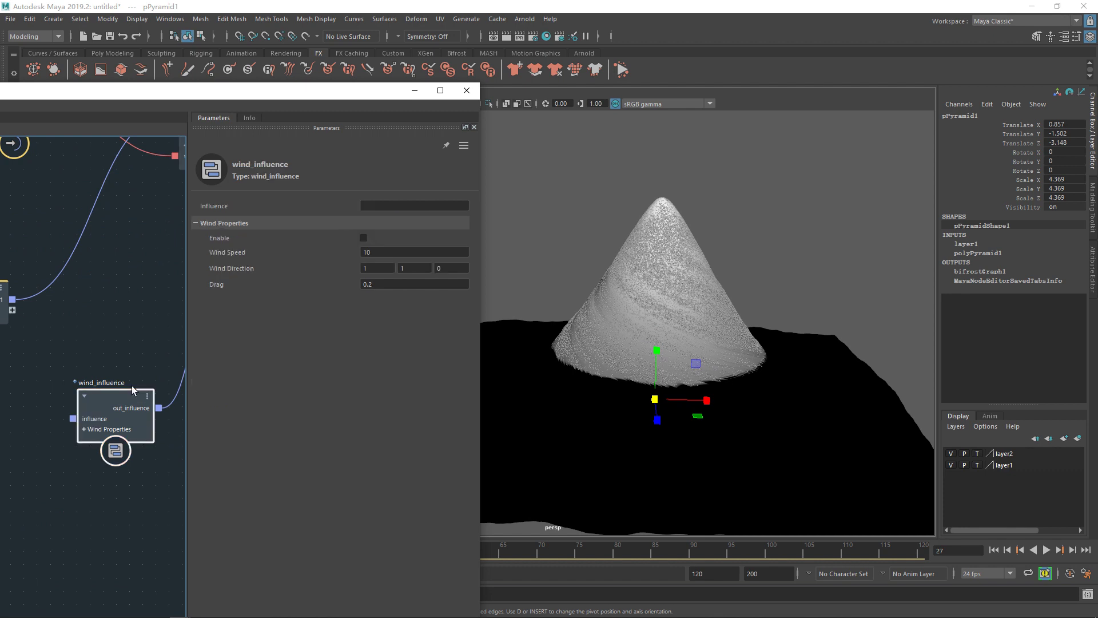
pyautogui.doubleClick(382, 269)
pyautogui.write('0')
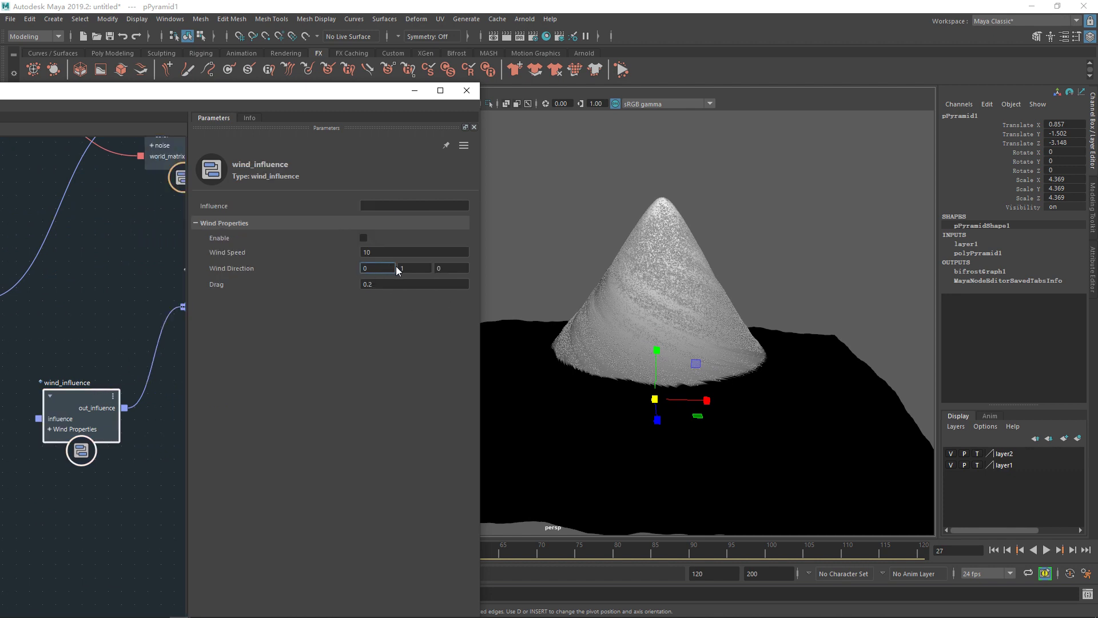
# Set source_spindrift Speed to 1 and play to preview the spindrift.
pyautogui.moveTo(170, 334); pyautogui.dragTo(87, 380, button='middle')
pyautogui.click(137, 326)
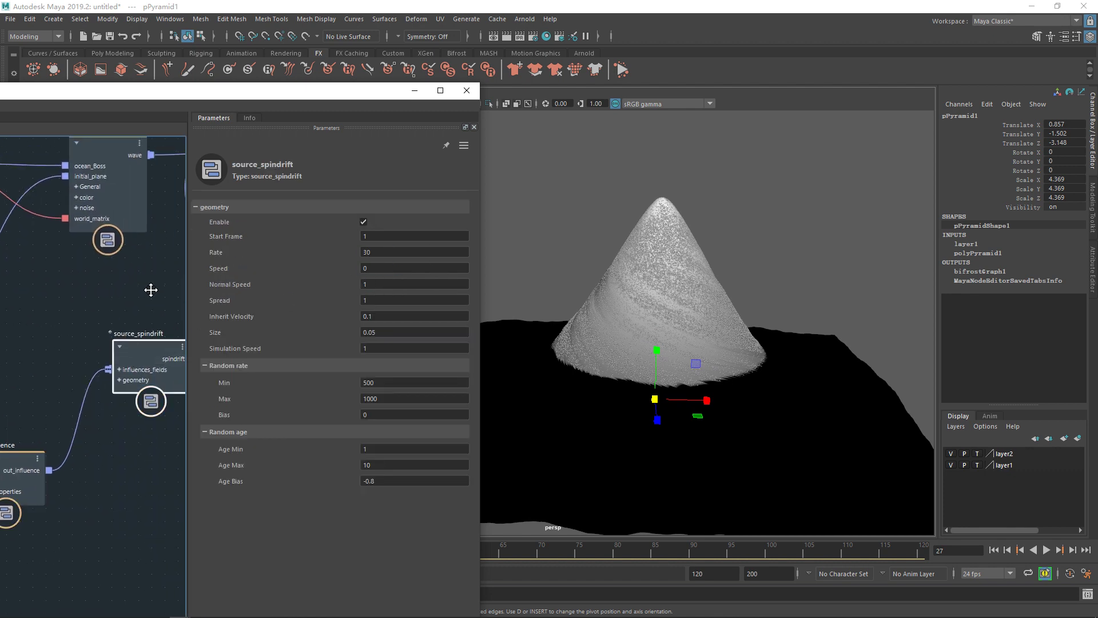
pyautogui.moveTo(151, 290); pyautogui.dragTo(103, 338, button='middle')
pyautogui.doubleClick(383, 267)
pyautogui.write('1')
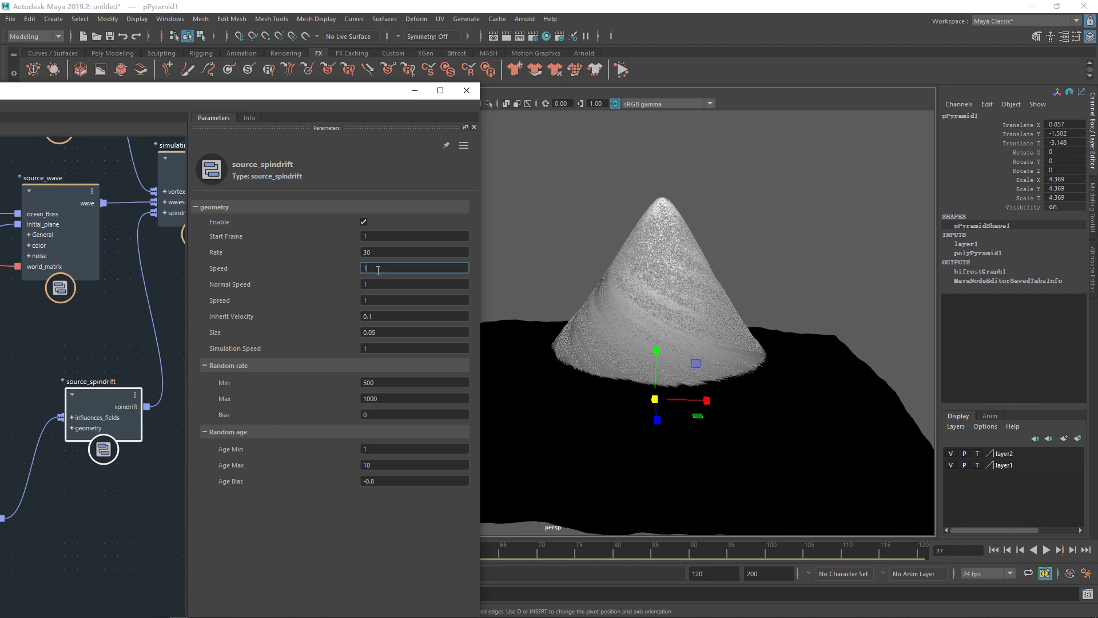
pyautogui.press('Return')
pyautogui.hotkey('alt', 'v')
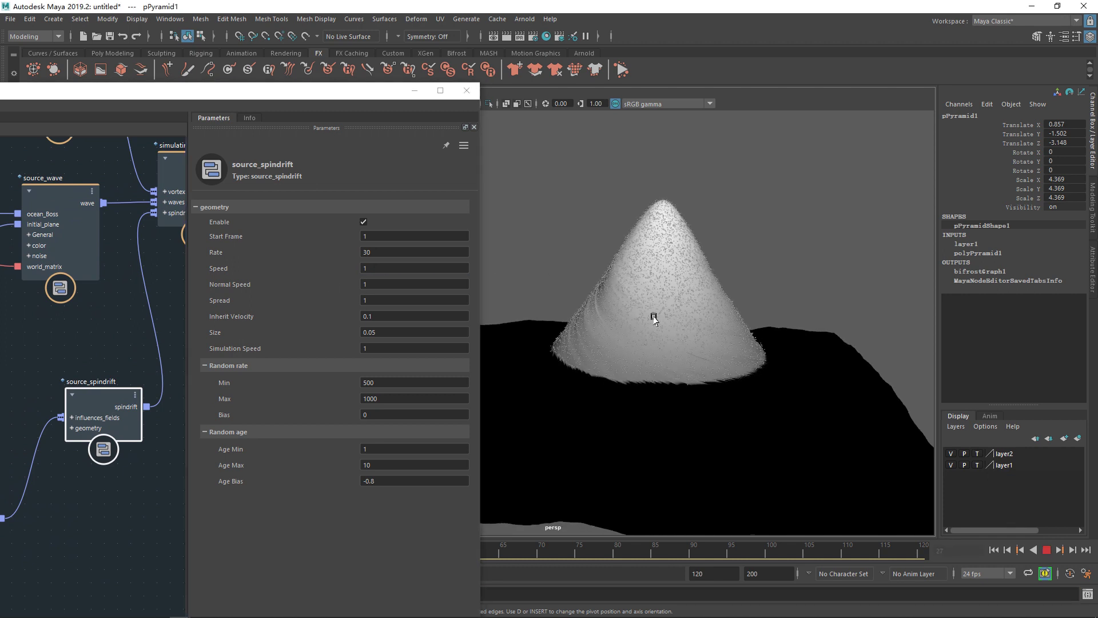
pyautogui.hotkey('alt', 'v')
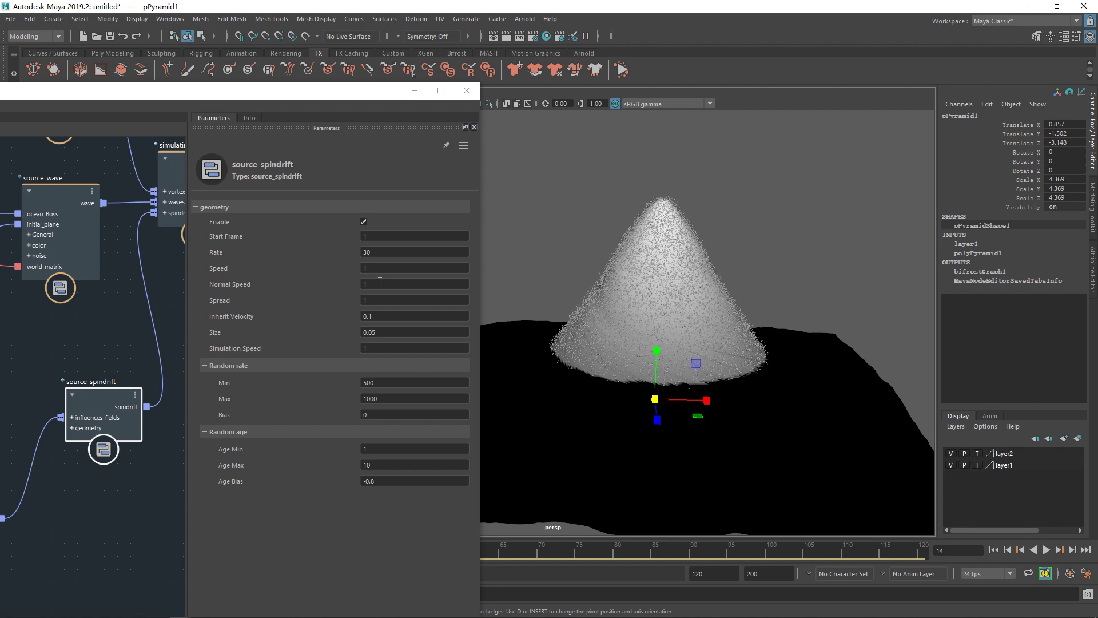
# Enable the wind with direction Y -1, preview it, then disable the wind again.
pyautogui.moveTo(54, 372); pyautogui.dragTo(176, 280, button='middle')
pyautogui.click(73, 433)
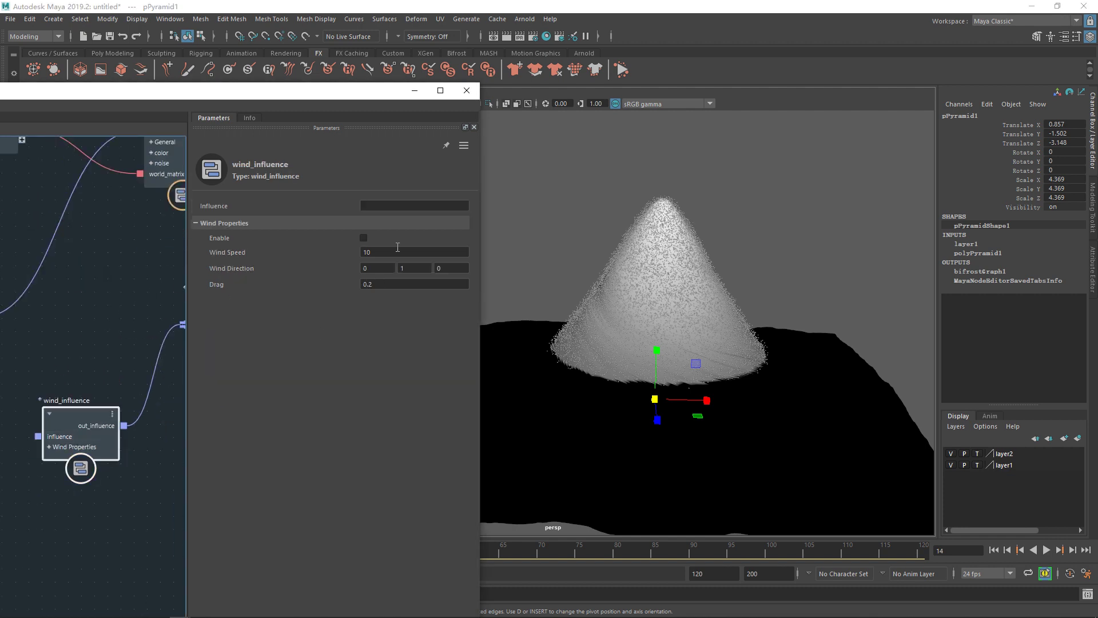
pyautogui.click(364, 237)
pyautogui.write('-1')
pyautogui.press('Return')
pyautogui.hotkey('alt', 'v')
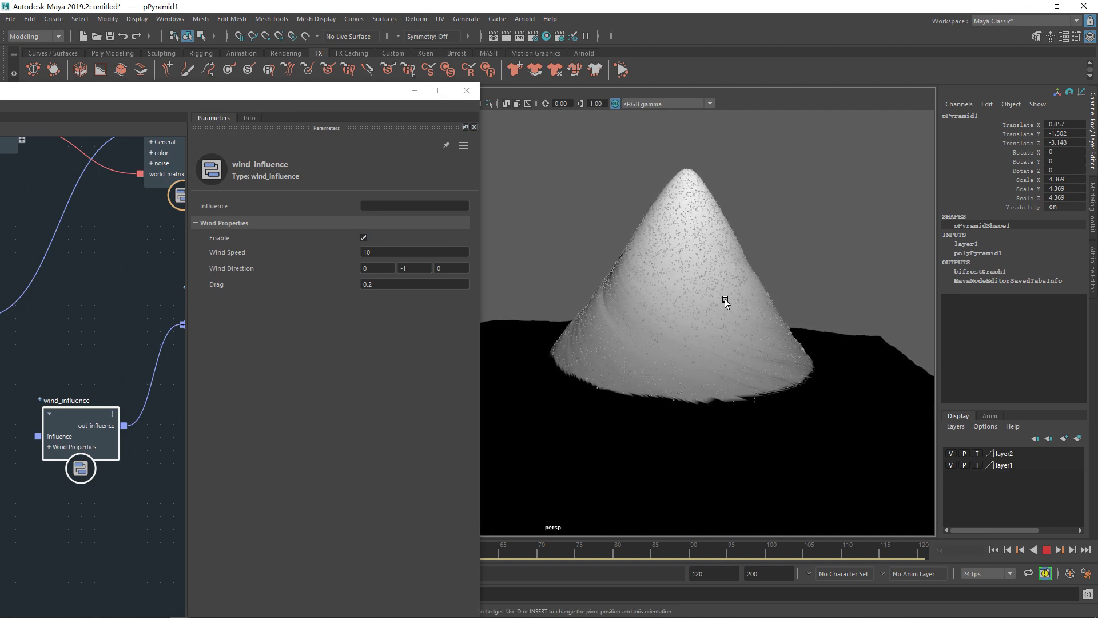
pyautogui.hotkey('alt', 'v')
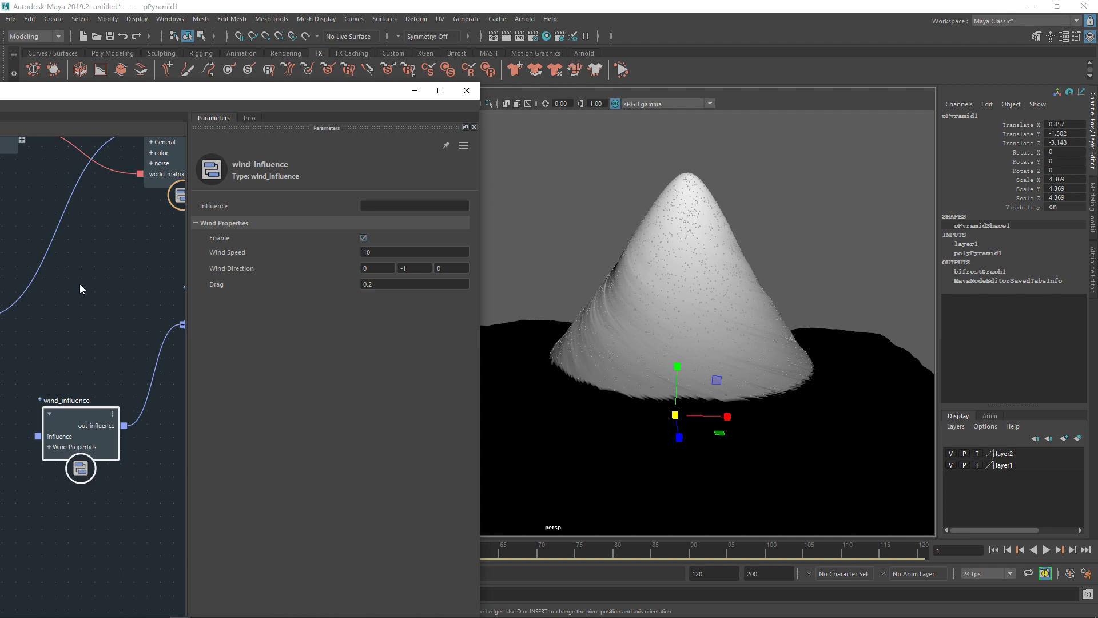
pyautogui.click(363, 237)
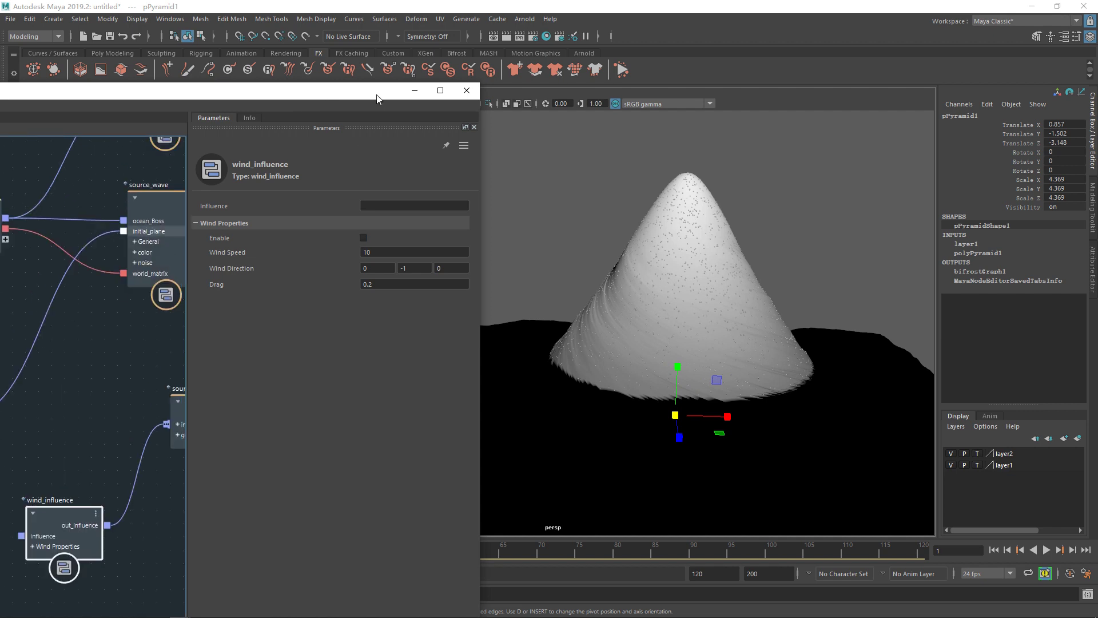
pyautogui.doubleClick(377, 98)
# Frame the whole graph and uncheck Use Color on the source_wave node.
pyautogui.press('a')
pyautogui.click(338, 269)
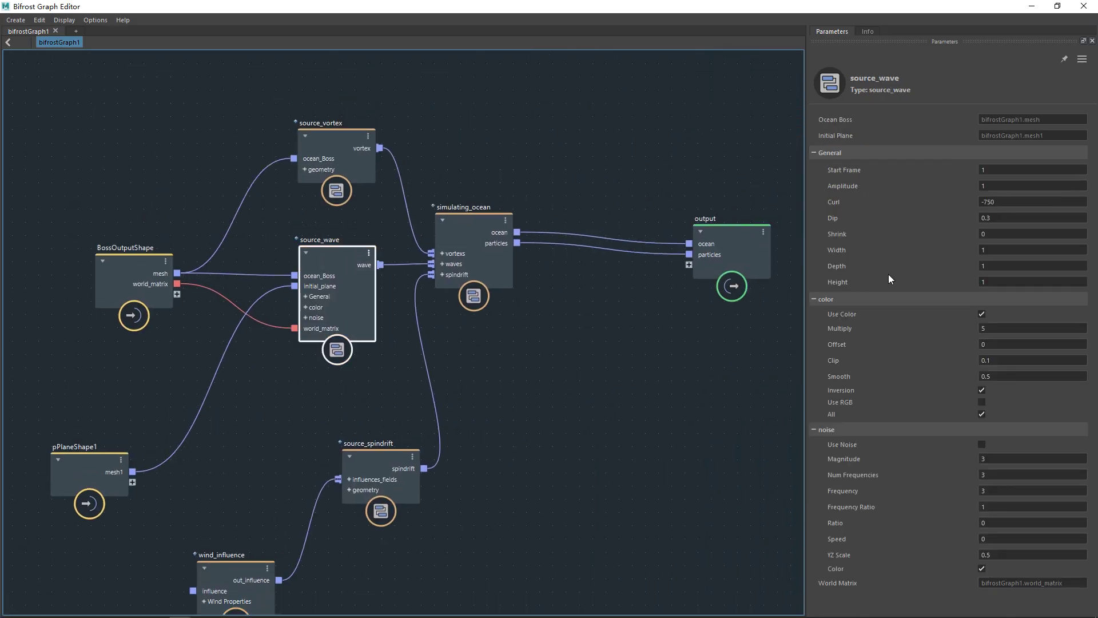
pyautogui.click(981, 314)
pyautogui.moveTo(646, 386); pyautogui.dragTo(583, 380, button='middle')
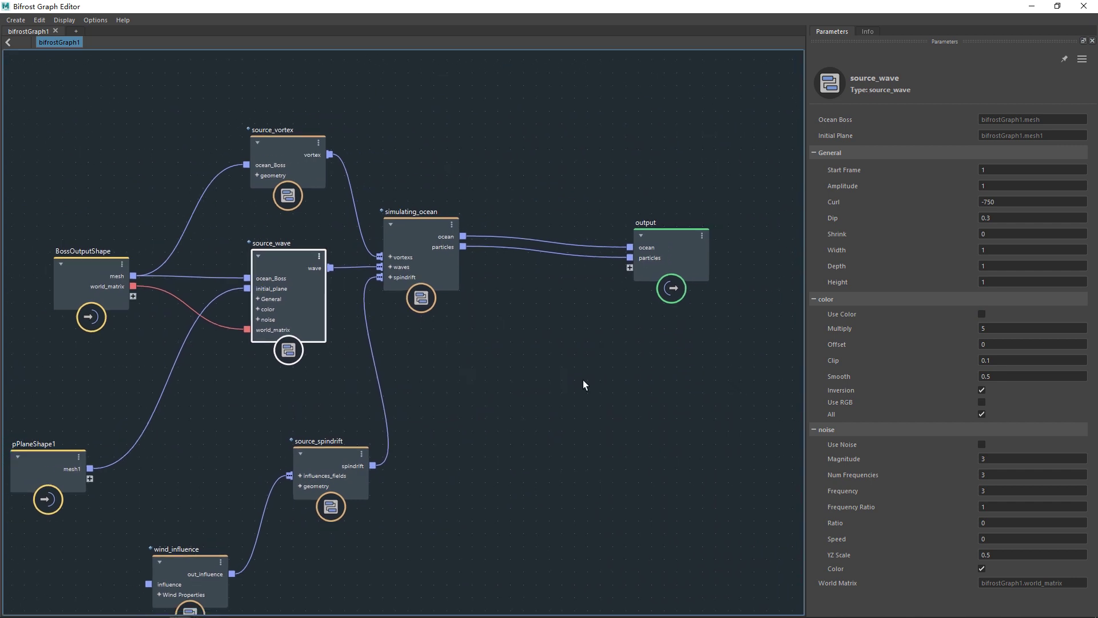
pyautogui.scroll(-1, 583, 380)
# Review the source_spindrift and source_vortex settings, checking the vortex Depth value.
pyautogui.click(370, 463)
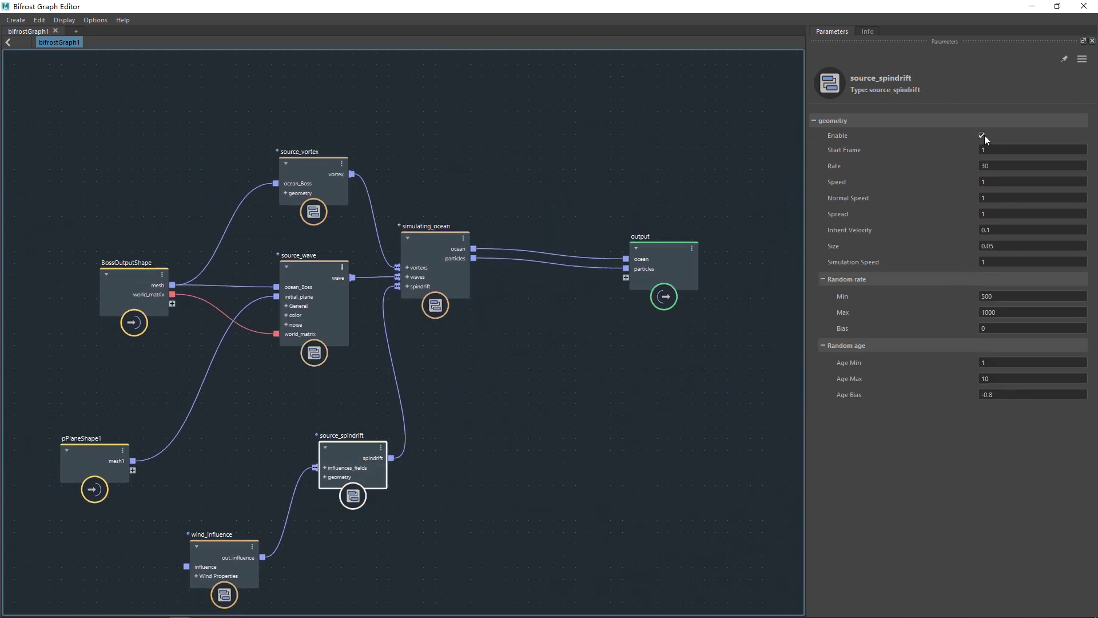
pyautogui.click(332, 197)
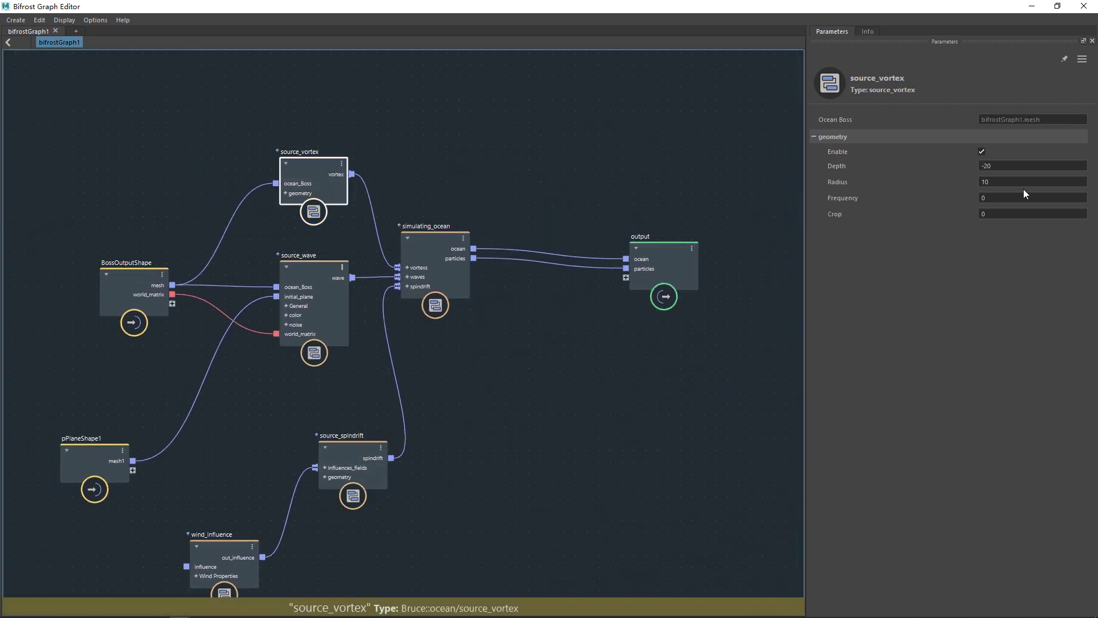
pyautogui.click(984, 165)
pyautogui.click(602, 173)
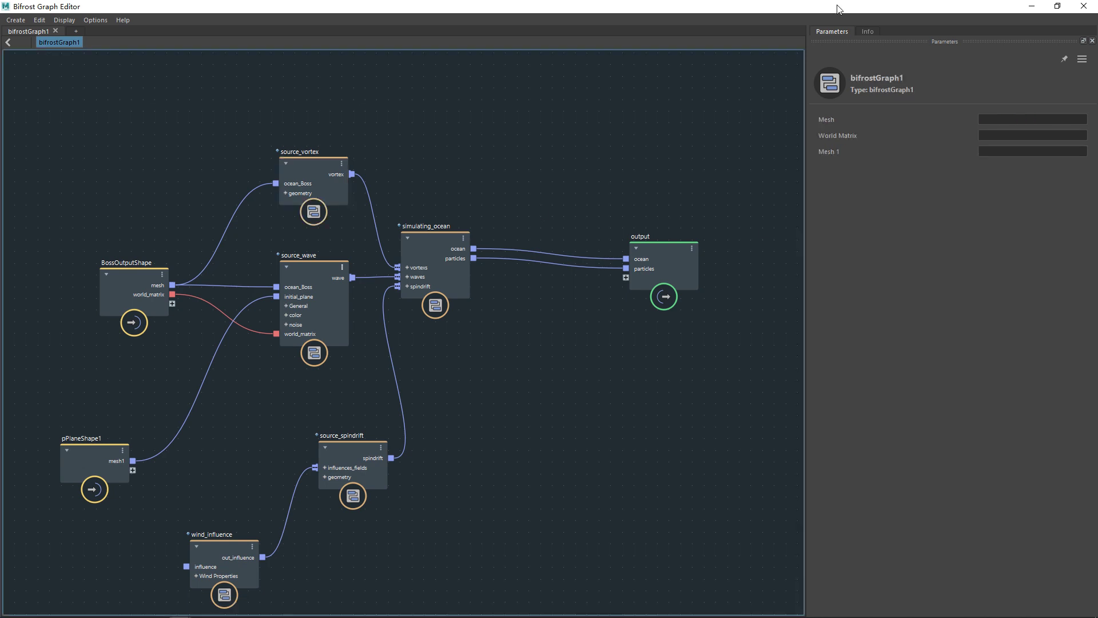
# Briefly restore the graph editor to check the viewport, then maximize it again.
pyautogui.click(1058, 6)
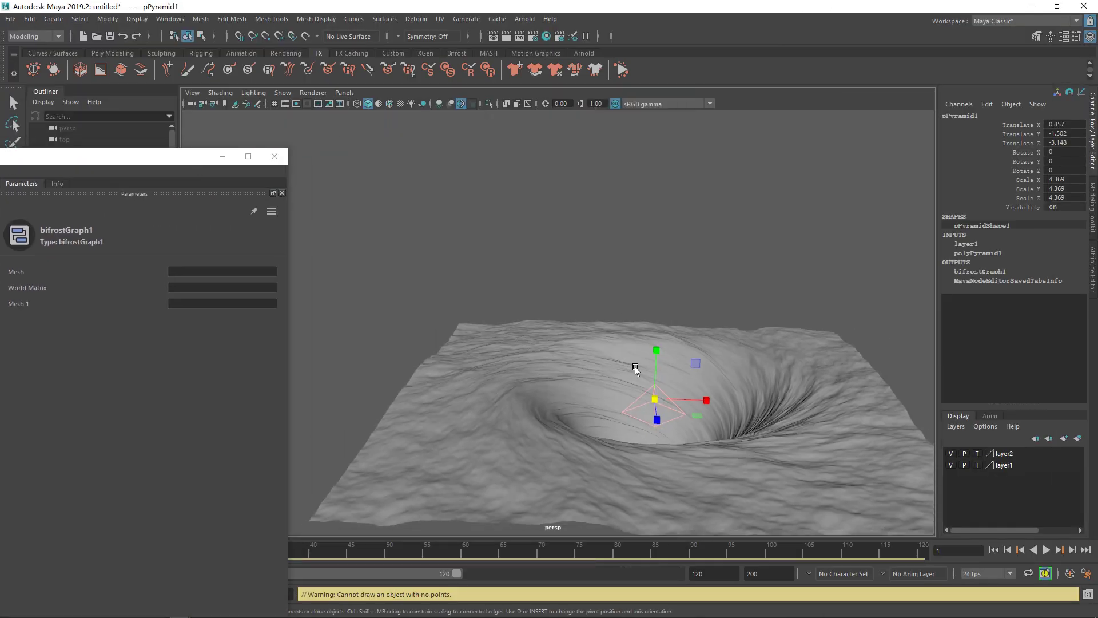
pyautogui.scroll(3, 694, 368)
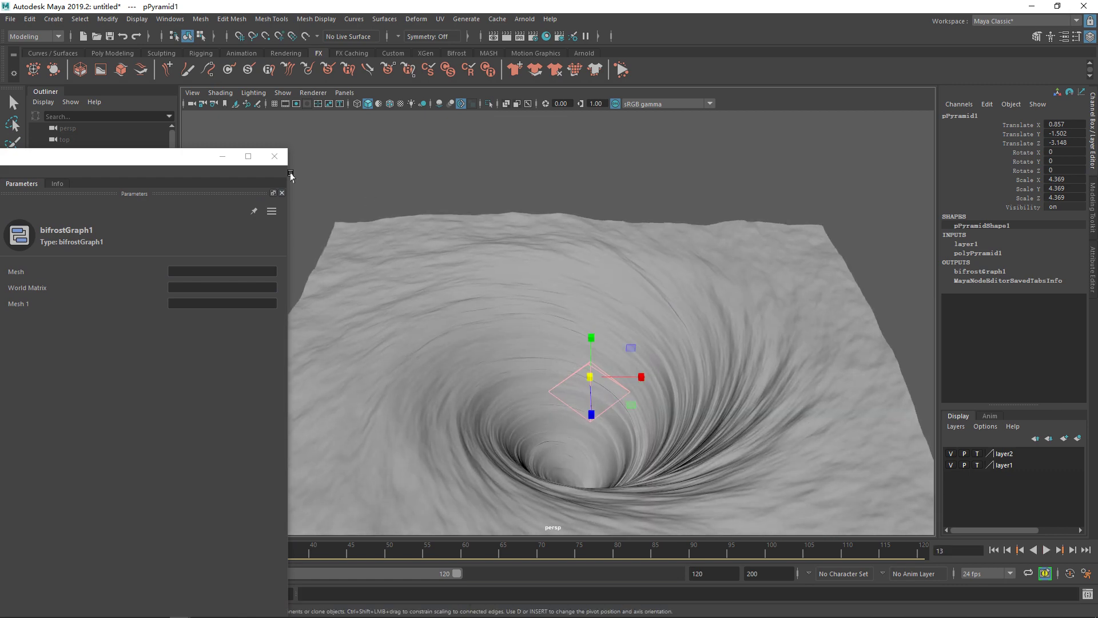
pyautogui.click(248, 155)
pyautogui.moveTo(514, 269); pyautogui.dragTo(504, 369, button='middle')
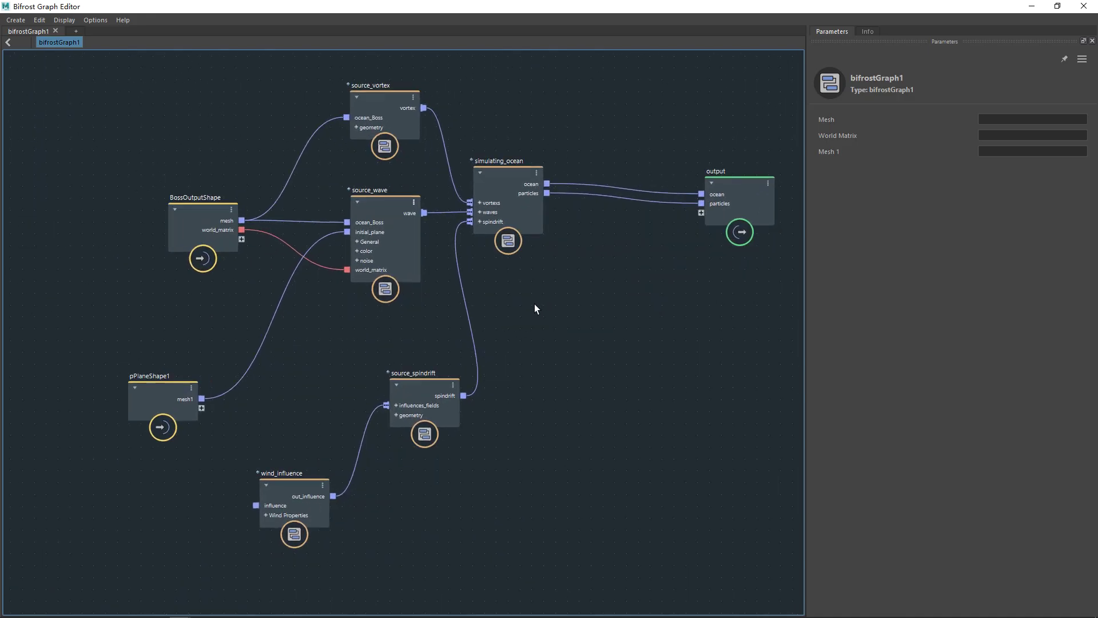
# Recheck the source_wave, source_vortex and source_spindrift node settings.
pyautogui.click(339, 320)
pyautogui.click(338, 191)
pyautogui.click(359, 331)
pyautogui.click(385, 498)
pyautogui.moveTo(386, 498); pyautogui.dragTo(290, 343, button='middle')
# Review wind_influence, move the simulating_ocean node right and down, then deselect all.
pyautogui.click(235, 500)
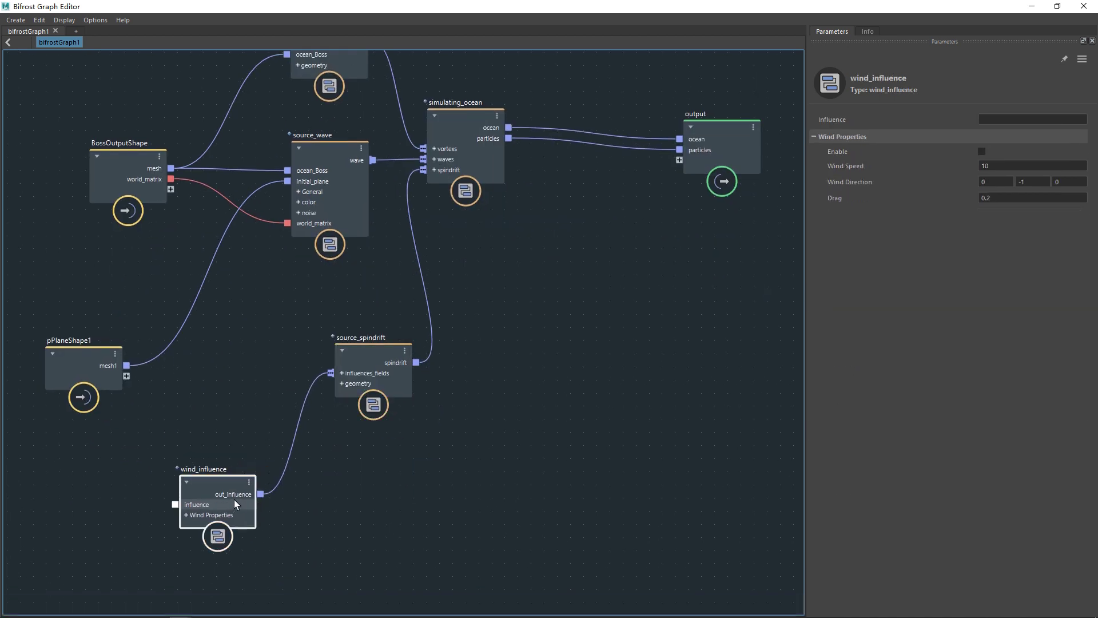
pyautogui.moveTo(234, 499); pyautogui.dragTo(279, 360, button='middle')
pyautogui.moveTo(403, 259); pyautogui.dragTo(446, 284)
pyautogui.scroll(-2, 507, 331)
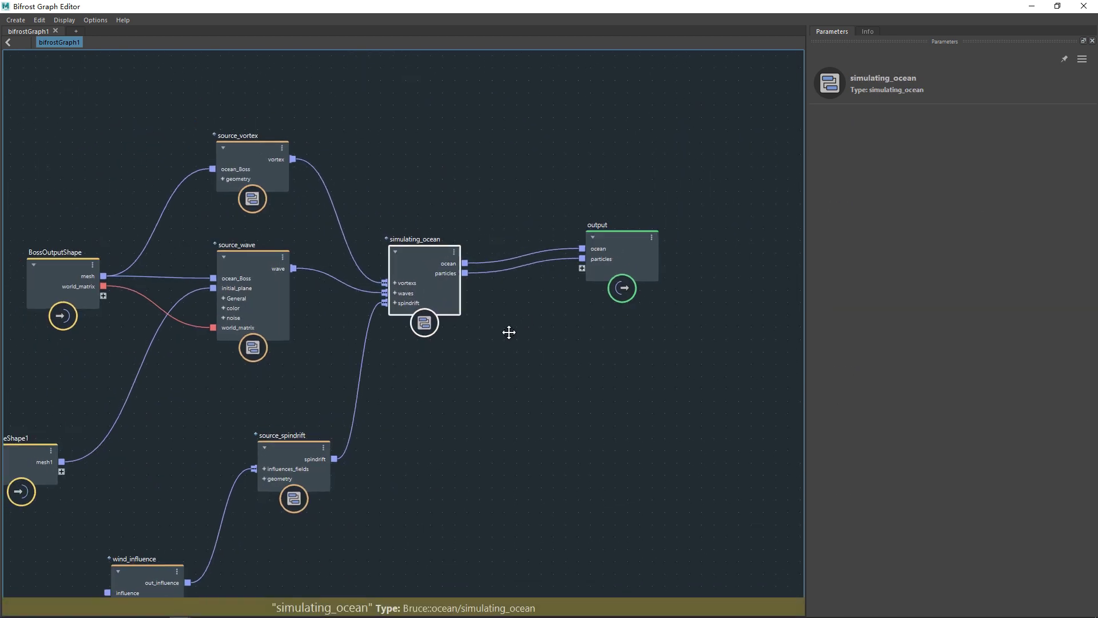
pyautogui.click(507, 331)
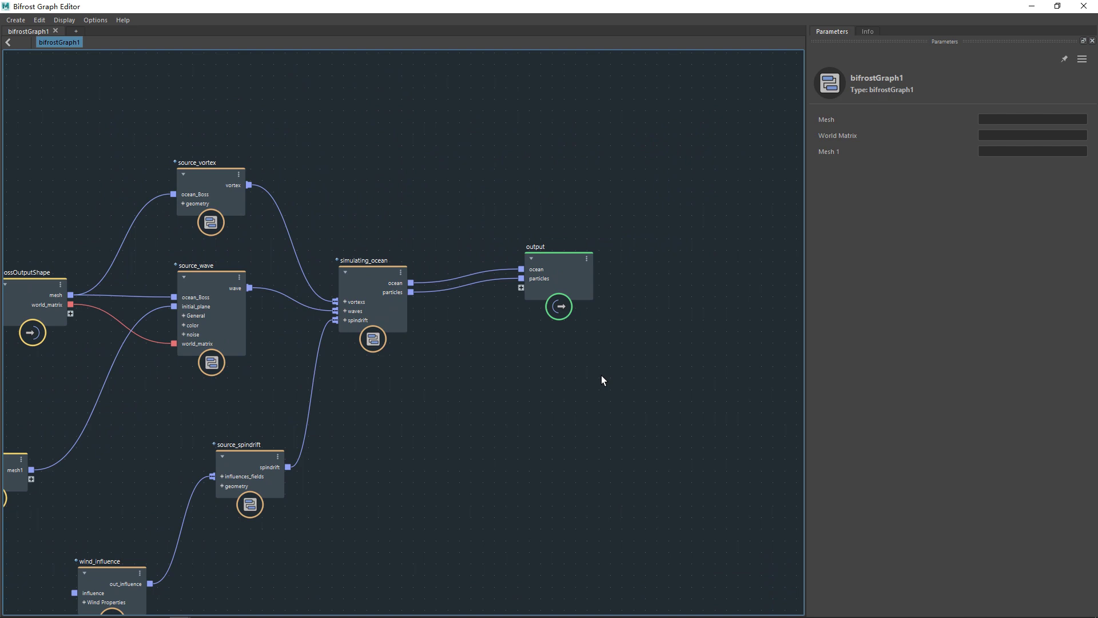